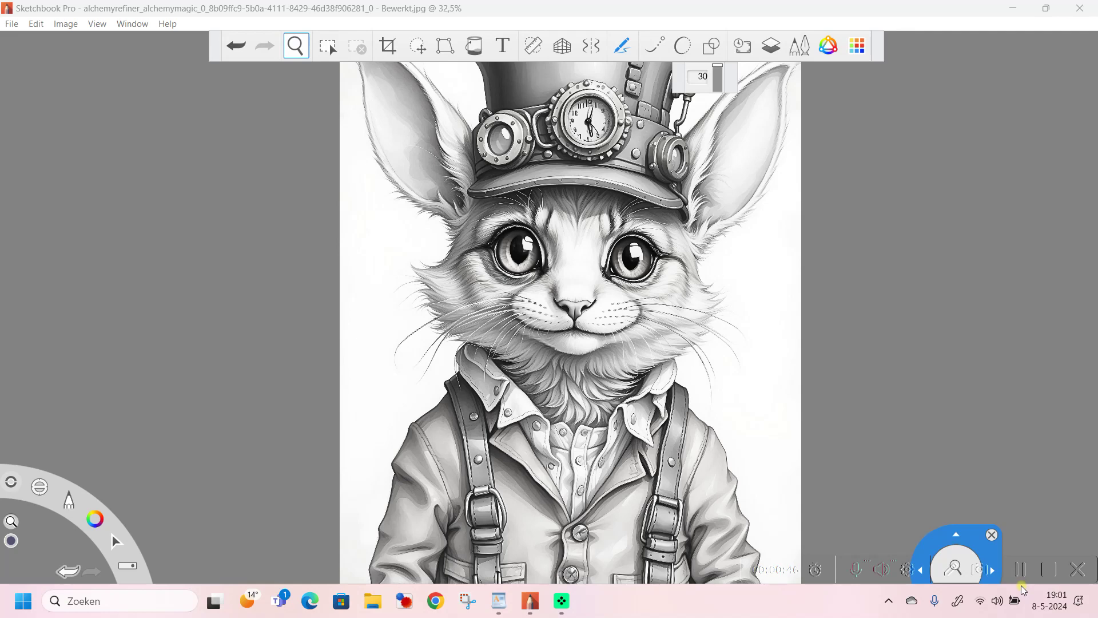
# Step: Display the layers, add a new layer above the cat drawing, and set its blend mode to Color
pyautogui.click(772, 46)
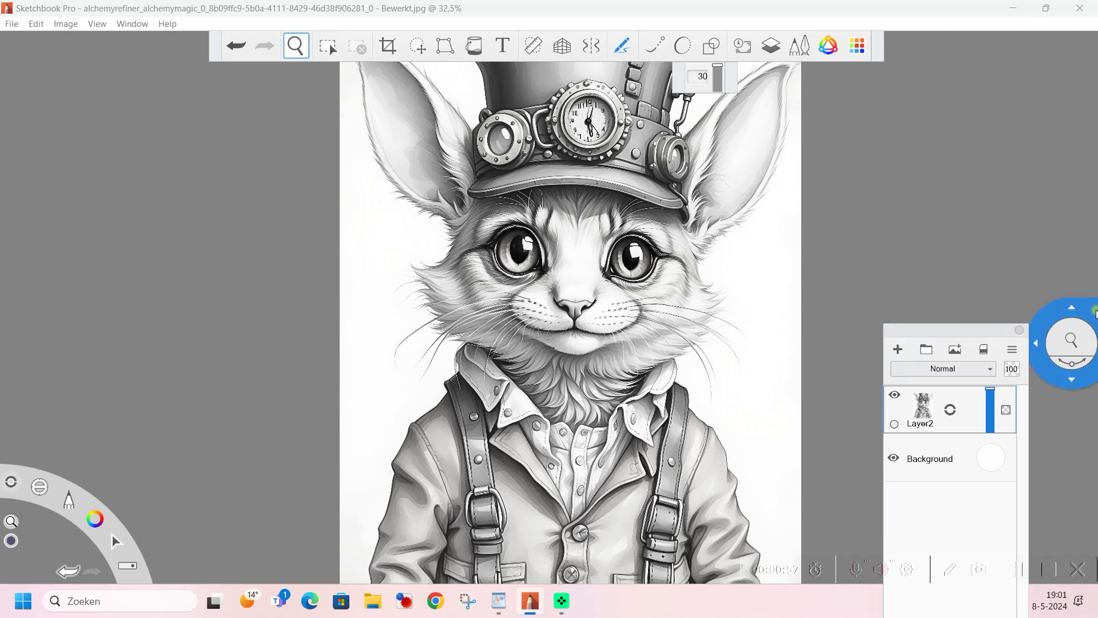
pyautogui.click(973, 146)
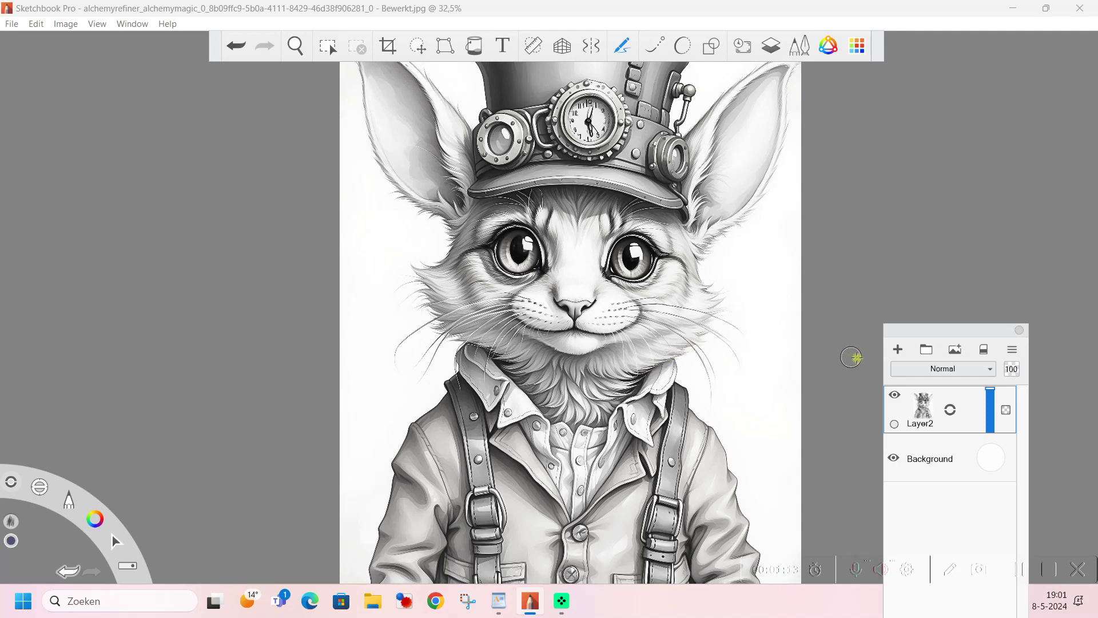
pyautogui.click(900, 349)
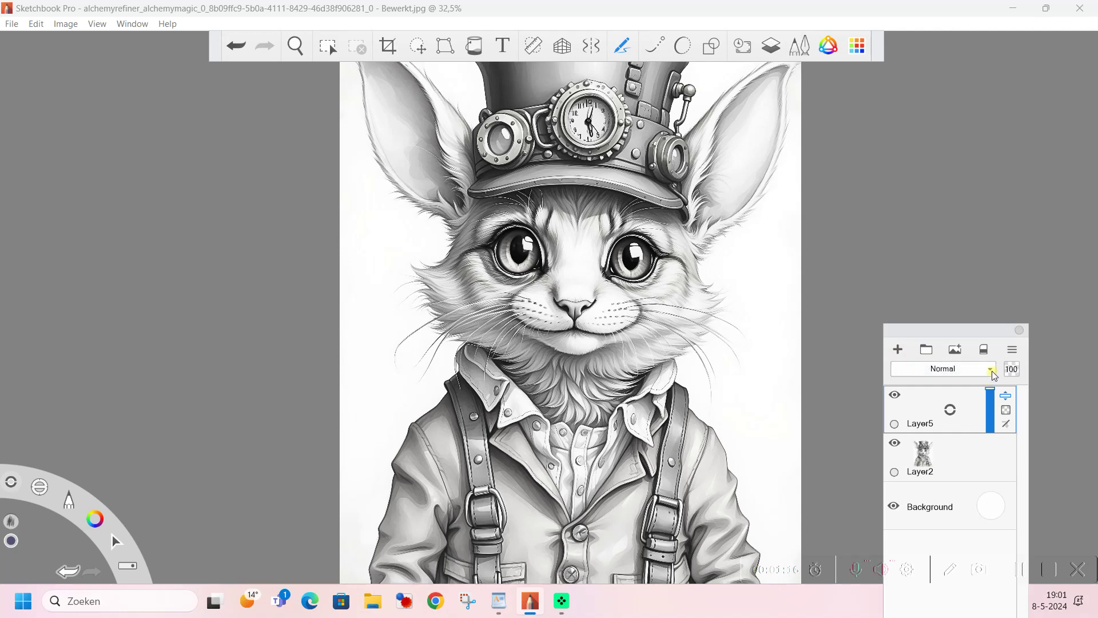
pyautogui.click(991, 371)
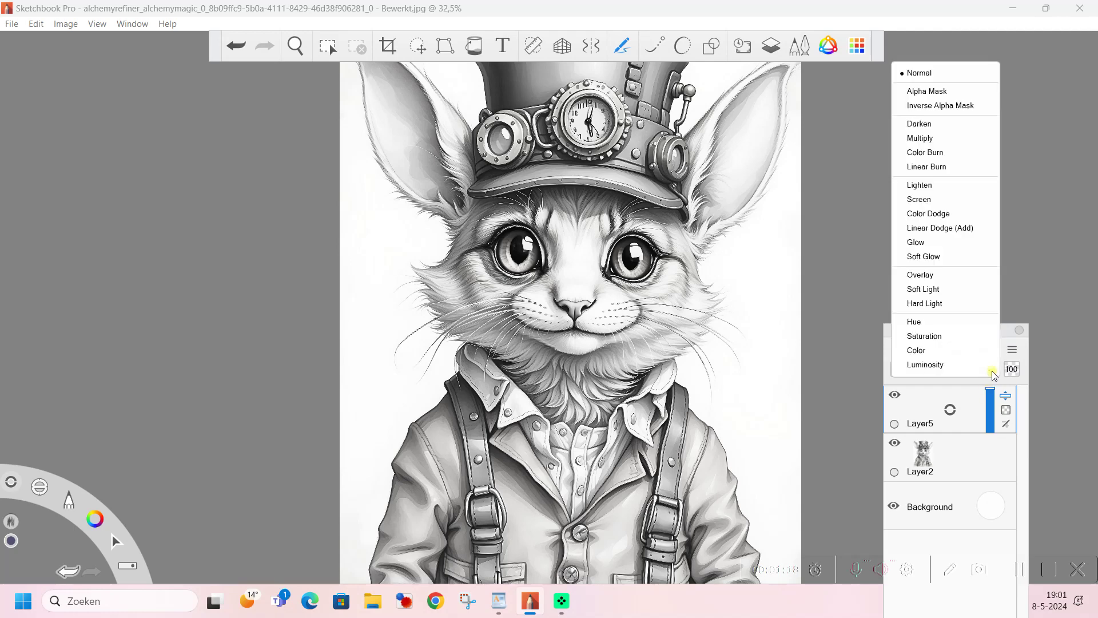
pyautogui.click(919, 354)
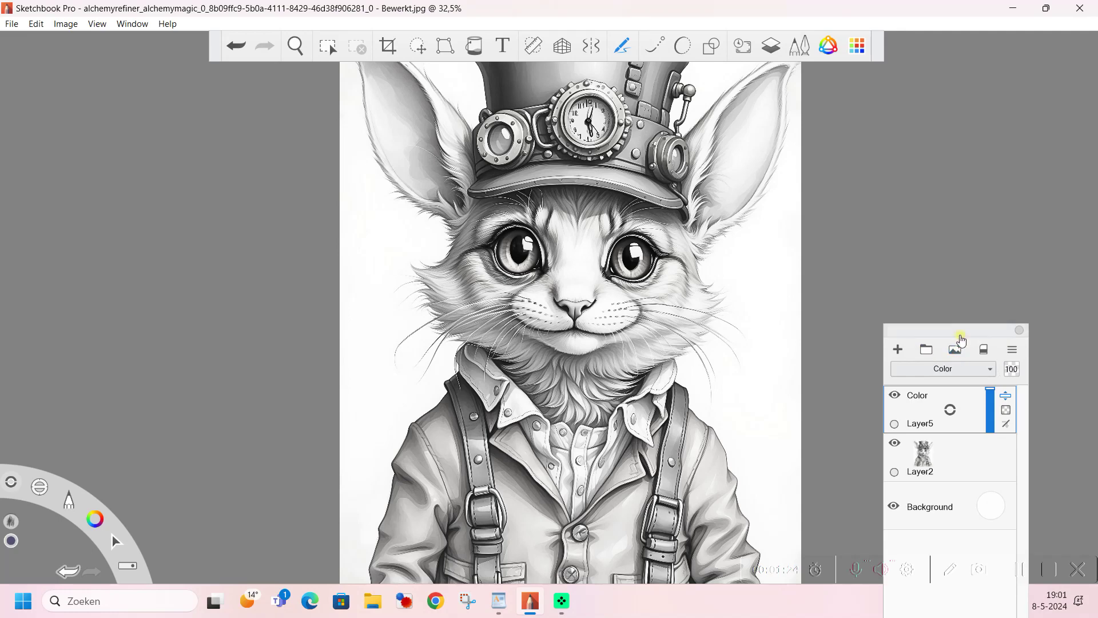
# Step: Open the custom colors and display the Dark Browns palette of the Copic Library
pyautogui.moveTo(879, 65)
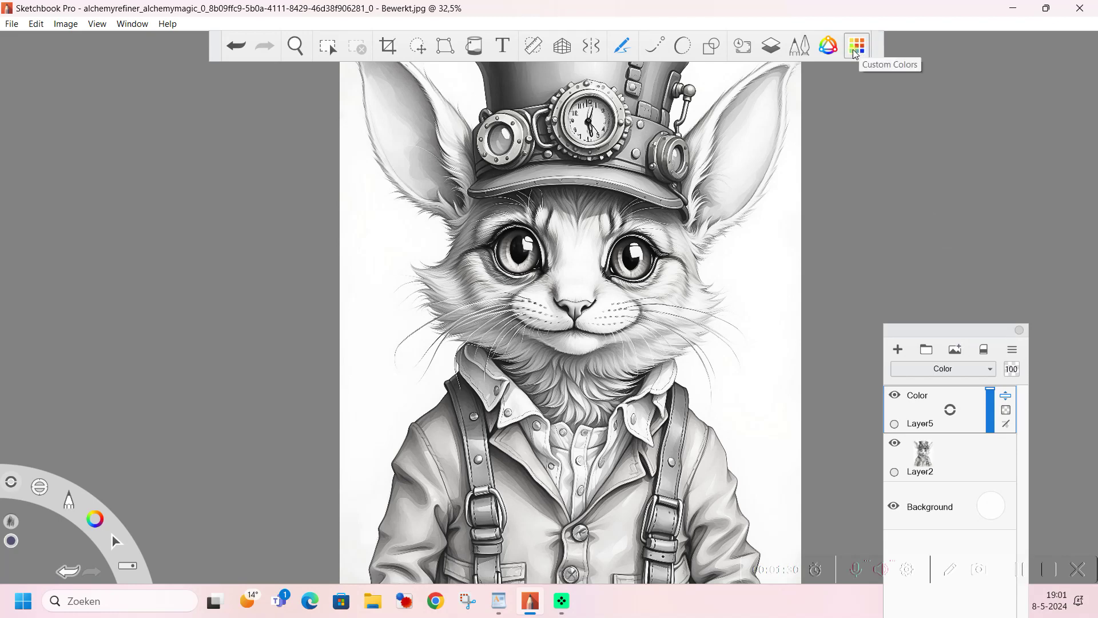
pyautogui.click(856, 51)
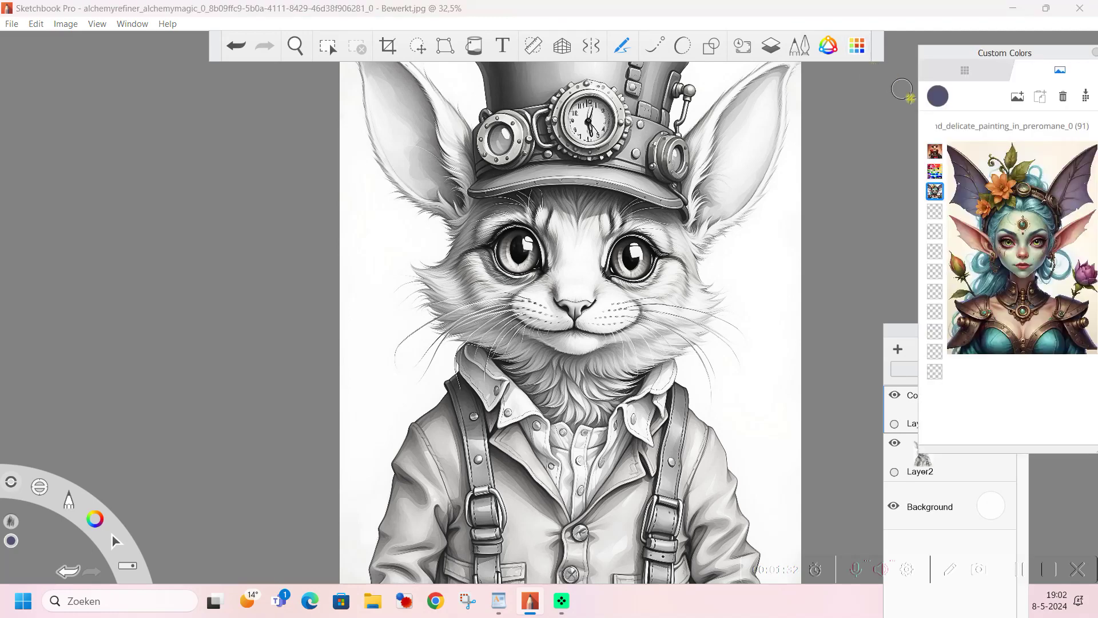
pyautogui.click(1087, 97)
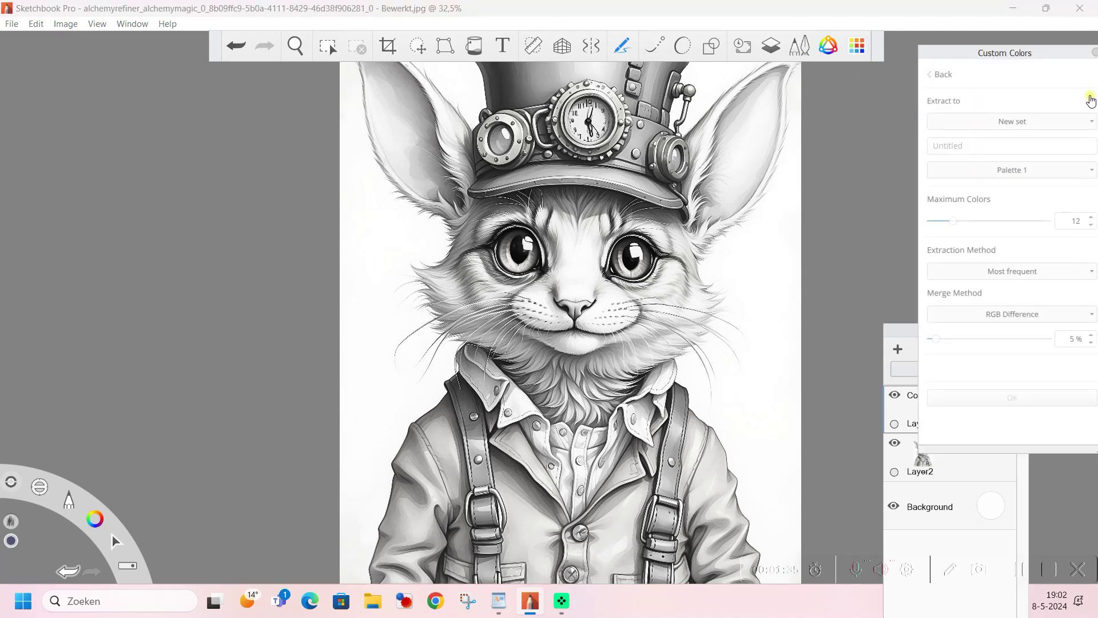
pyautogui.click(933, 75)
pyautogui.click(965, 70)
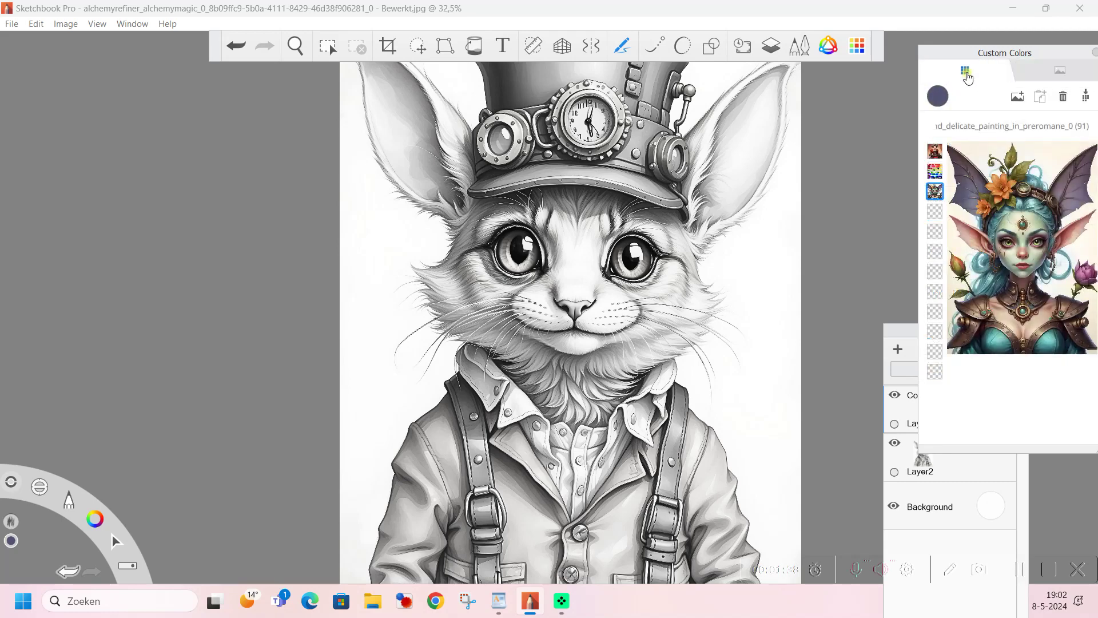
pyautogui.click(1063, 80)
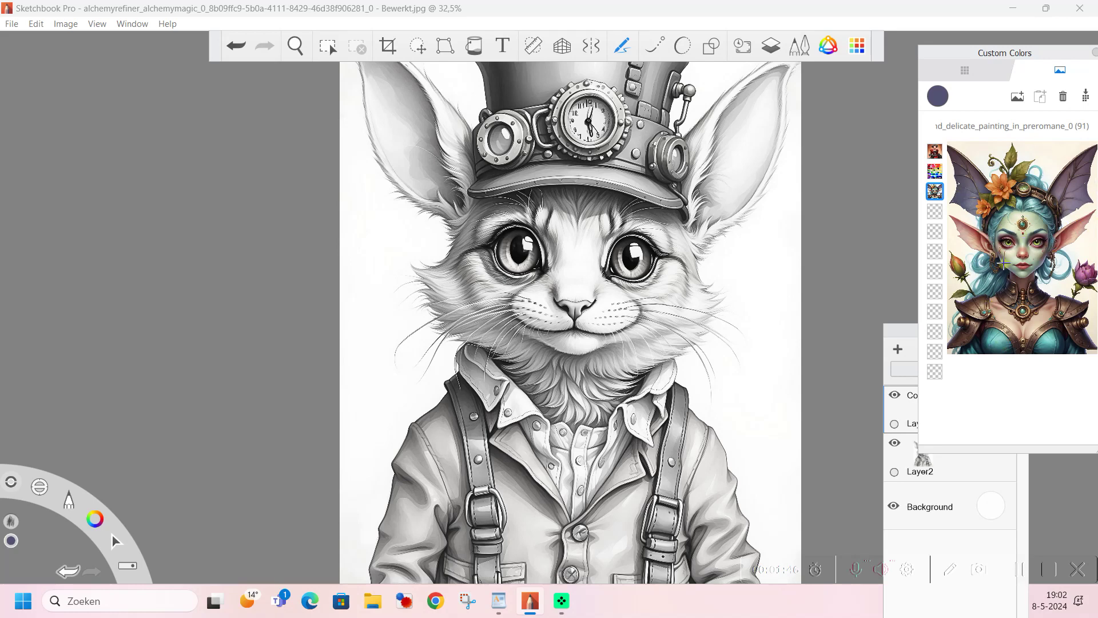
pyautogui.click(966, 72)
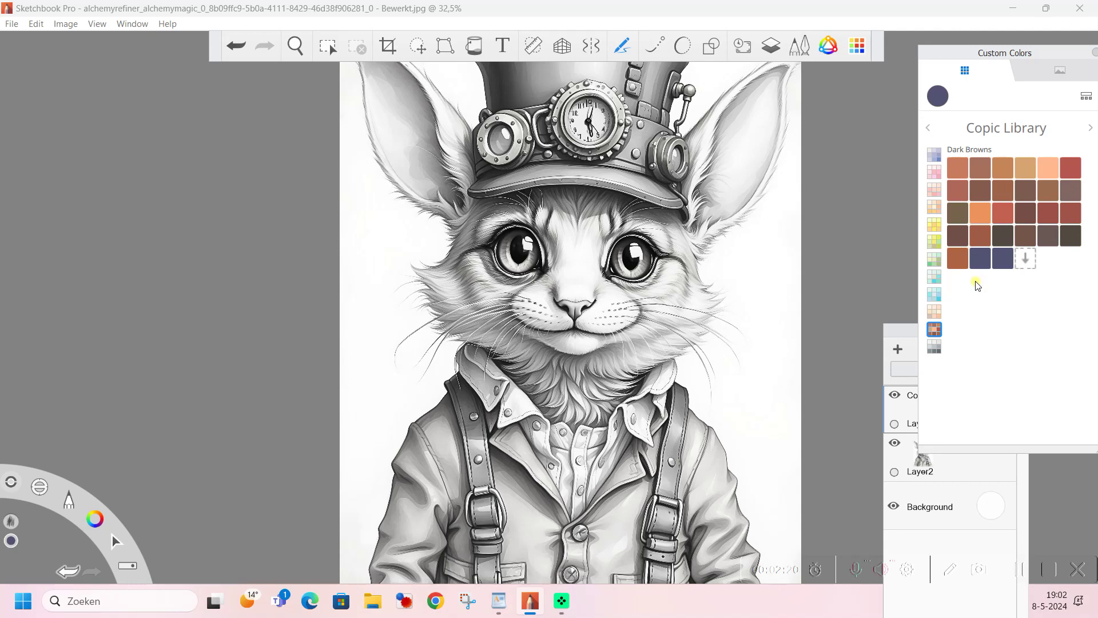
# Step: Flood fill the new Color layer with the reddish-brown swatch from the Dark Browns palette
pyautogui.click(984, 242)
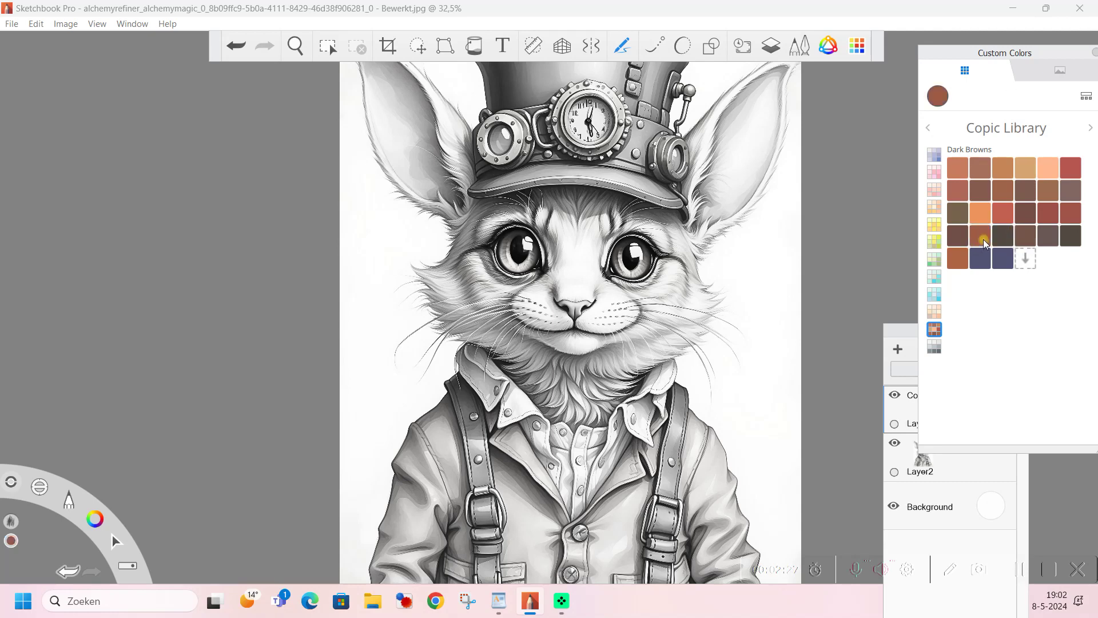
pyautogui.click(474, 47)
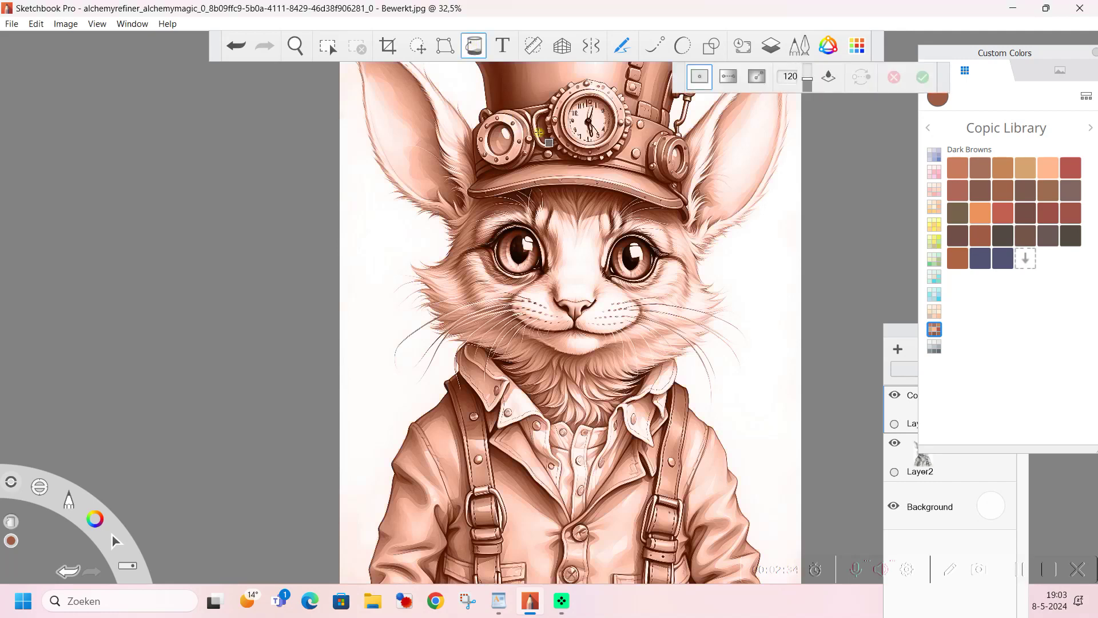
pyautogui.click(539, 132)
# Step: Add another layer above the reddish-brown one and set its blend mode to Overlay
pyautogui.click(911, 352)
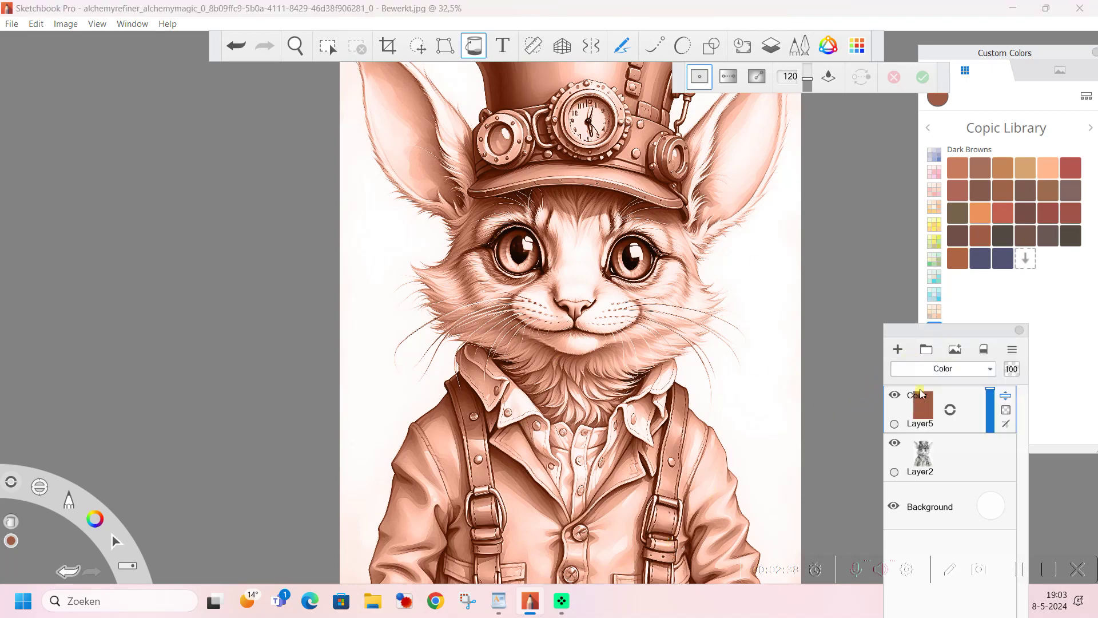
pyautogui.click(897, 350)
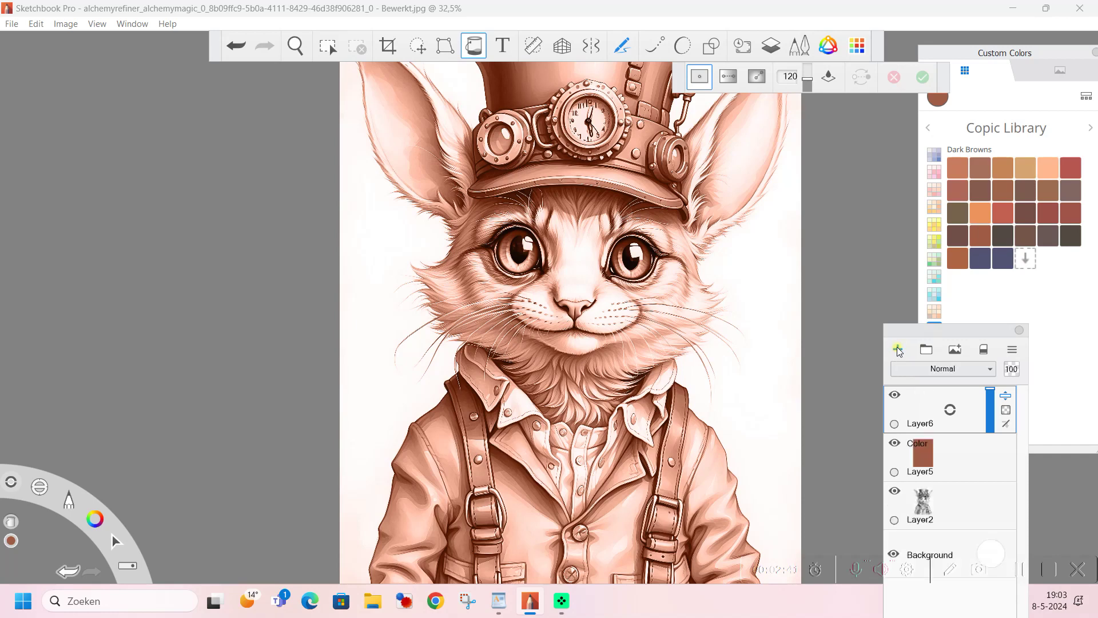
pyautogui.click(990, 369)
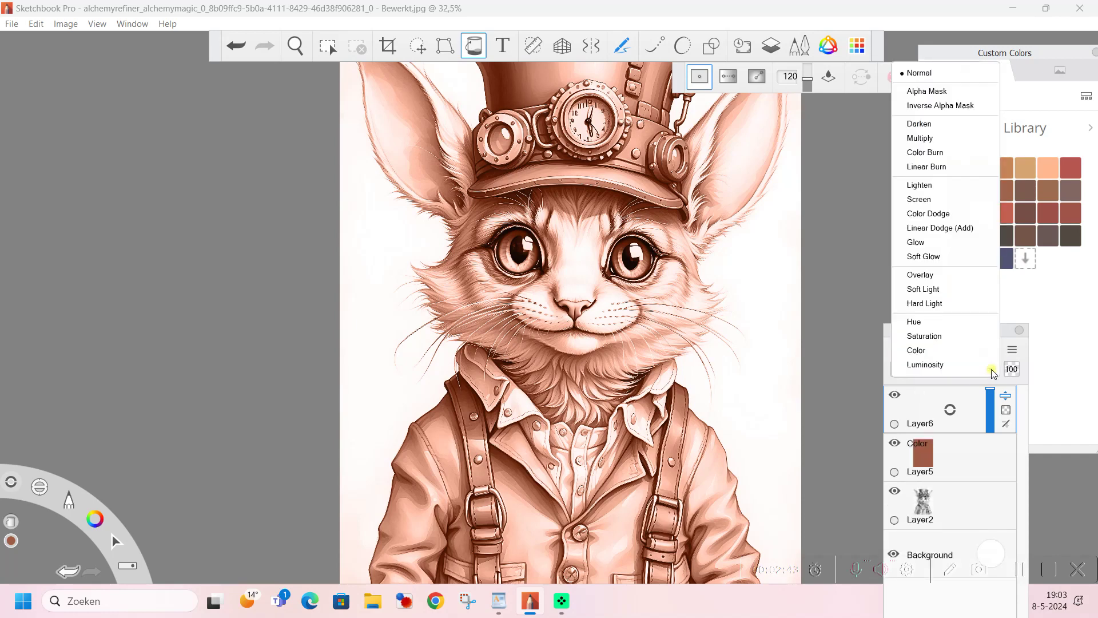
pyautogui.click(928, 276)
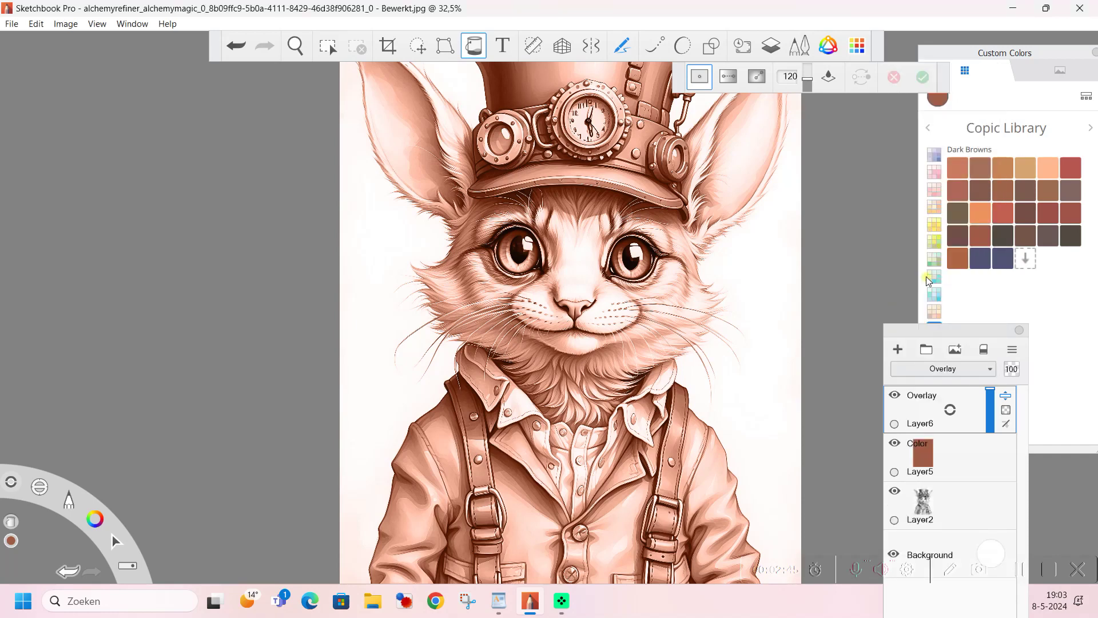
pyautogui.click(991, 369)
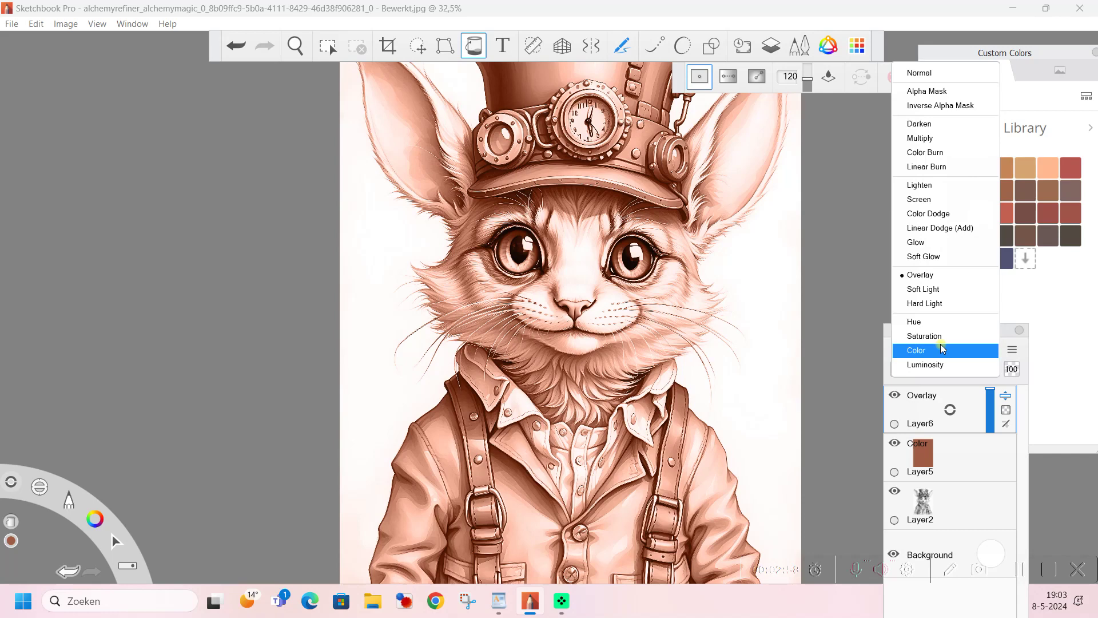
pyautogui.click(927, 277)
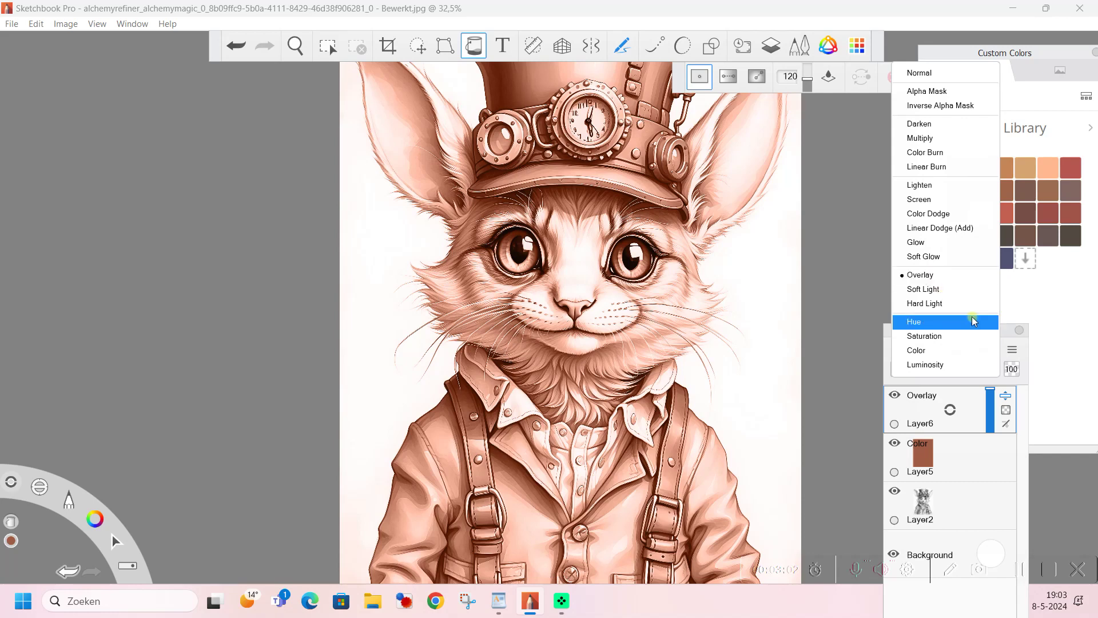
# Step: Flood fill the Overlay layer with a darker brown swatch from the Dark Browns palette
pyautogui.click(1039, 311)
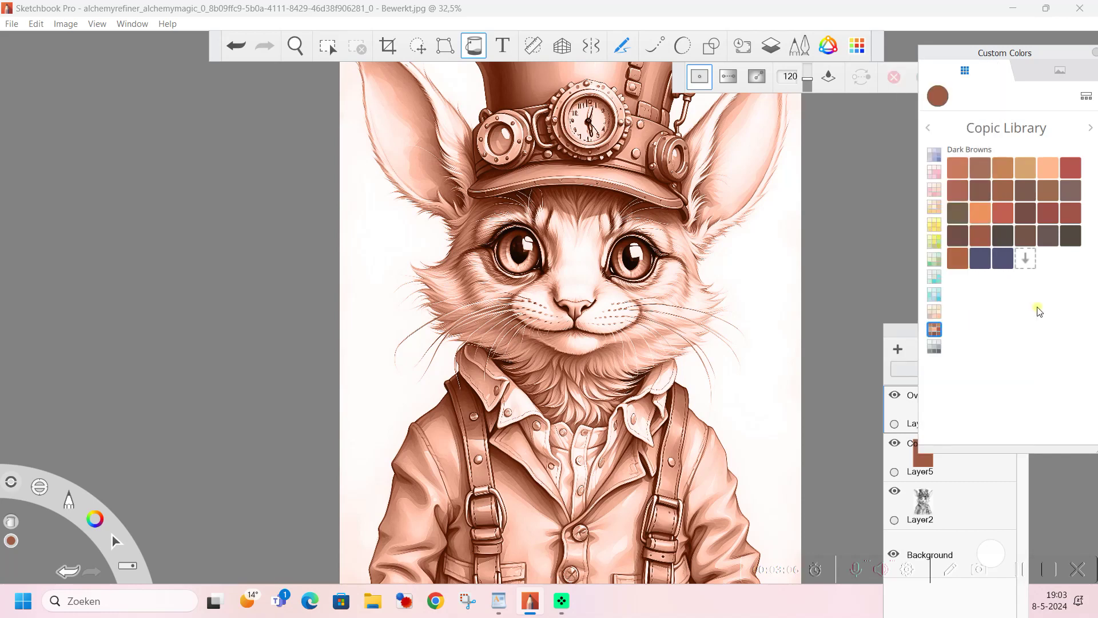
pyautogui.click(958, 235)
pyautogui.click(591, 140)
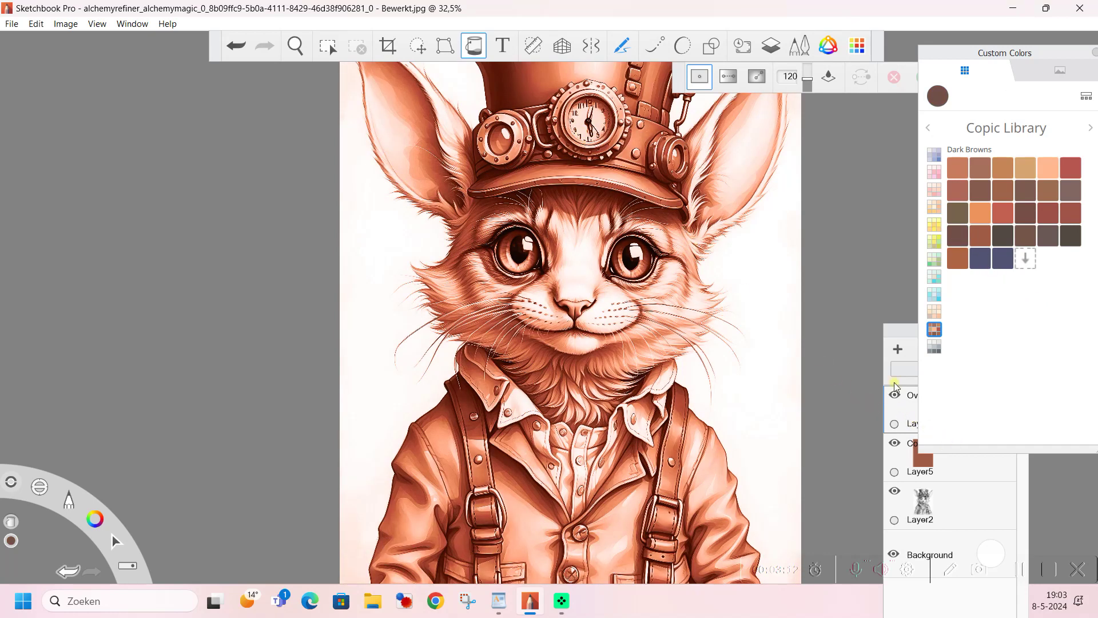
# Step: Try the reddish-brown Color layer at 47% opacity
pyautogui.click(912, 351)
pyautogui.moveTo(991, 393)
pyautogui.mouseDown()
pyautogui.moveTo(1000, 408)
pyautogui.moveTo(1000, 392)
pyautogui.mouseUp()
pyautogui.click(995, 451)
pyautogui.moveTo(995, 455)
pyautogui.mouseDown()
pyautogui.moveTo(996, 470)
pyautogui.moveTo(994, 434)
pyautogui.moveTo(995, 481)
pyautogui.moveTo(992, 453)
pyautogui.mouseUp()
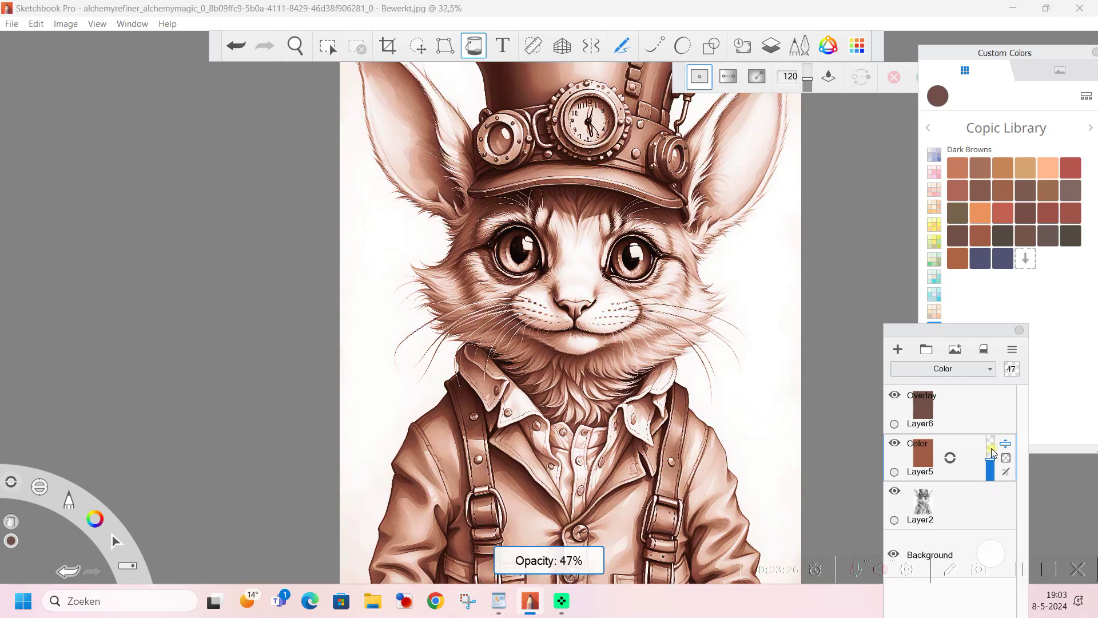
# Step: Lower the reddish-brown Color layer's opacity and set the dark brown Overlay layer's opacity to 55%
pyautogui.click(990, 400)
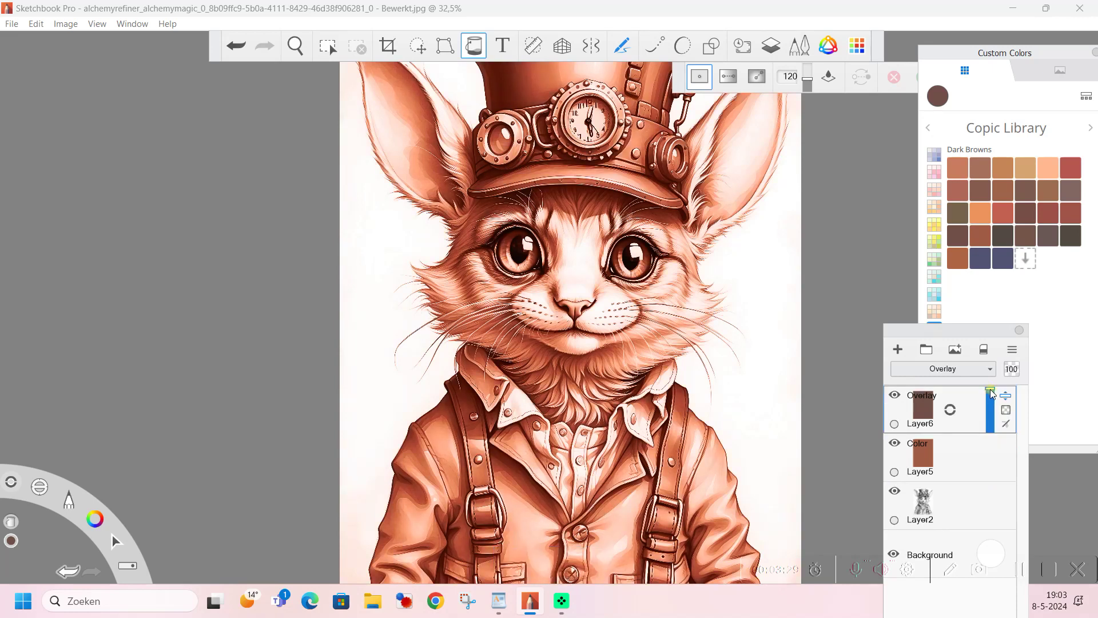
pyautogui.moveTo(991, 389); pyautogui.dragTo(993, 419)
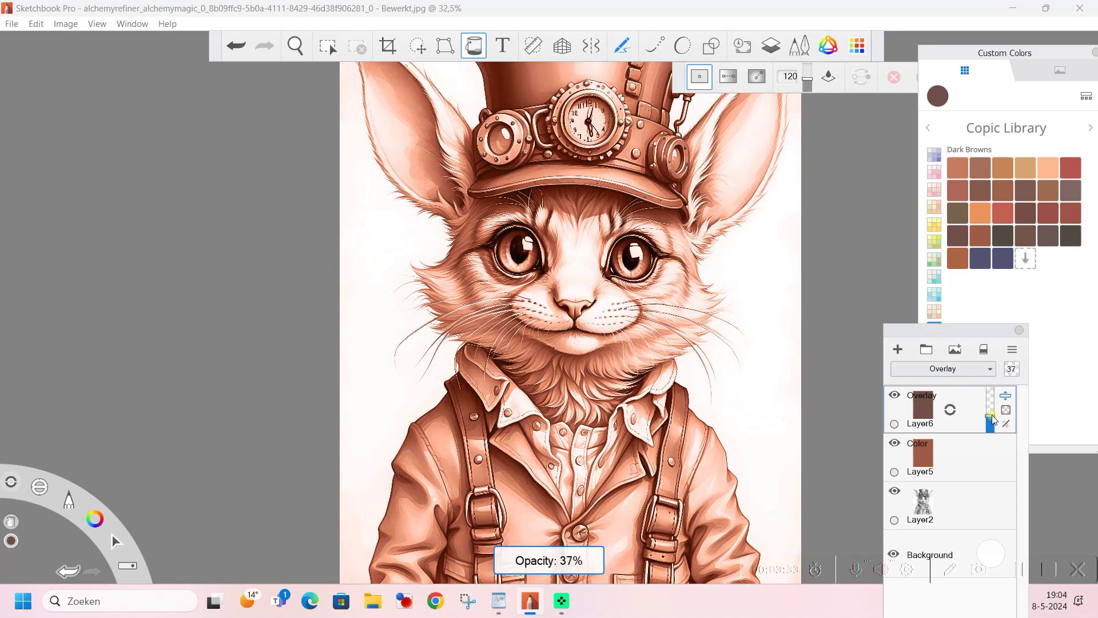
pyautogui.click(986, 457)
pyautogui.moveTo(995, 445); pyautogui.dragTo(996, 455)
pyautogui.click(993, 410)
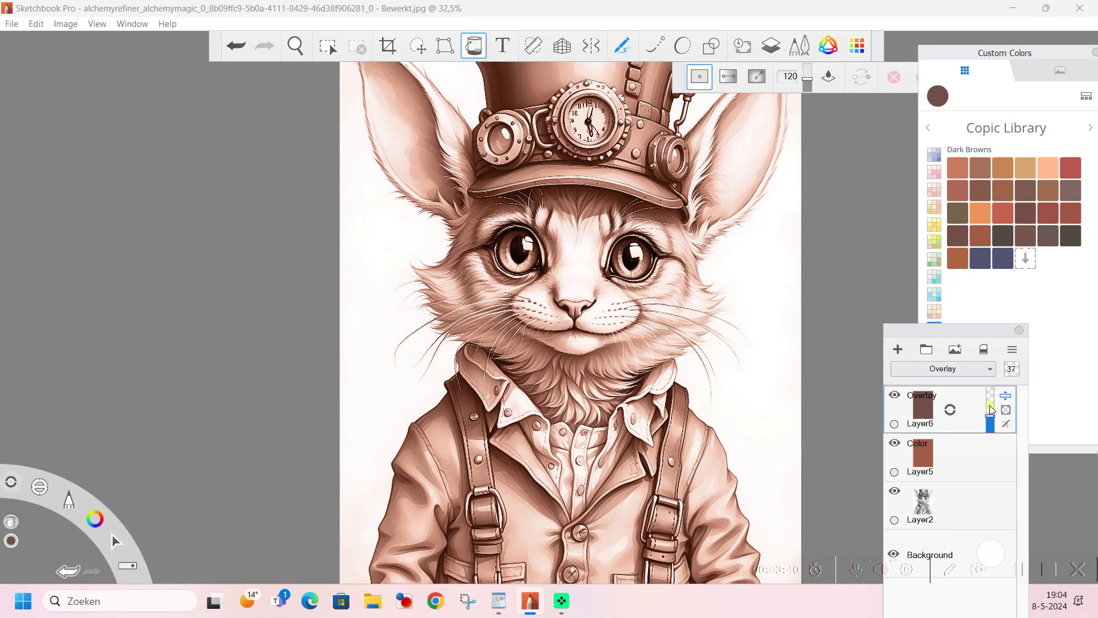
pyautogui.moveTo(993, 410); pyautogui.dragTo(991, 411)
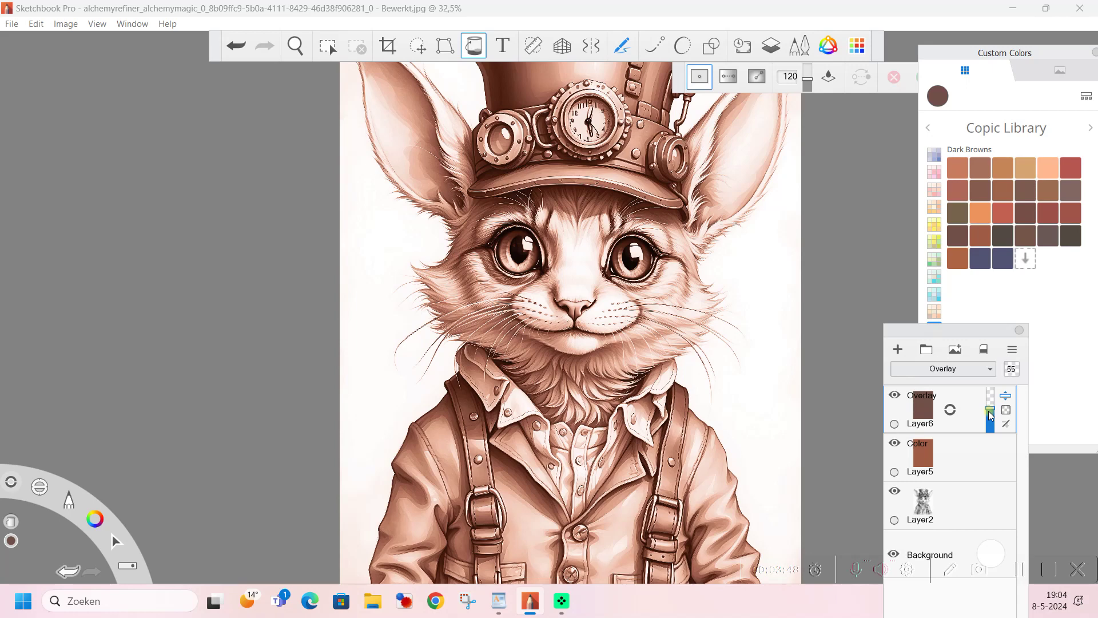
# Step: Add an empty layer above the Overlay layer and set its blend mode to Color
pyautogui.click(898, 349)
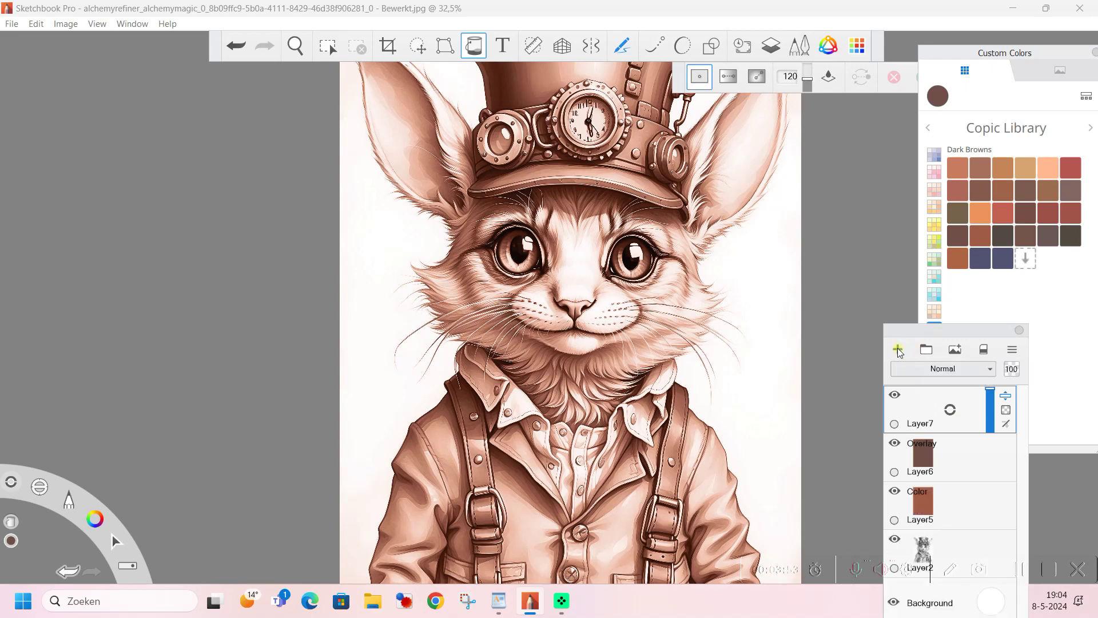
pyautogui.click(992, 371)
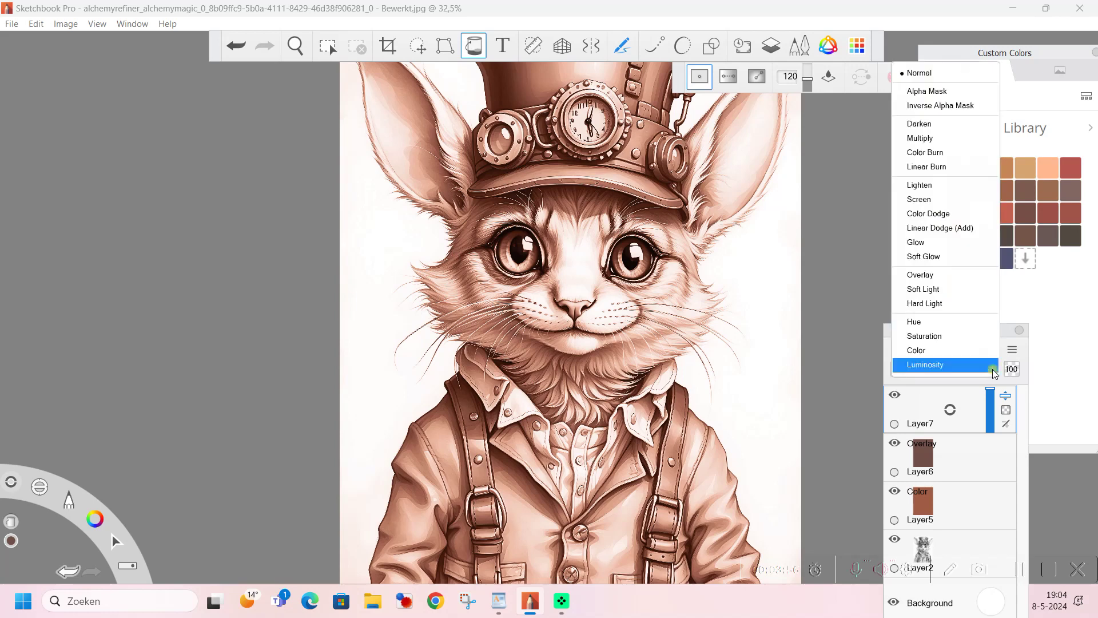
pyautogui.click(920, 351)
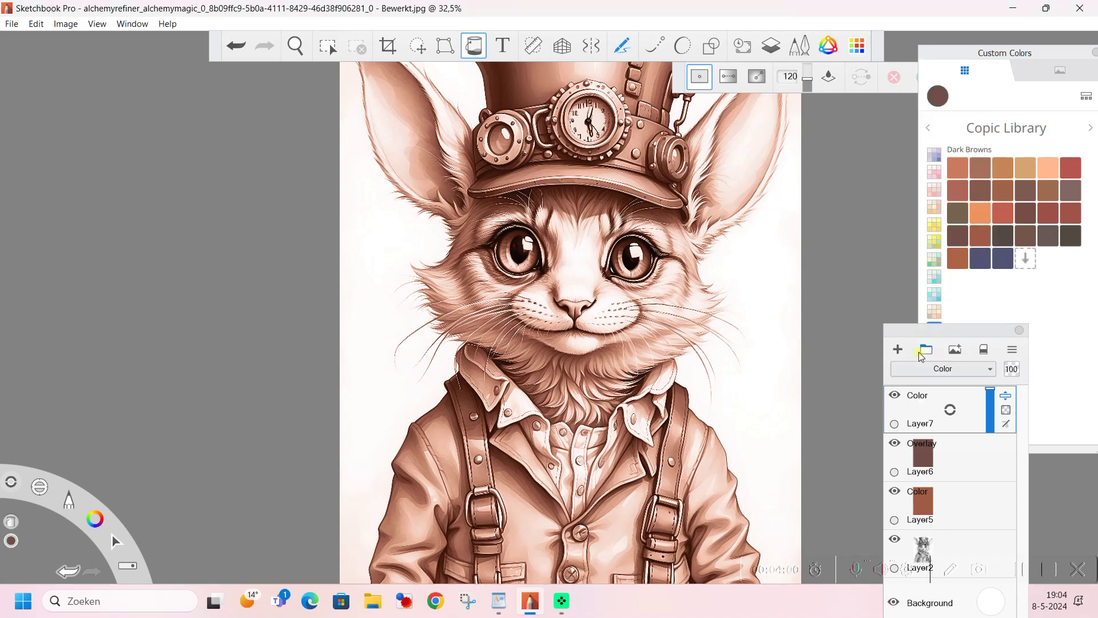
# Step: Find the Straight Fur brush in the Fur Brushes set of the Brush Library and open its properties
pyautogui.click(801, 50)
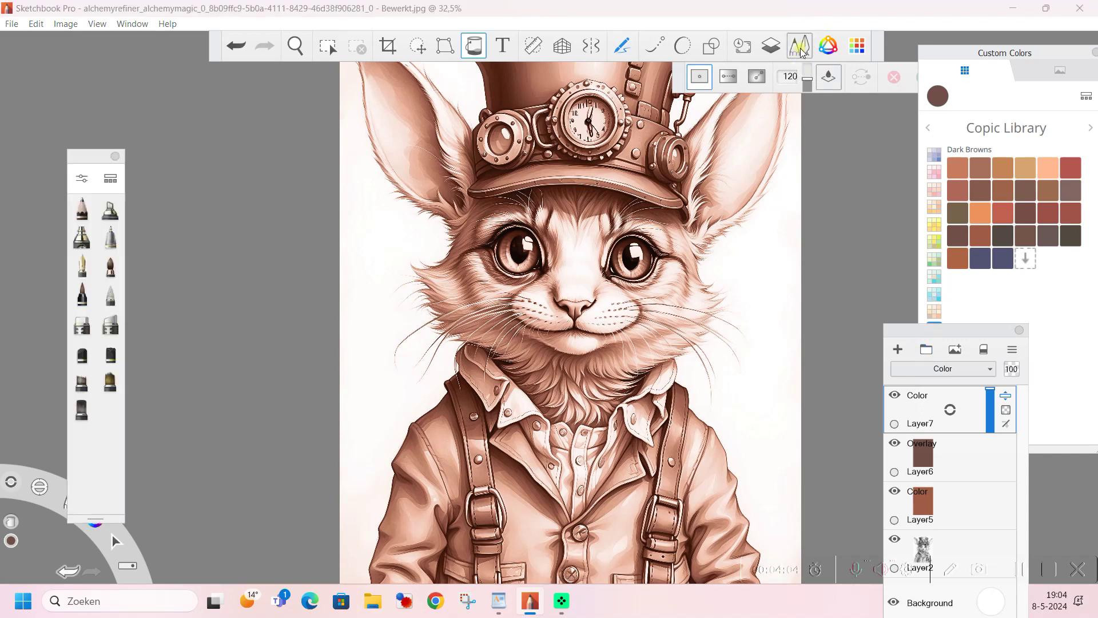
pyautogui.click(111, 184)
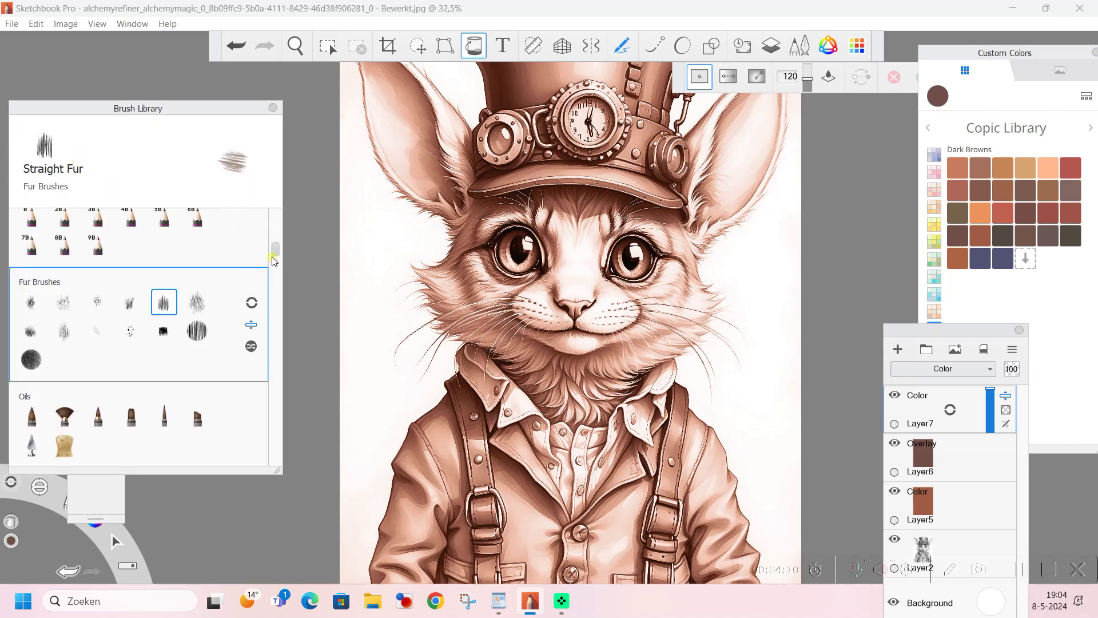
pyautogui.moveTo(275, 256)
pyautogui.mouseDown()
pyautogui.moveTo(277, 235)
pyautogui.moveTo(255, 316)
pyautogui.moveTo(259, 462)
pyautogui.mouseUp()
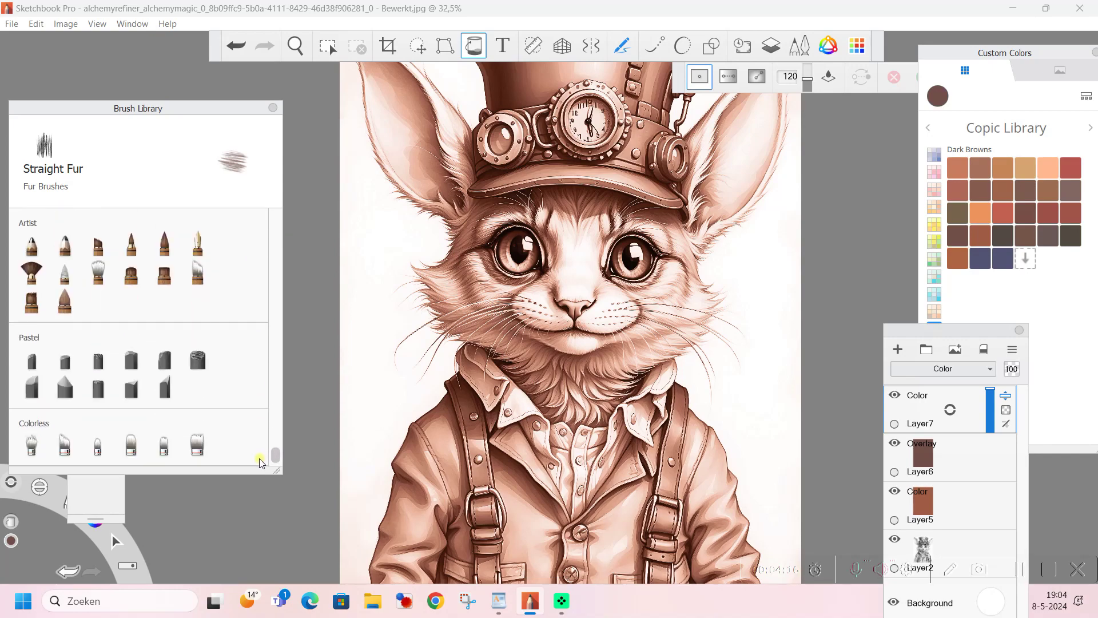
pyautogui.moveTo(275, 461)
pyautogui.mouseDown()
pyautogui.moveTo(300, 220)
pyautogui.moveTo(298, 252)
pyautogui.mouseUp()
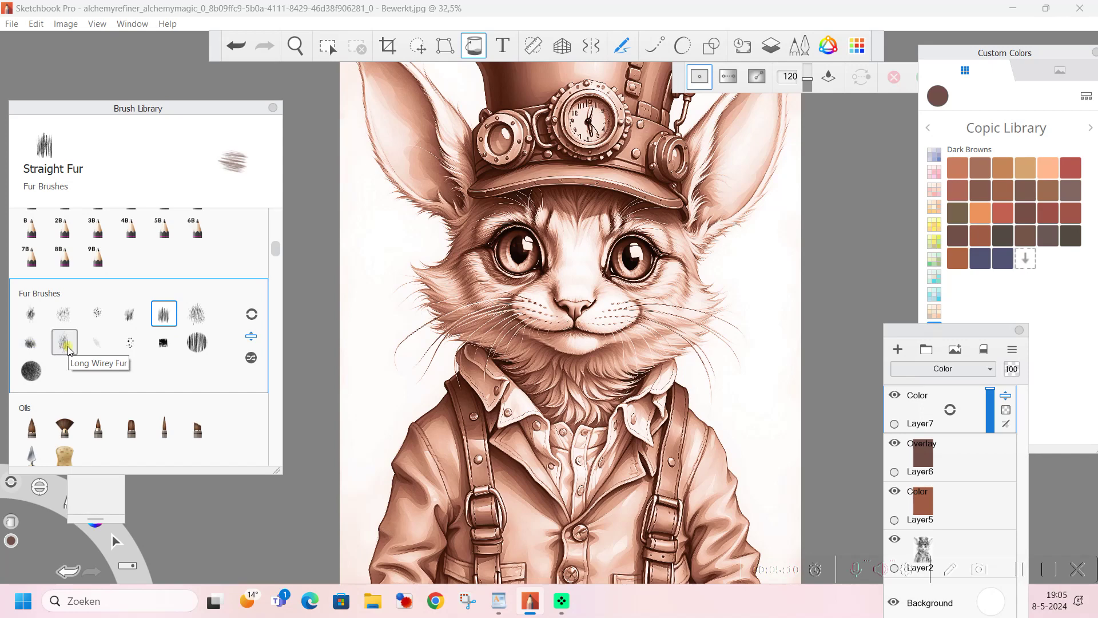
pyautogui.doubleClick(163, 317)
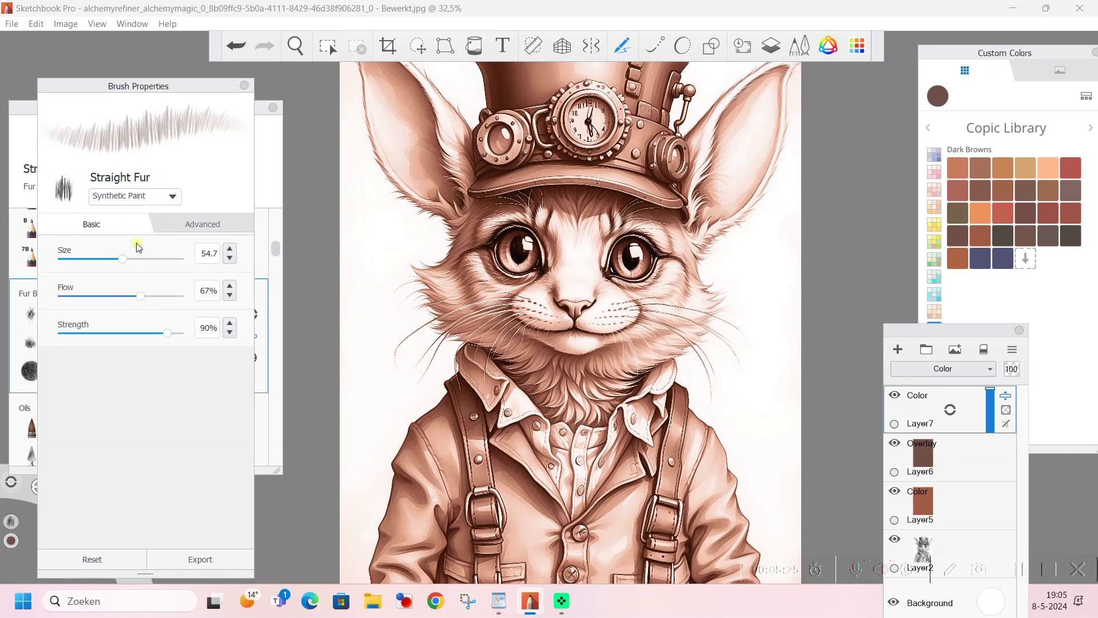
# Step: Set the Straight Fur brush type to Color with size 47.0 and opacity 63%
pyautogui.click(173, 198)
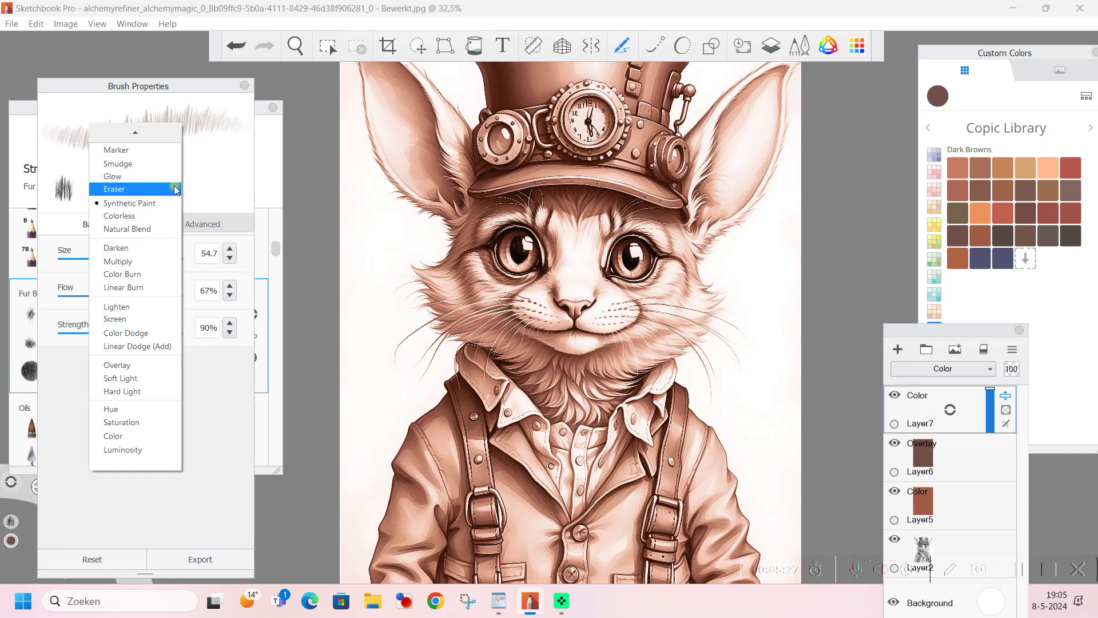
pyautogui.click(114, 437)
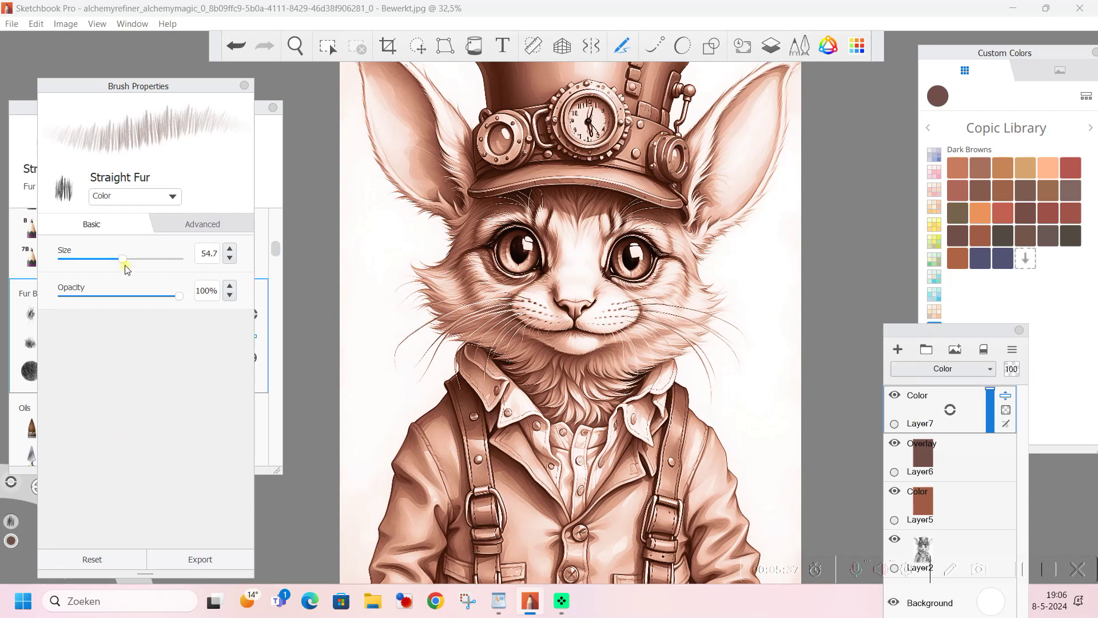
pyautogui.moveTo(128, 259)
pyautogui.mouseDown()
pyautogui.moveTo(183, 262)
pyautogui.moveTo(81, 273)
pyautogui.moveTo(153, 274)
pyautogui.moveTo(194, 297)
pyautogui.moveTo(94, 298)
pyautogui.moveTo(189, 298)
pyautogui.moveTo(140, 296)
pyautogui.moveTo(147, 263)
pyautogui.moveTo(137, 304)
pyautogui.mouseUp()
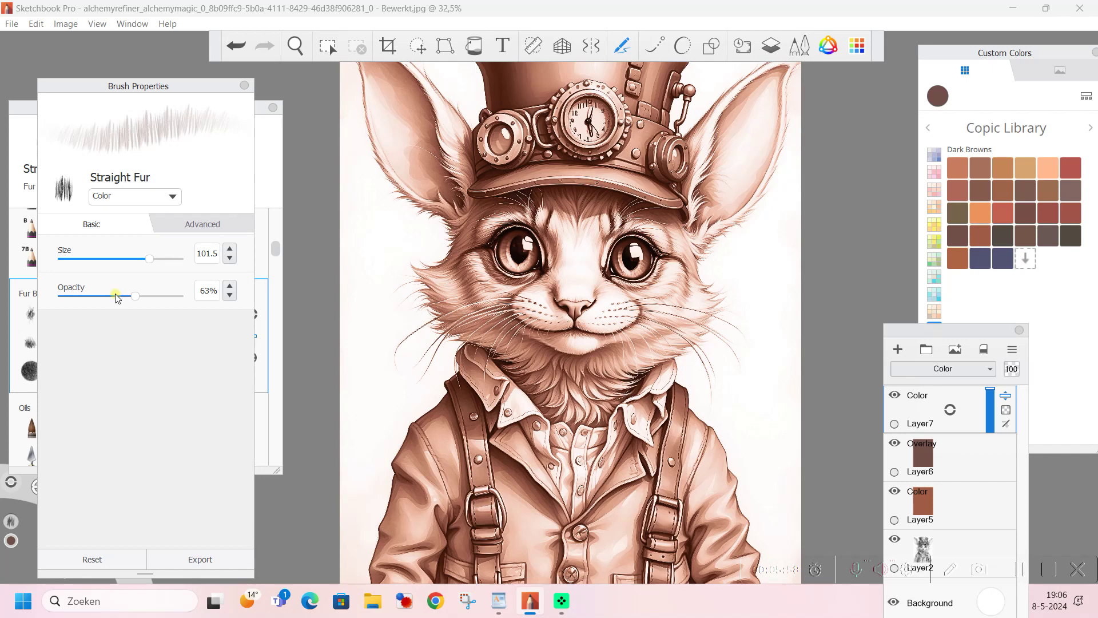
pyautogui.moveTo(149, 259); pyautogui.dragTo(116, 261)
# Step: Pick a red-brown Dark Browns swatch, raise the brush opacity to 89% and tint the fur of the cat's left-hand cheek
pyautogui.click(1020, 330)
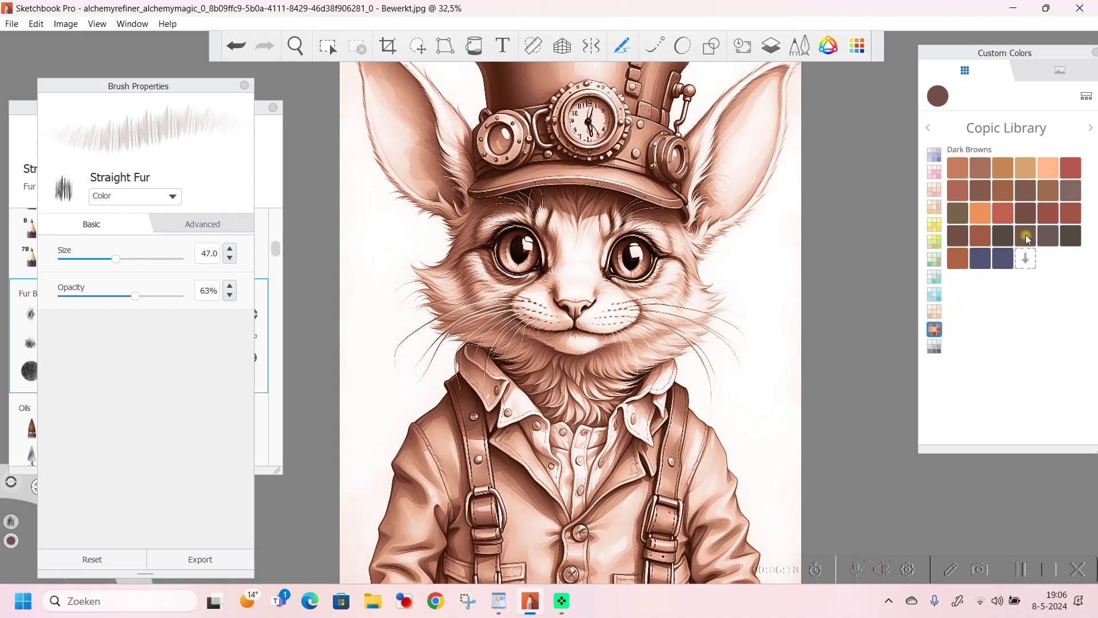
pyautogui.click(1049, 213)
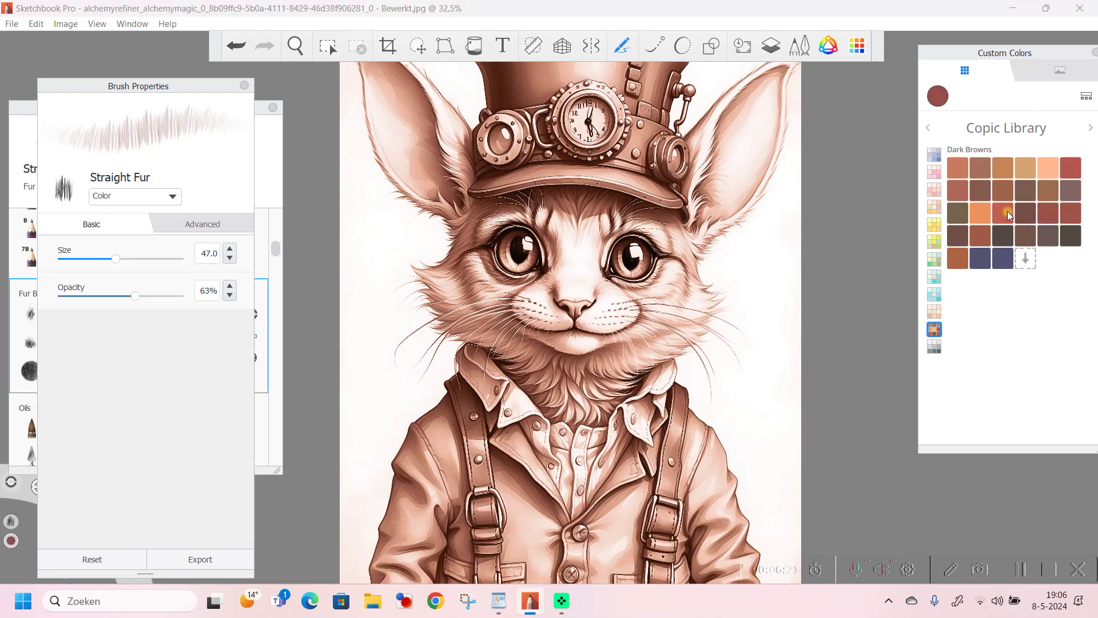
pyautogui.click(295, 45)
pyautogui.moveTo(527, 247); pyautogui.dragTo(549, 232)
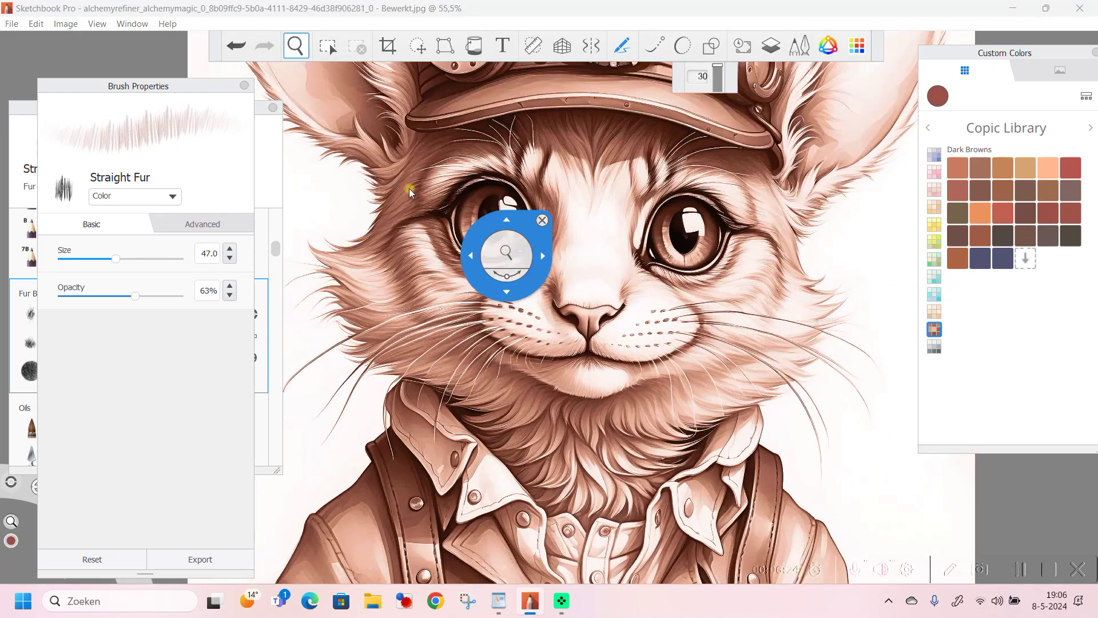
pyautogui.moveTo(335, 97); pyautogui.dragTo(584, 148)
pyautogui.moveTo(572, 201); pyautogui.dragTo(664, 366)
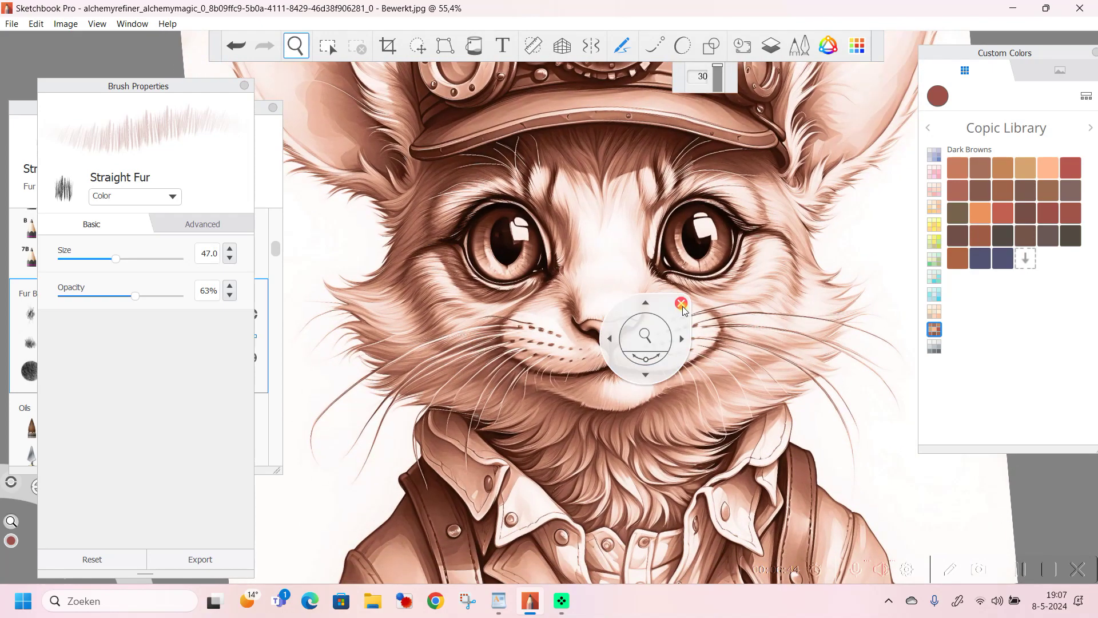
pyautogui.click(682, 304)
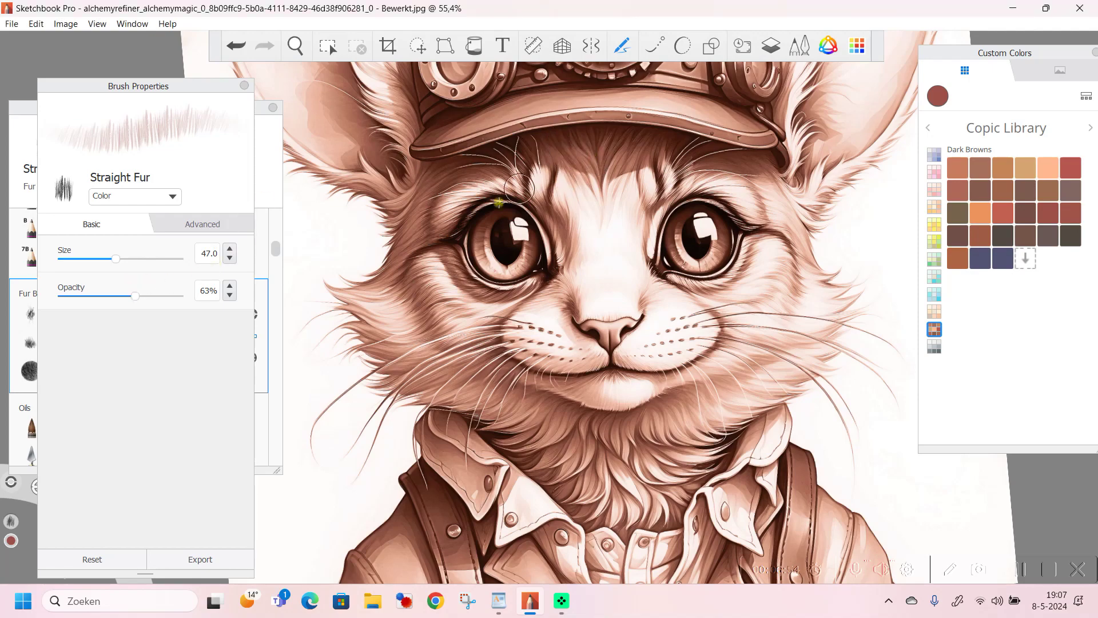
pyautogui.click(150, 296)
pyautogui.click(165, 295)
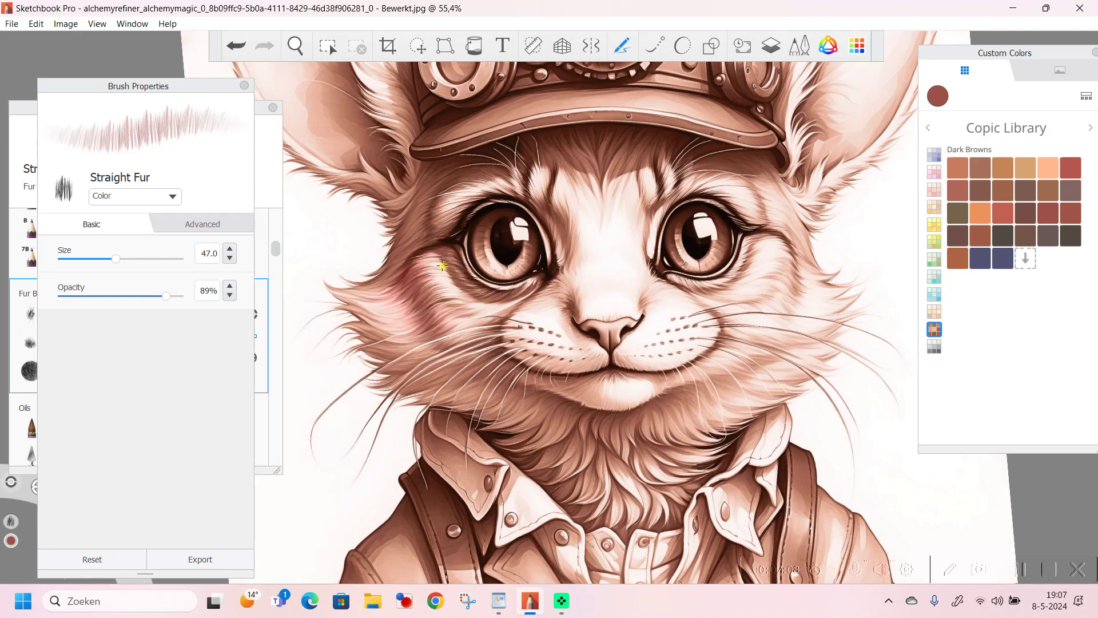
# Step: Tint the forehead and nose-bridge fur red-brown, varying the brush size between 55.7 and 15.6 for broad and narrow areas
pyautogui.moveTo(116, 258); pyautogui.dragTo(103, 259)
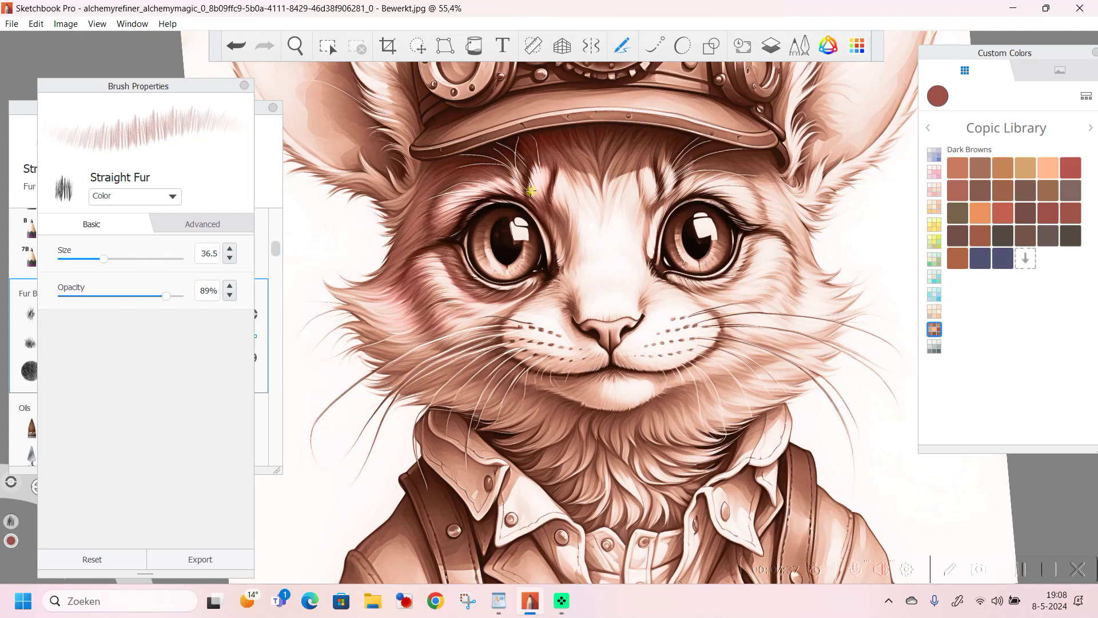
pyautogui.moveTo(104, 259); pyautogui.dragTo(123, 259)
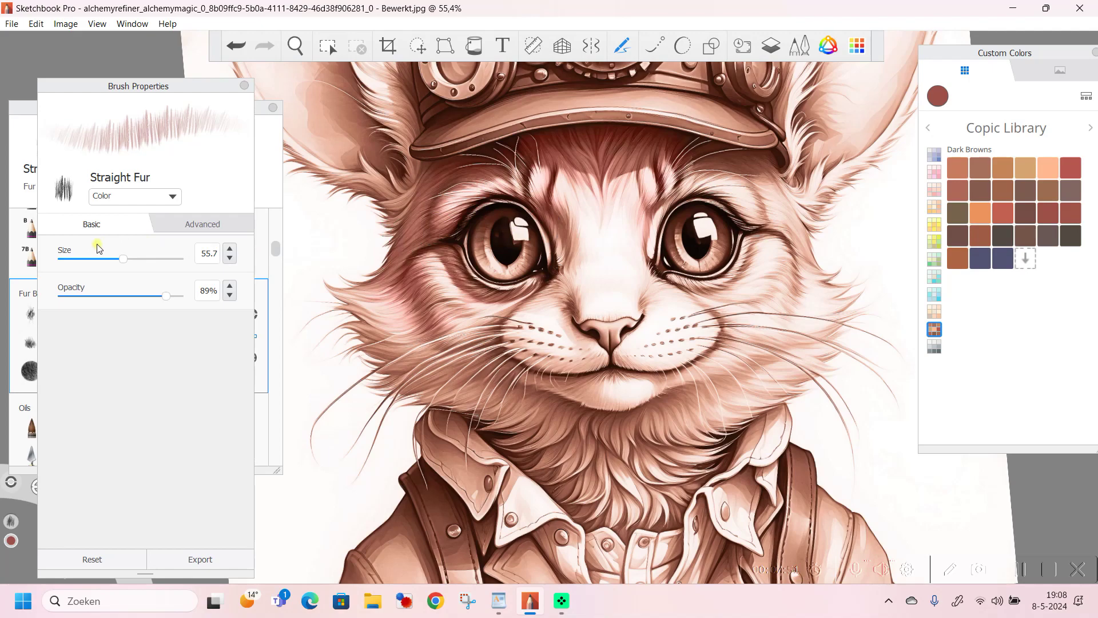
pyautogui.click(90, 259)
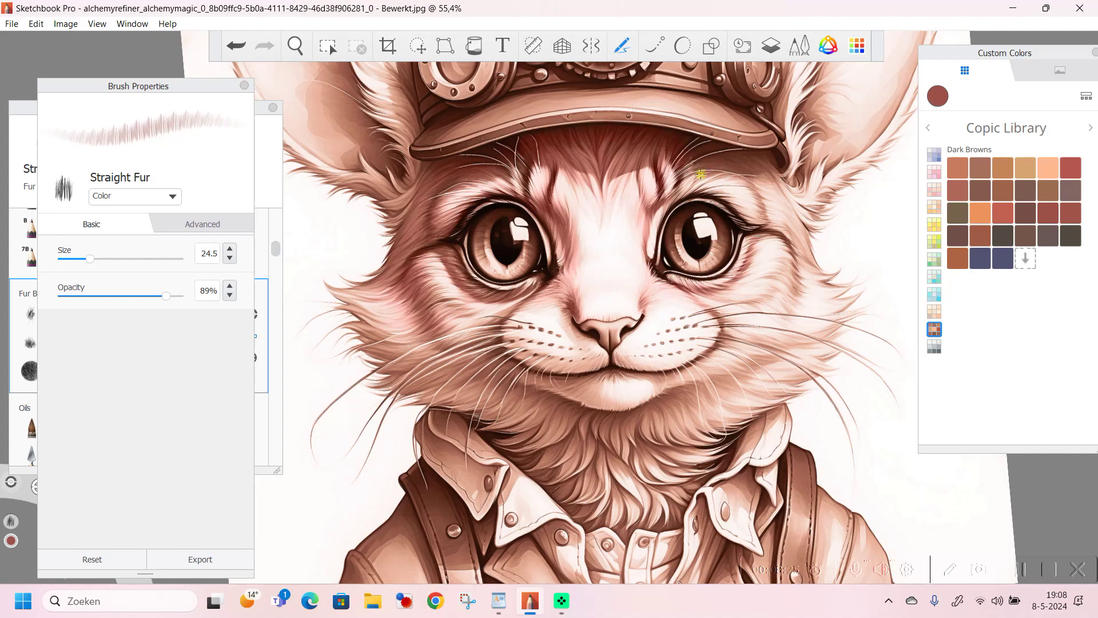
pyautogui.click(80, 258)
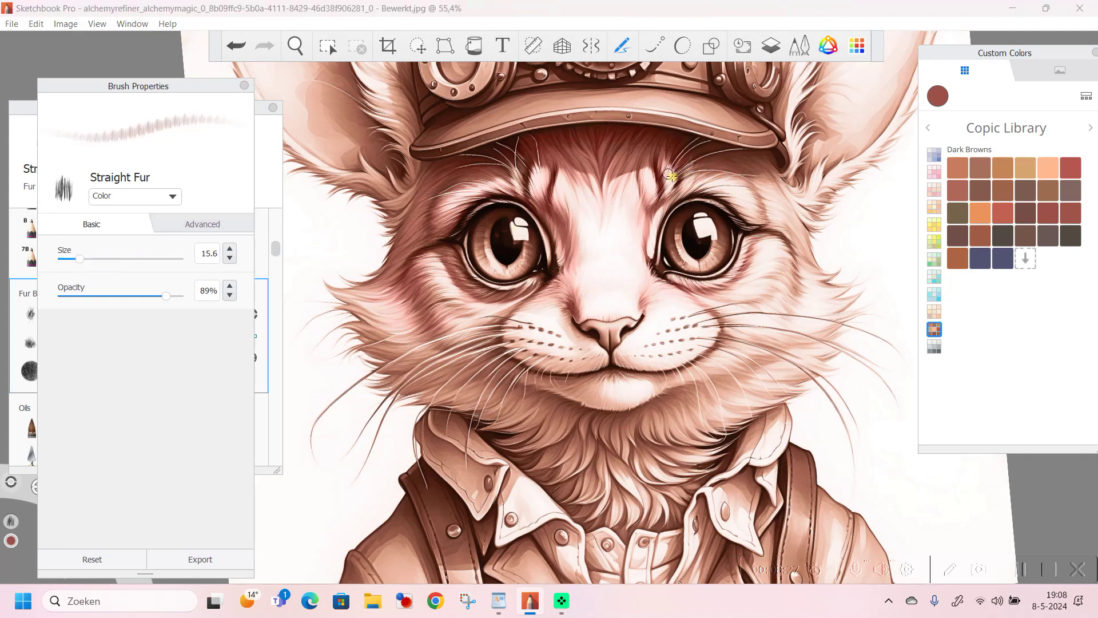
# Step: Tint the right-hand cheek, muzzle, chin and neck fur with brush sizes up to 157.5, then touch up the left-hand cheek at 35.5
pyautogui.click(109, 259)
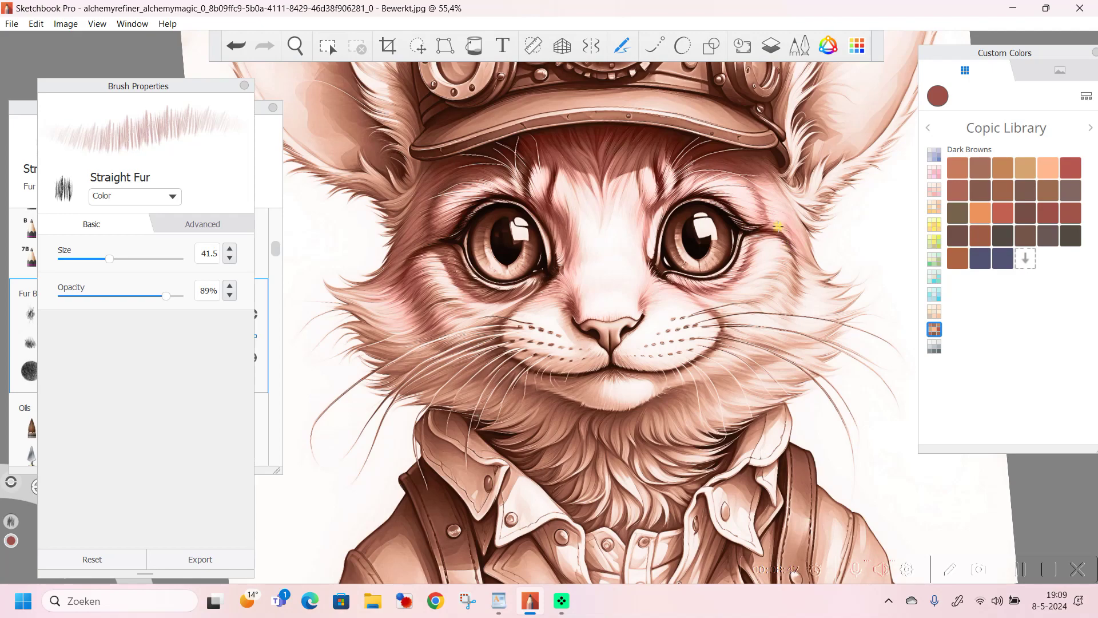
pyautogui.click(134, 259)
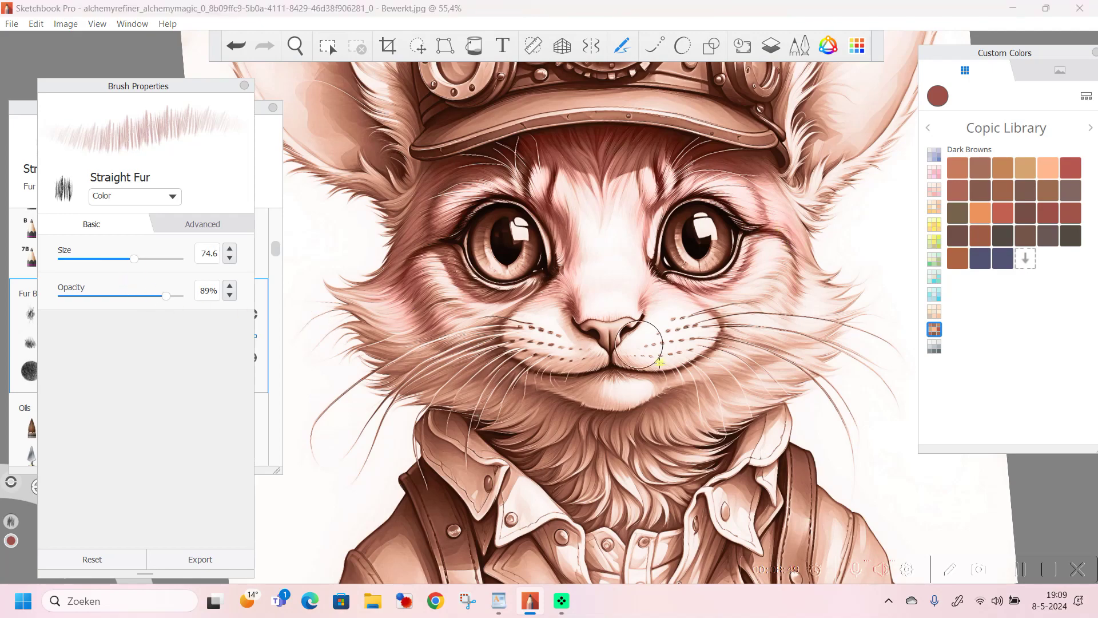
pyautogui.click(154, 260)
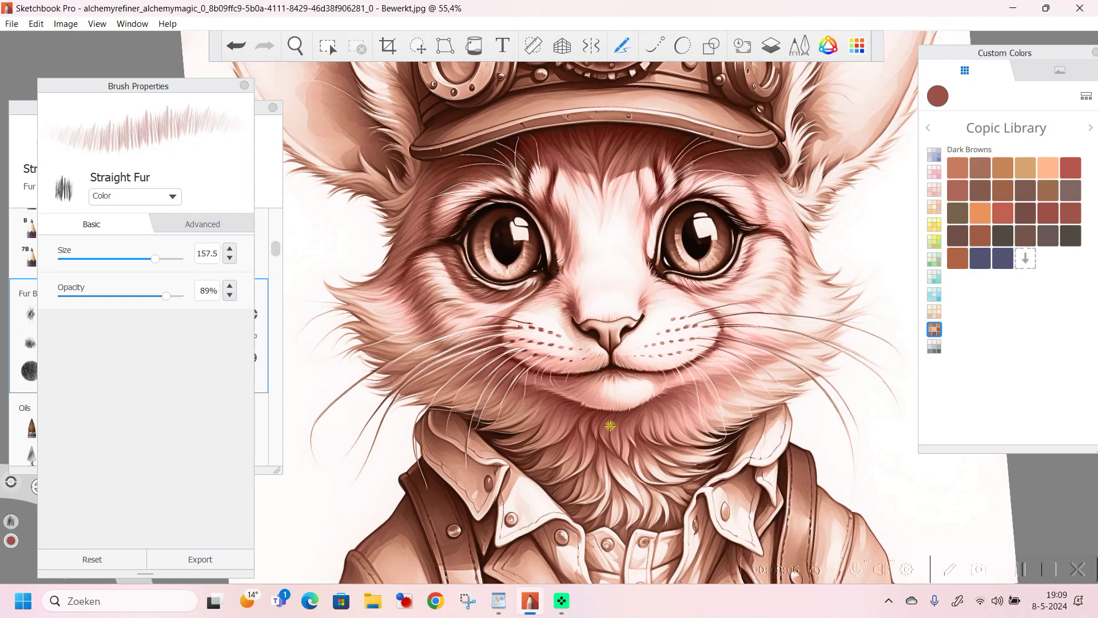
pyautogui.click(103, 259)
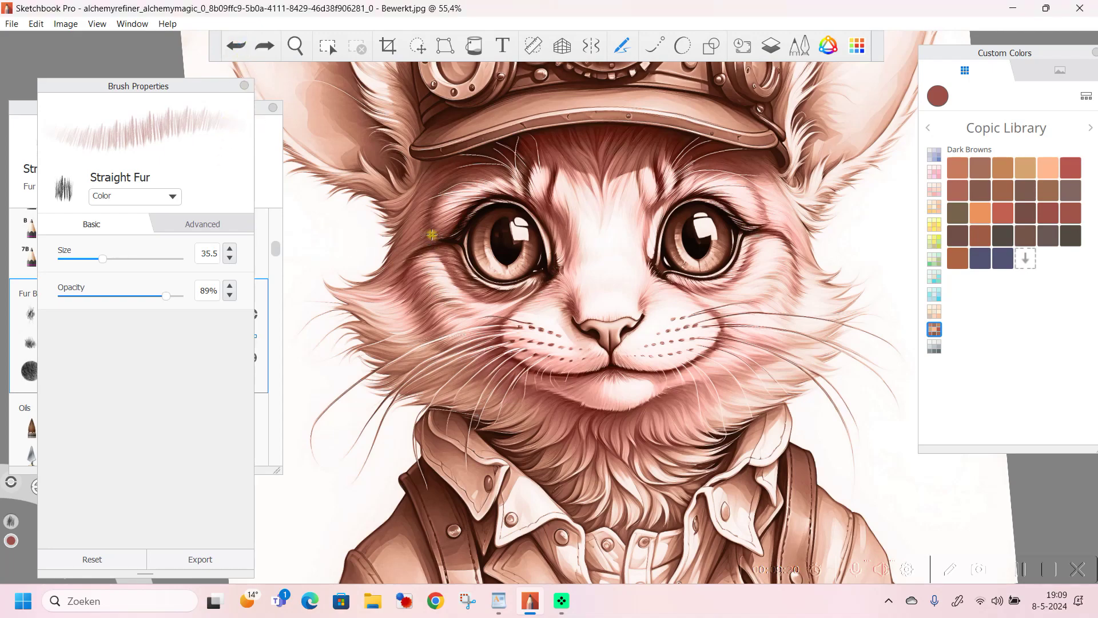
pyautogui.click(376, 303)
# Step: Tint the cat's left-hand ear red-brown, using brush size 43.0 for the inside and sizes from 13.6 to 34.0 for the furry edges
pyautogui.click(296, 45)
pyautogui.moveTo(392, 90); pyautogui.dragTo(595, 215)
pyautogui.click(594, 215)
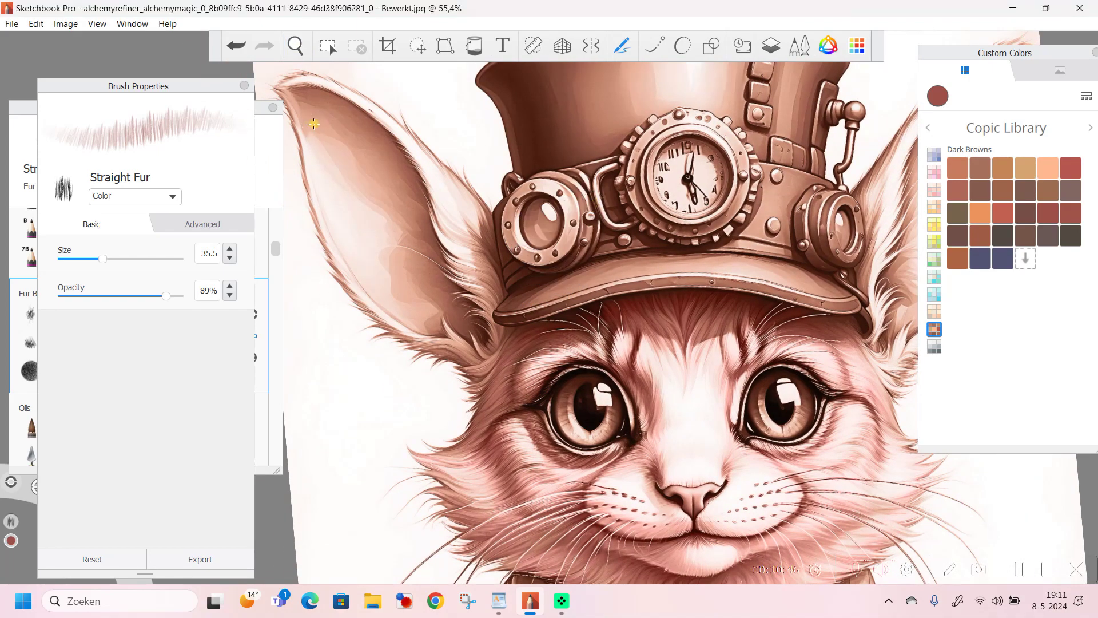
pyautogui.moveTo(102, 259); pyautogui.dragTo(111, 259)
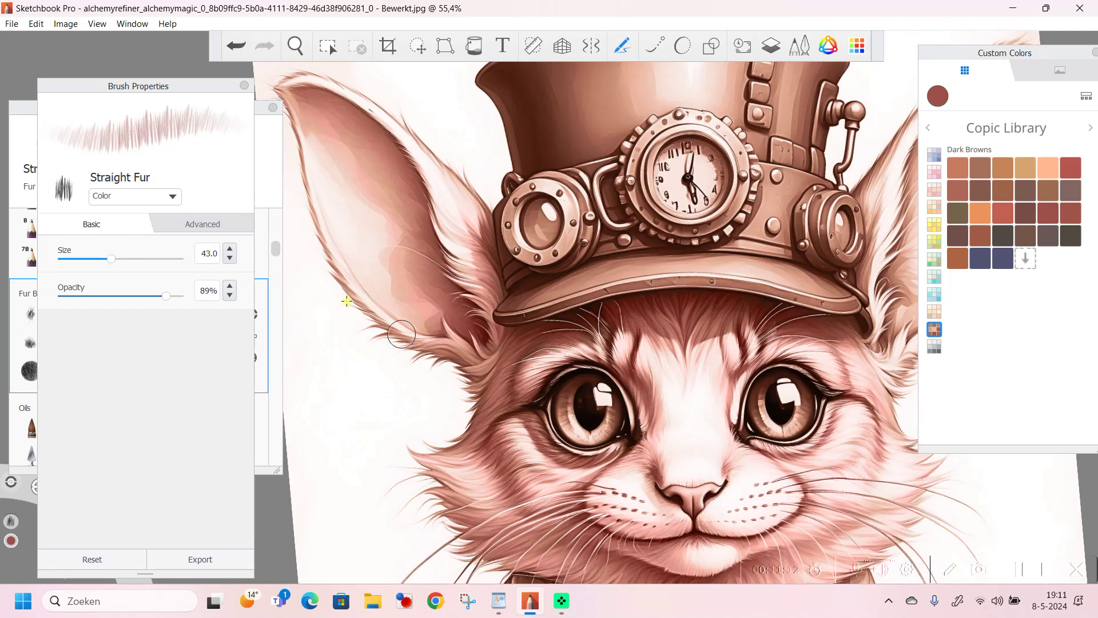
pyautogui.moveTo(111, 258); pyautogui.dragTo(76, 258)
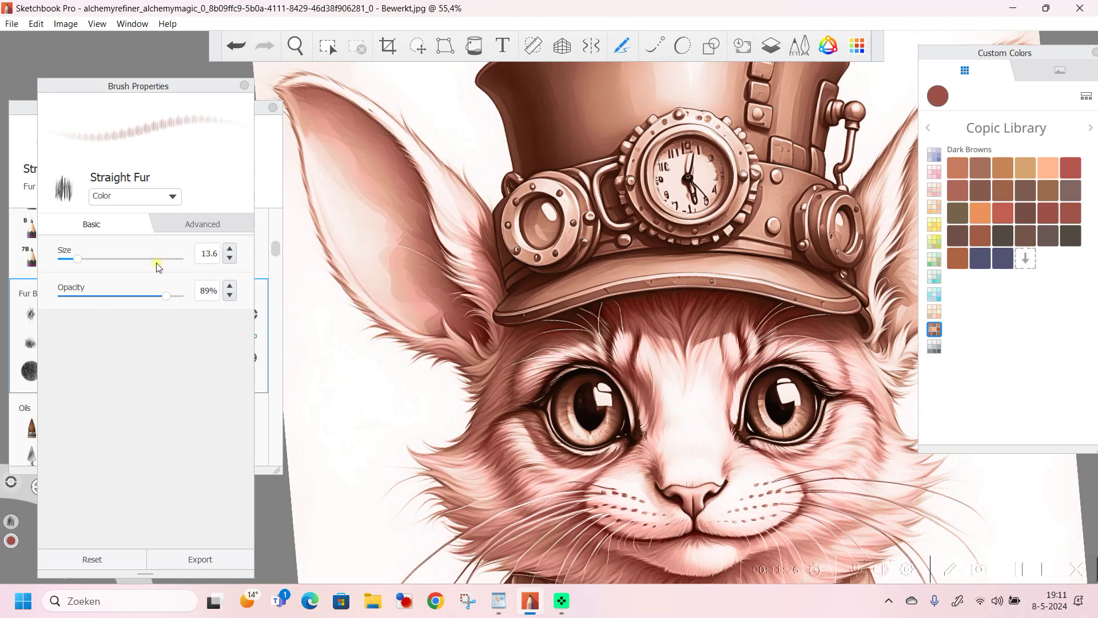
pyautogui.moveTo(78, 258); pyautogui.dragTo(86, 258)
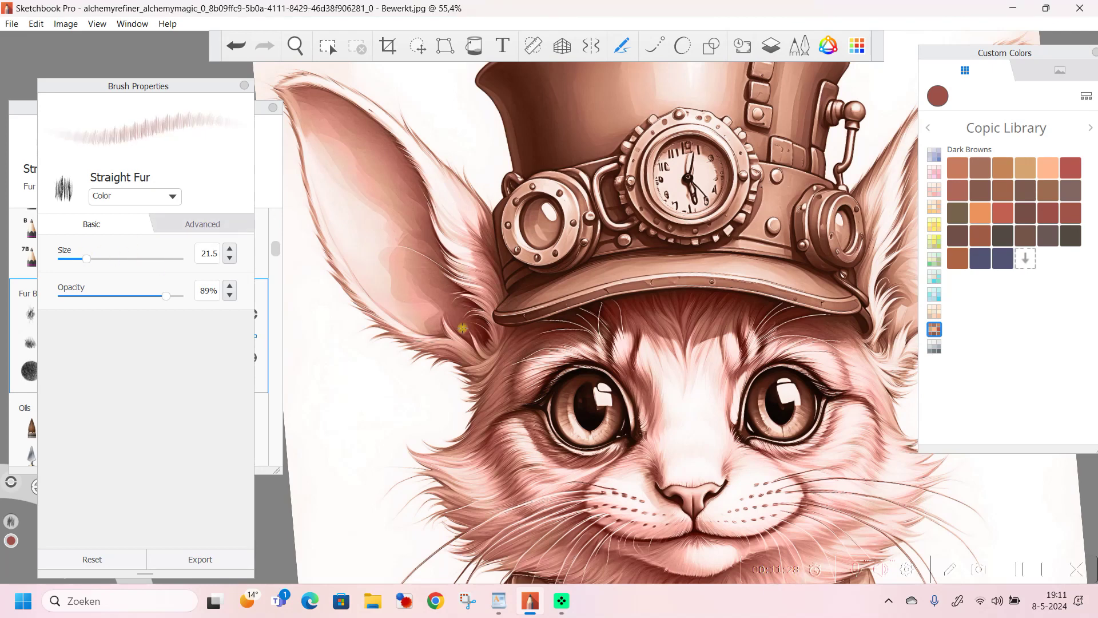
pyautogui.moveTo(53, 259); pyautogui.dragTo(98, 258)
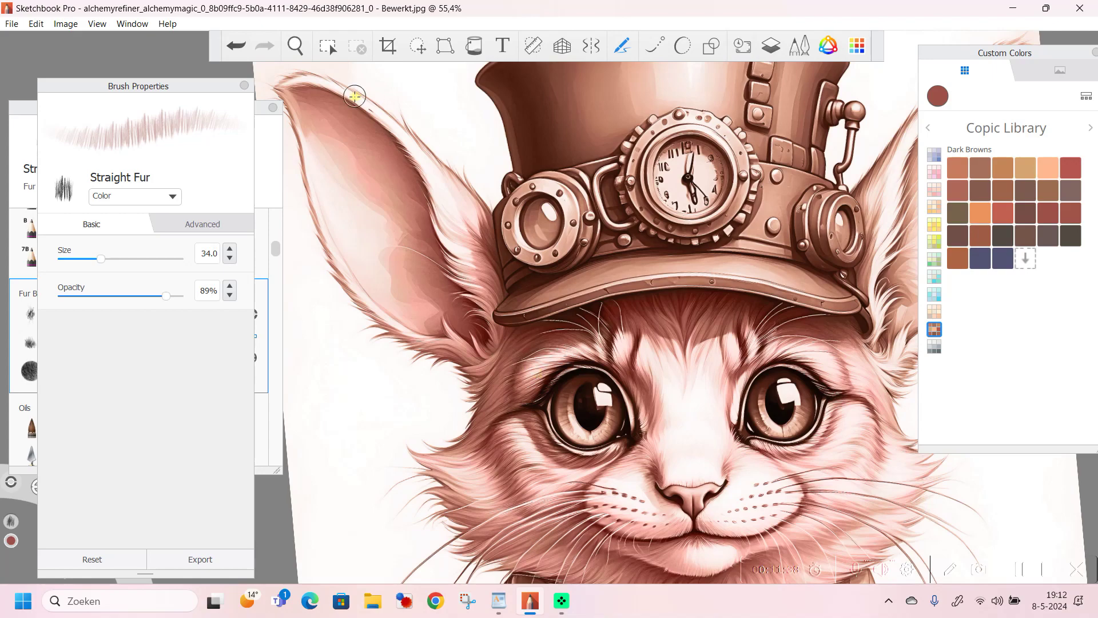
# Step: Tint the cat's right-hand ear and its furry edges red-brown, adjusting the brush size to 40.0 and finally 26.0
pyautogui.click(295, 46)
pyautogui.moveTo(661, 339); pyautogui.dragTo(538, 345)
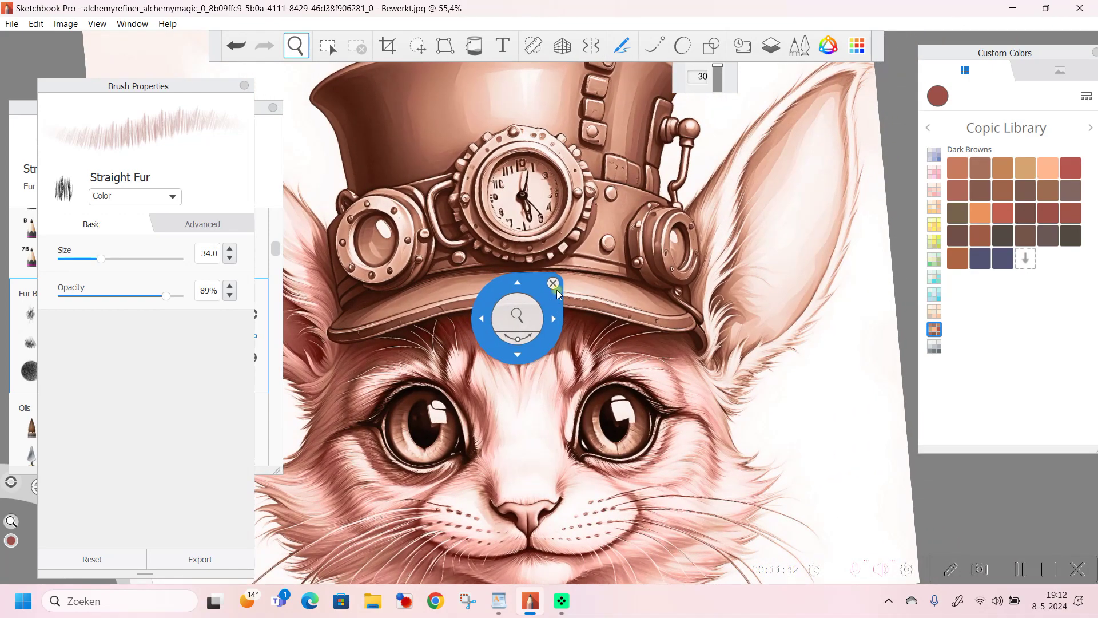
pyautogui.moveTo(531, 337); pyautogui.dragTo(446, 339)
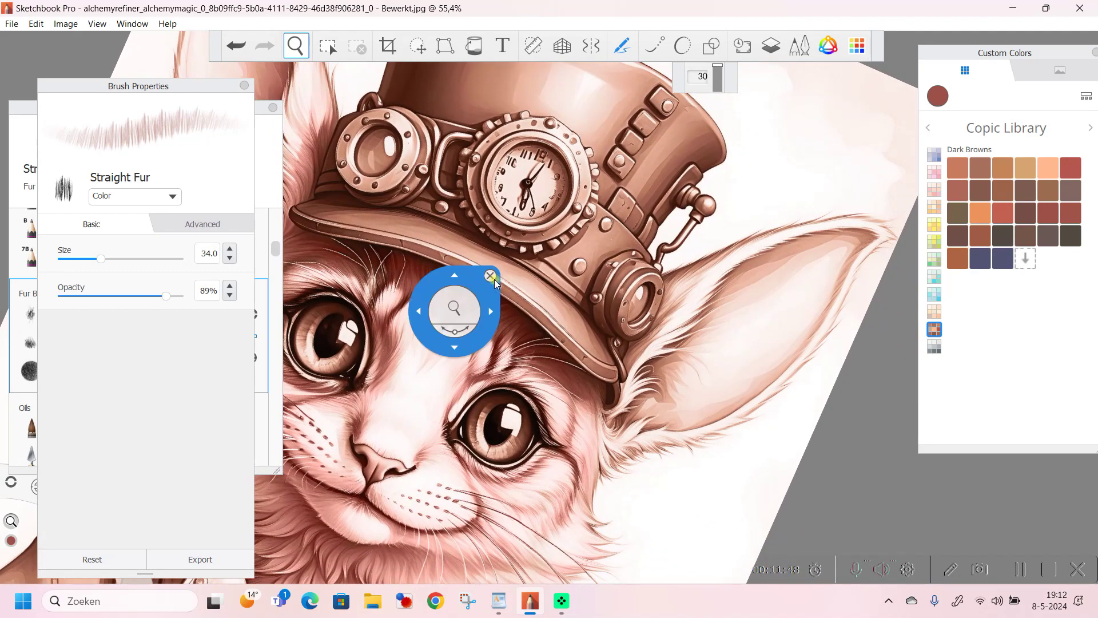
pyautogui.moveTo(495, 283)
pyautogui.mouseDown()
pyautogui.moveTo(523, 150)
pyautogui.moveTo(529, 172)
pyautogui.mouseUp()
pyautogui.click(518, 149)
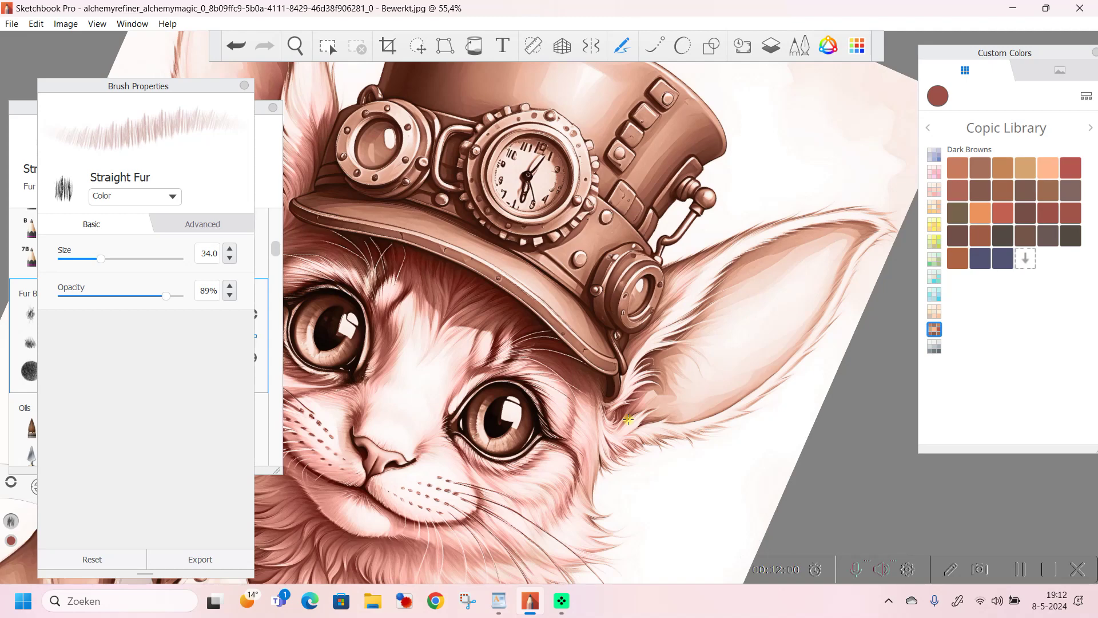
pyautogui.click(108, 258)
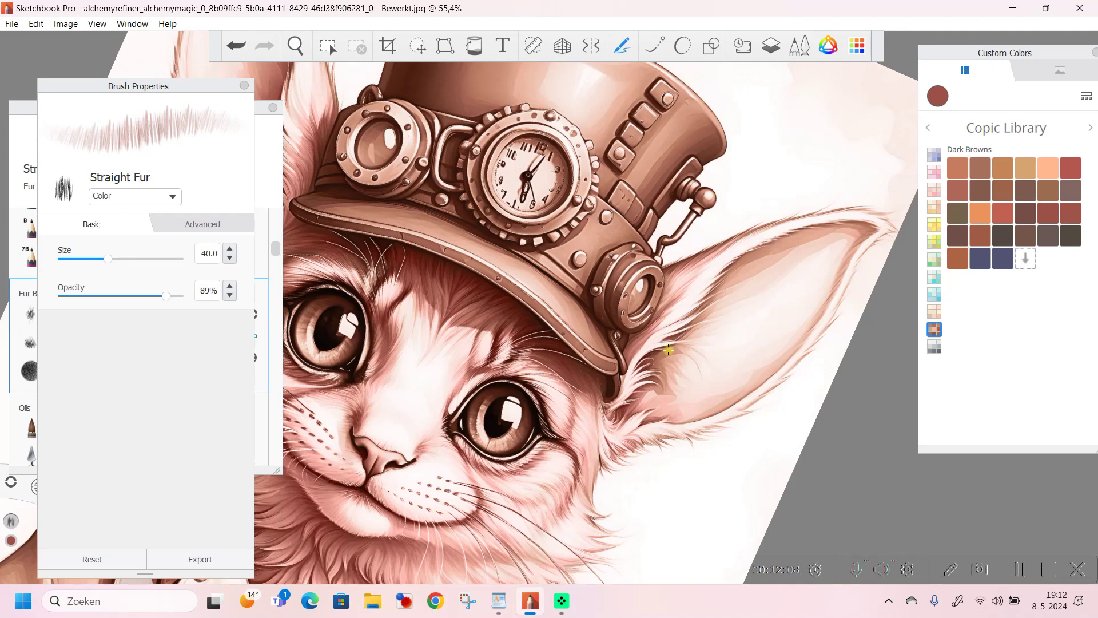
pyautogui.click(124, 259)
pyautogui.click(92, 259)
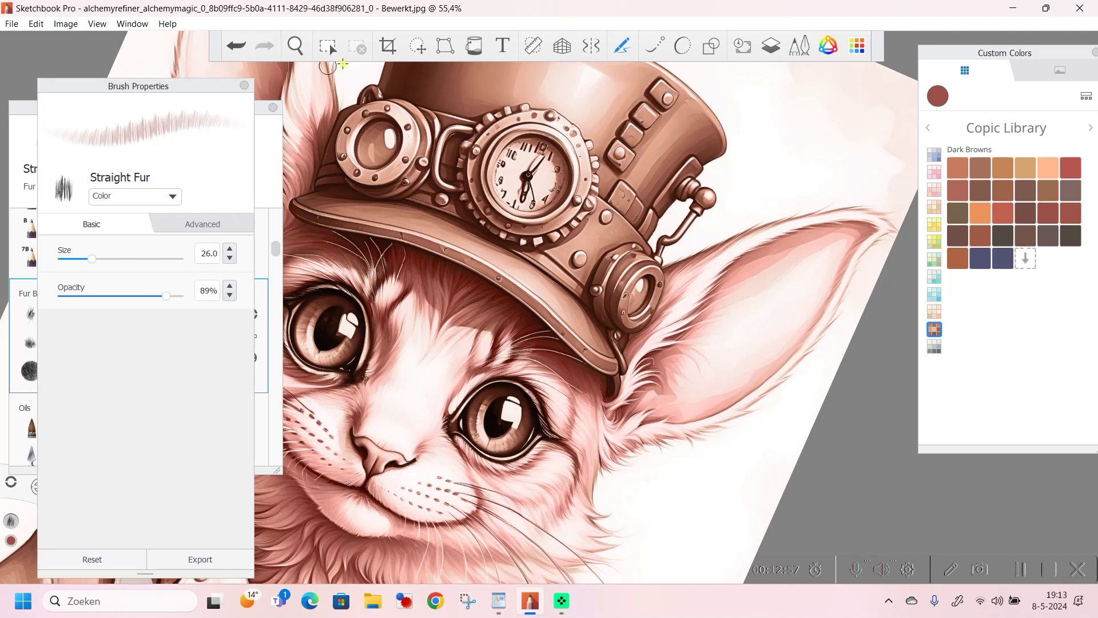
# Step: Straighten the canvas and zoom out to 32.5% to review the tinted fur across the whole drawing
pyautogui.click(297, 53)
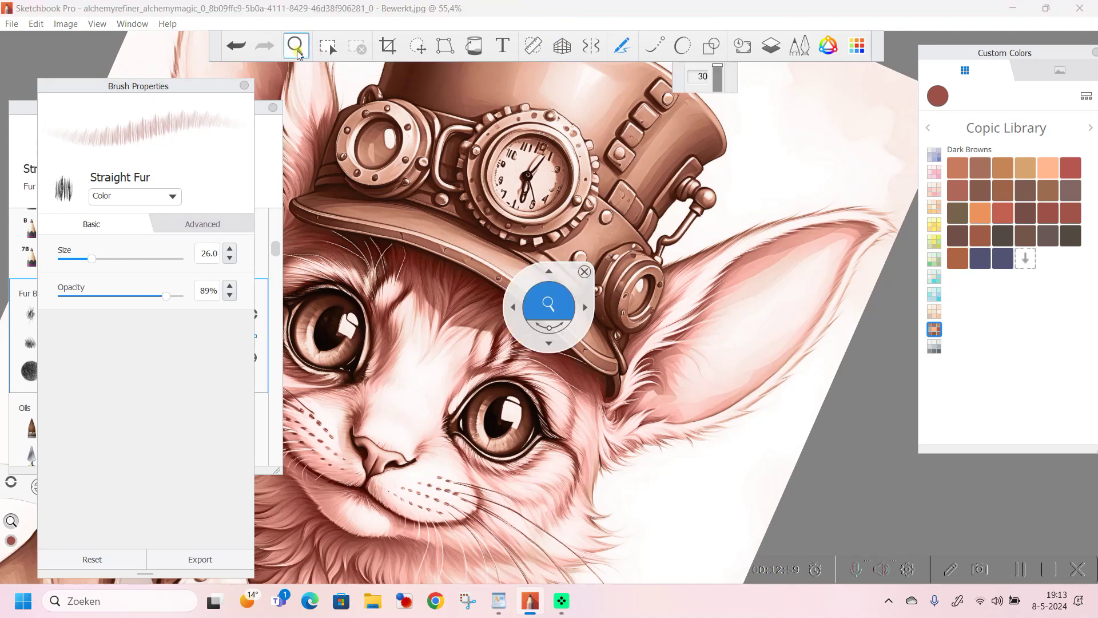
pyautogui.moveTo(580, 337)
pyautogui.mouseDown()
pyautogui.moveTo(411, 152)
pyautogui.moveTo(500, 250)
pyautogui.moveTo(570, 276)
pyautogui.moveTo(571, 319)
pyautogui.moveTo(596, 285)
pyautogui.moveTo(562, 285)
pyautogui.mouseUp()
pyautogui.scroll(-1, 499, 250)
pyautogui.scroll(-2, 491, 243)
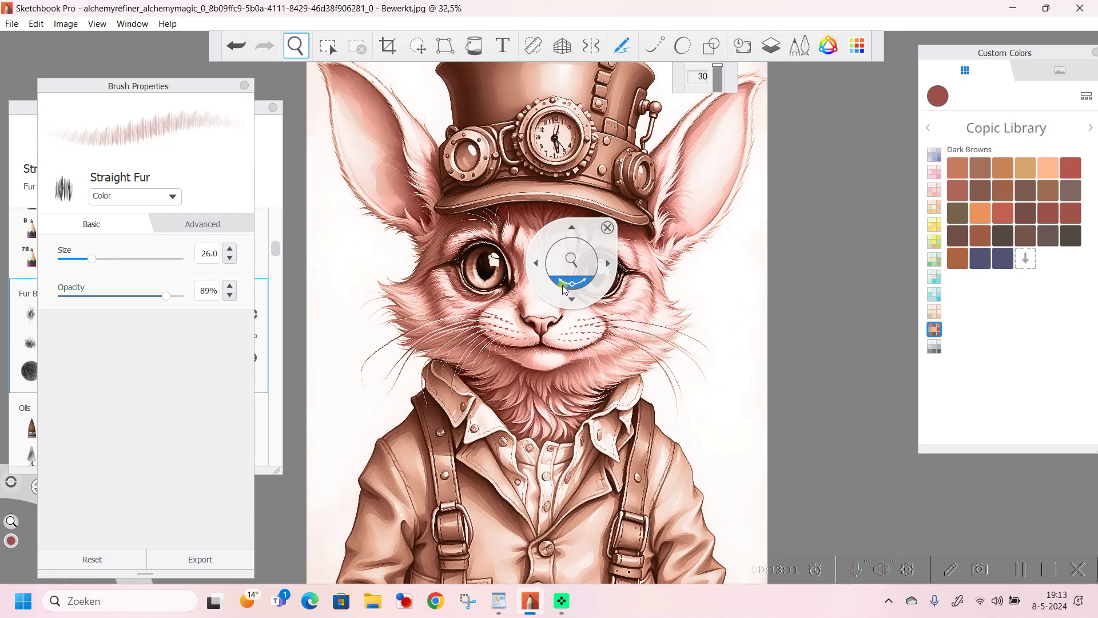
pyautogui.click(609, 228)
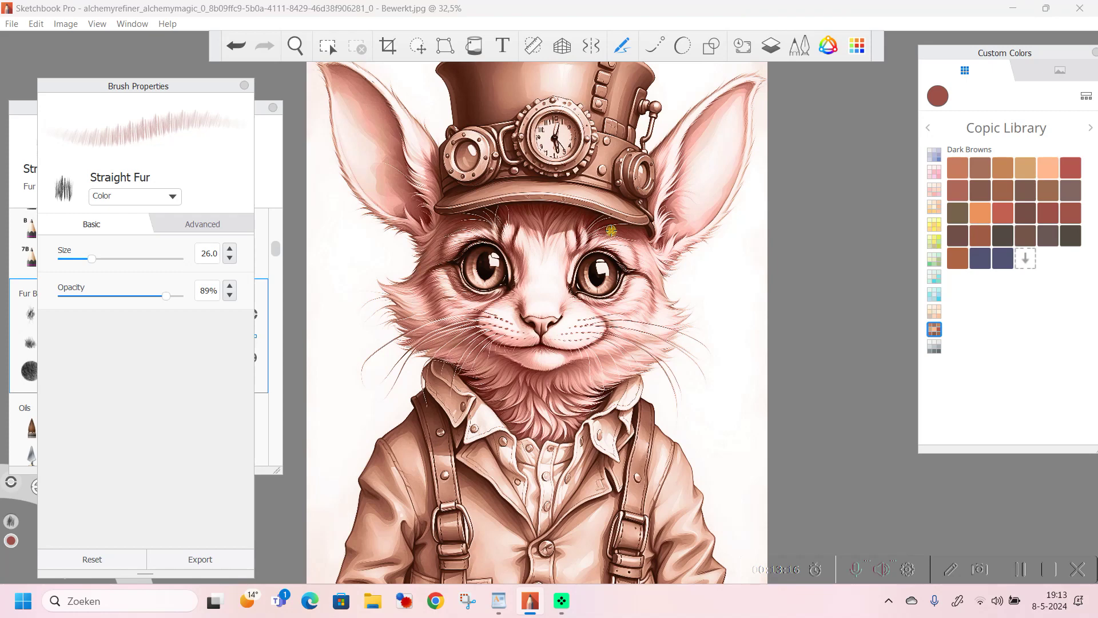
# Step: Add a new layer on top with Color blending and pick a warm tan from the Copic Light Browns
pyautogui.click(779, 48)
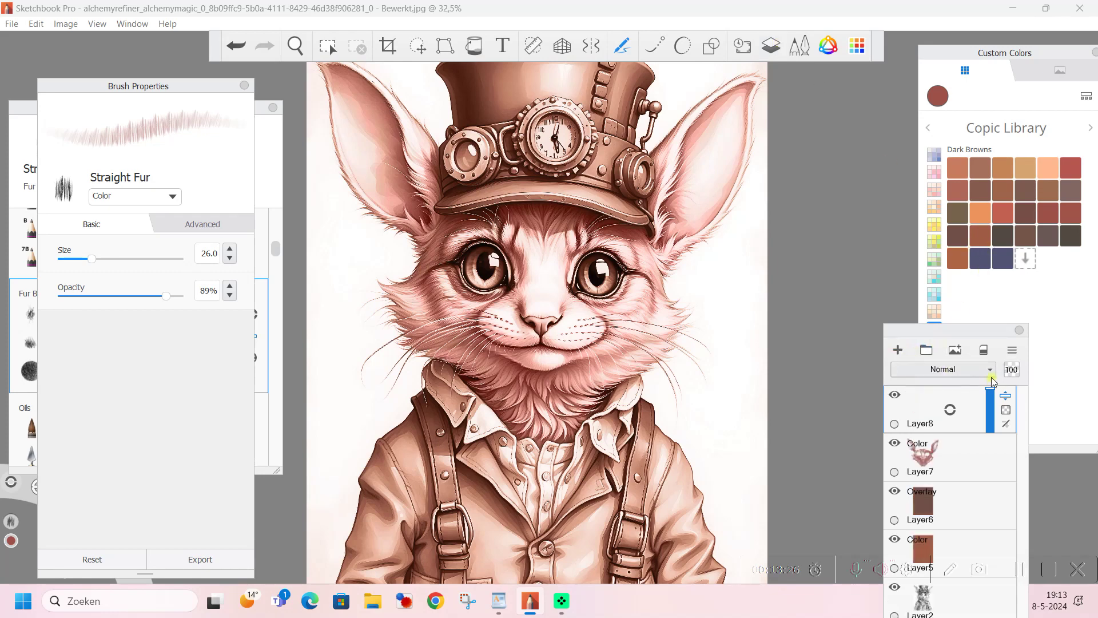
pyautogui.click(943, 369)
pyautogui.click(950, 351)
pyautogui.click(1093, 353)
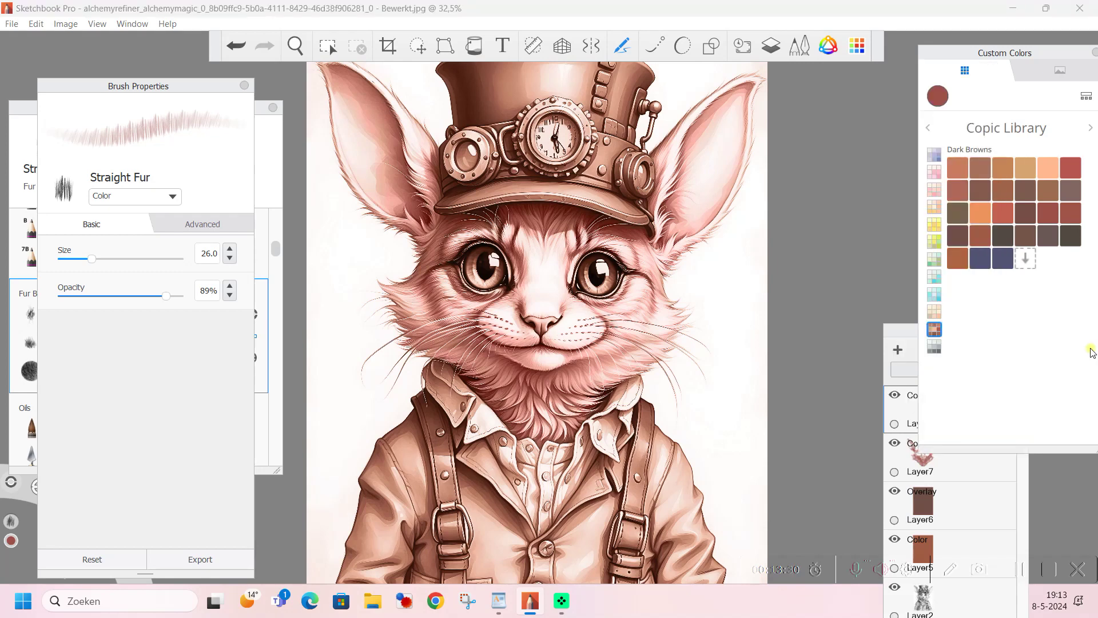
pyautogui.click(933, 312)
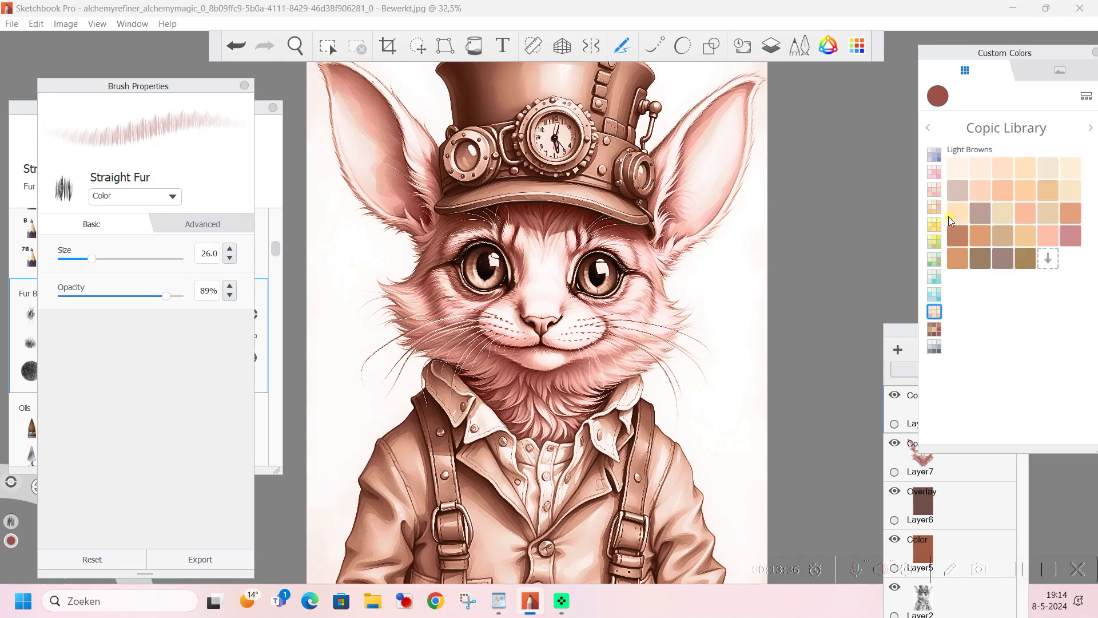
pyautogui.click(1045, 196)
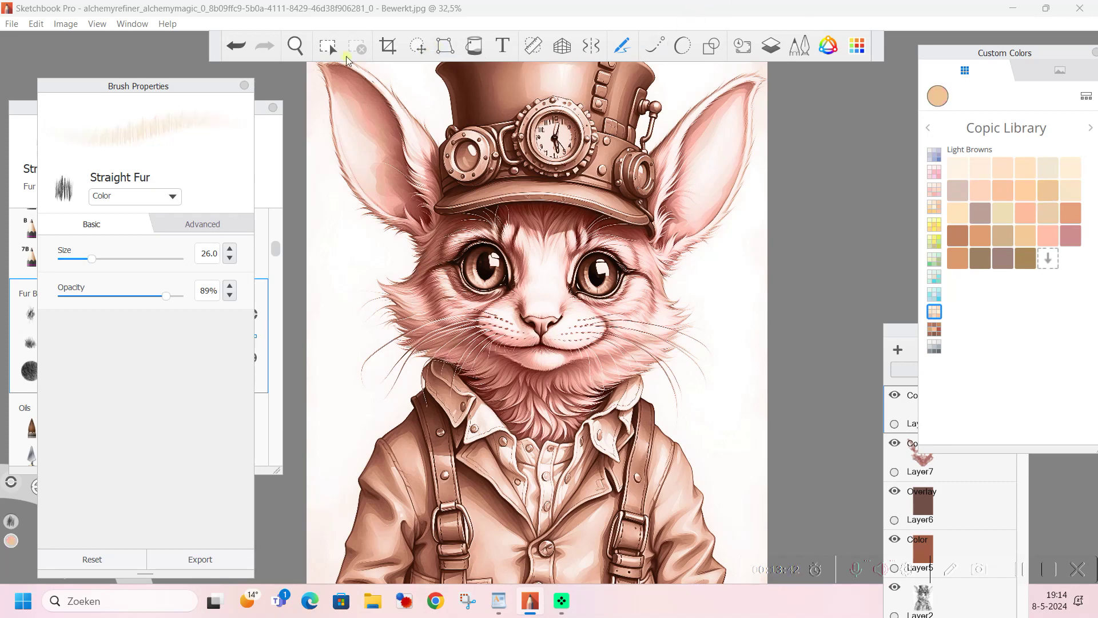
# Step: Tint the cat's left-hand ear tan with the Straight Fur brush at size 32.0
pyautogui.click(296, 45)
pyautogui.moveTo(339, 91); pyautogui.dragTo(695, 328)
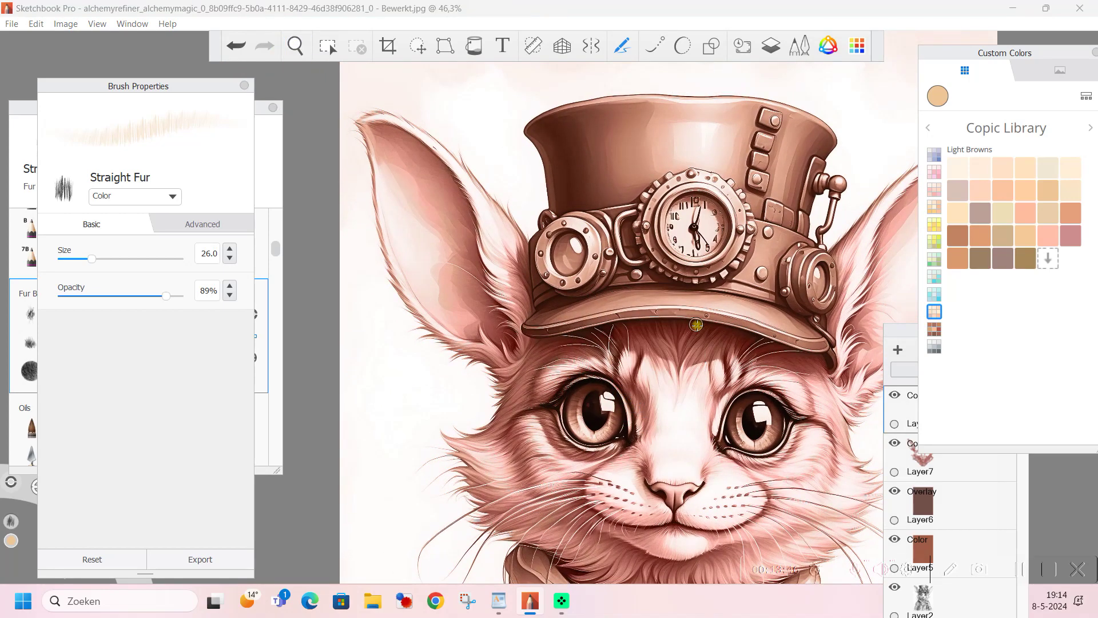
pyautogui.moveTo(91, 258); pyautogui.dragTo(99, 259)
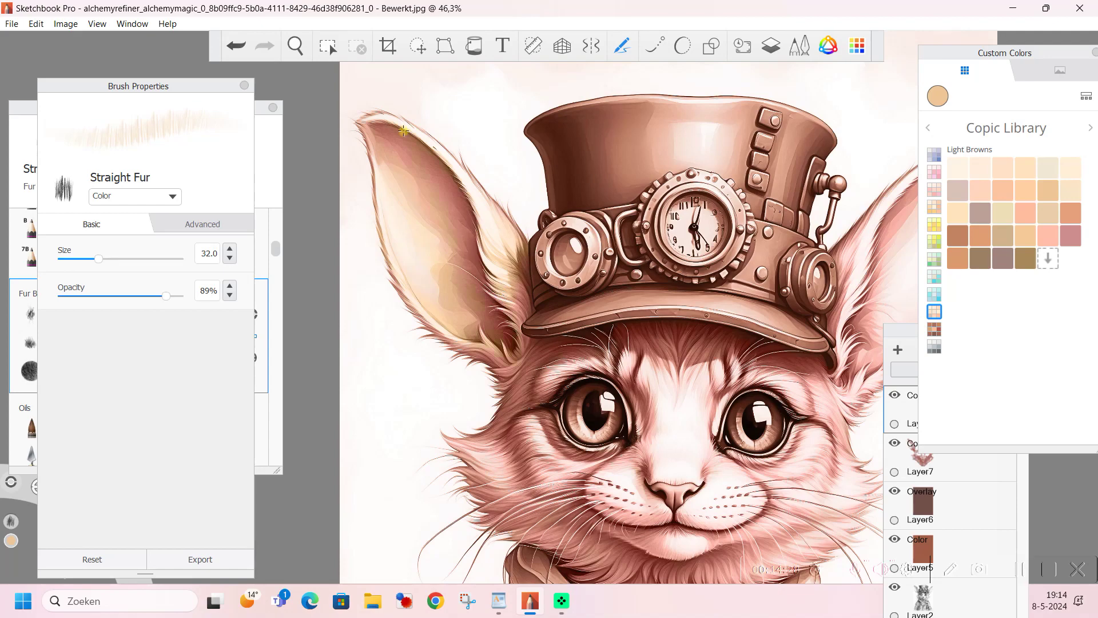
pyautogui.scroll(-1, 424, 133)
# Step: Tint the right-hand ear and the face, cheek and neck fur tan, varying the brush size and finishing at 49.4
pyautogui.click(296, 46)
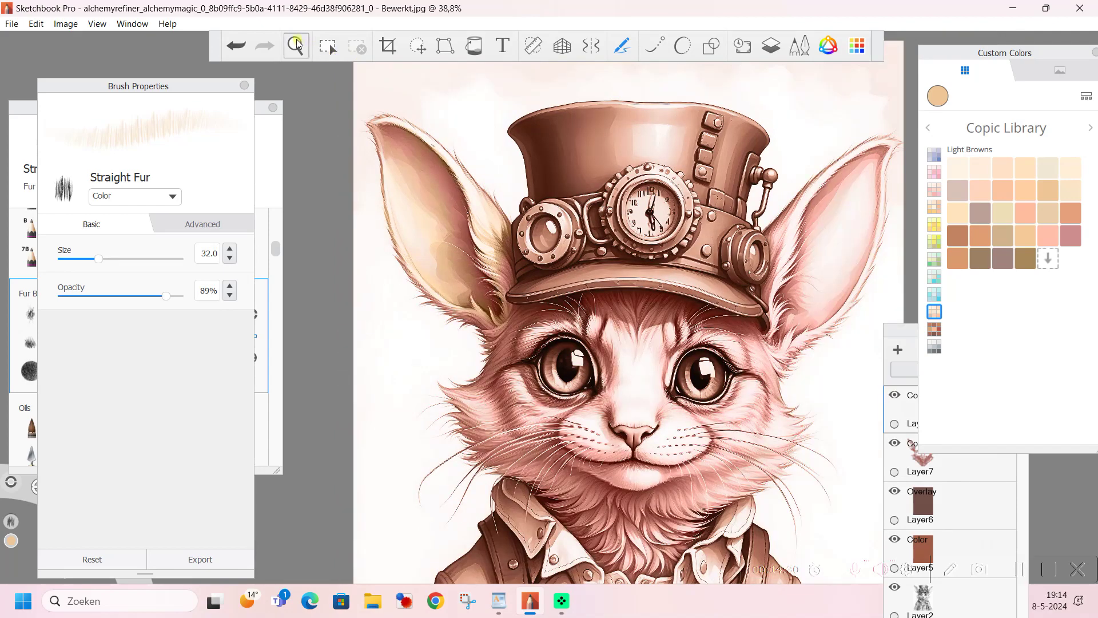
pyautogui.moveTo(549, 204); pyautogui.dragTo(424, 161)
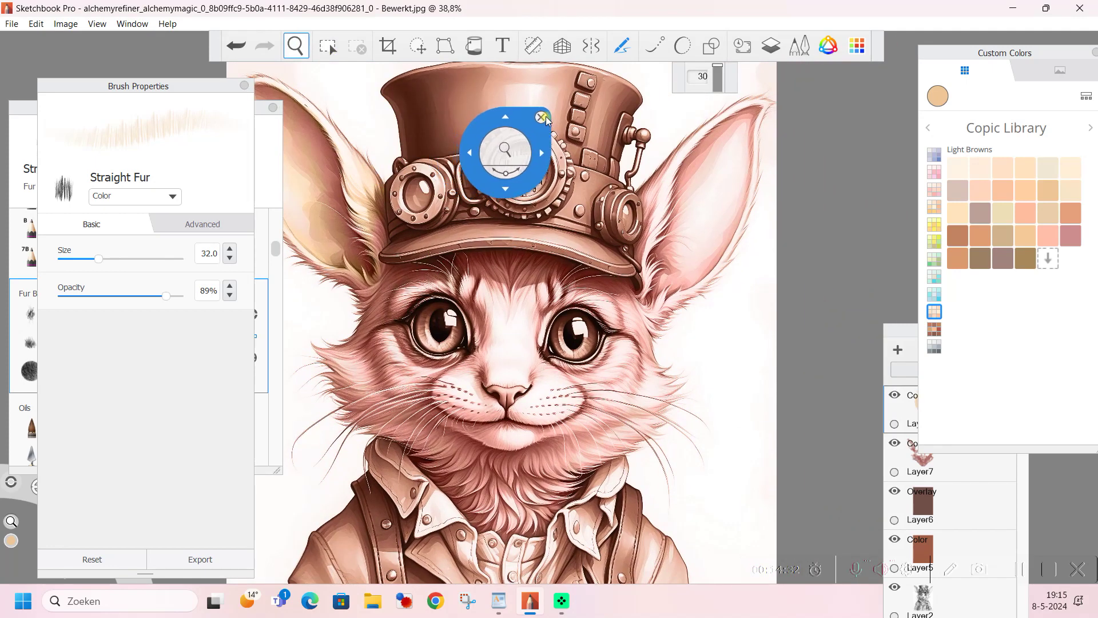
pyautogui.click(561, 97)
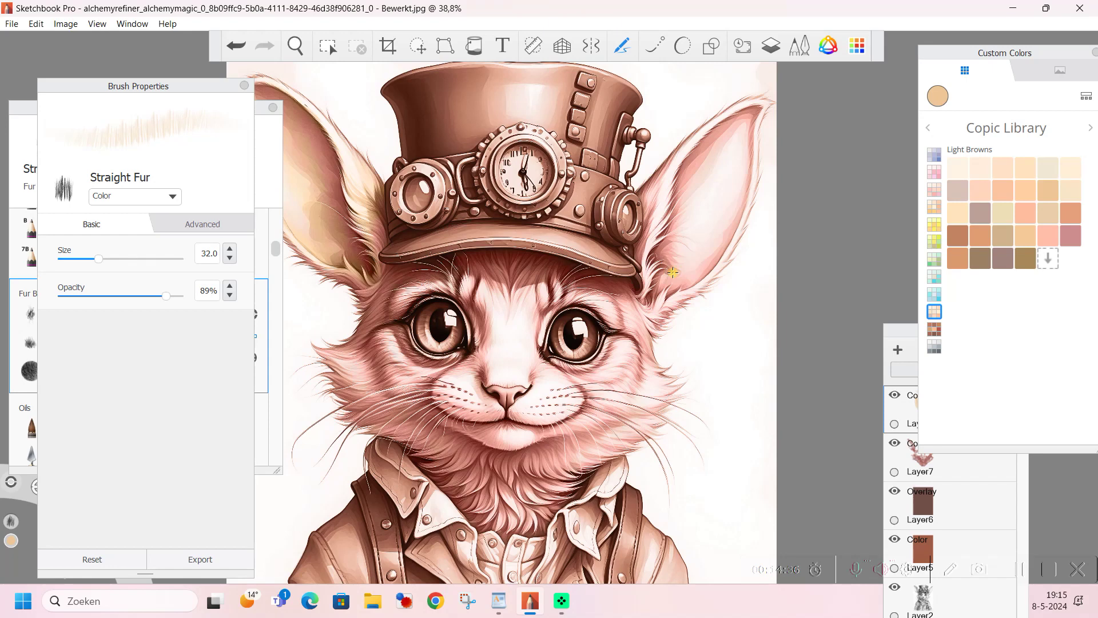
pyautogui.moveTo(98, 259); pyautogui.dragTo(114, 258)
pyautogui.click(90, 258)
pyautogui.click(105, 259)
pyautogui.click(118, 259)
pyautogui.scroll(-2, 681, 195)
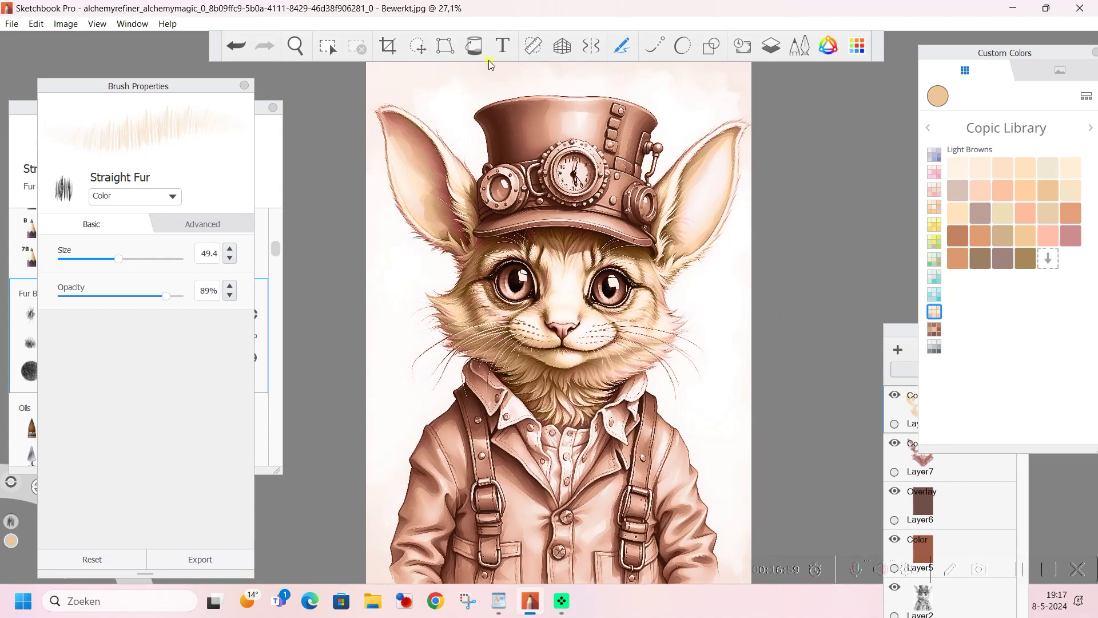
# Step: Move the layer list clear of the color palette and lower the opacity of the tan fur layer, Layer8, to 47
pyautogui.click(296, 46)
pyautogui.moveTo(338, 94); pyautogui.dragTo(271, 13)
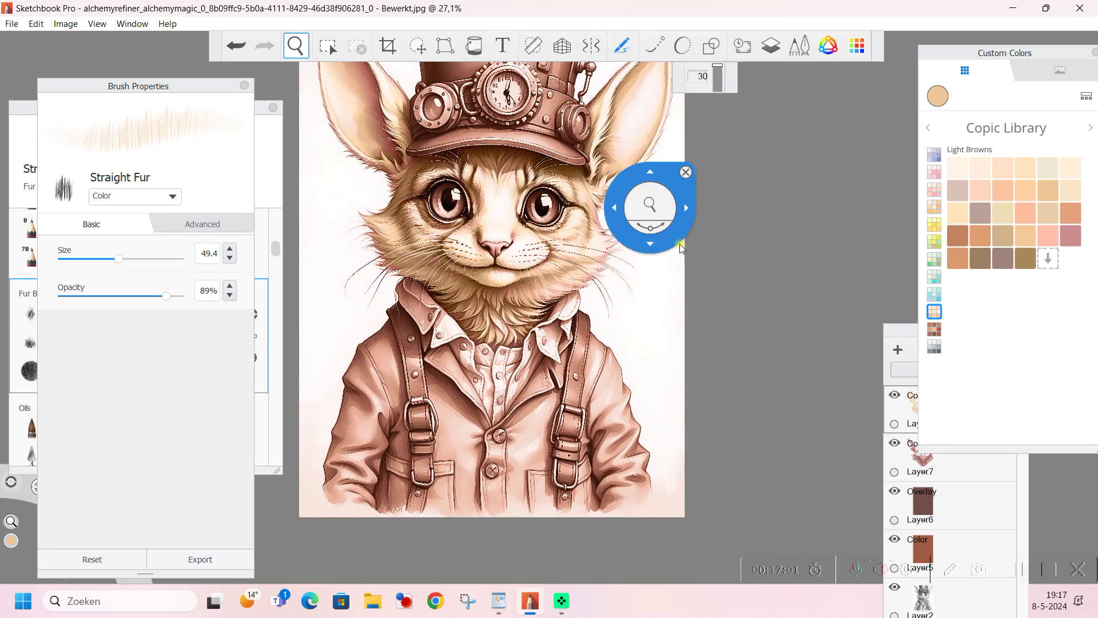
pyautogui.moveTo(908, 340); pyautogui.dragTo(807, 210)
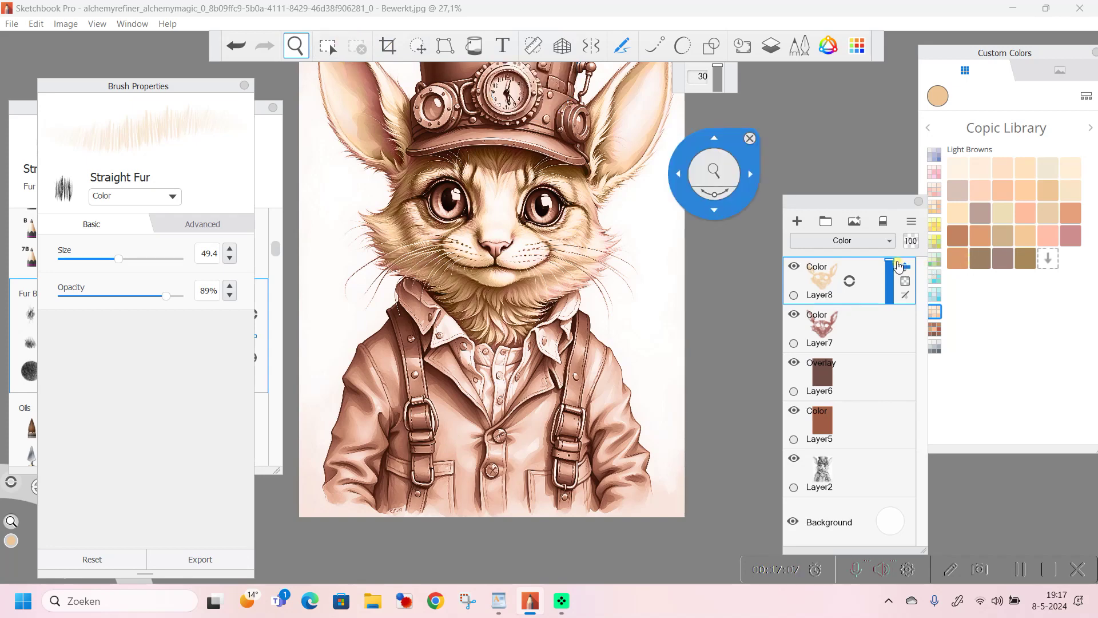
pyautogui.moveTo(889, 260)
pyautogui.mouseDown()
pyautogui.moveTo(895, 291)
pyautogui.moveTo(891, 282)
pyautogui.mouseUp()
pyautogui.moveTo(690, 151); pyautogui.dragTo(305, 48)
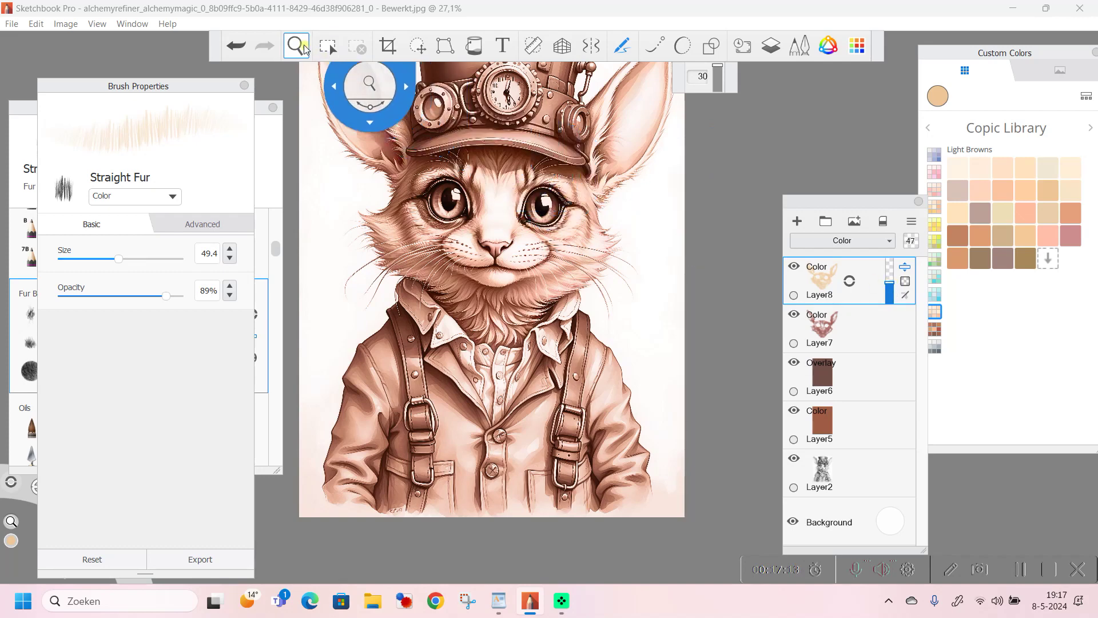
pyautogui.moveTo(731, 213); pyautogui.dragTo(498, 86)
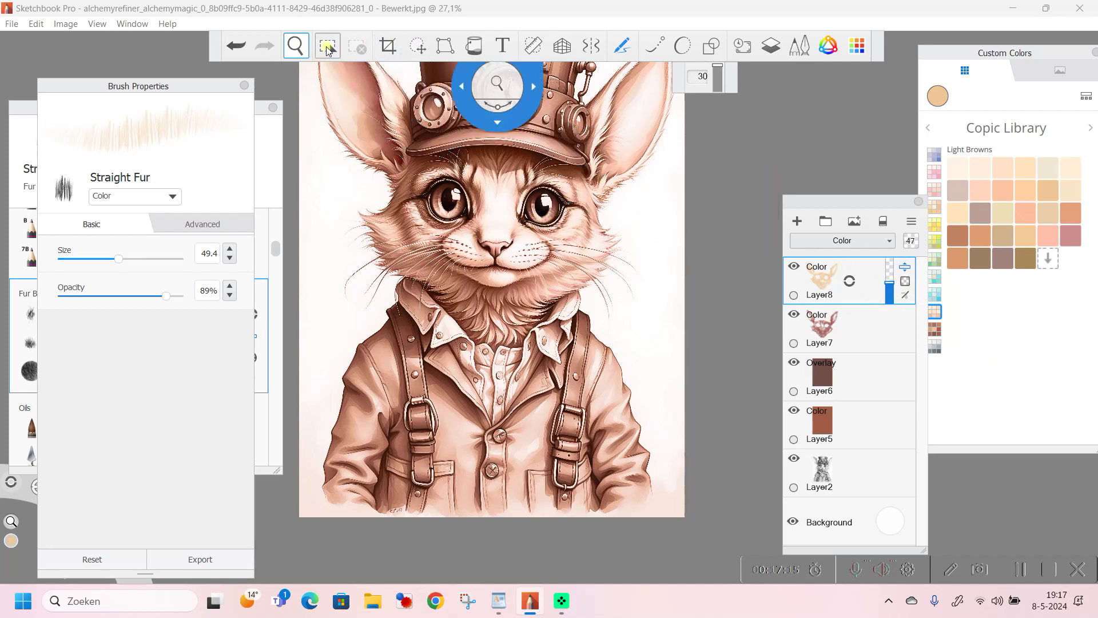
# Step: Inspect the blended face fur up close and lower the tan fur layer's opacity to 35
pyautogui.click(297, 45)
pyautogui.click(297, 44)
pyautogui.moveTo(548, 306); pyautogui.dragTo(548, 268)
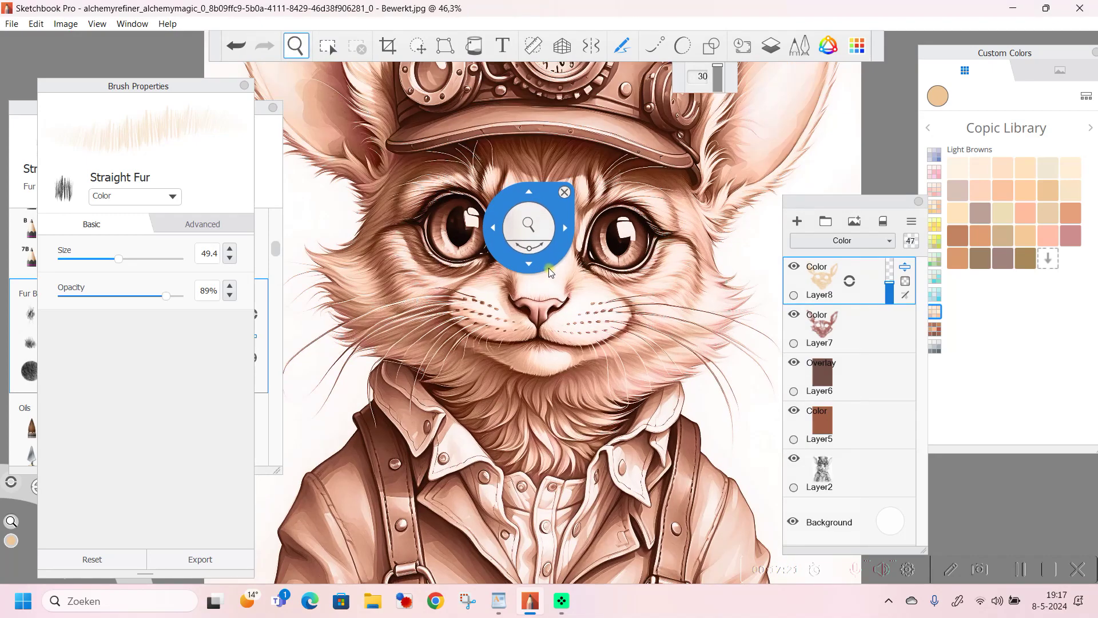
pyautogui.click(569, 193)
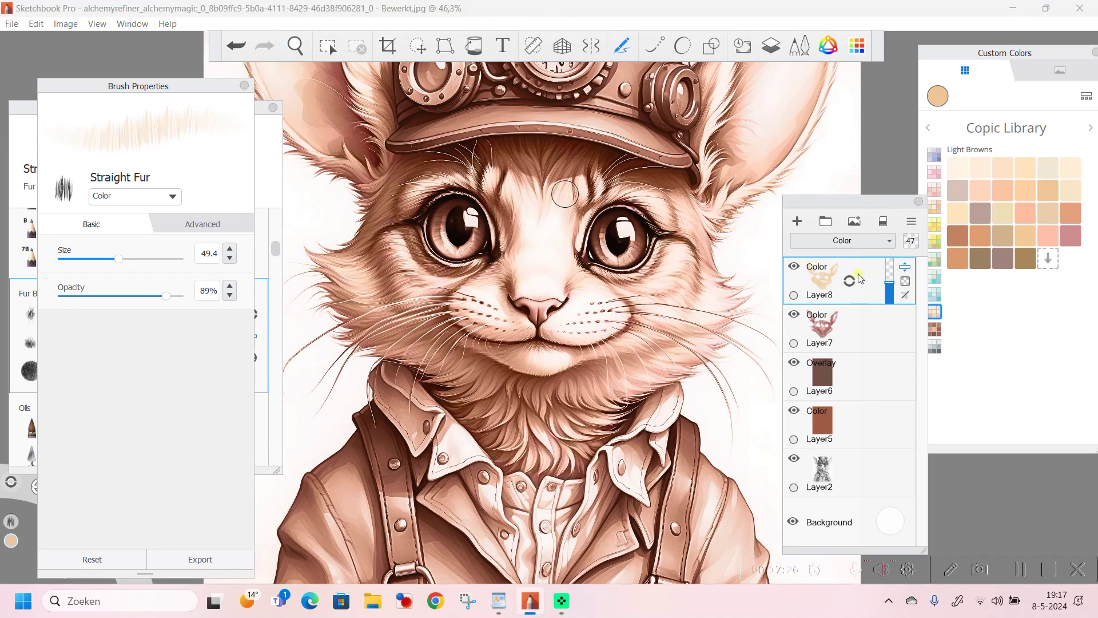
pyautogui.moveTo(889, 282)
pyautogui.mouseDown()
pyautogui.moveTo(890, 308)
pyautogui.moveTo(894, 292)
pyautogui.mouseUp()
pyautogui.click(296, 46)
pyautogui.moveTo(549, 305); pyautogui.dragTo(759, 277)
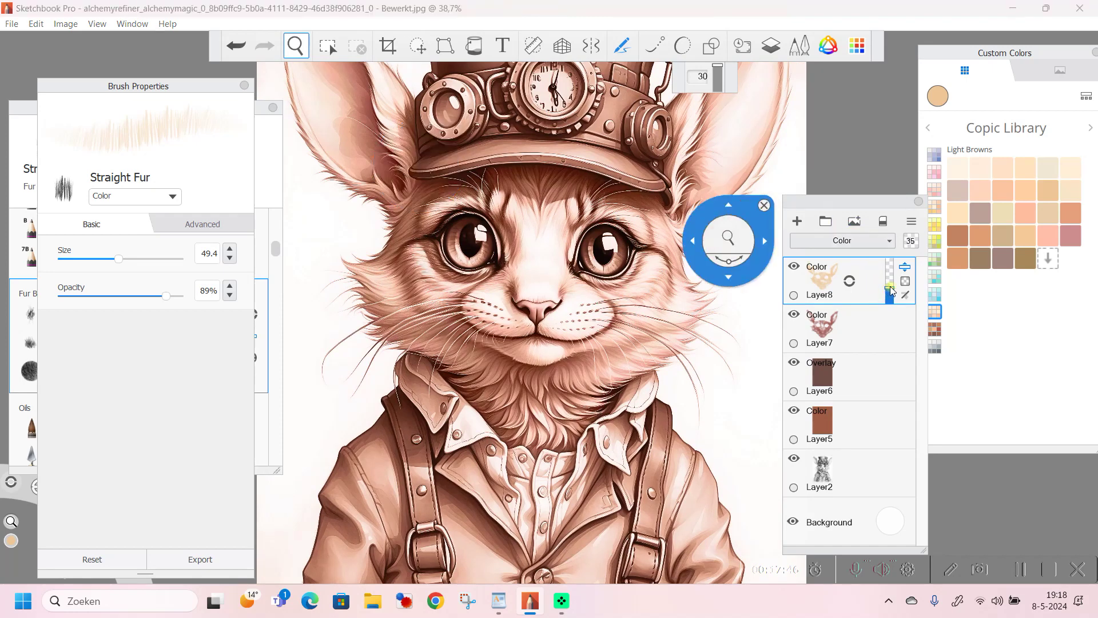
# Step: Duplicate the red-brown fur tint layer, Layer7
pyautogui.click(883, 332)
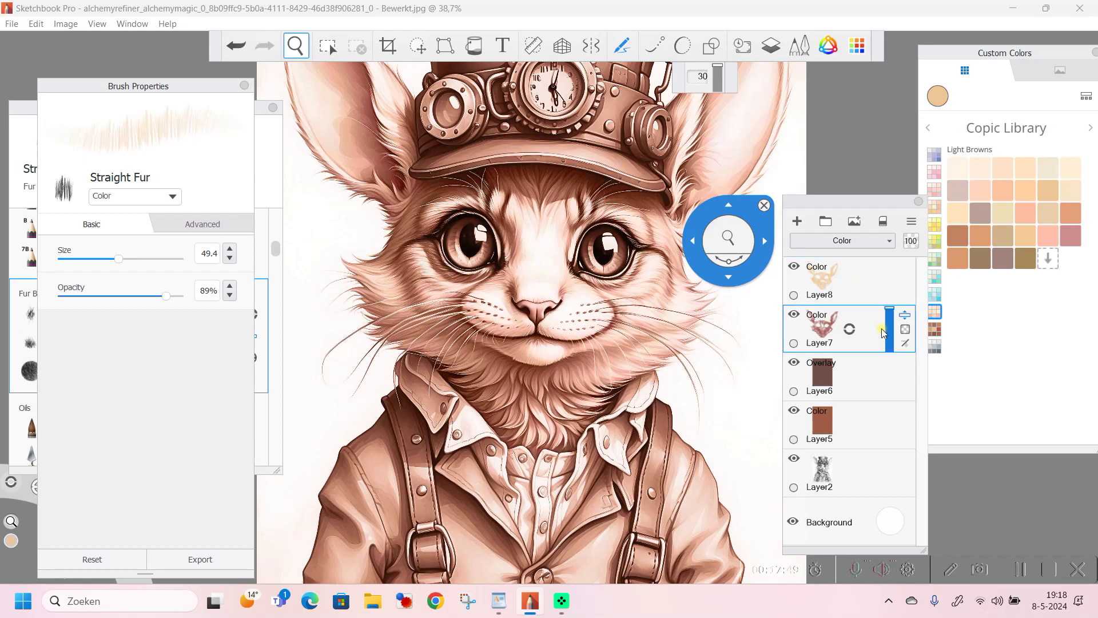
pyautogui.click(848, 330)
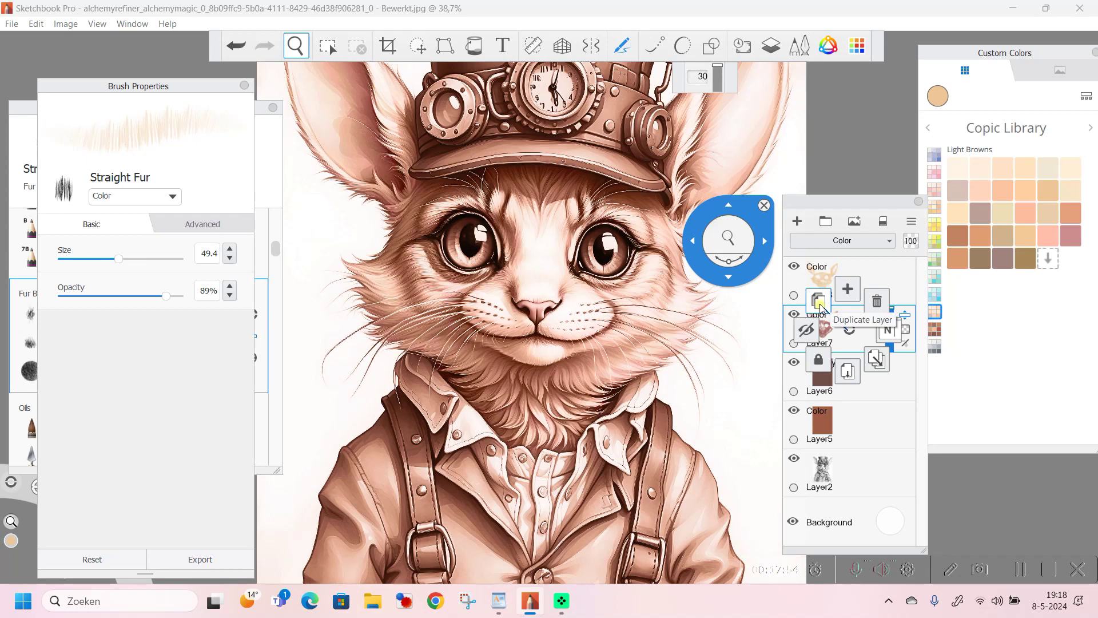
pyautogui.click(820, 304)
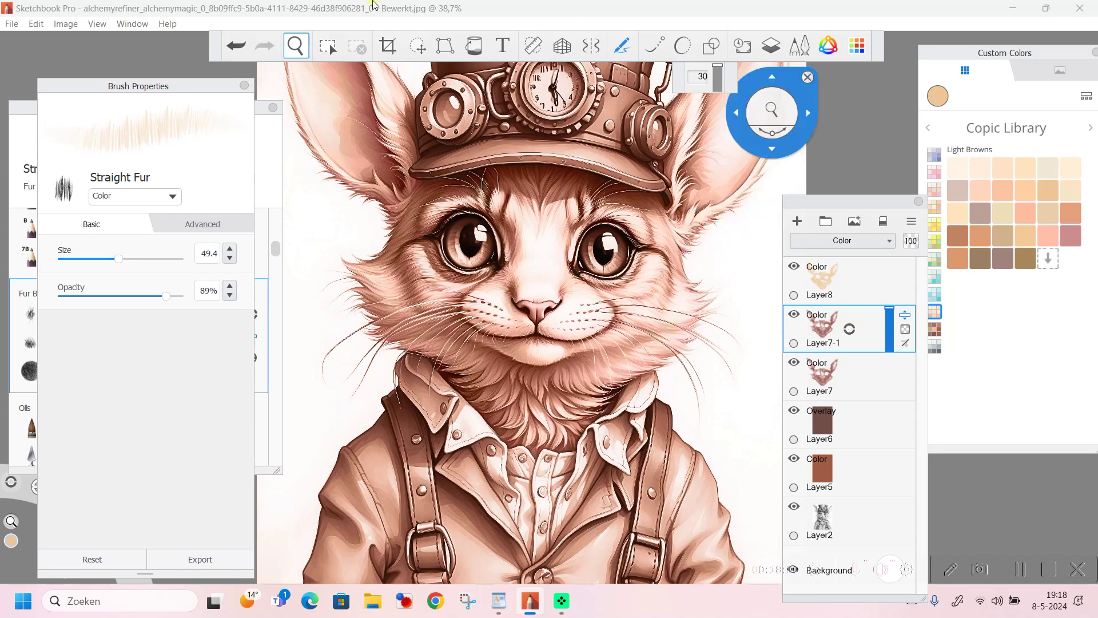
# Step: Raise the opacity of the tan fur layer, Layer8, to 48
pyautogui.click(880, 280)
pyautogui.moveTo(890, 276)
pyautogui.mouseDown()
pyautogui.moveTo(900, 297)
pyautogui.moveTo(900, 285)
pyautogui.mouseUp()
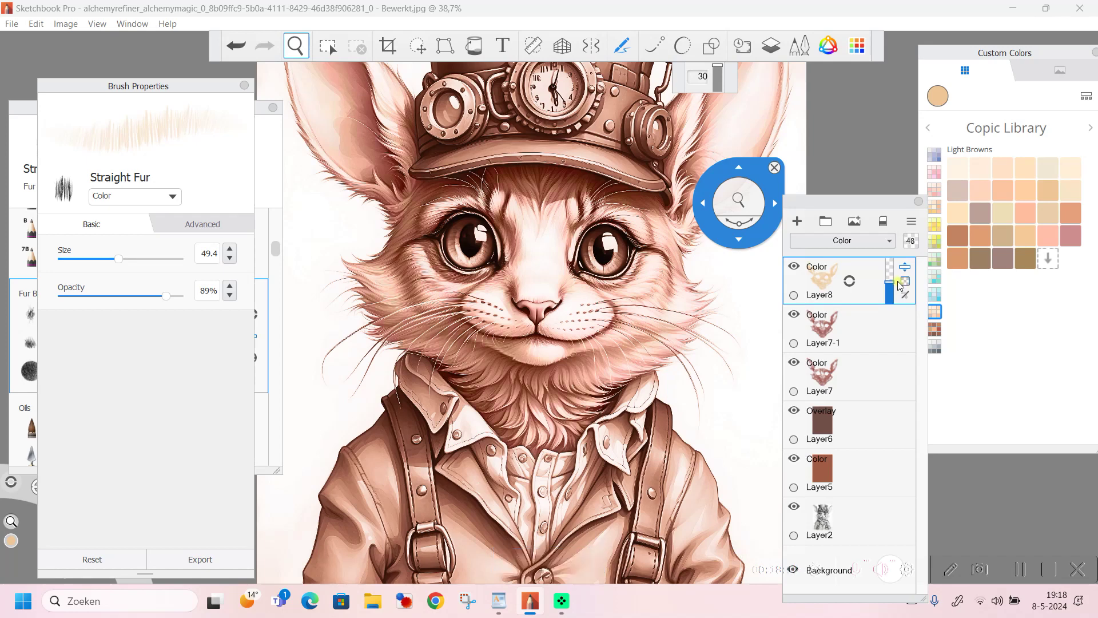
pyautogui.click(296, 46)
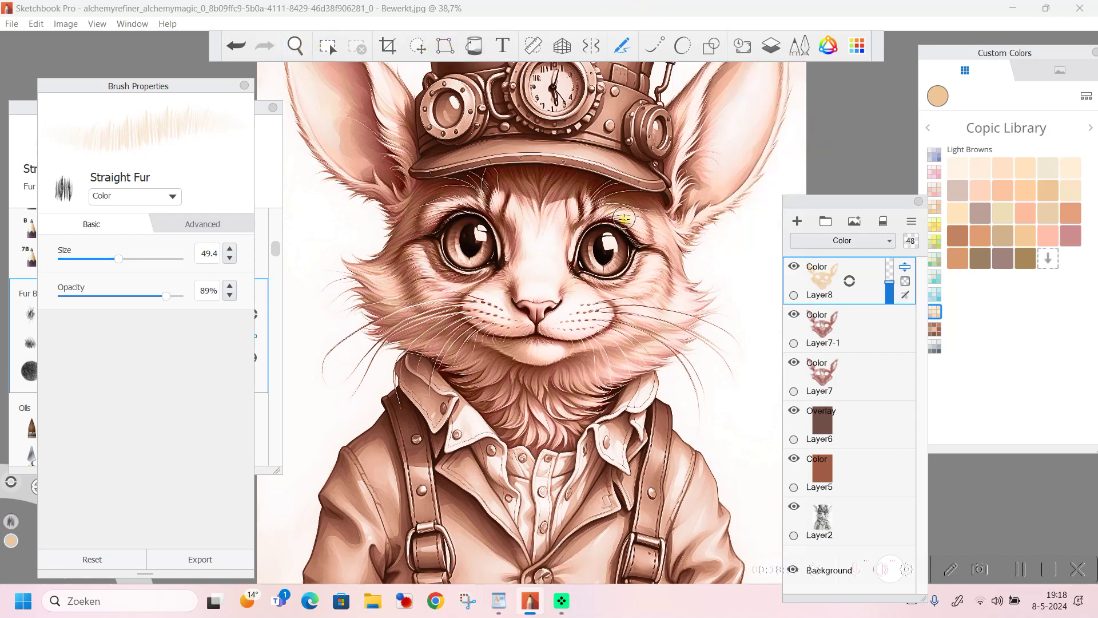
# Step: Add another top layer with Color blending for the jacket and pick a muted grey-green from the Copic Cool Greens
pyautogui.click(797, 222)
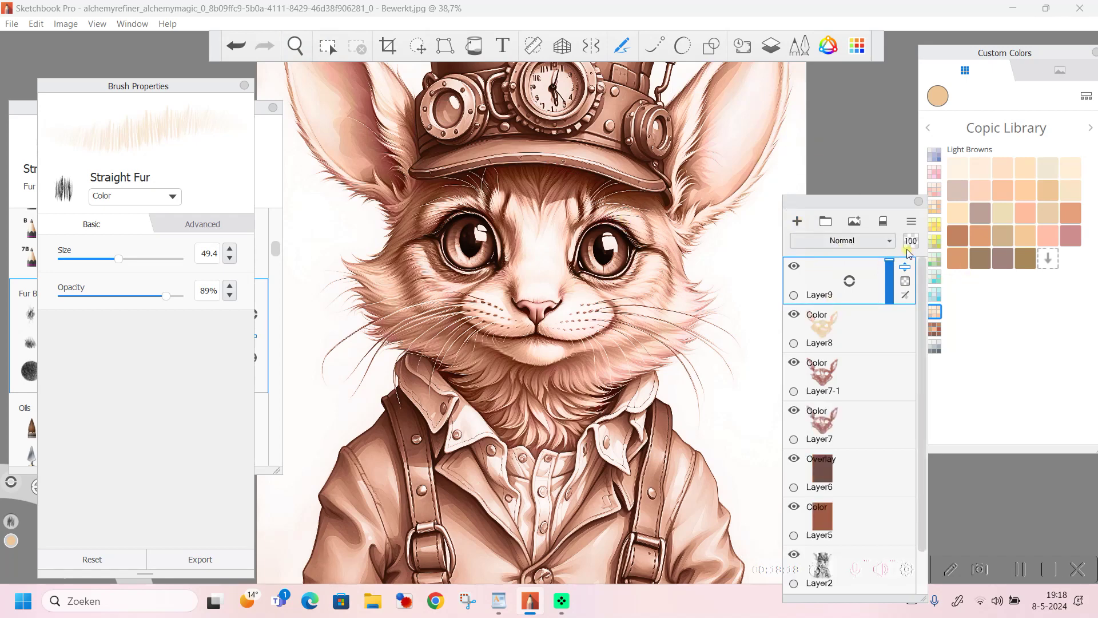
pyautogui.click(858, 240)
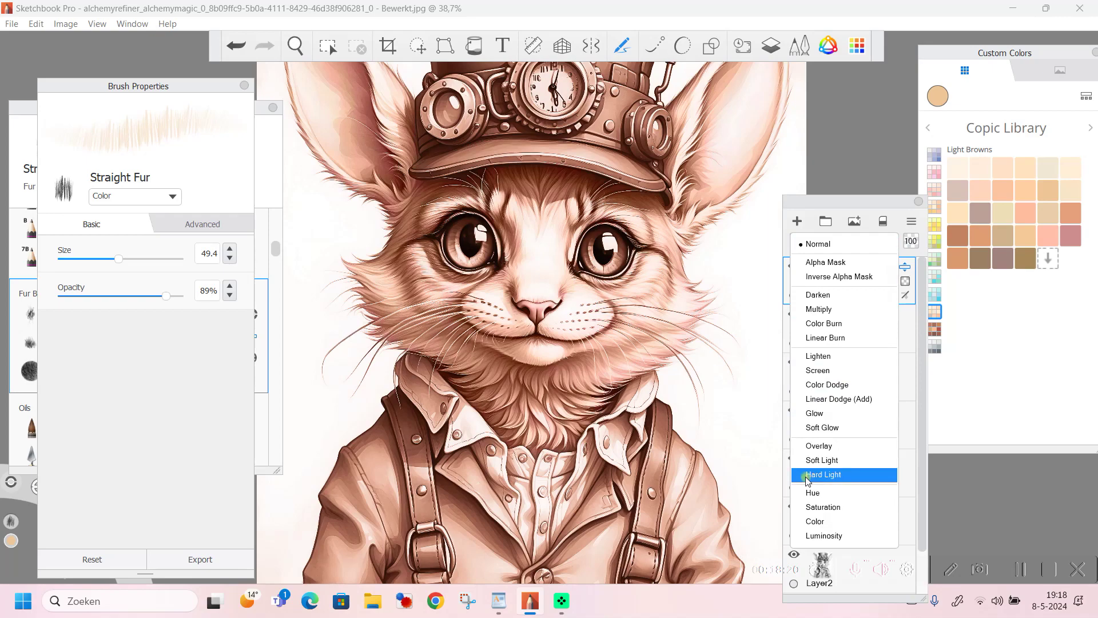
pyautogui.click(817, 520)
pyautogui.click(296, 45)
pyautogui.moveTo(544, 299); pyautogui.dragTo(577, 230)
pyautogui.click(601, 142)
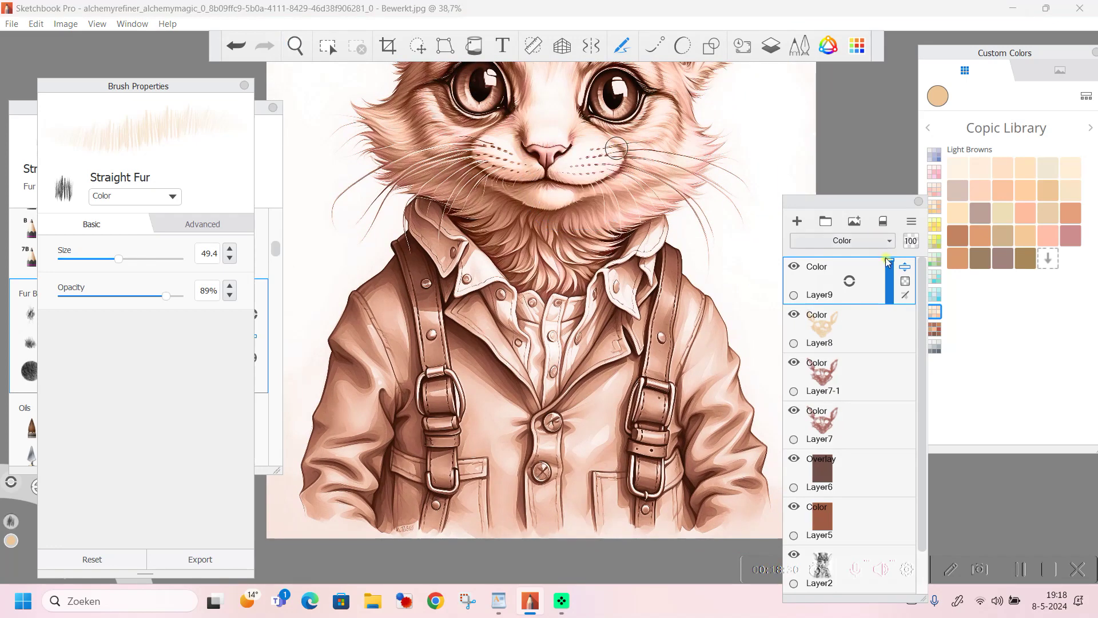
pyautogui.click(937, 262)
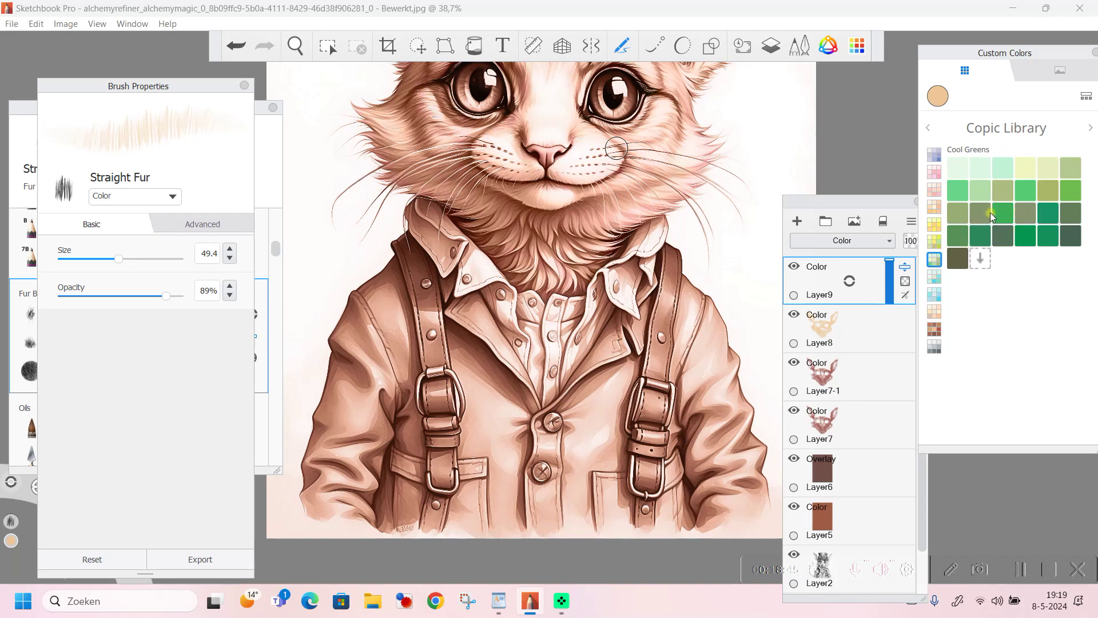
pyautogui.click(1076, 219)
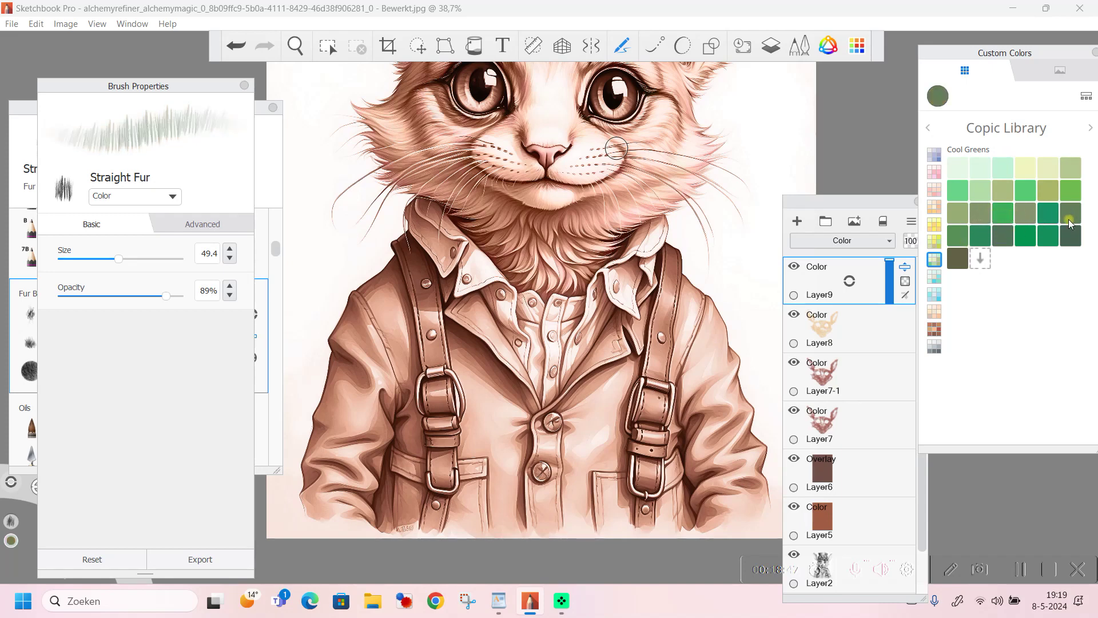
# Step: Tint the jacket's left-hand sleeve and the side outside the suspender green, using brush sizes 64.7, 31.5, 48.0, 22.0 and 41.0
pyautogui.moveTo(124, 262); pyautogui.dragTo(129, 262)
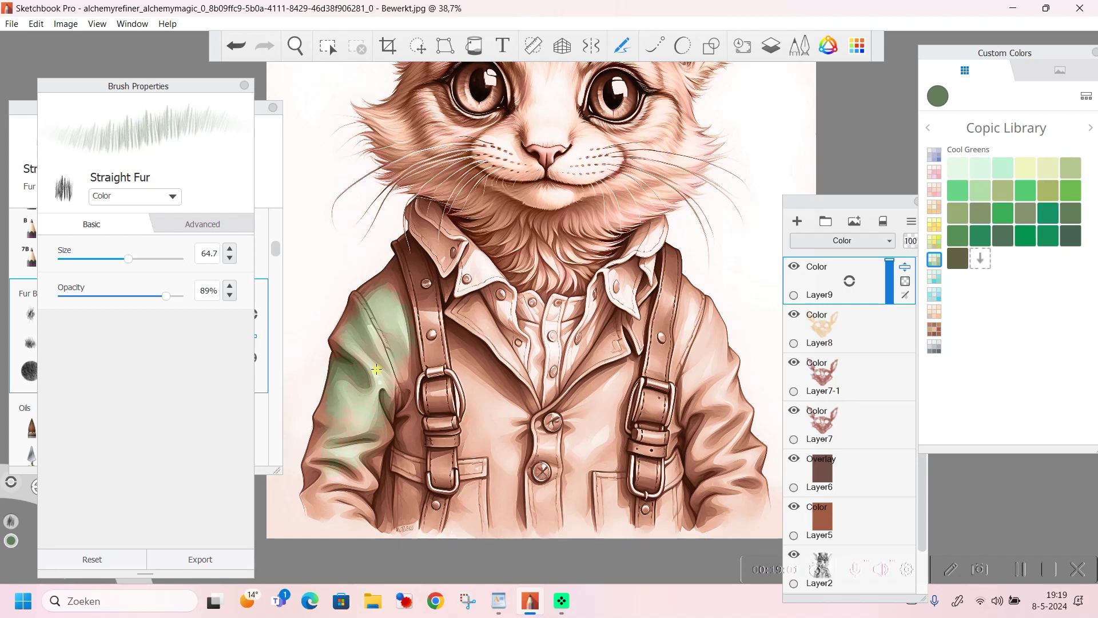
pyautogui.click(98, 260)
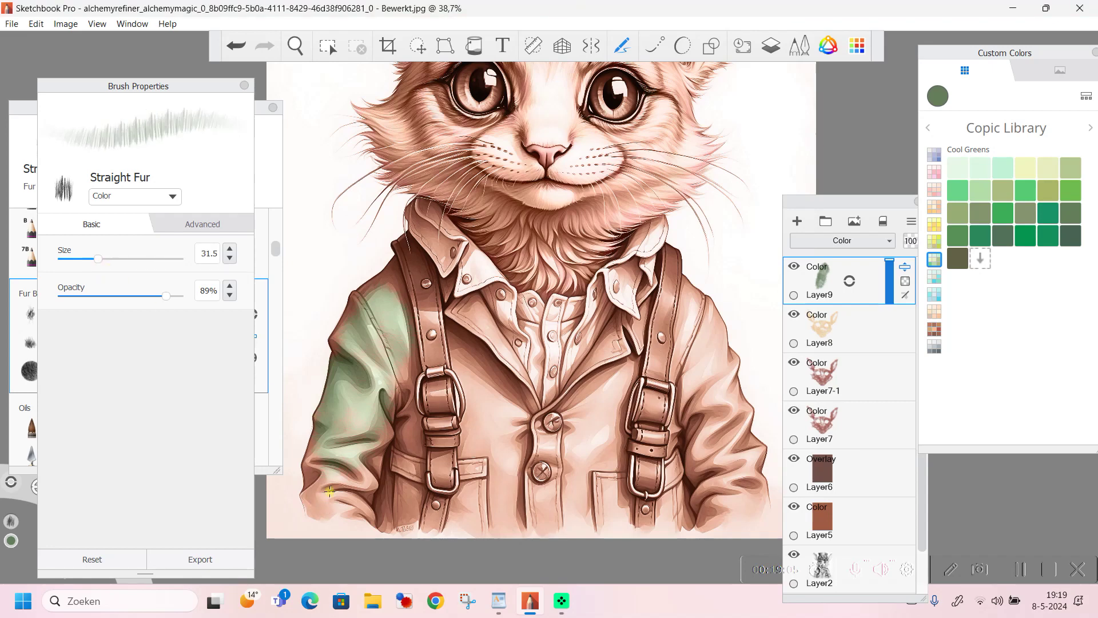
pyautogui.click(117, 259)
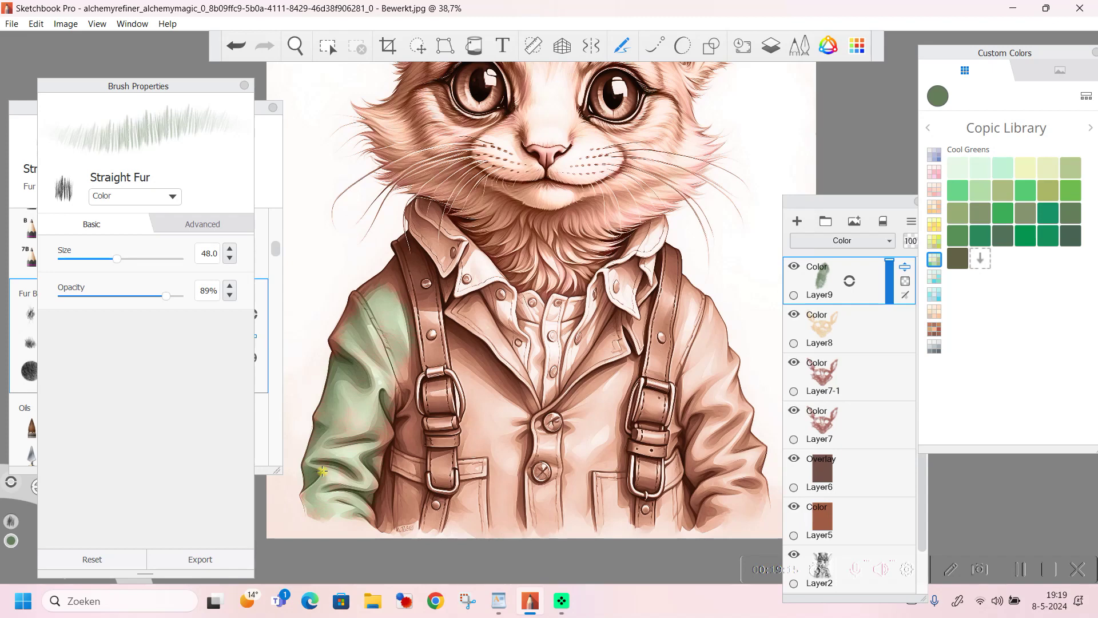
pyautogui.moveTo(340, 360)
pyautogui.mouseDown()
pyautogui.moveTo(336, 337)
pyautogui.moveTo(344, 372)
pyautogui.mouseUp()
pyautogui.moveTo(384, 336); pyautogui.dragTo(366, 355)
pyautogui.moveTo(117, 259); pyautogui.dragTo(87, 259)
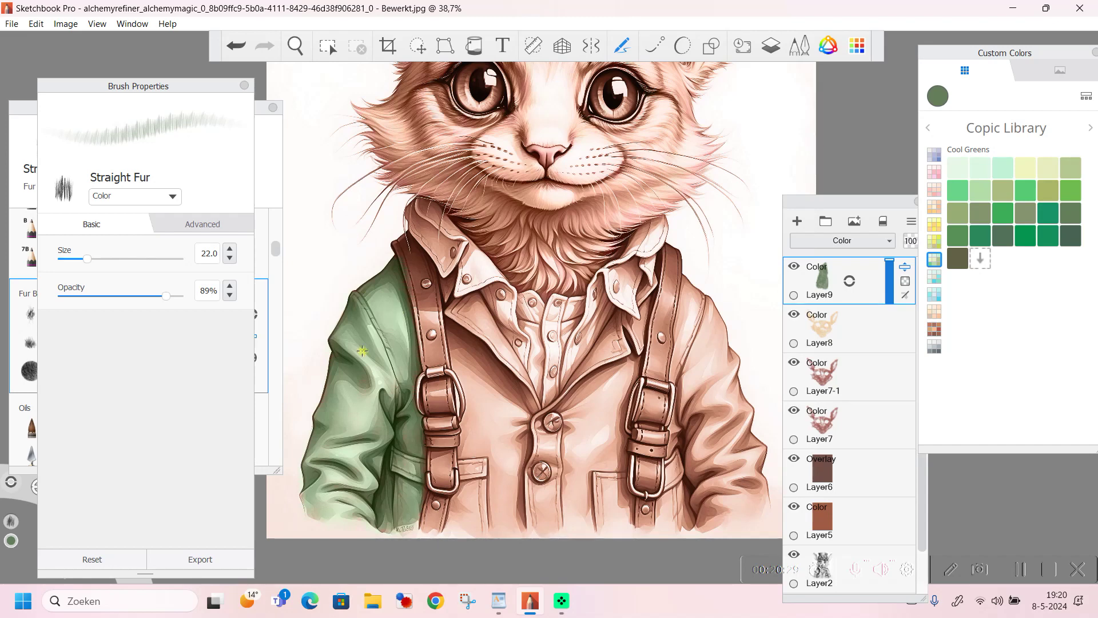
pyautogui.click(109, 258)
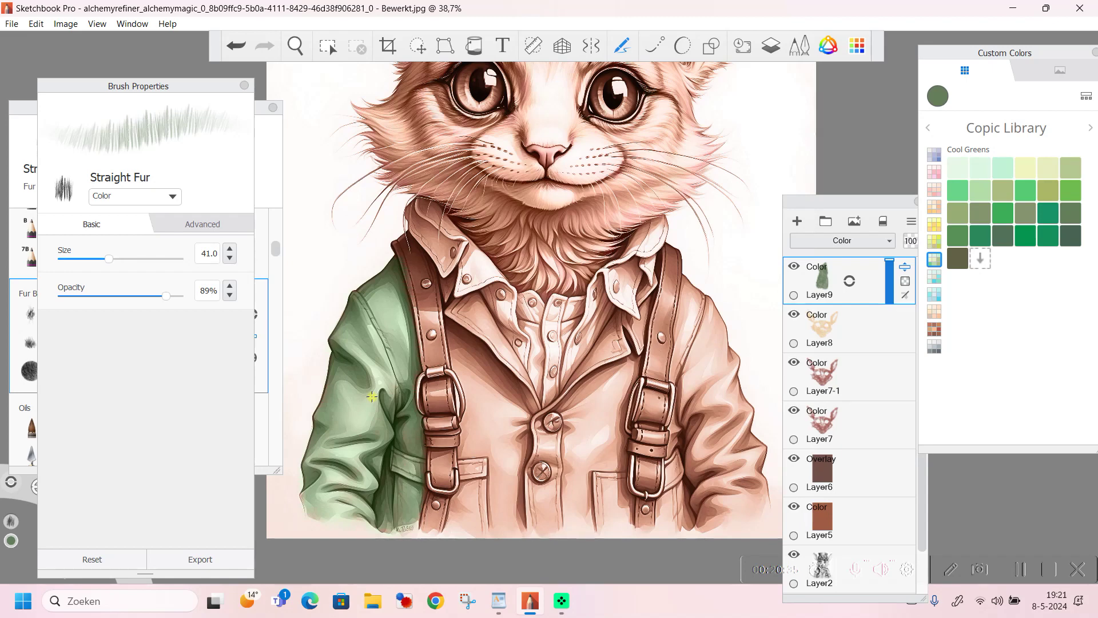
pyautogui.moveTo(394, 351)
pyautogui.mouseDown()
pyautogui.moveTo(397, 283)
pyautogui.moveTo(394, 354)
pyautogui.mouseUp()
# Step: Tint the jacket's left-hand lapel, front panel and pocket green, using brush sizes 67.7, 95.6, 23.5, 41.5, 54.7 and 16.5
pyautogui.click(130, 258)
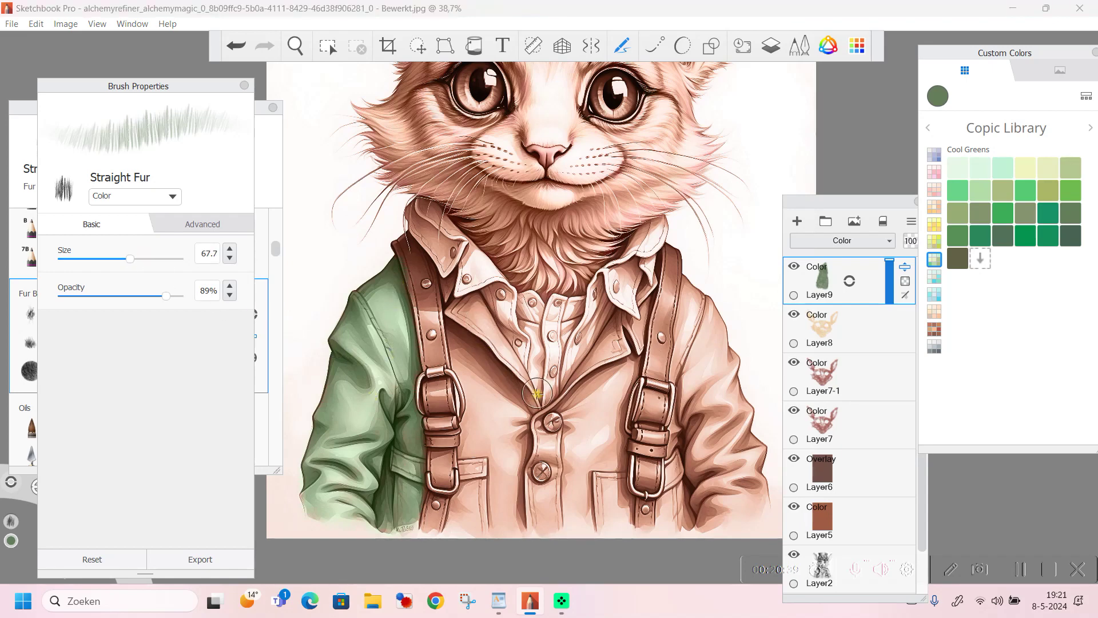
pyautogui.click(146, 258)
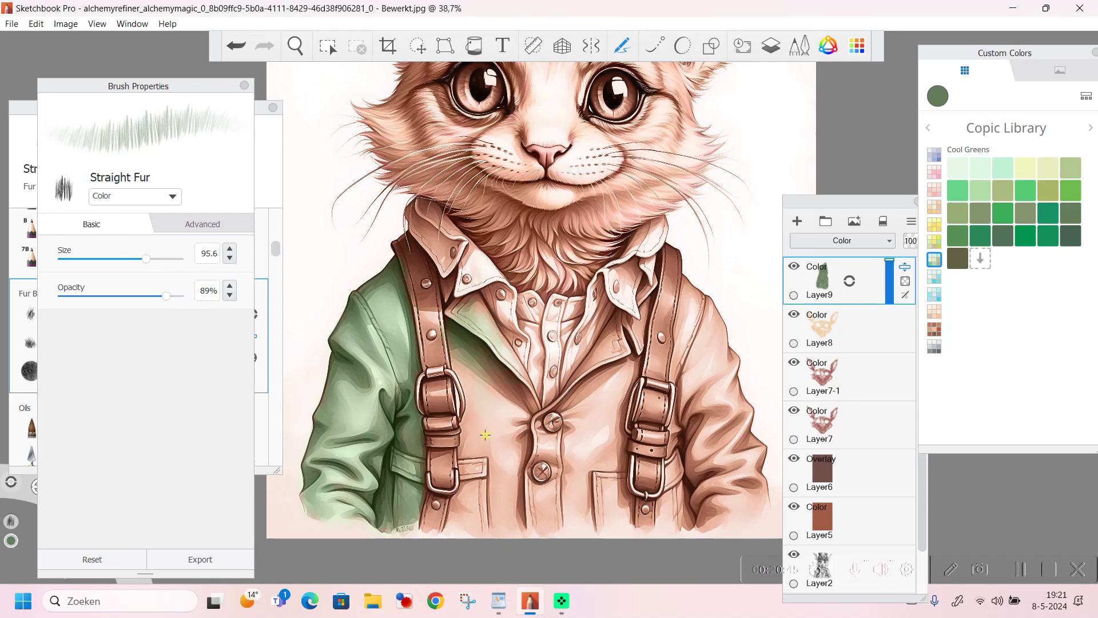
pyautogui.moveTo(446, 309); pyautogui.dragTo(464, 327)
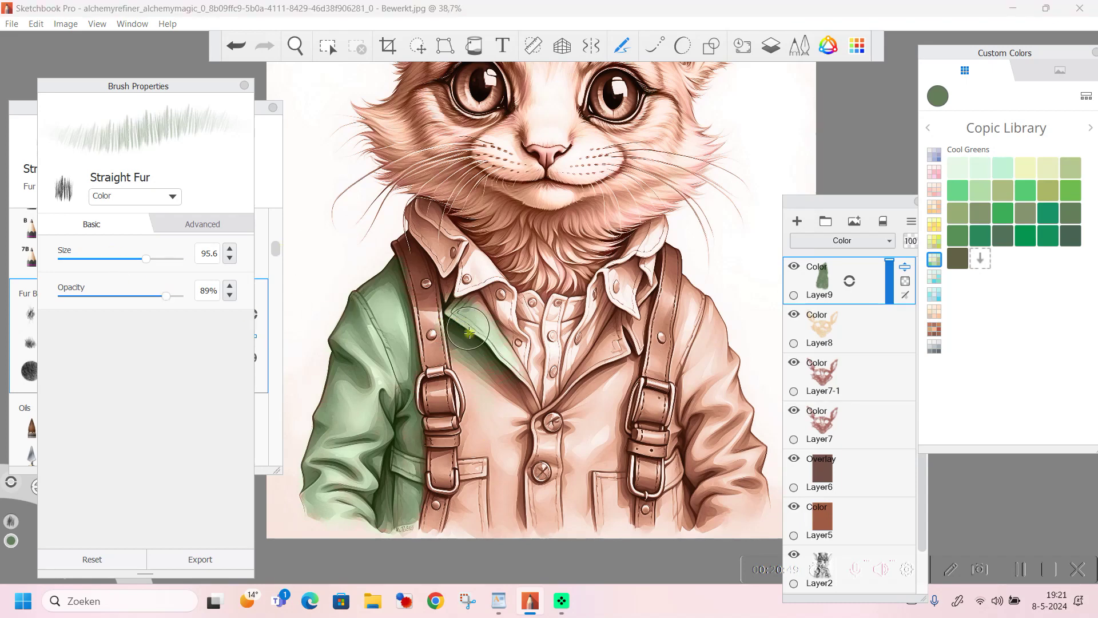
pyautogui.click(89, 259)
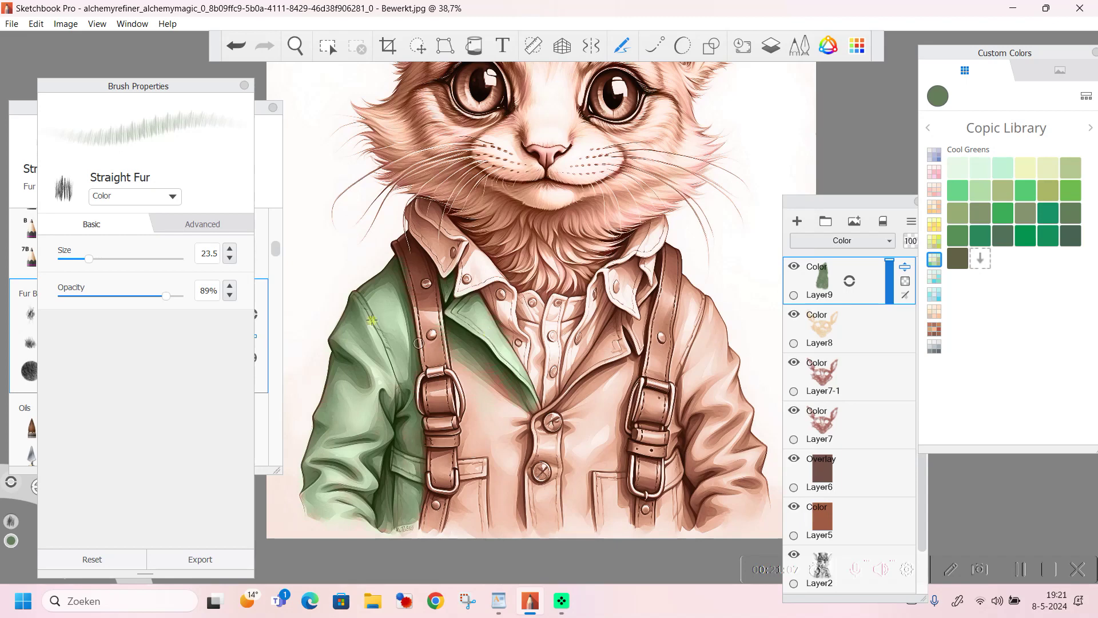
pyautogui.click(109, 259)
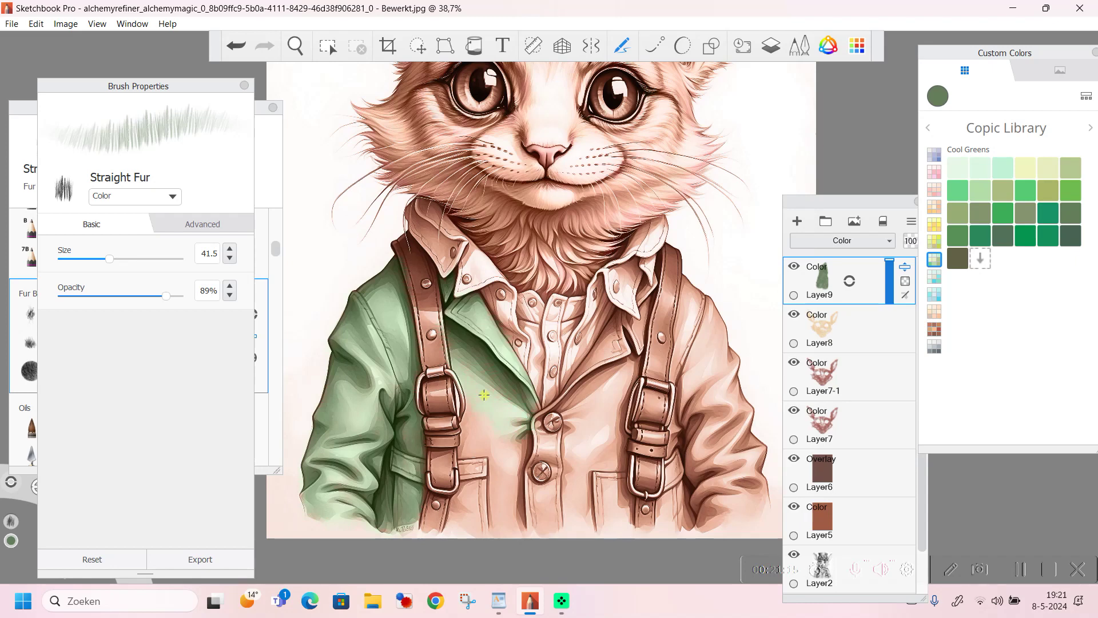
pyautogui.click(123, 259)
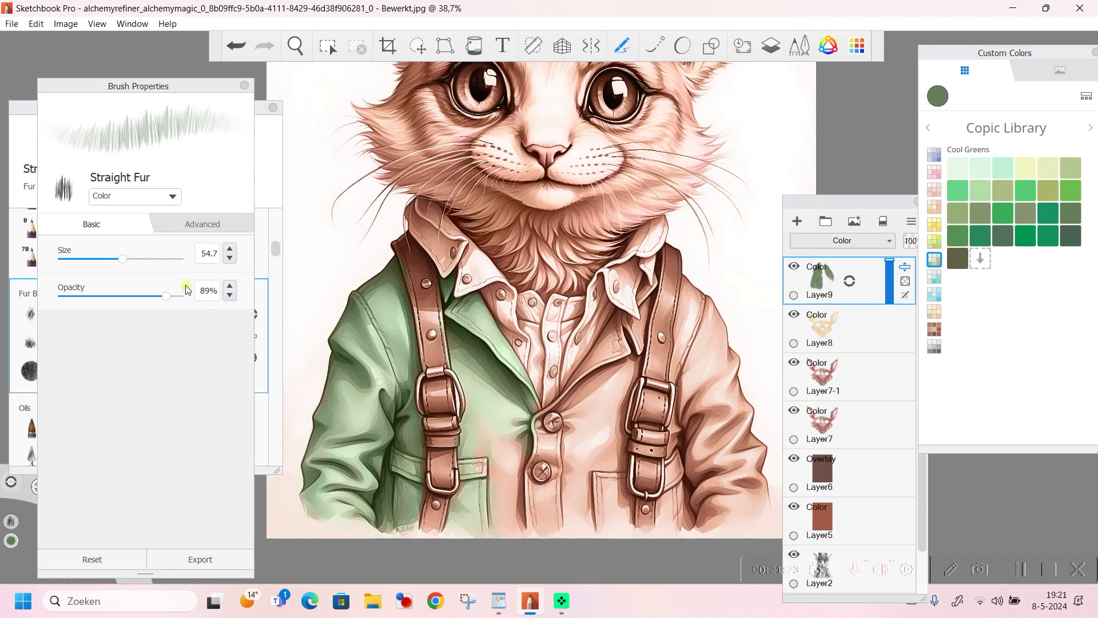
pyautogui.click(142, 258)
pyautogui.click(80, 259)
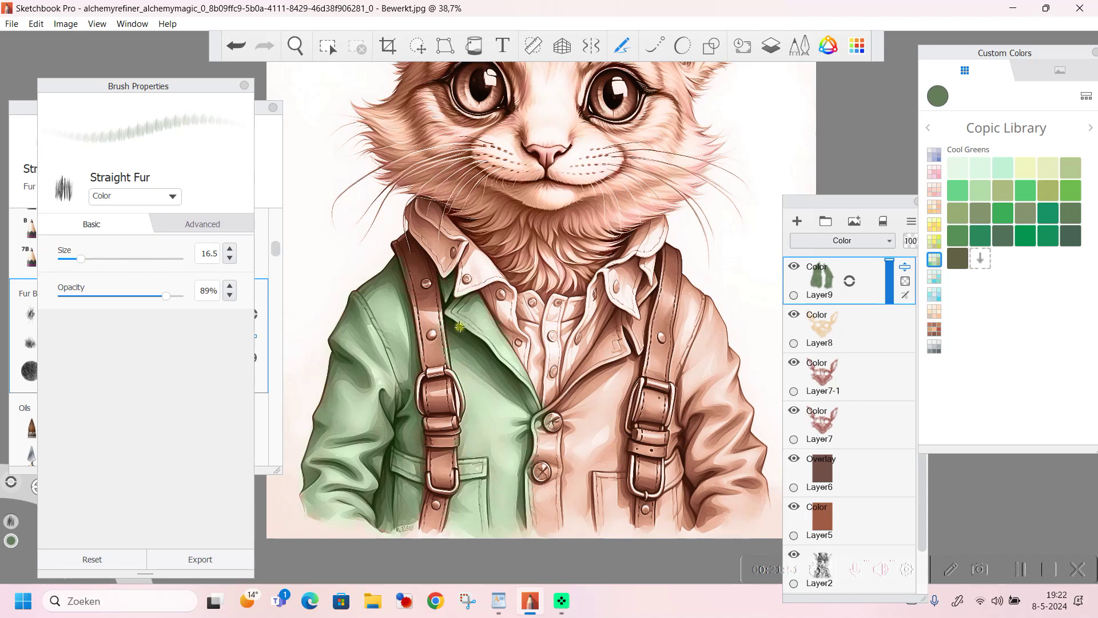
# Step: Tint the jacket's button strip, right-hand front panel and lapel green with brush sizes 39.0, 79.6 and 26.5
pyautogui.click(107, 259)
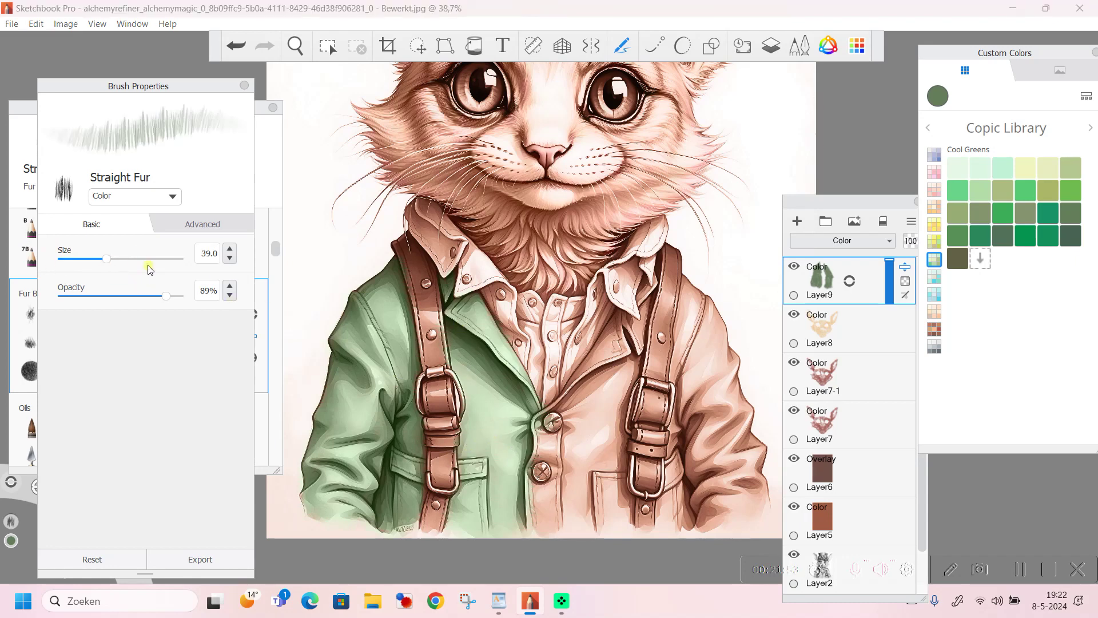
pyautogui.click(137, 258)
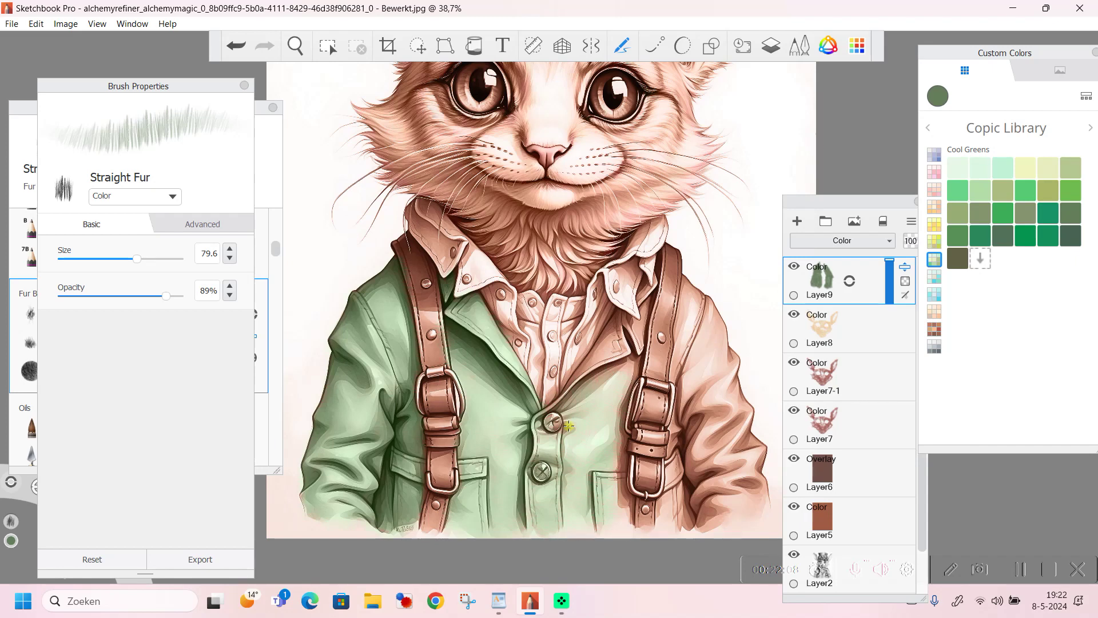
pyautogui.moveTo(137, 259); pyautogui.dragTo(92, 259)
pyautogui.moveTo(452, 321); pyautogui.dragTo(477, 341)
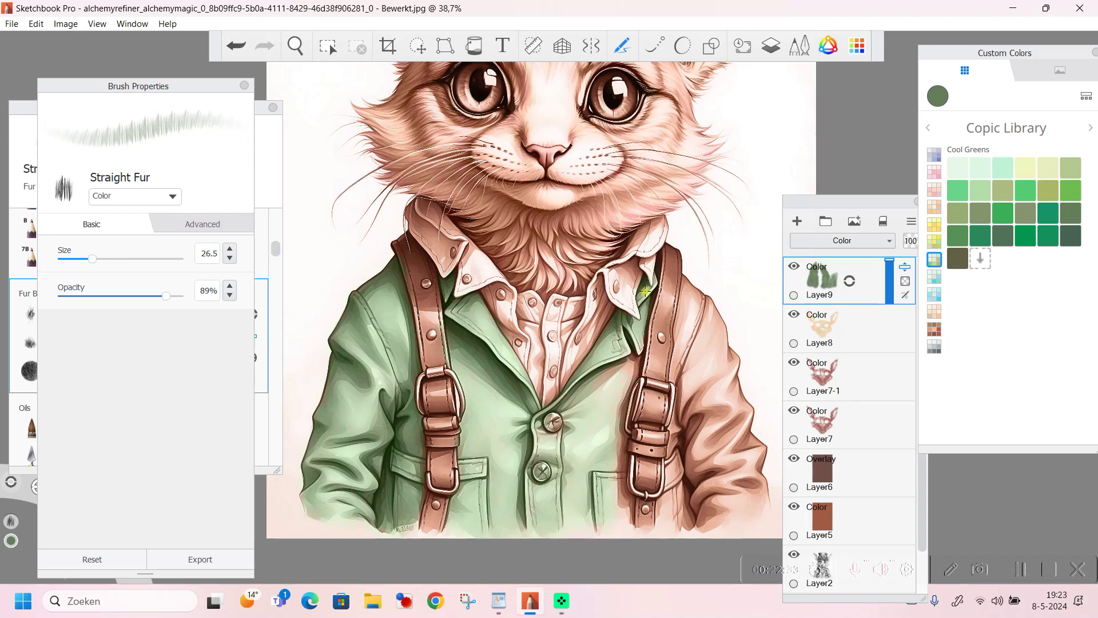
# Step: Tint the jacket's right-hand shoulder and sleeve green with brush sizes 46.0, 42.5, 66.7 and 35.0
pyautogui.moveTo(92, 258); pyautogui.dragTo(115, 259)
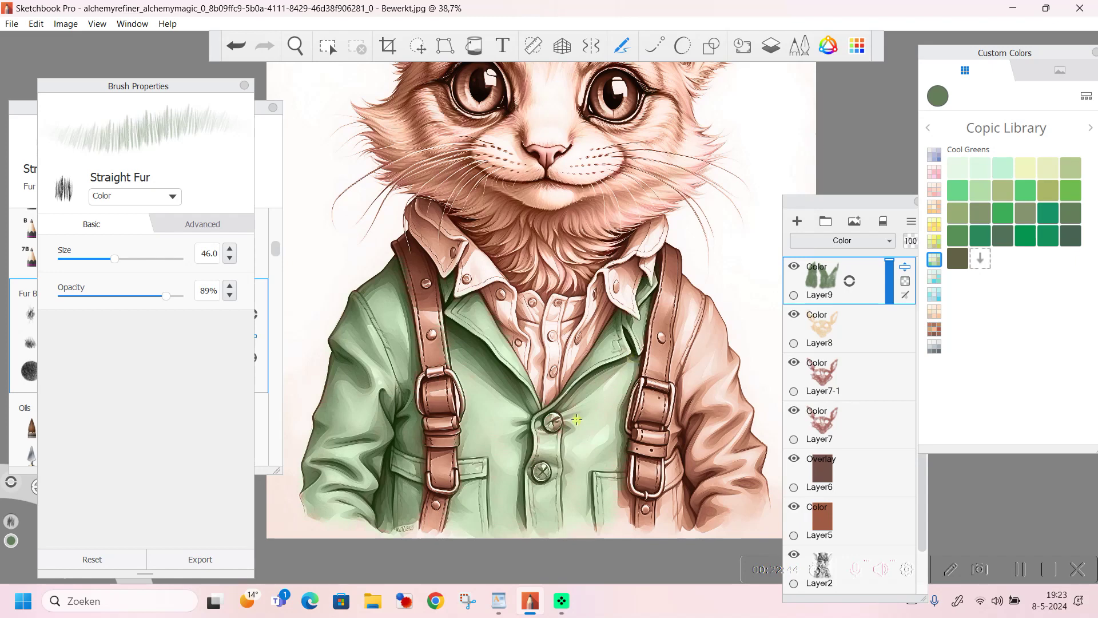
pyautogui.press(']')
pyautogui.moveTo(120, 258)
pyautogui.mouseDown()
pyautogui.moveTo(99, 259)
pyautogui.moveTo(110, 259)
pyautogui.mouseUp()
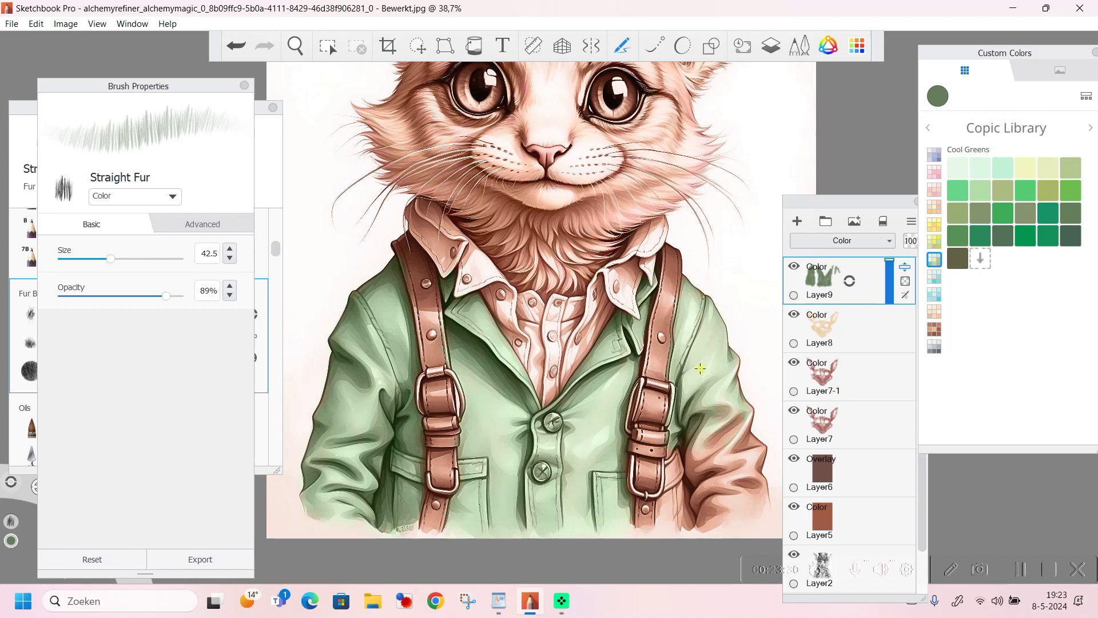
pyautogui.moveTo(130, 260); pyautogui.dragTo(152, 275)
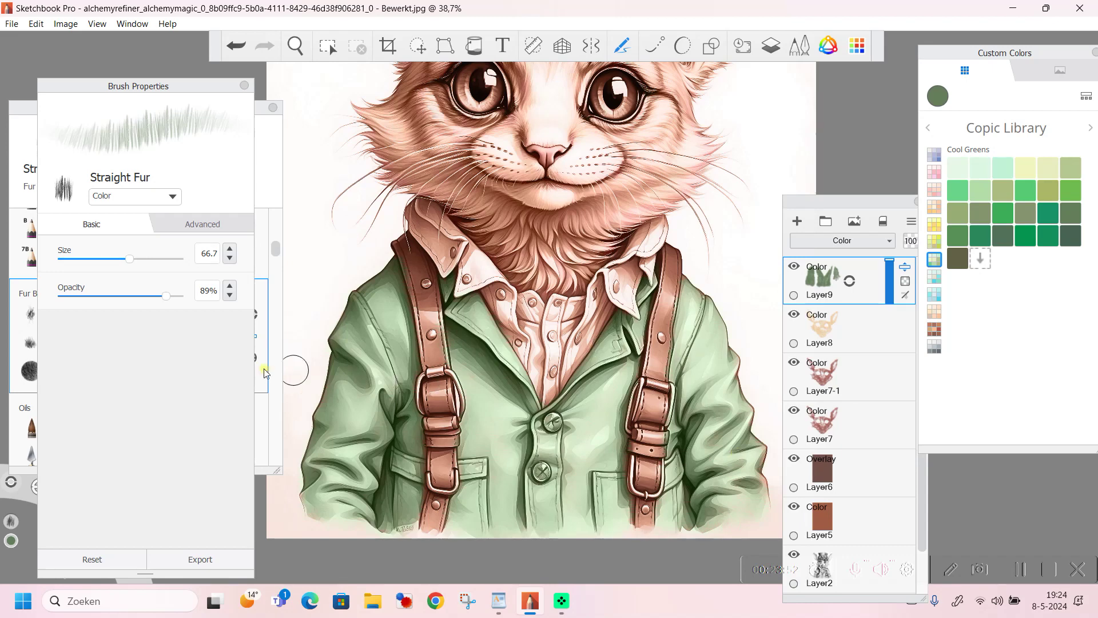
pyautogui.click(101, 259)
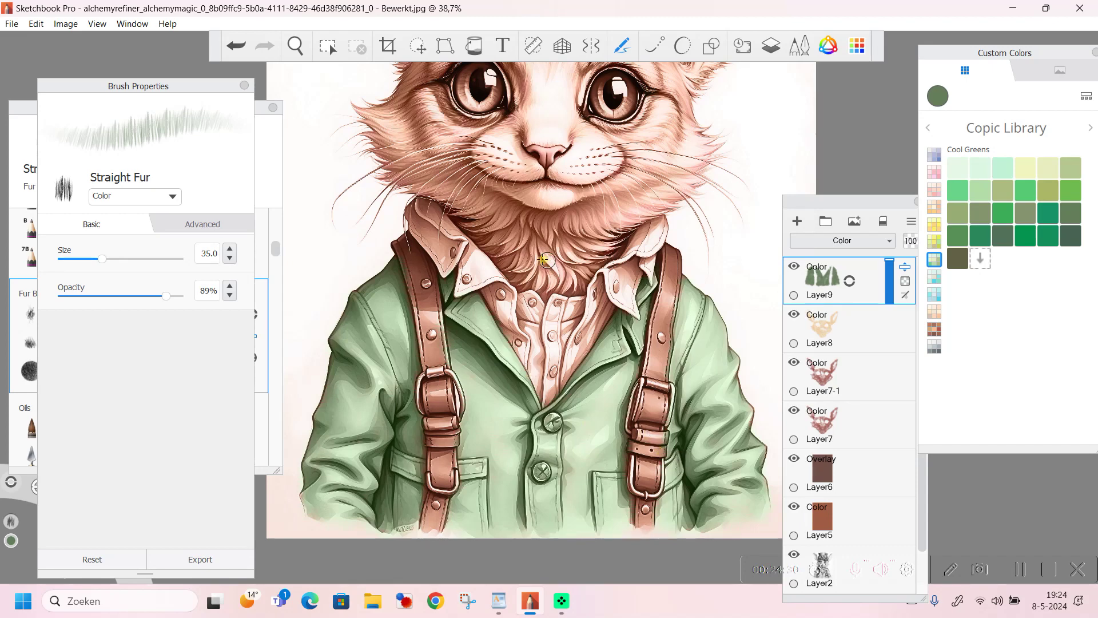
# Step: Delete the green jacket layer, Layer9, and undo the deletion
pyautogui.click(295, 46)
pyautogui.moveTo(540, 226); pyautogui.dragTo(578, 342)
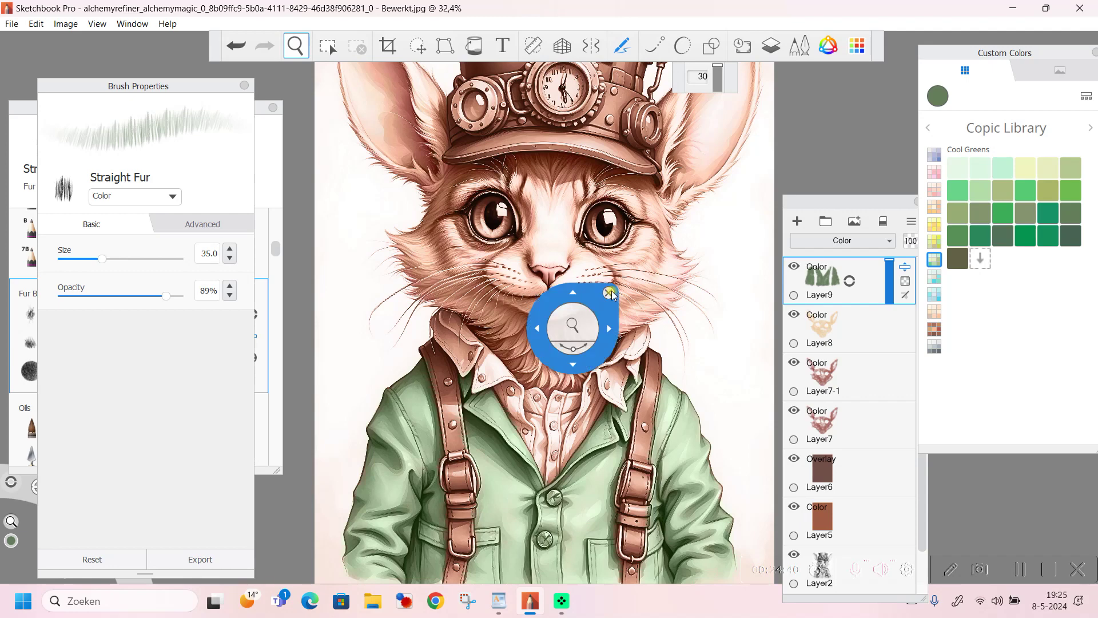
pyautogui.moveTo(611, 294); pyautogui.dragTo(750, 282)
pyautogui.click(750, 283)
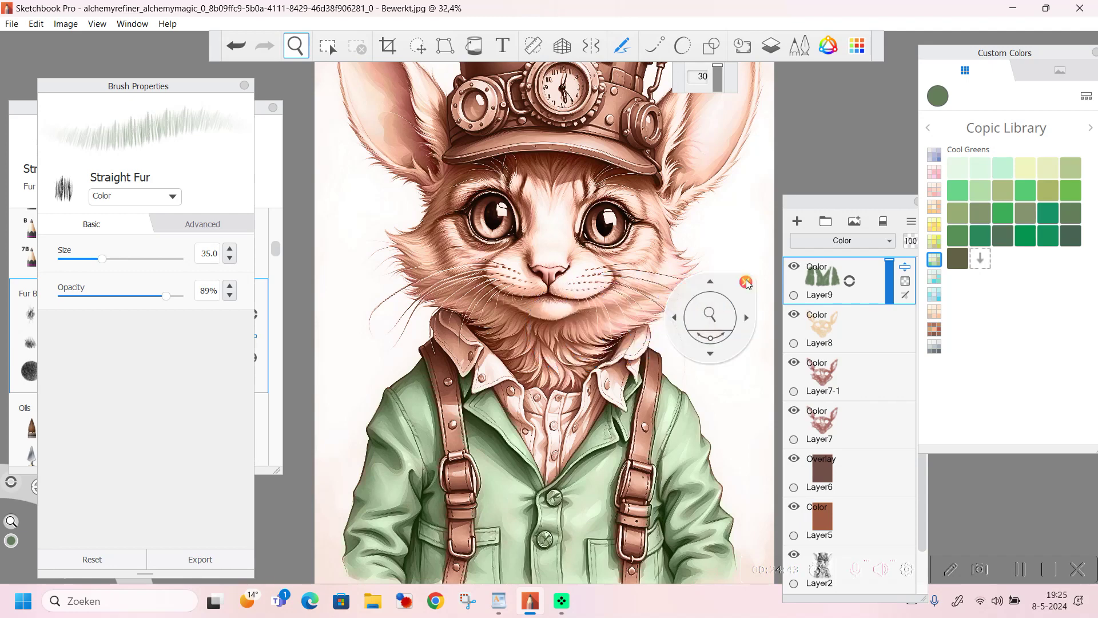
pyautogui.click(852, 286)
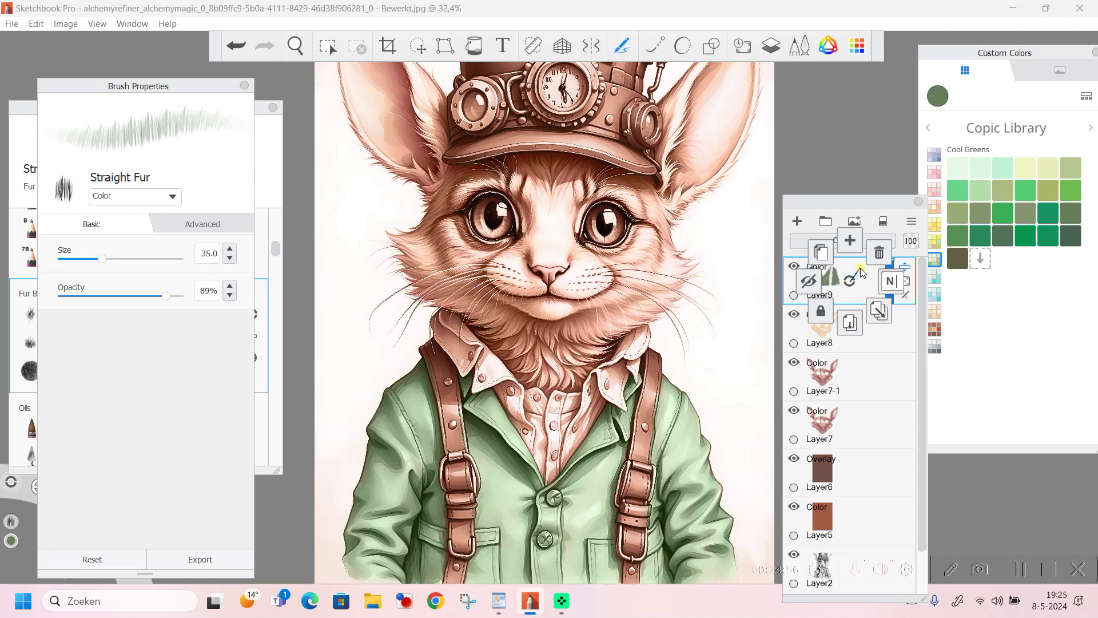
pyautogui.moveTo(852, 276)
pyautogui.mouseDown()
pyautogui.moveTo(876, 295)
pyautogui.moveTo(867, 286)
pyautogui.mouseUp()
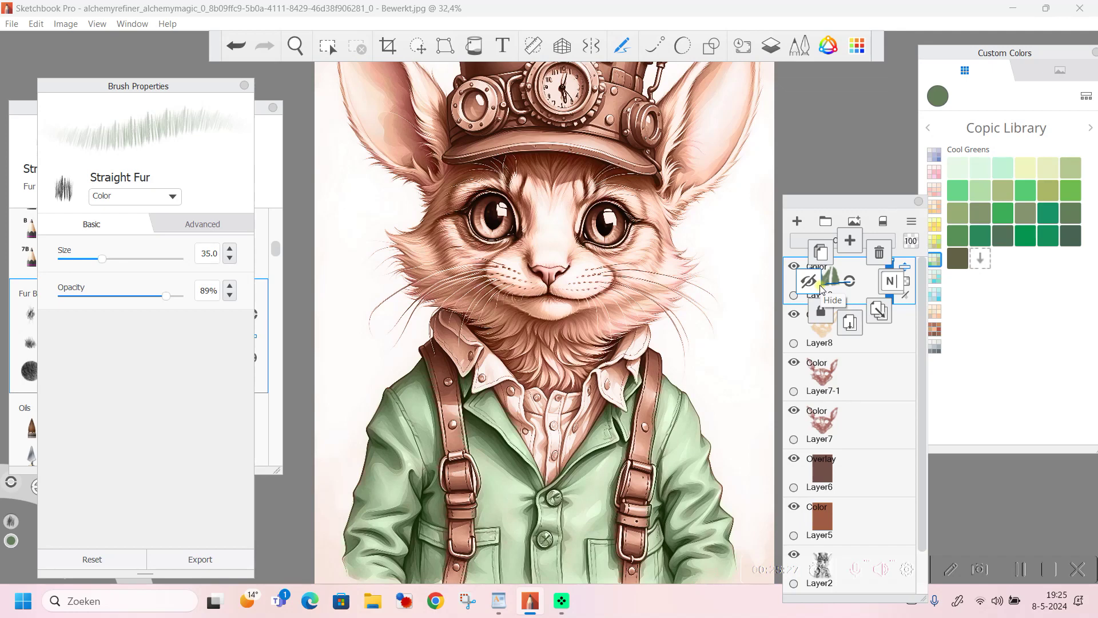
pyautogui.click(883, 253)
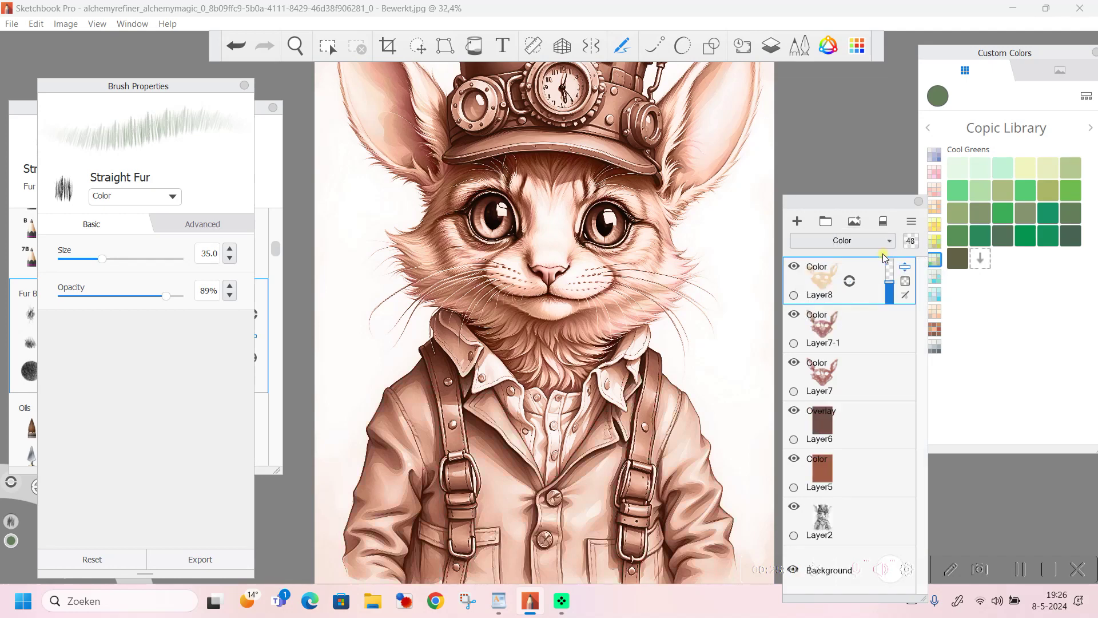
pyautogui.click(236, 50)
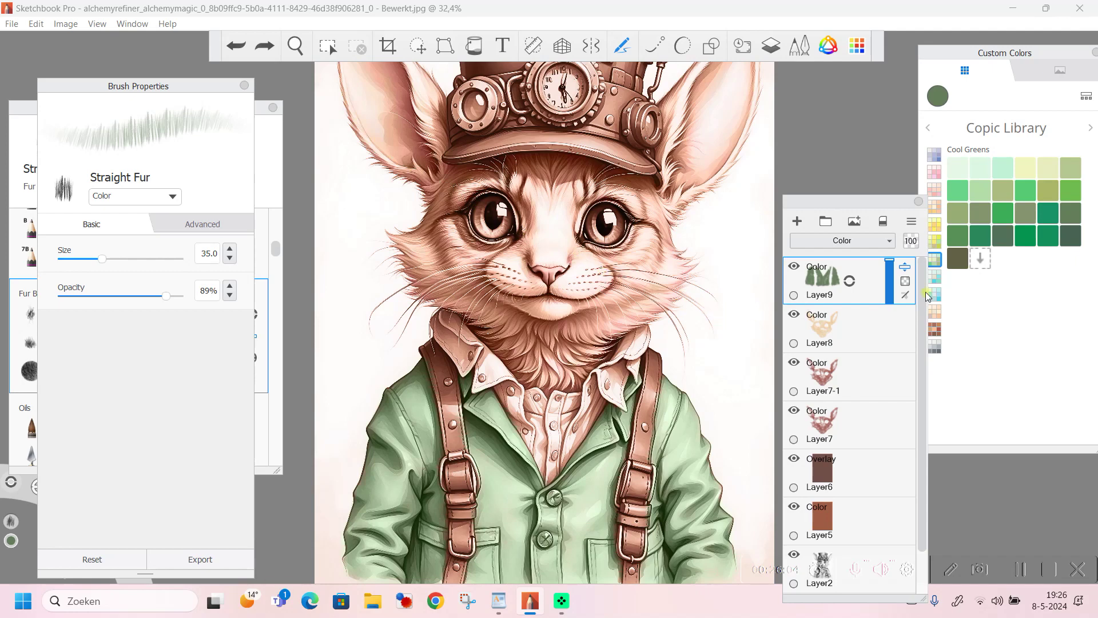
# Step: Hide the green jacket layer, Layer9, and show it again to compare the drawing with and without the tint
pyautogui.click(849, 286)
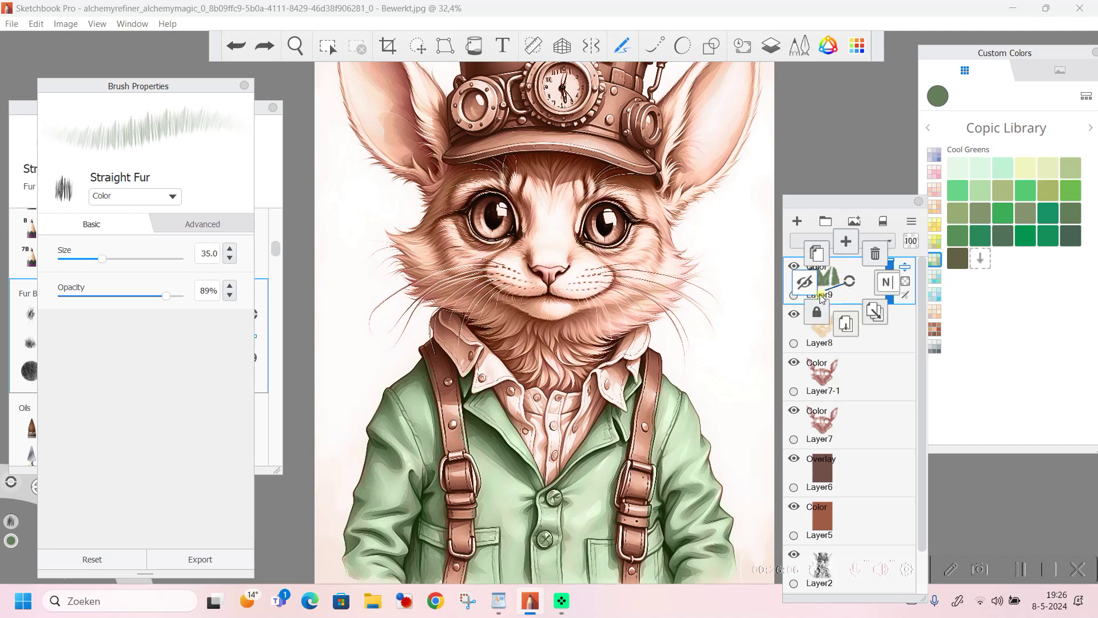
pyautogui.click(804, 282)
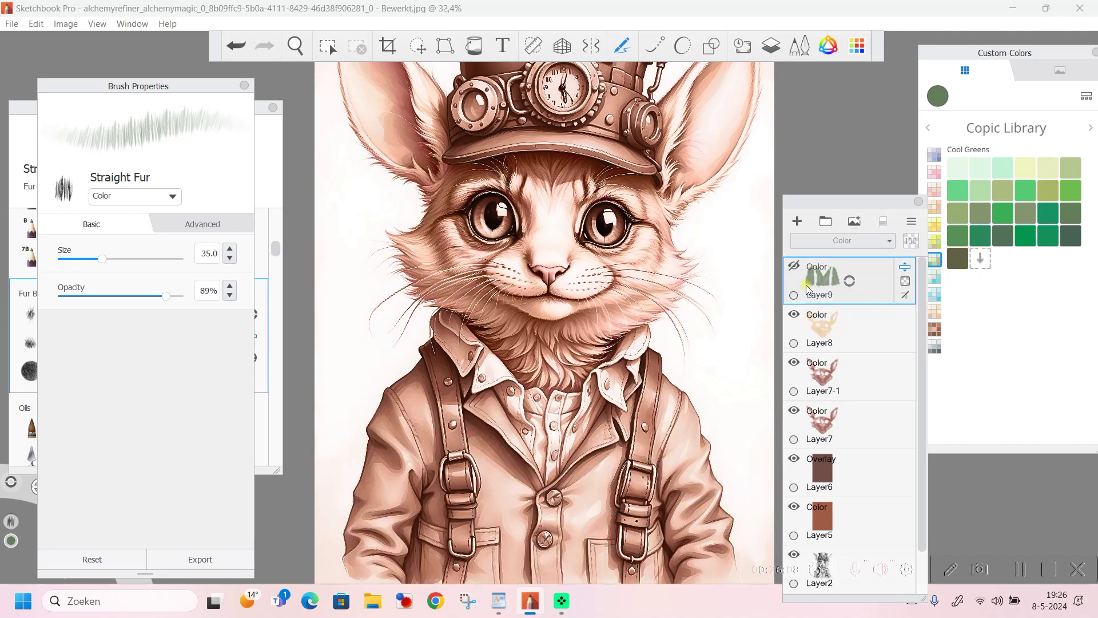
pyautogui.click(853, 285)
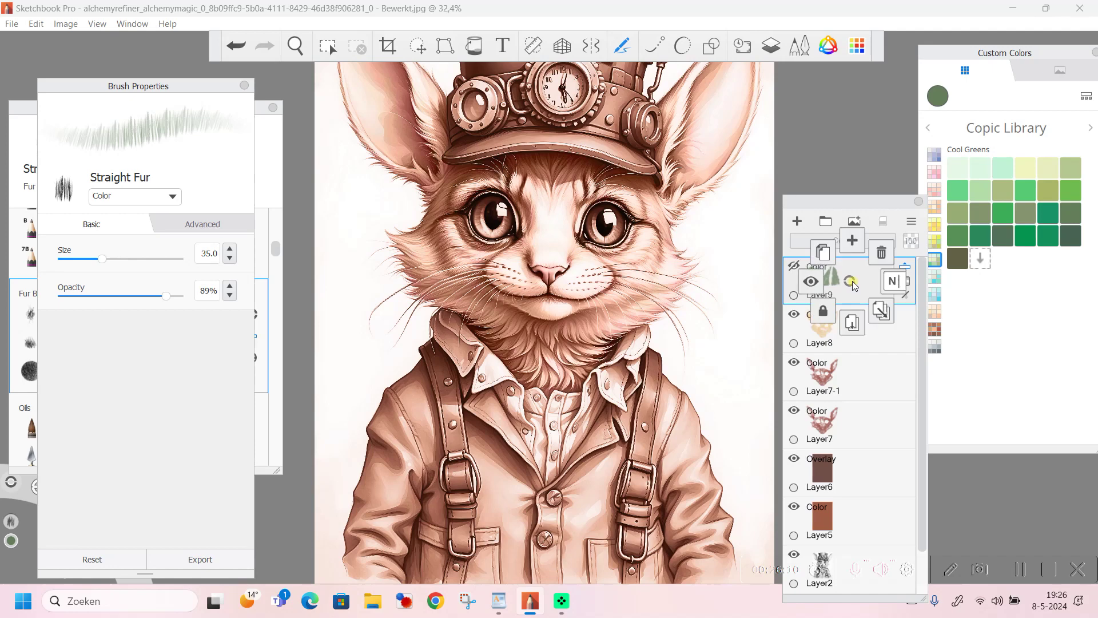
pyautogui.click(811, 283)
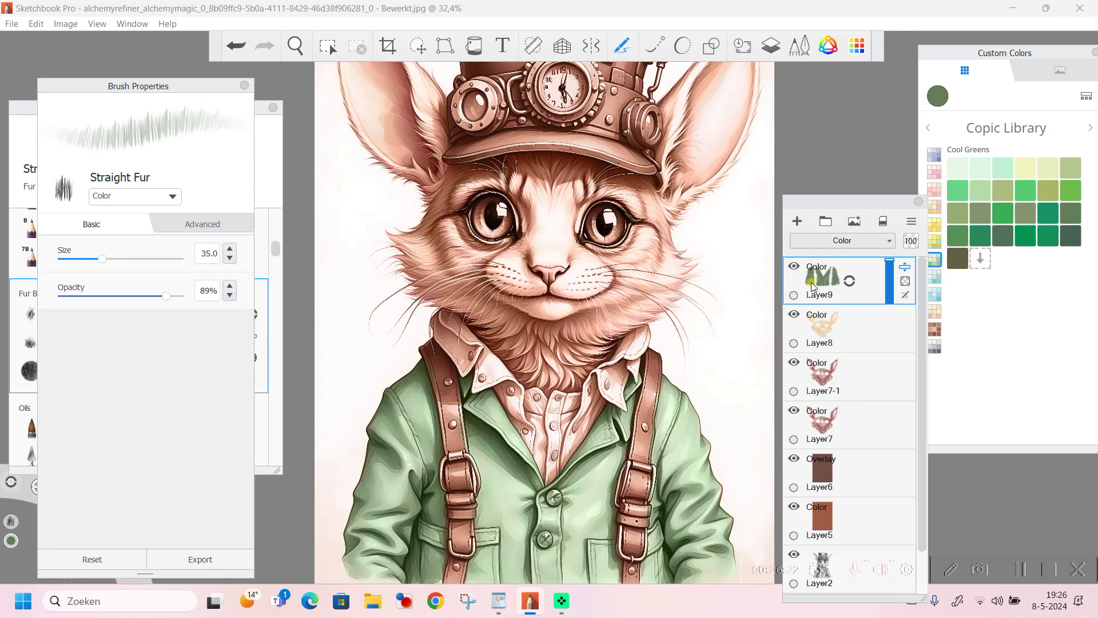
# Step: Try the brown Overlay layer, Layer6, at 100 opacity and set its opacity to 53
pyautogui.click(889, 477)
pyautogui.moveTo(890, 475); pyautogui.dragTo(894, 423)
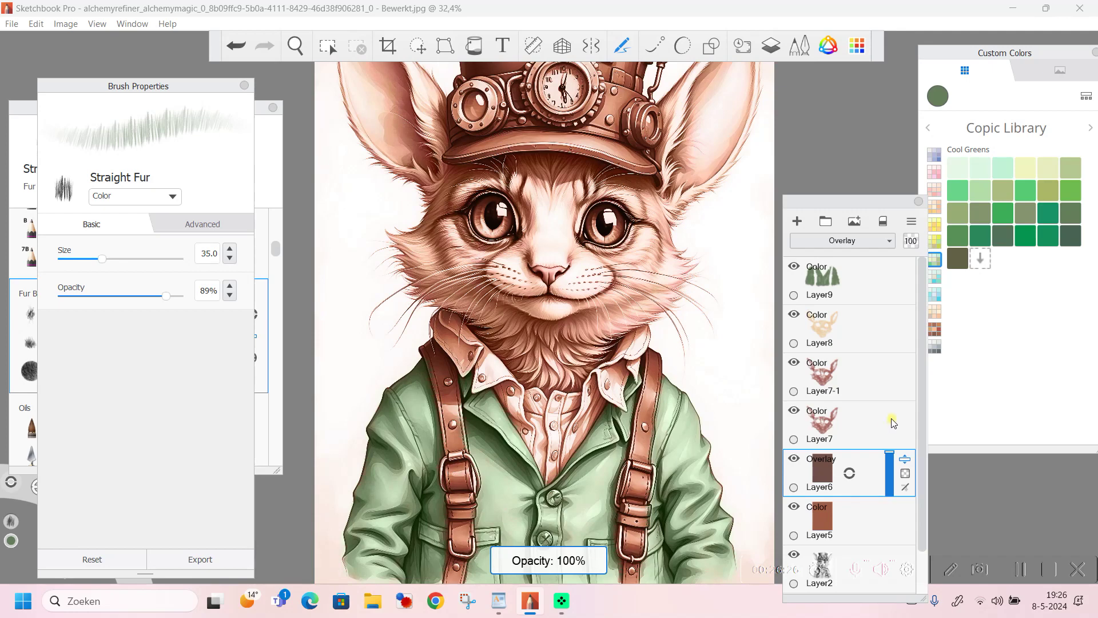
pyautogui.moveTo(894, 423); pyautogui.dragTo(885, 475)
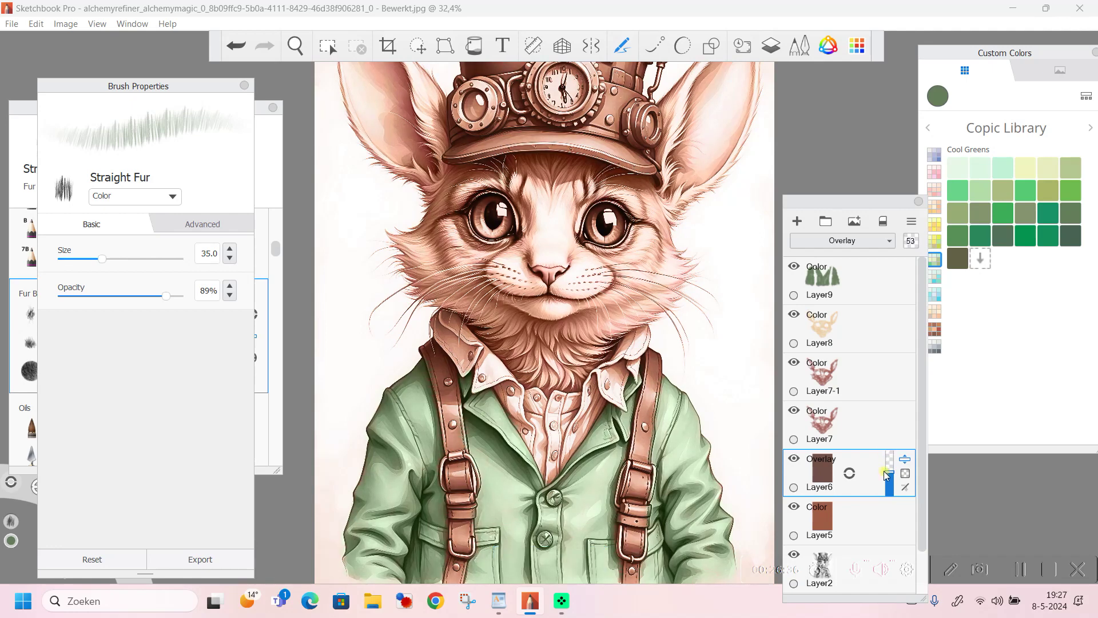
# Step: Add a new layer above the green jacket layer and set its blending to Color
pyautogui.click(892, 286)
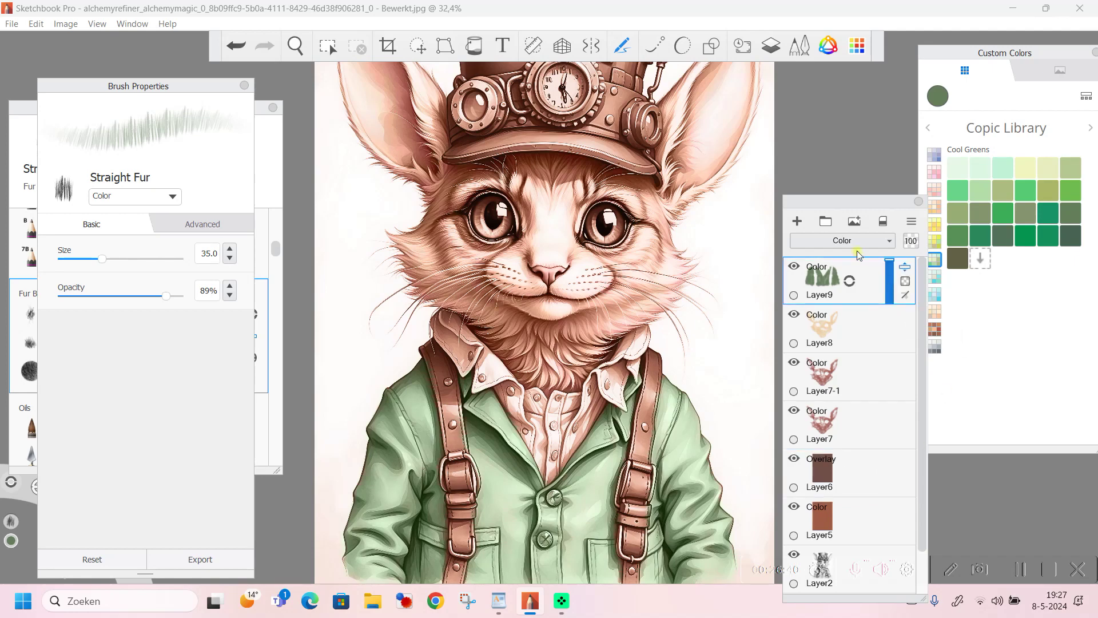
pyautogui.click(798, 222)
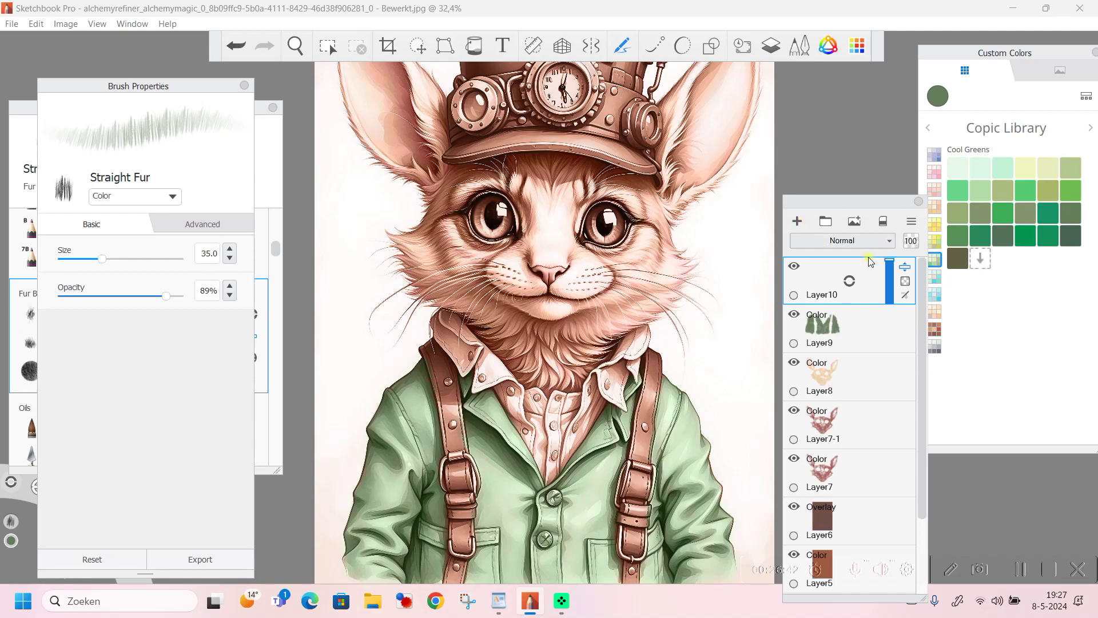
pyautogui.click(841, 241)
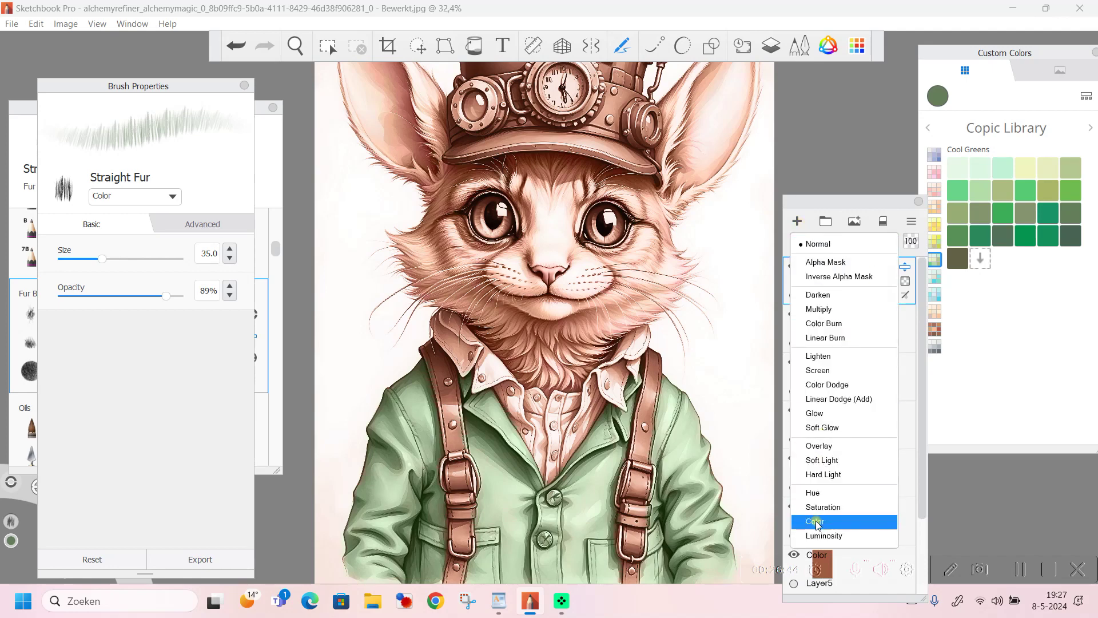
pyautogui.click(817, 521)
pyautogui.click(891, 241)
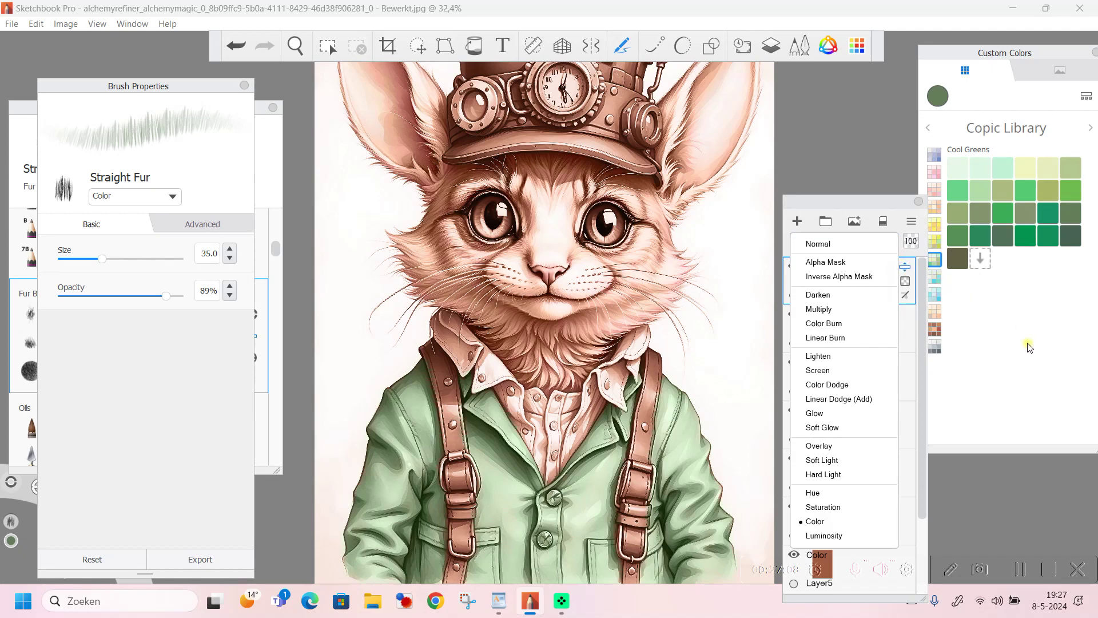
pyautogui.click(984, 437)
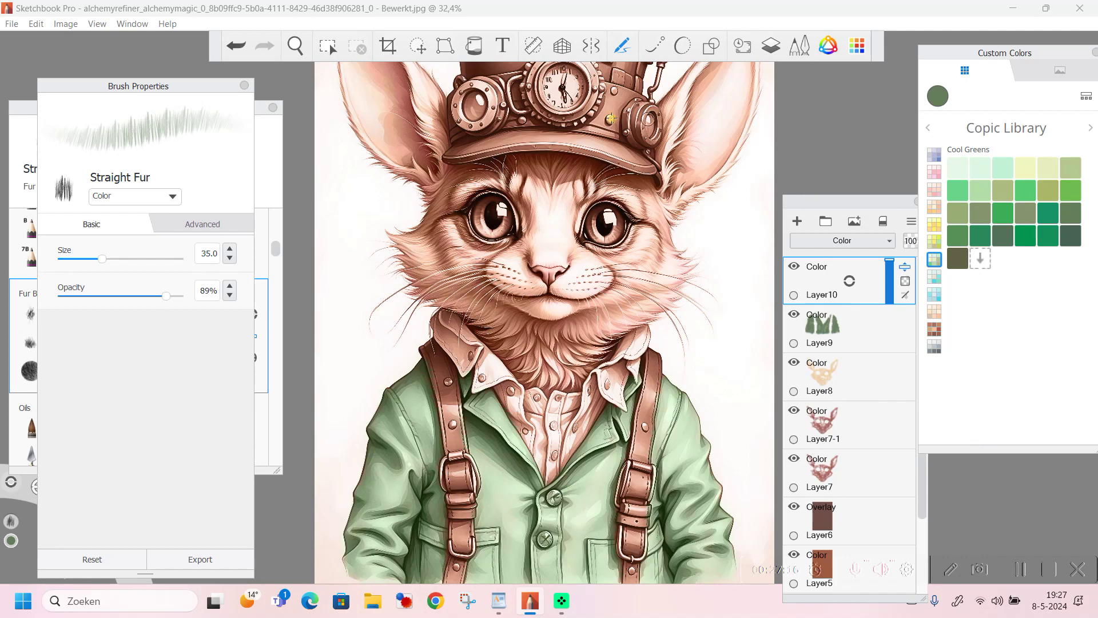
# Step: Bring the whole hat into view and pick black from the Copic Grays as the painting color
pyautogui.click(296, 46)
pyautogui.moveTo(557, 196); pyautogui.dragTo(569, 324)
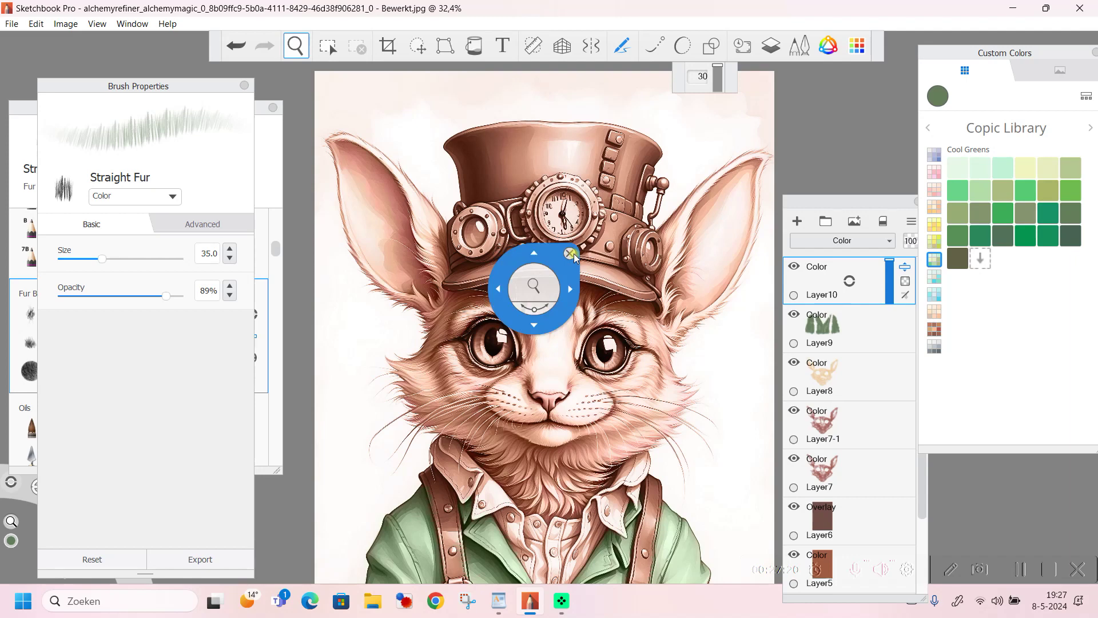
pyautogui.click(571, 253)
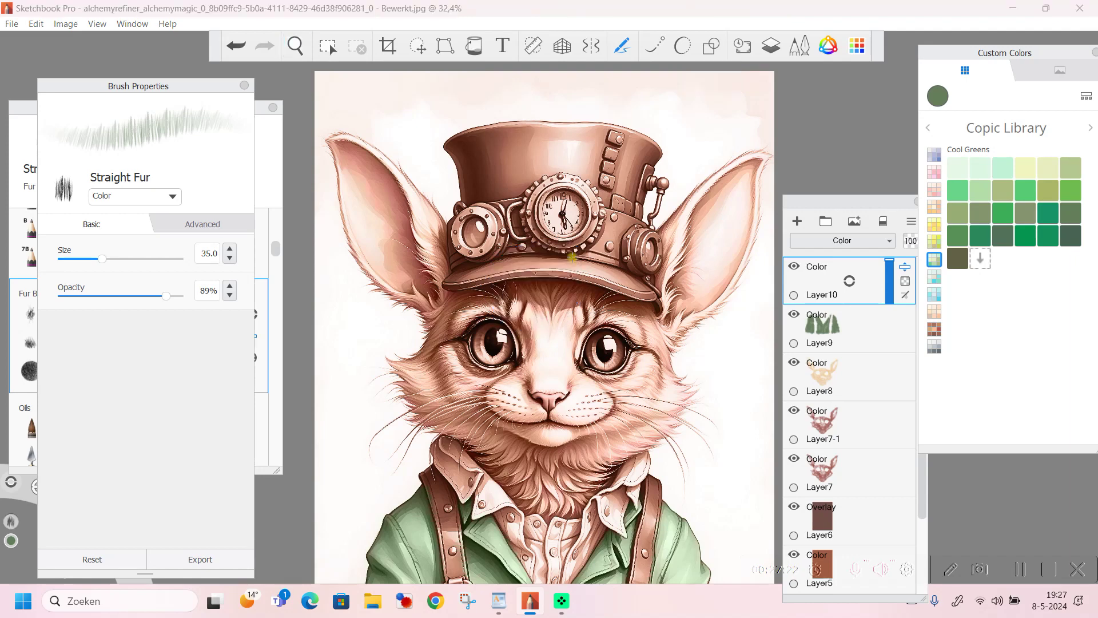
pyautogui.click(938, 350)
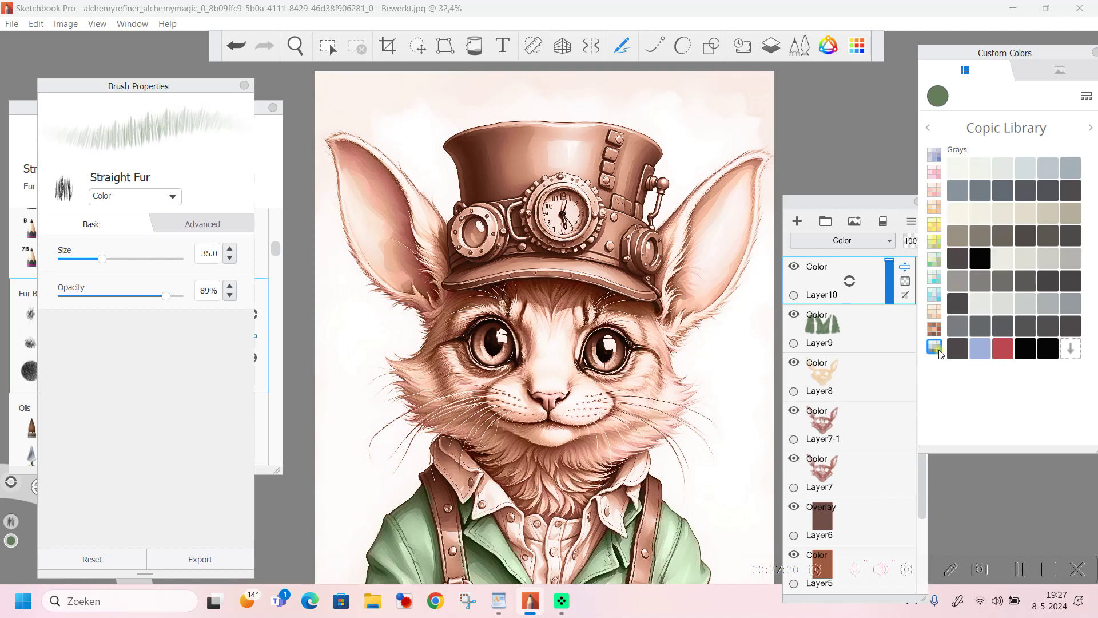
pyautogui.click(981, 260)
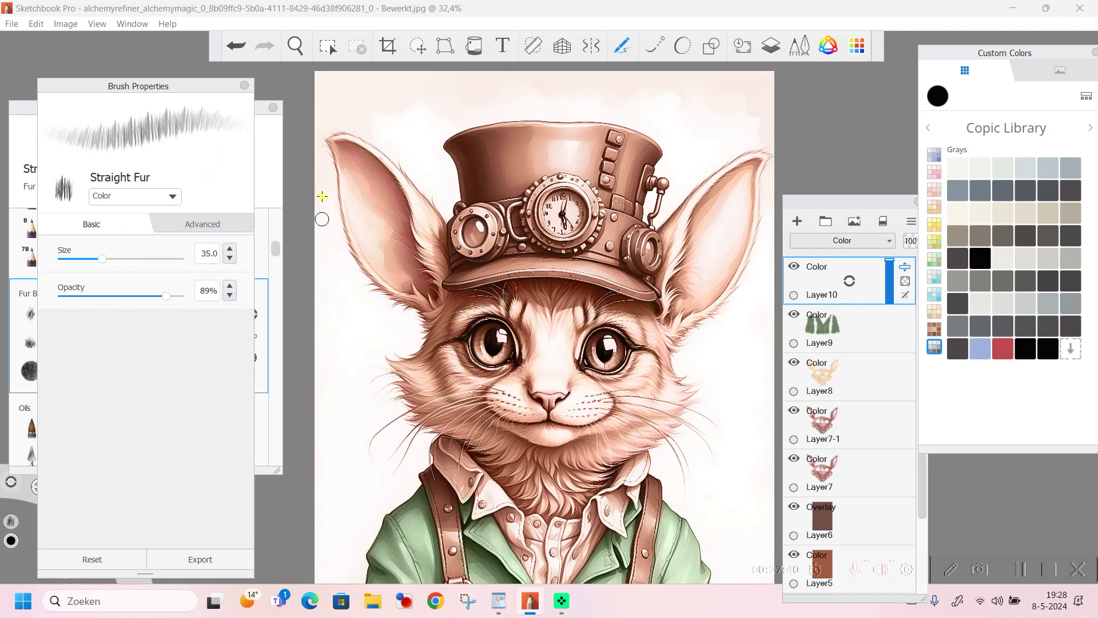
# Step: Switch from the fur brush to the Traditional Soft Airbrush and set its opacity to 80%
pyautogui.click(244, 87)
pyautogui.moveTo(274, 249); pyautogui.dragTo(291, 416)
pyautogui.click(100, 408)
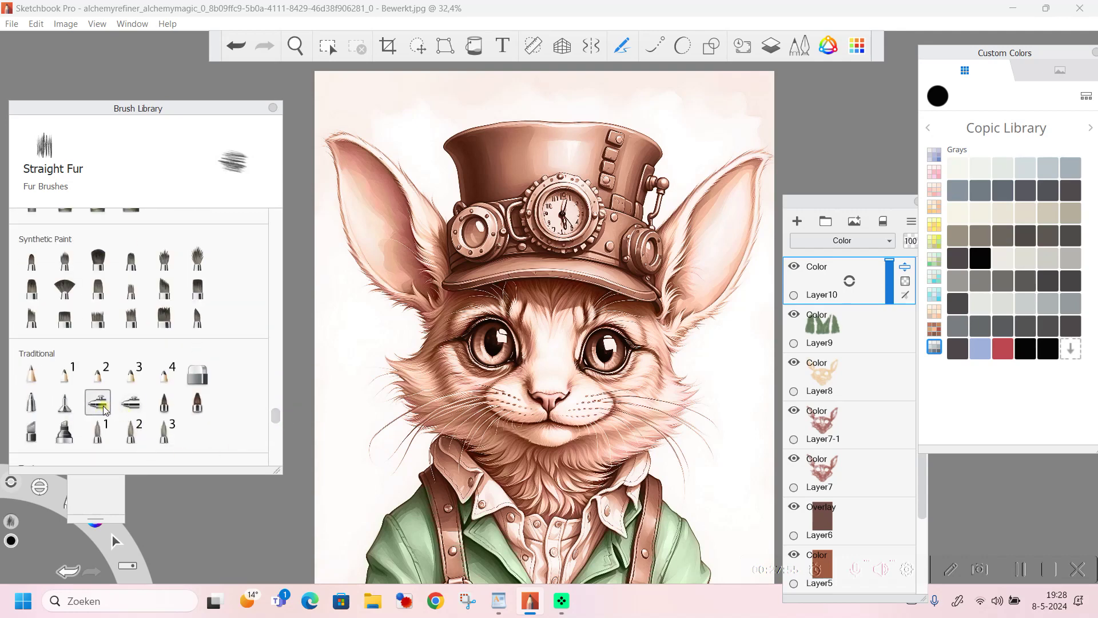
pyautogui.click(133, 413)
pyautogui.click(98, 403)
pyautogui.click(97, 403)
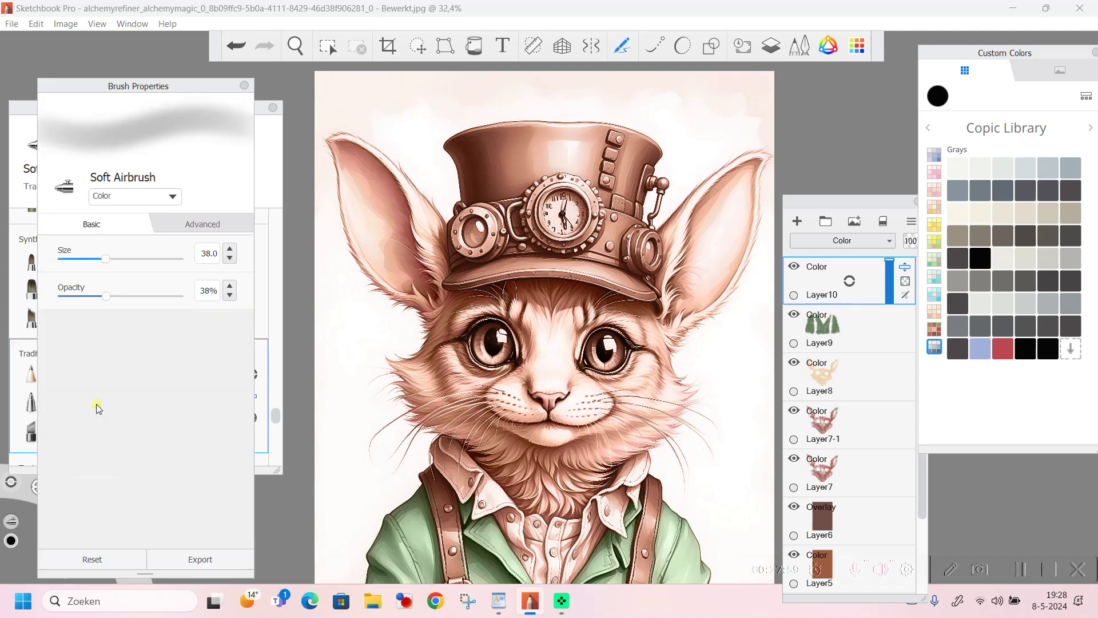
pyautogui.click(135, 297)
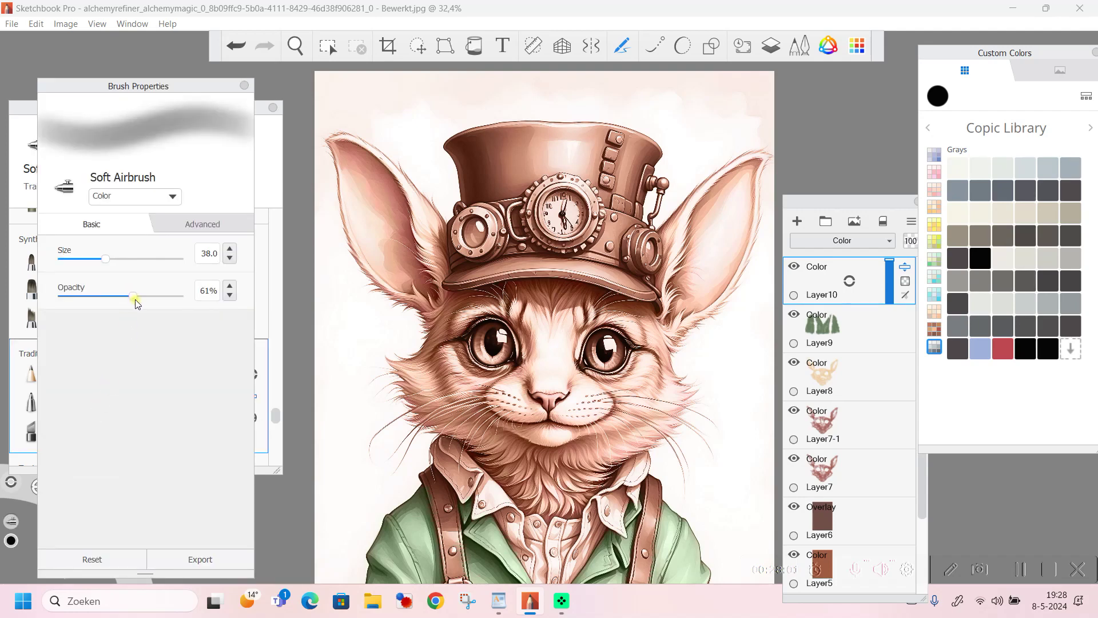
pyautogui.moveTo(136, 299); pyautogui.dragTo(157, 306)
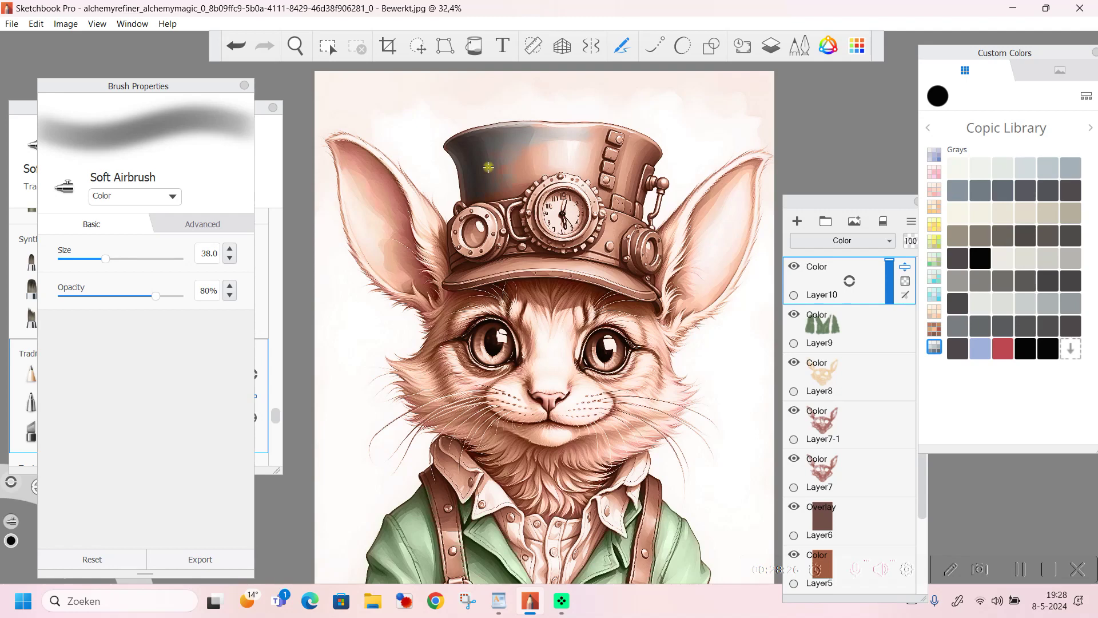
# Step: Airbrush the crown of the hat black, using brush sizes 54.7, 13.6 and 27.0 for broad areas and details
pyautogui.click(122, 258)
pyautogui.scroll(2, 543, 155)
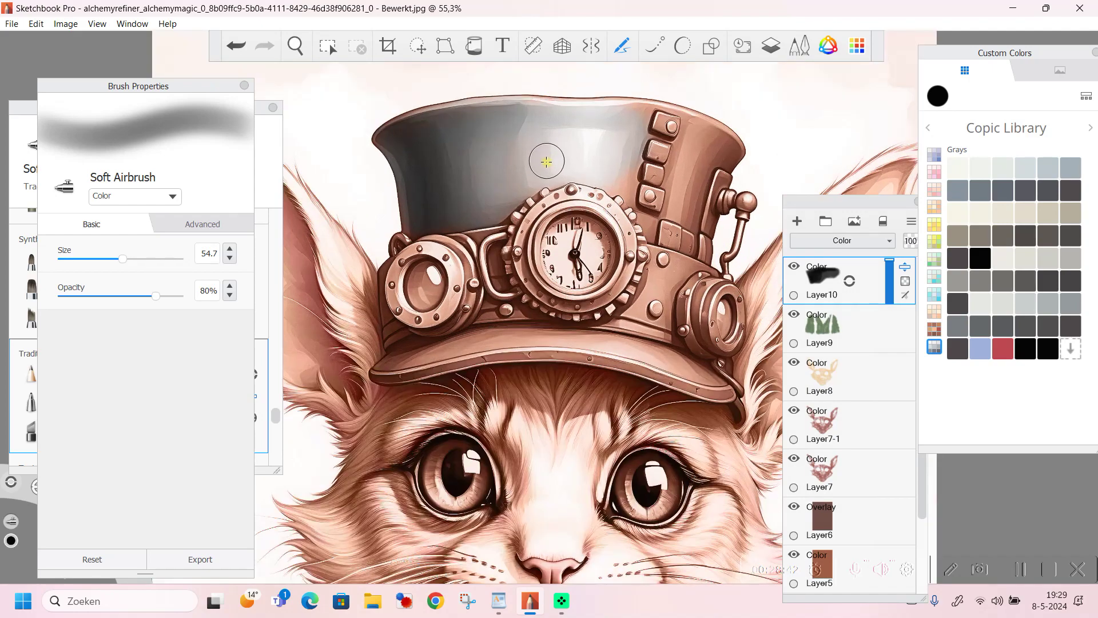
pyautogui.moveTo(388, 154)
pyautogui.mouseDown()
pyautogui.moveTo(473, 142)
pyautogui.moveTo(462, 146)
pyautogui.mouseUp()
pyautogui.click(77, 258)
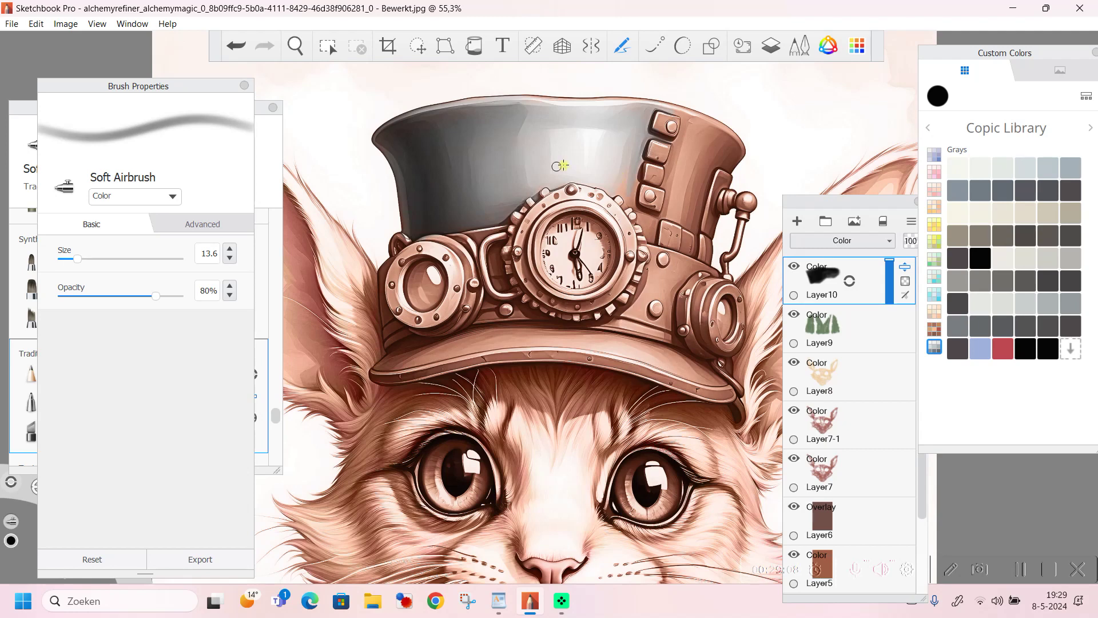
pyautogui.click(93, 258)
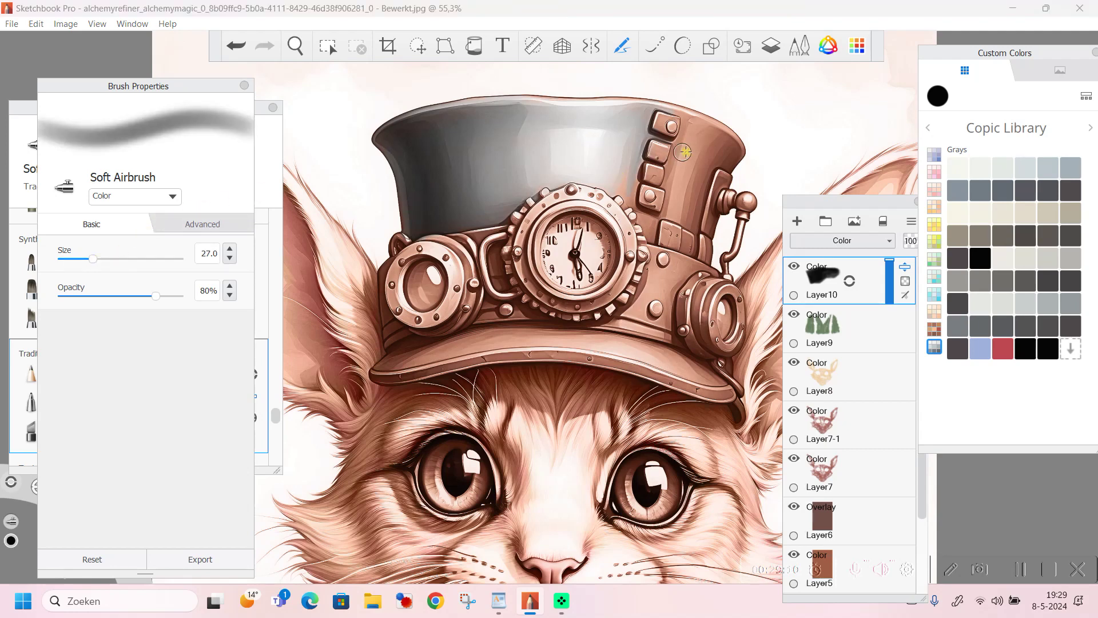
# Step: Airbrush the brim of the hat black at brush size 38.0, undoing stray strokes
pyautogui.click(105, 259)
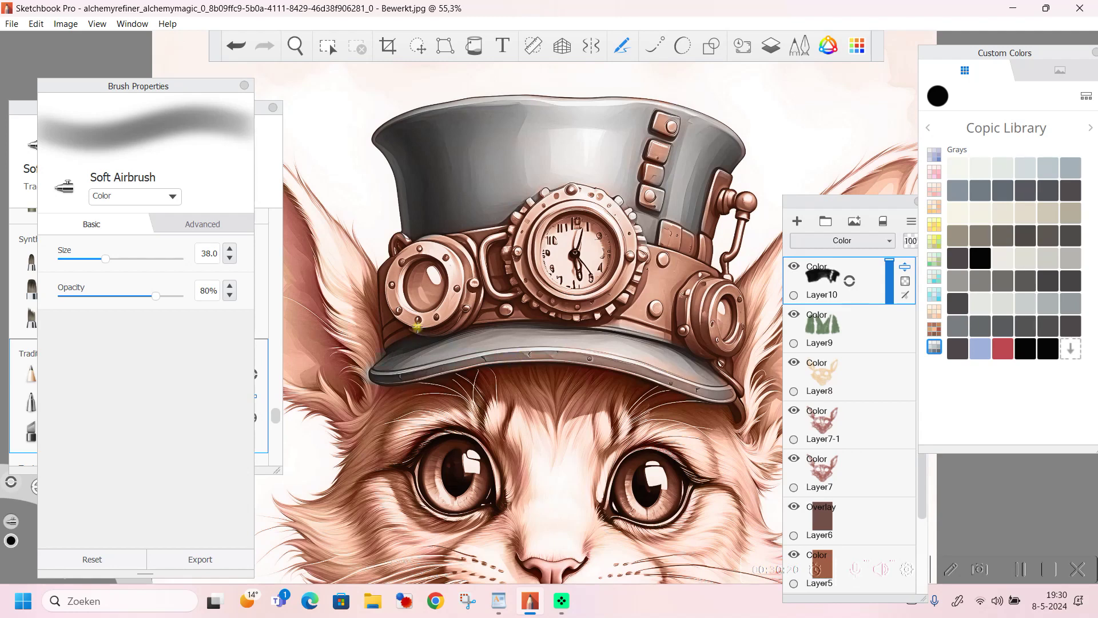
pyautogui.click(229, 49)
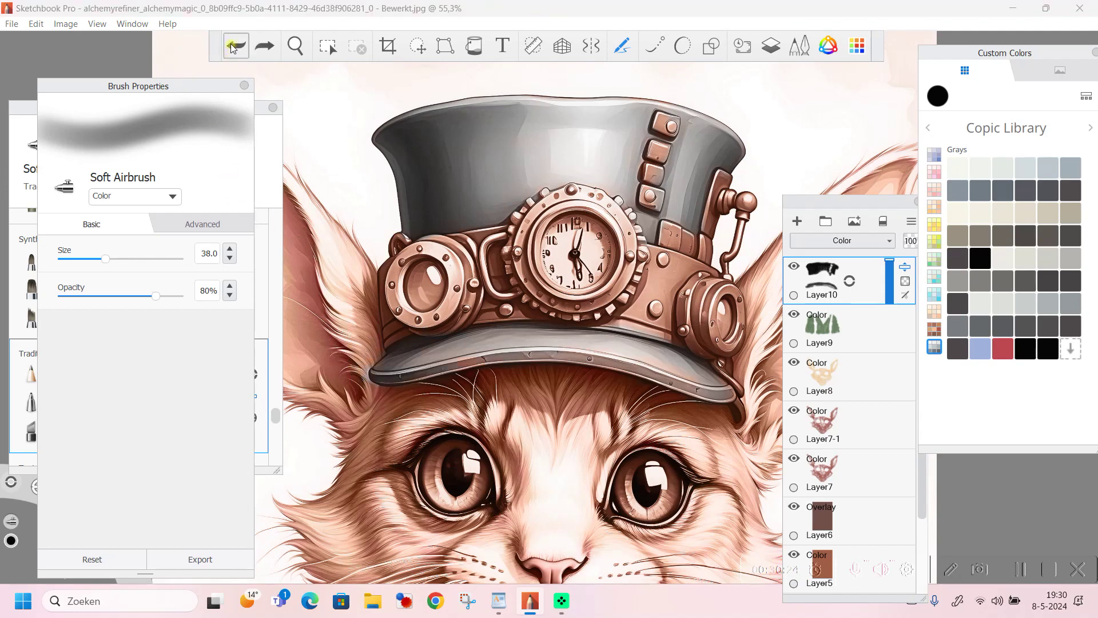
pyautogui.moveTo(452, 357)
pyautogui.mouseDown()
pyautogui.moveTo(494, 352)
pyautogui.moveTo(401, 364)
pyautogui.moveTo(506, 349)
pyautogui.mouseUp()
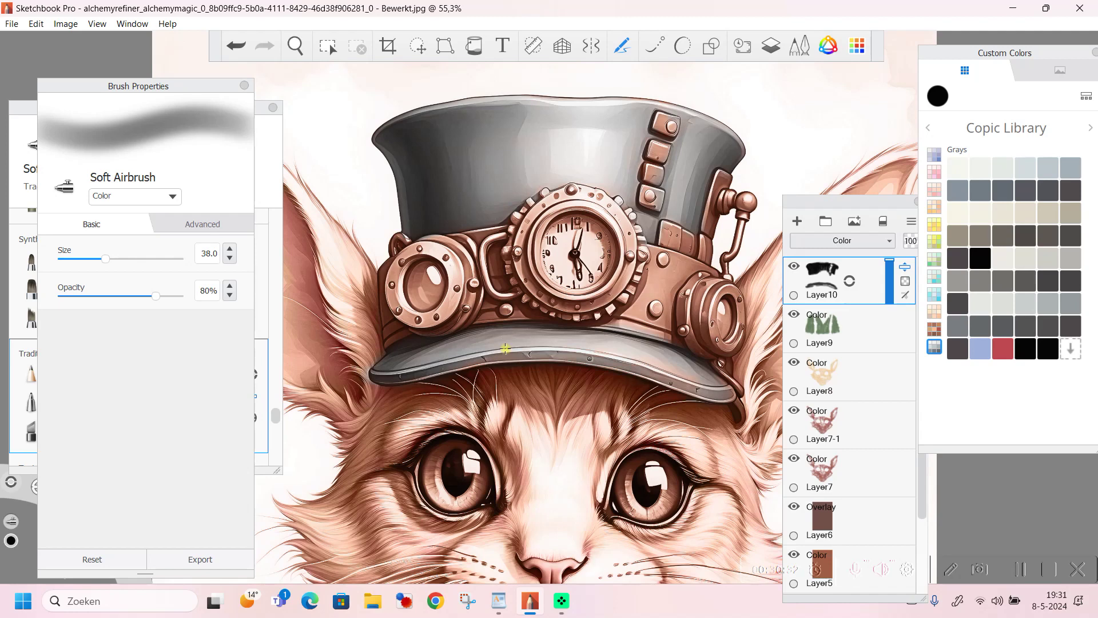
pyautogui.moveTo(505, 348)
pyautogui.mouseDown()
pyautogui.moveTo(679, 374)
pyautogui.moveTo(559, 338)
pyautogui.moveTo(593, 348)
pyautogui.moveTo(523, 339)
pyautogui.mouseUp()
pyautogui.click(184, 256)
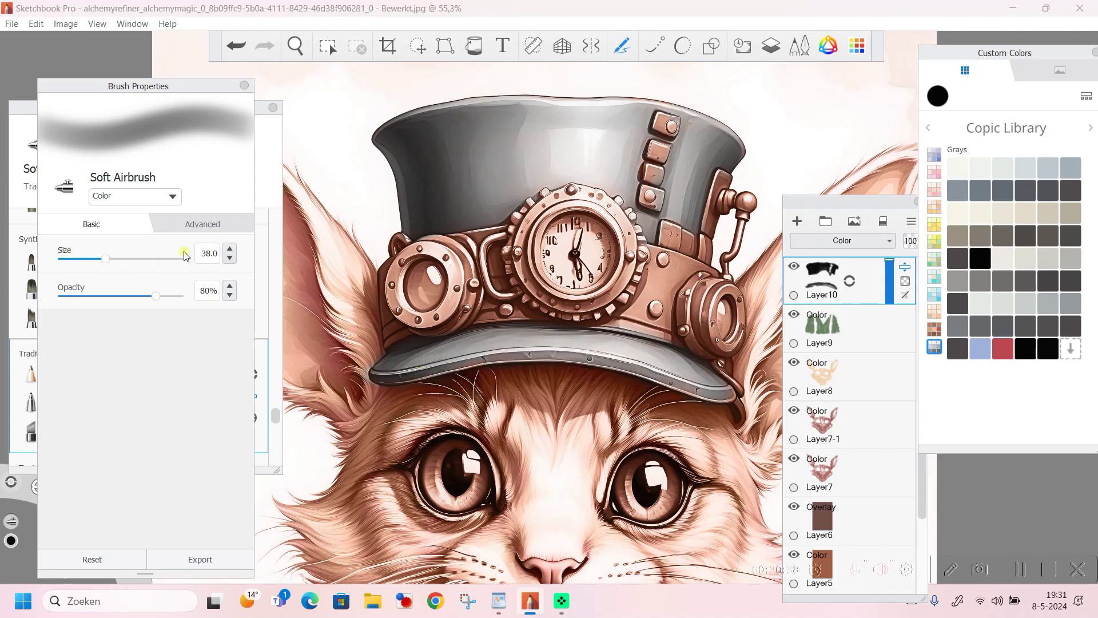
pyautogui.click(540, 343)
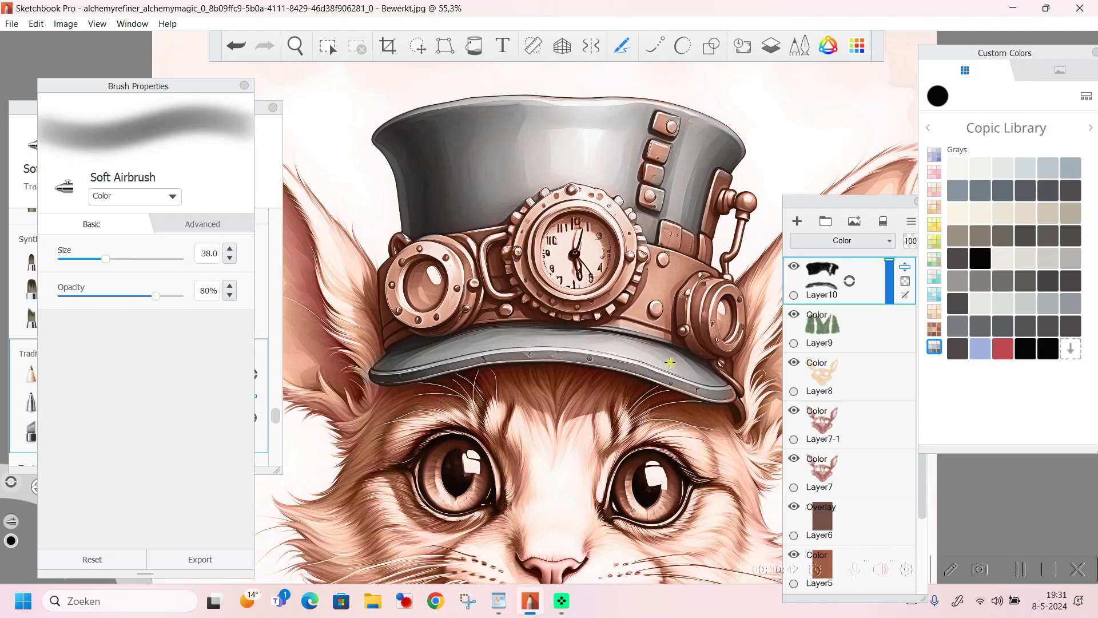
pyautogui.click(727, 395)
pyautogui.click(248, 61)
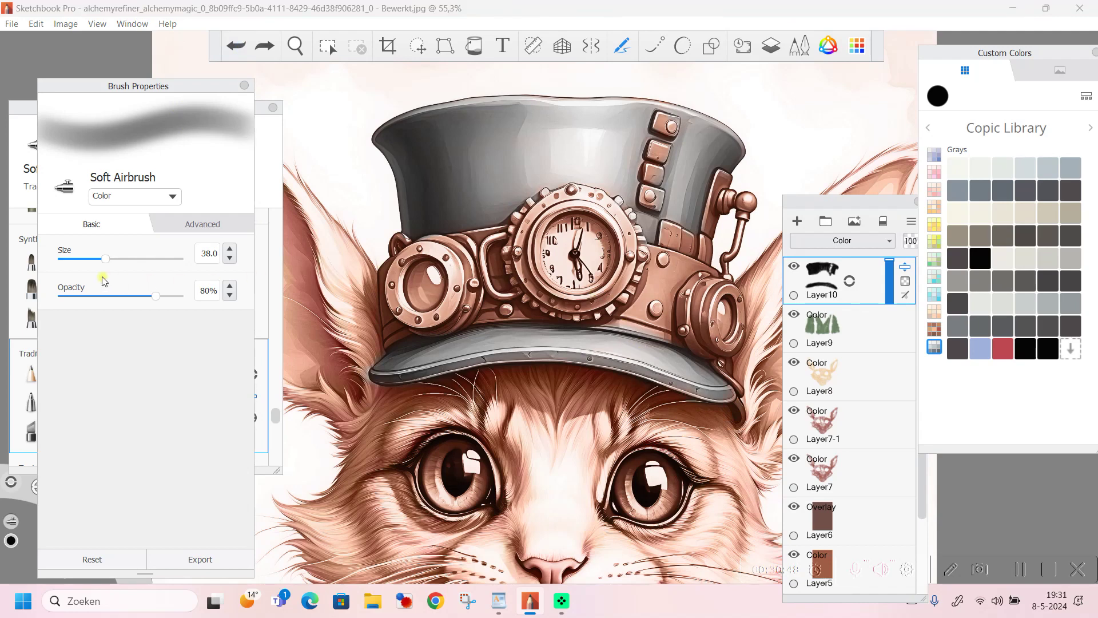
# Step: Touch up the edges of the hat's brim in black with brush size 11.1
pyautogui.click(74, 259)
pyautogui.moveTo(685, 364); pyautogui.dragTo(723, 401)
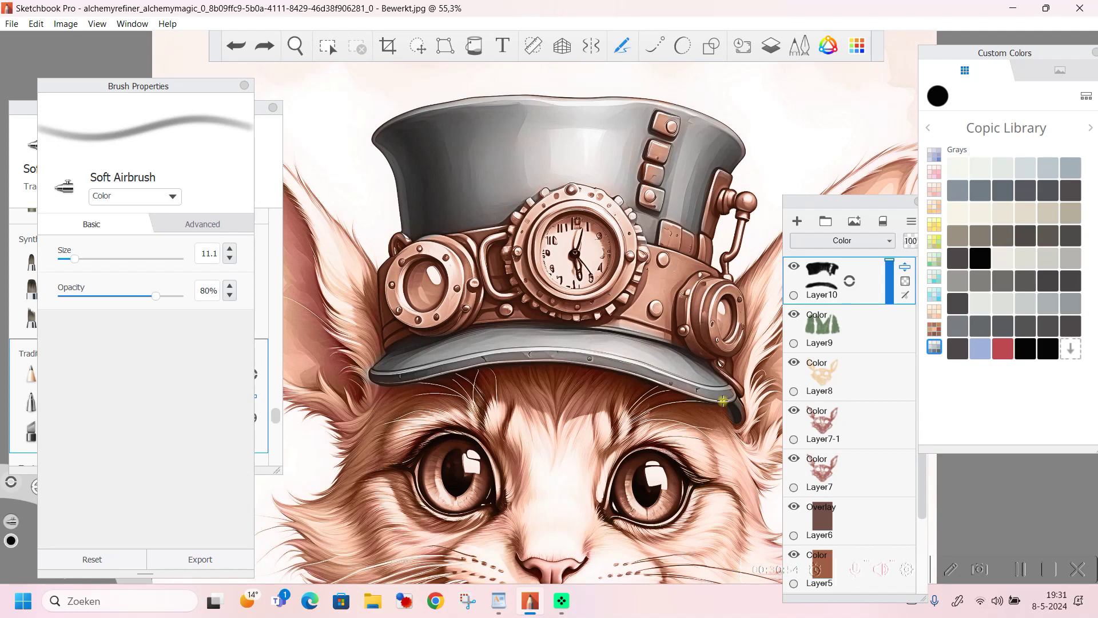
pyautogui.moveTo(724, 401); pyautogui.dragTo(480, 342)
pyautogui.moveTo(619, 370); pyautogui.dragTo(497, 342)
pyautogui.scroll(-1, 495, 343)
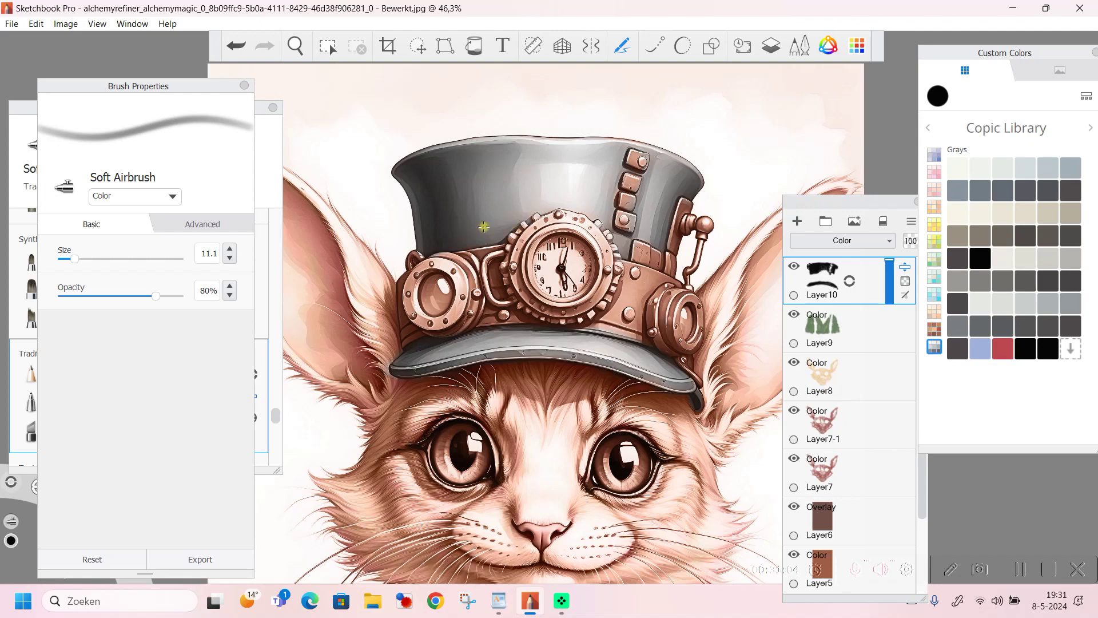
pyautogui.scroll(-3, 484, 227)
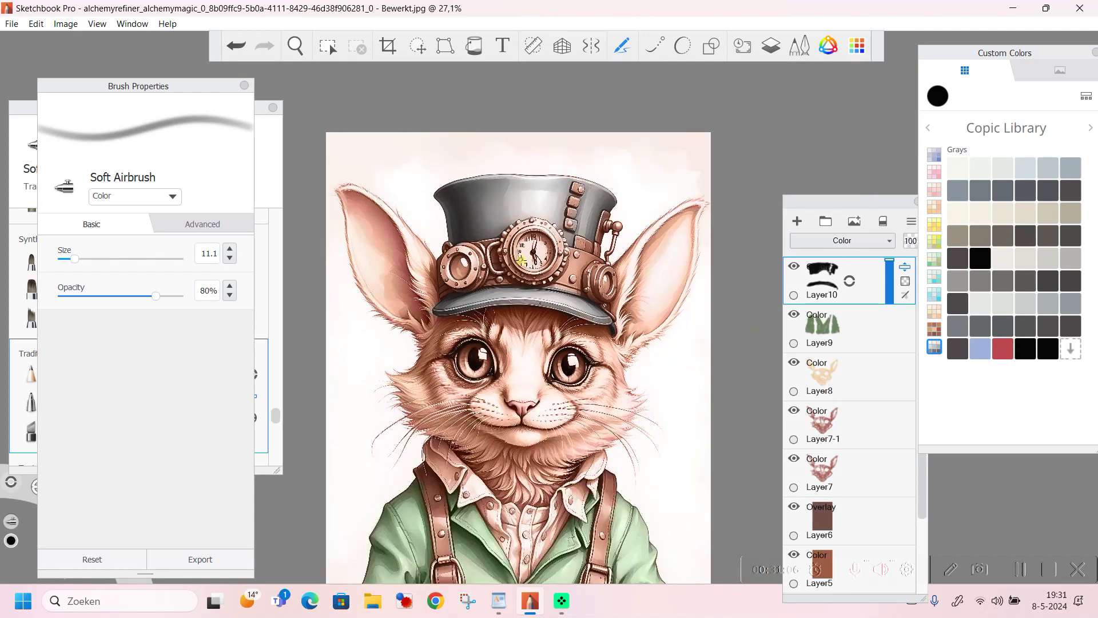
# Step: Add a layer above the black hat layer with Color blending and pick the red from the Copic Dark Browns
pyautogui.click(296, 45)
pyautogui.moveTo(443, 206); pyautogui.dragTo(434, 125)
pyautogui.moveTo(461, 265); pyautogui.dragTo(572, 286)
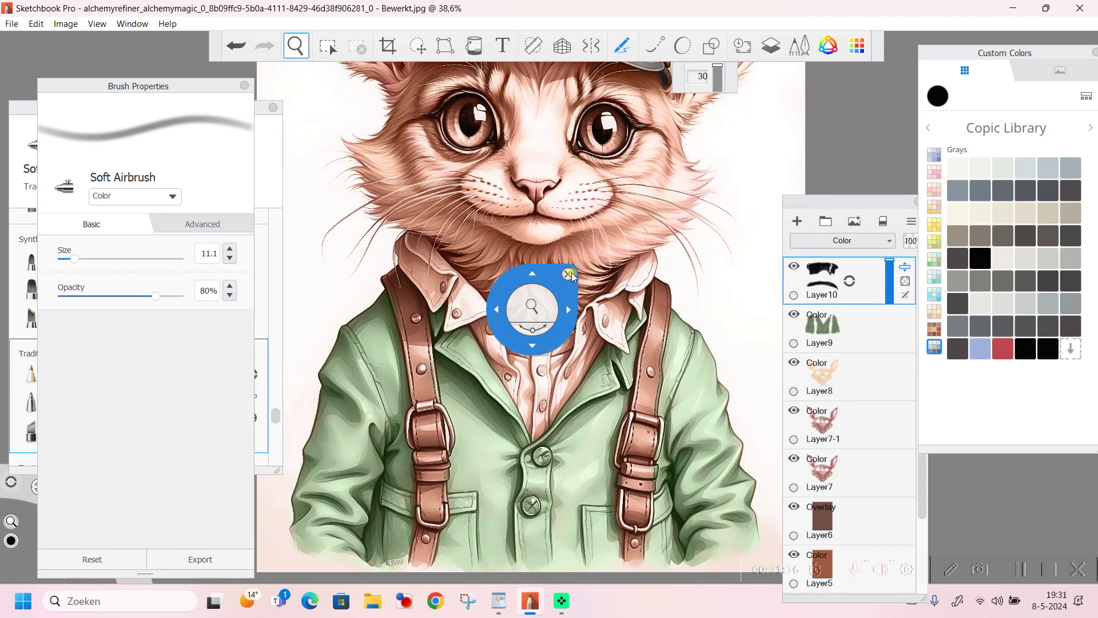
pyautogui.moveTo(570, 274); pyautogui.dragTo(602, 109)
pyautogui.click(602, 109)
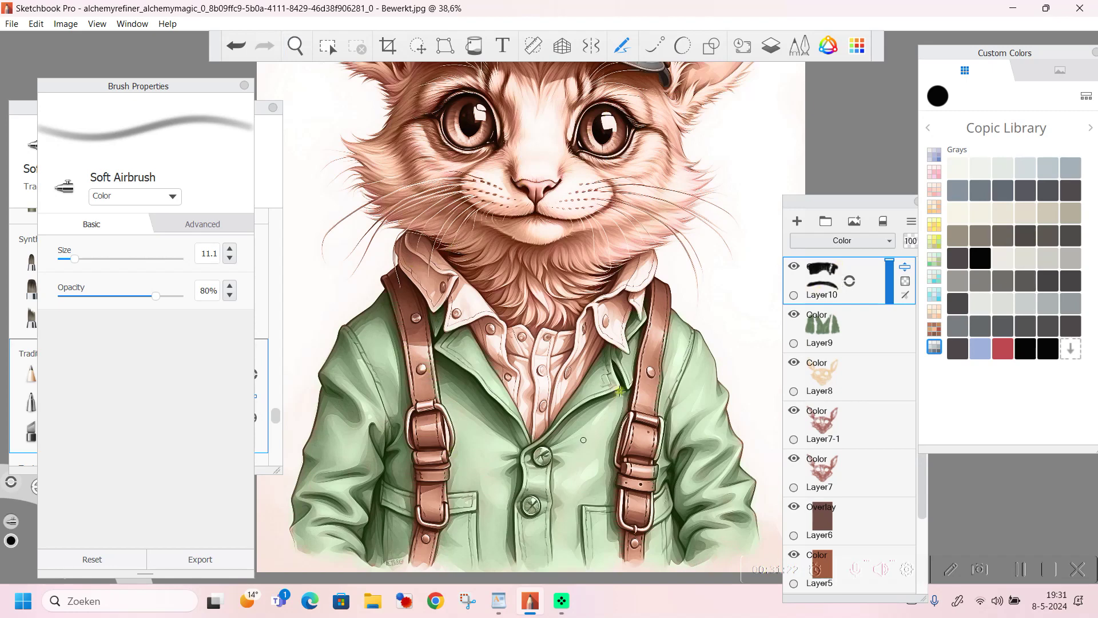
pyautogui.click(797, 221)
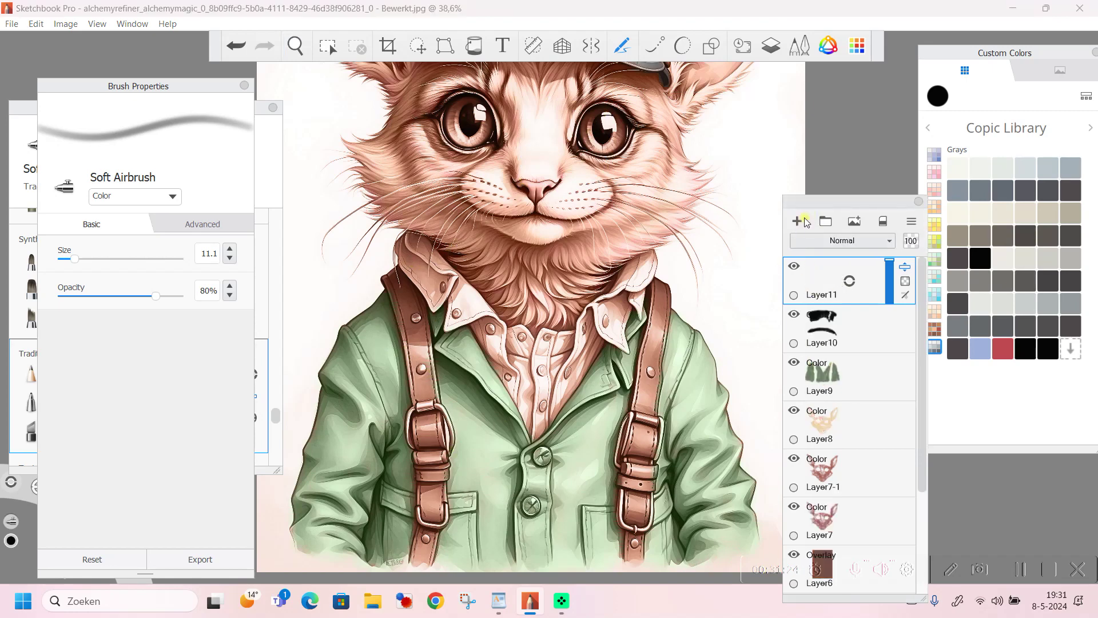
pyautogui.click(893, 243)
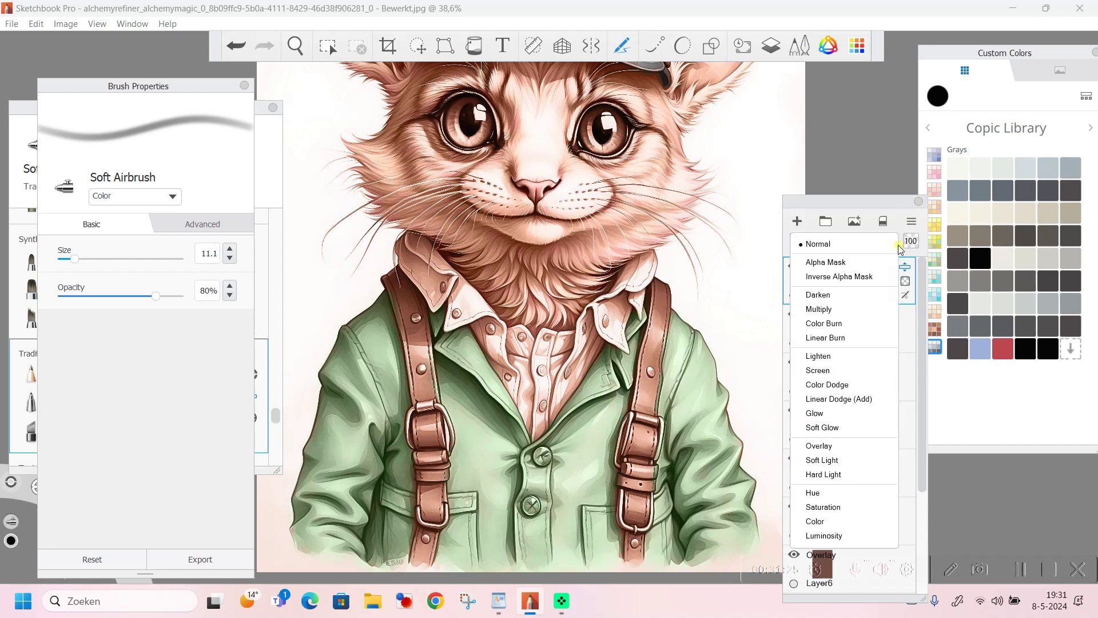
pyautogui.click(826, 507)
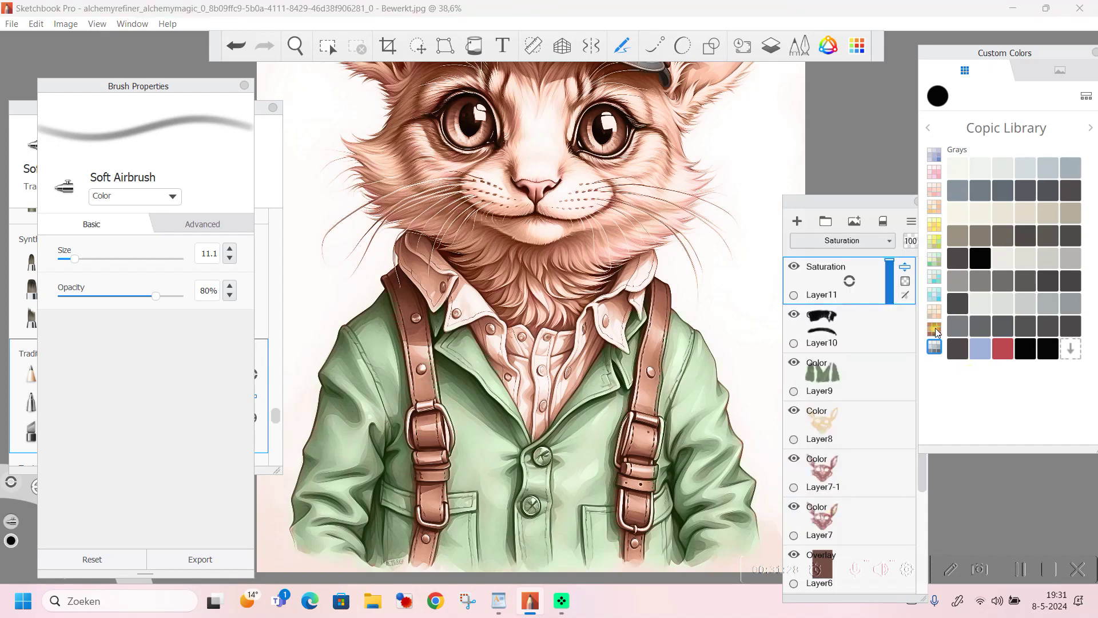
pyautogui.click(934, 328)
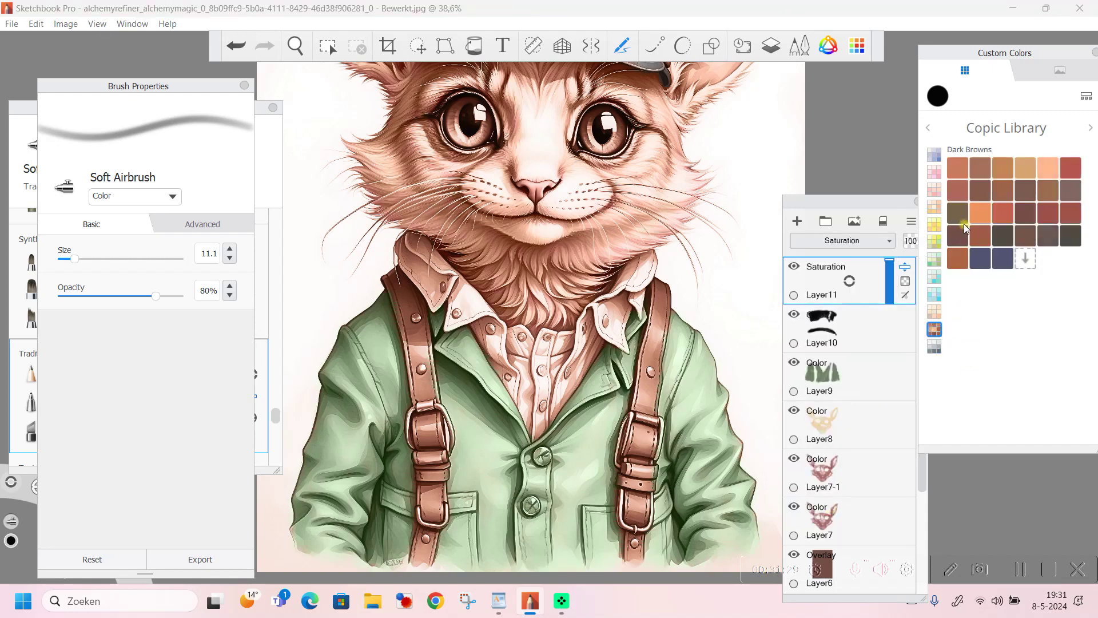
pyautogui.click(1071, 170)
pyautogui.click(892, 242)
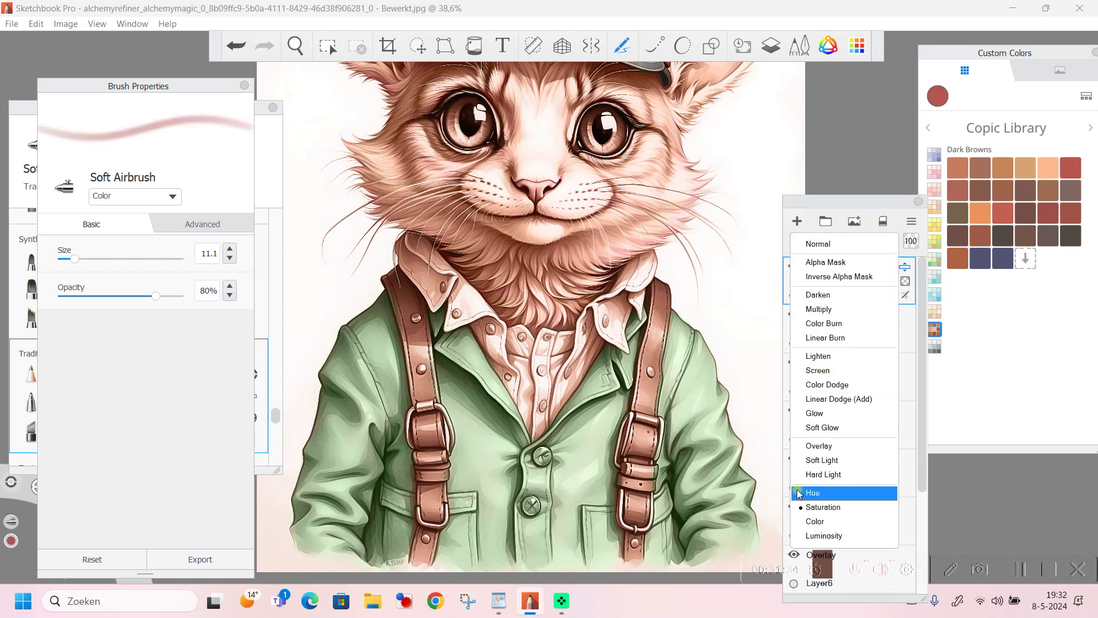
pyautogui.click(815, 522)
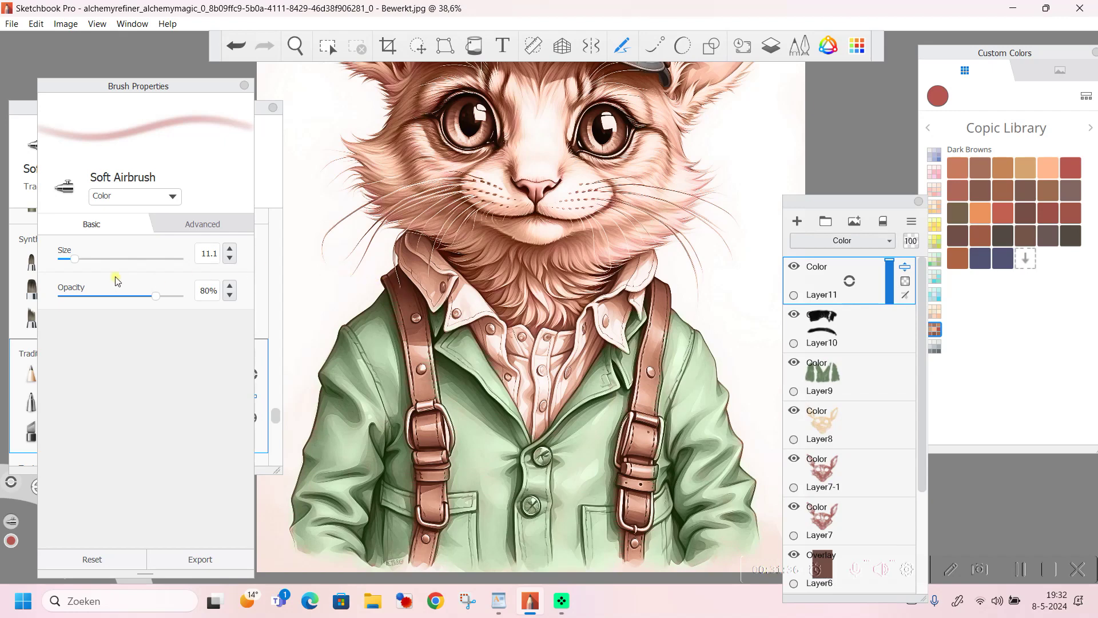
# Step: Airbrush both suspenders red at brush size 24.0, undoing stray strokes, and set the layer's opacity to 65
pyautogui.moveTo(105, 258); pyautogui.dragTo(196, 257)
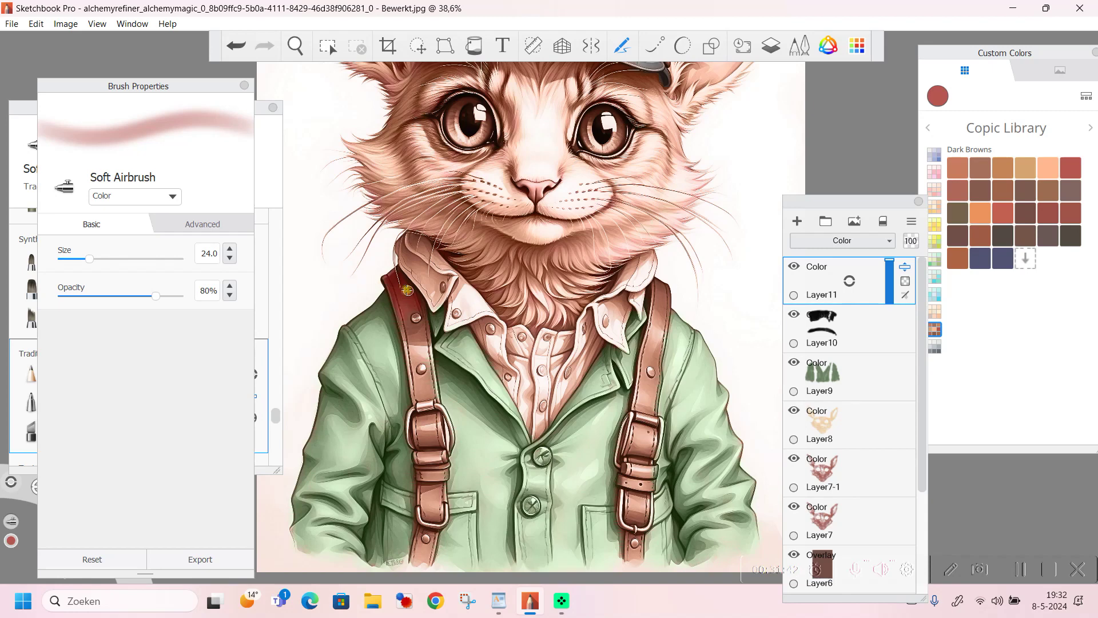
pyautogui.moveTo(890, 261); pyautogui.dragTo(893, 276)
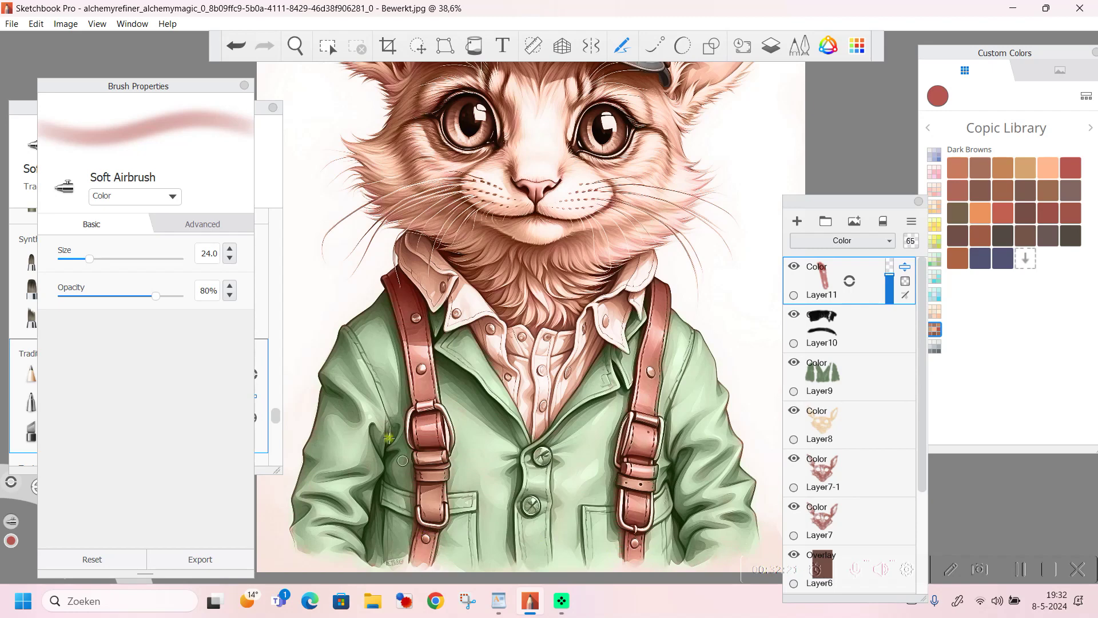
pyautogui.click(232, 48)
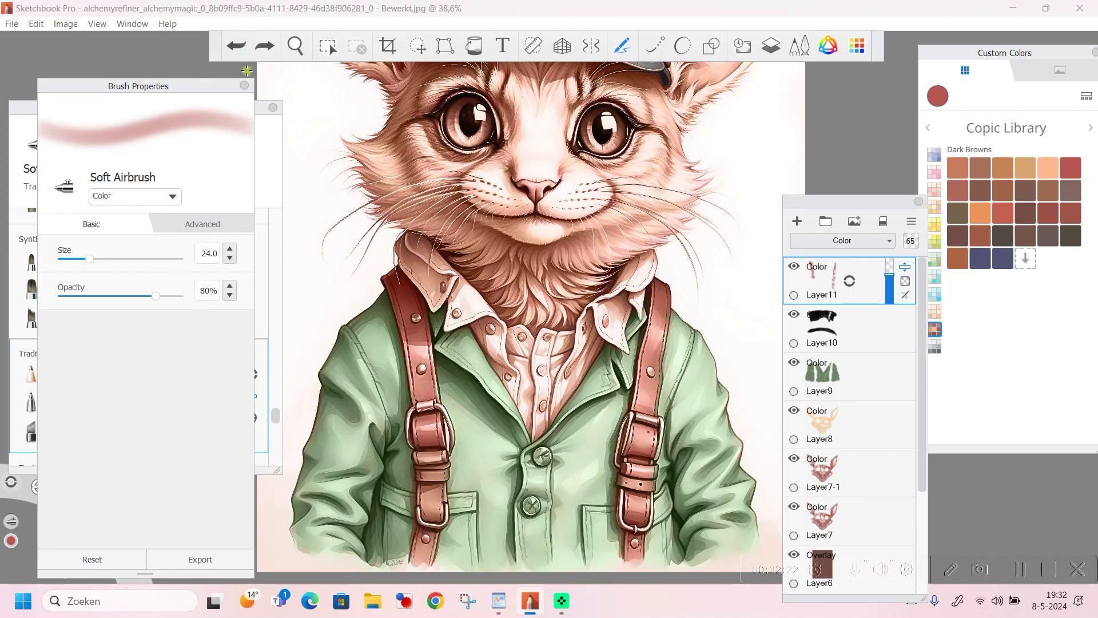
pyautogui.click(242, 50)
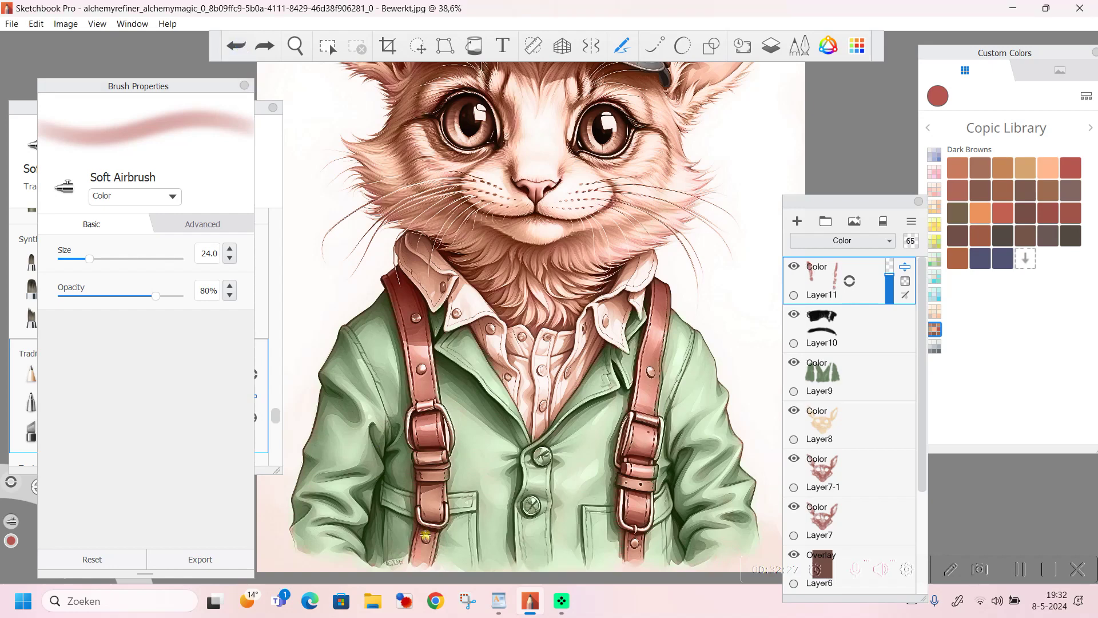
pyautogui.moveTo(426, 535); pyautogui.dragTo(424, 508)
# Step: Airbrush the leather band around the hat red between the goggles and clock, and undo the last stroke
pyautogui.scroll(-3, 654, 333)
pyautogui.scroll(-1, 652, 154)
pyautogui.scroll(2, 648, 195)
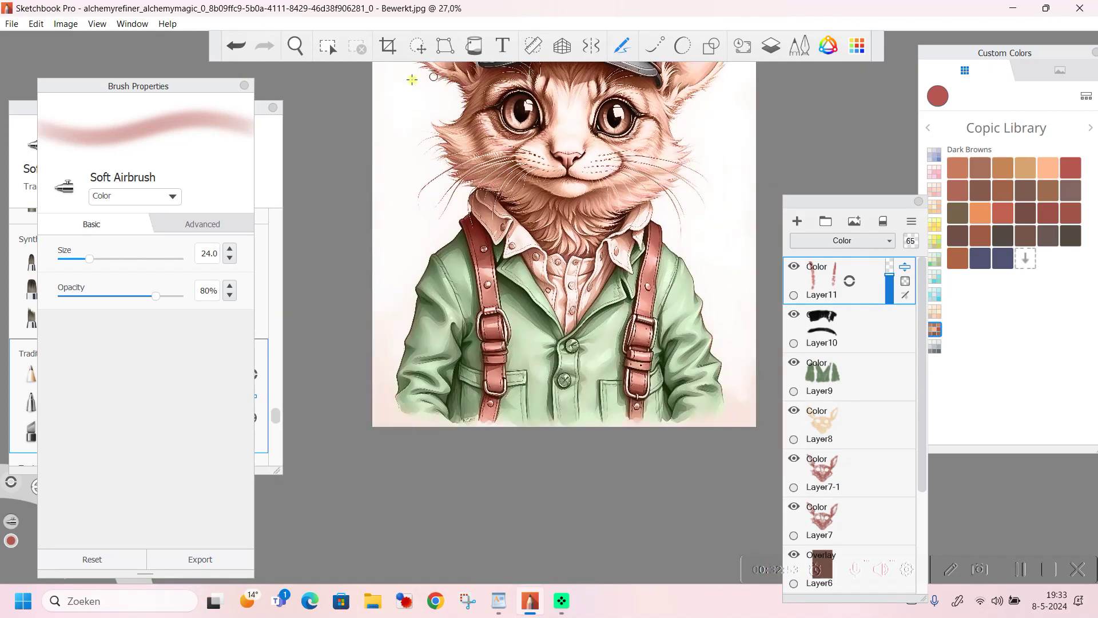
pyautogui.click(296, 46)
pyautogui.scroll(-1, 509, 286)
pyautogui.moveTo(509, 286); pyautogui.dragTo(460, 519)
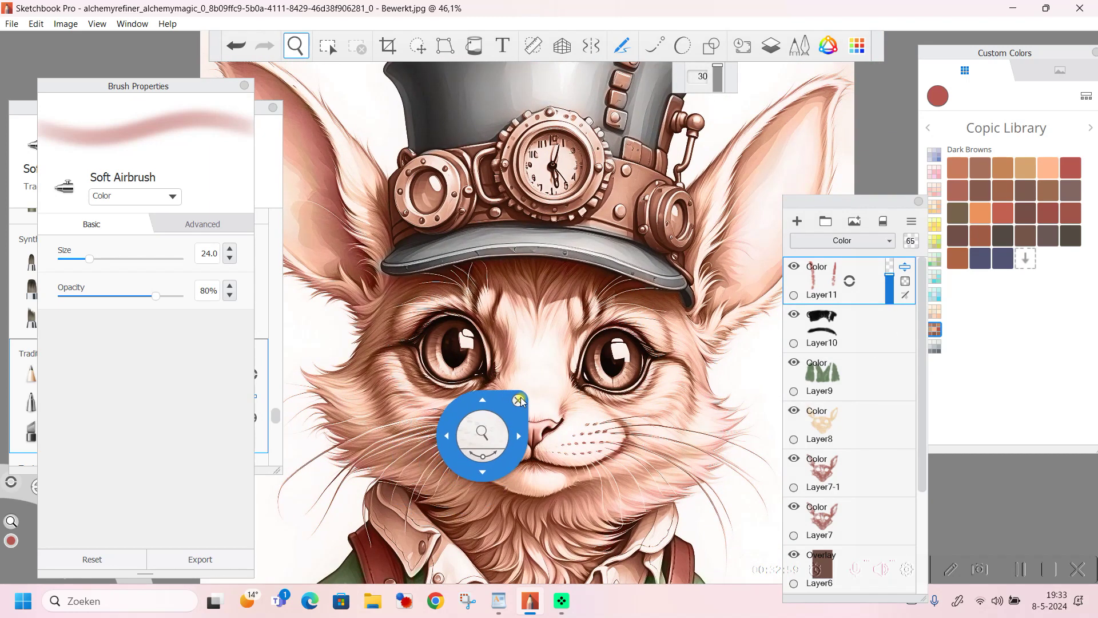
pyautogui.moveTo(519, 401)
pyautogui.mouseDown()
pyautogui.moveTo(474, 136)
pyautogui.moveTo(537, 141)
pyautogui.mouseUp()
pyautogui.click(541, 142)
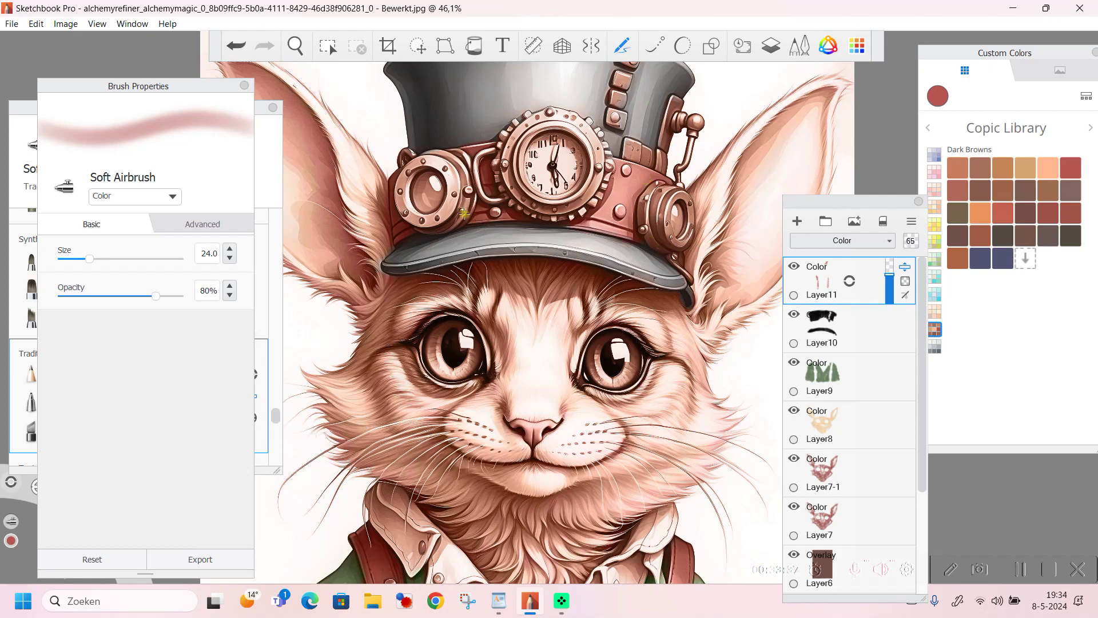
pyautogui.scroll(-2, 503, 206)
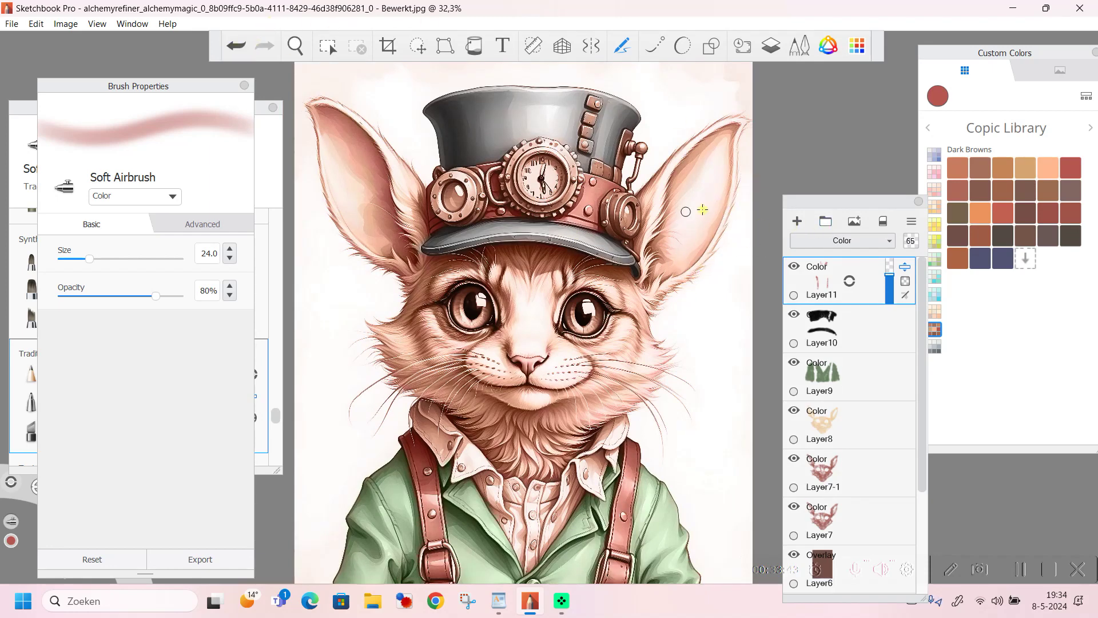
pyautogui.click(235, 46)
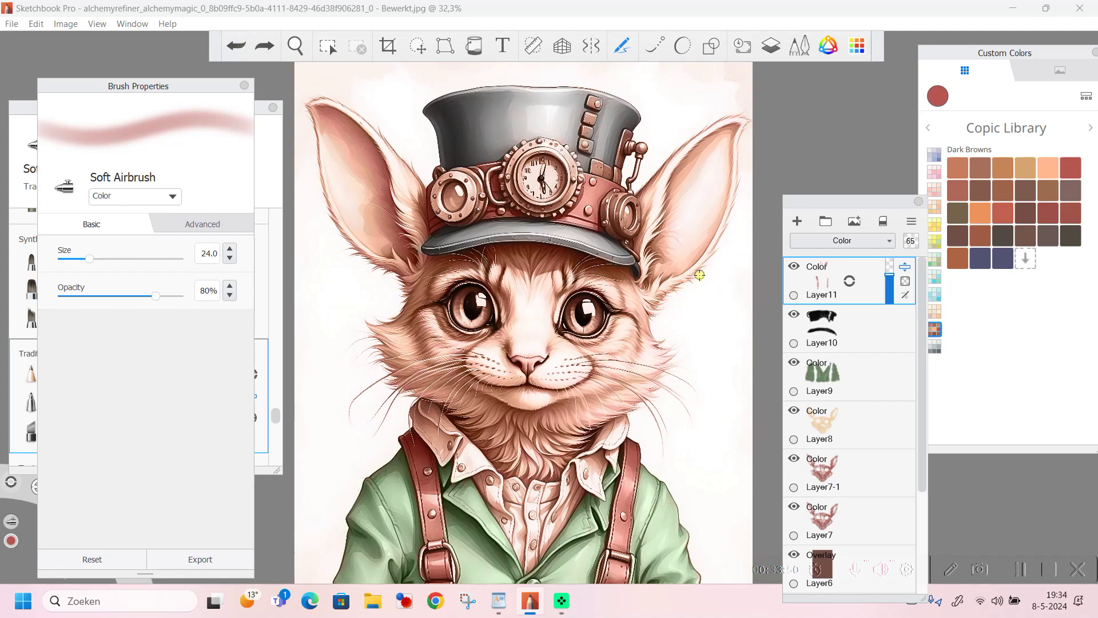
# Step: Add a new layer above the red suspenders and hat band layer
pyautogui.scroll(2, 700, 276)
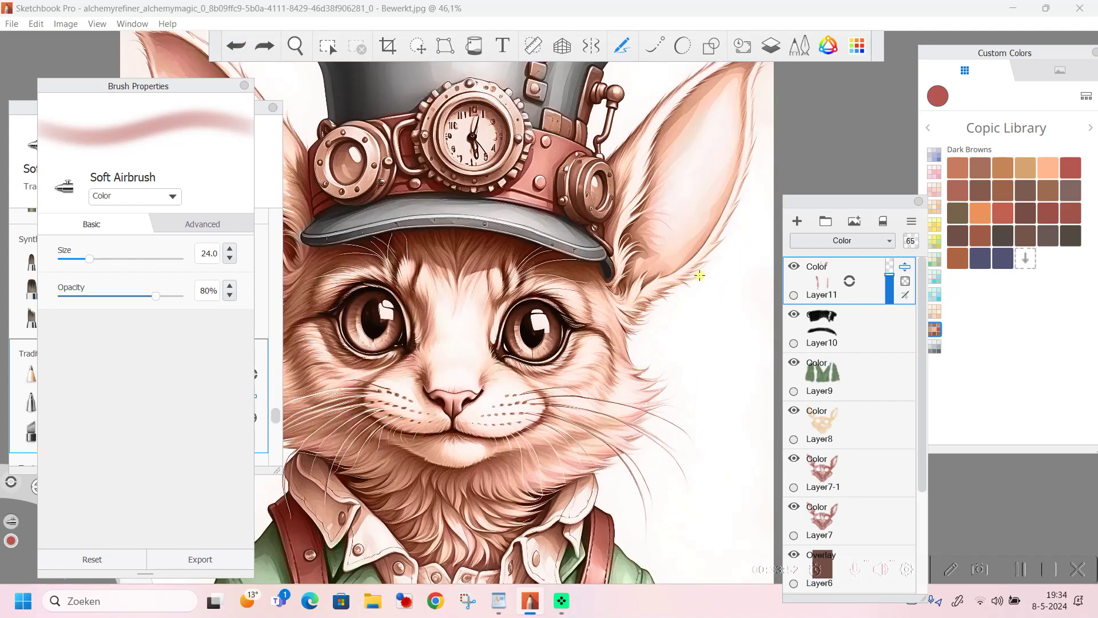
pyautogui.click(295, 47)
pyautogui.moveTo(465, 212); pyautogui.dragTo(780, 203)
pyautogui.click(801, 223)
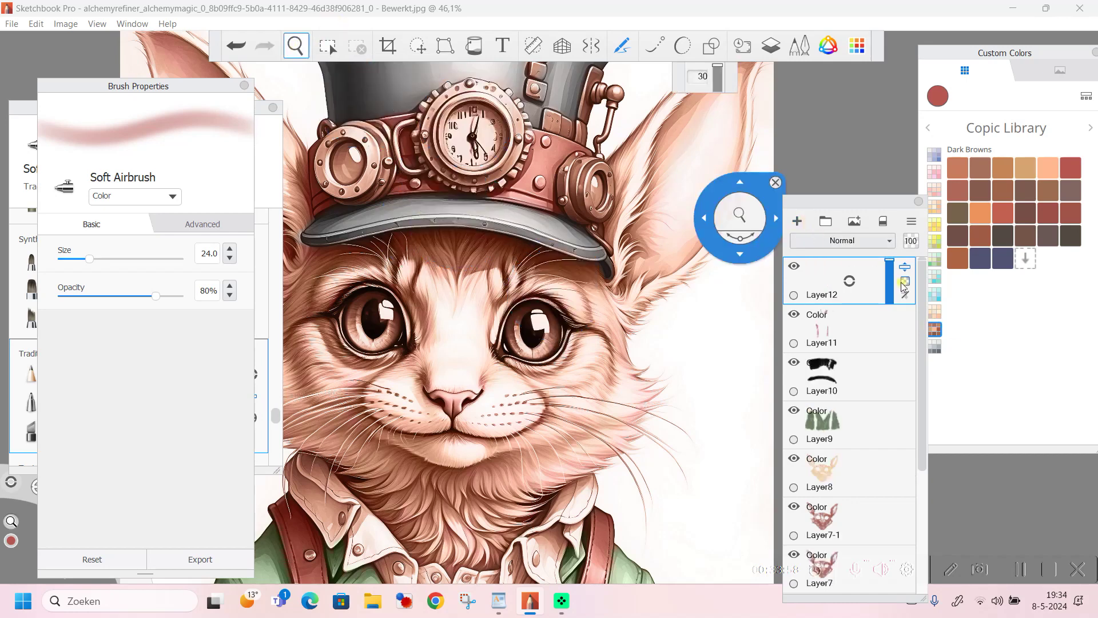
# Step: Set the new layer's blending to Color and airbrush the cat's nose with a pinkish red from the Copic Reds
pyautogui.click(897, 241)
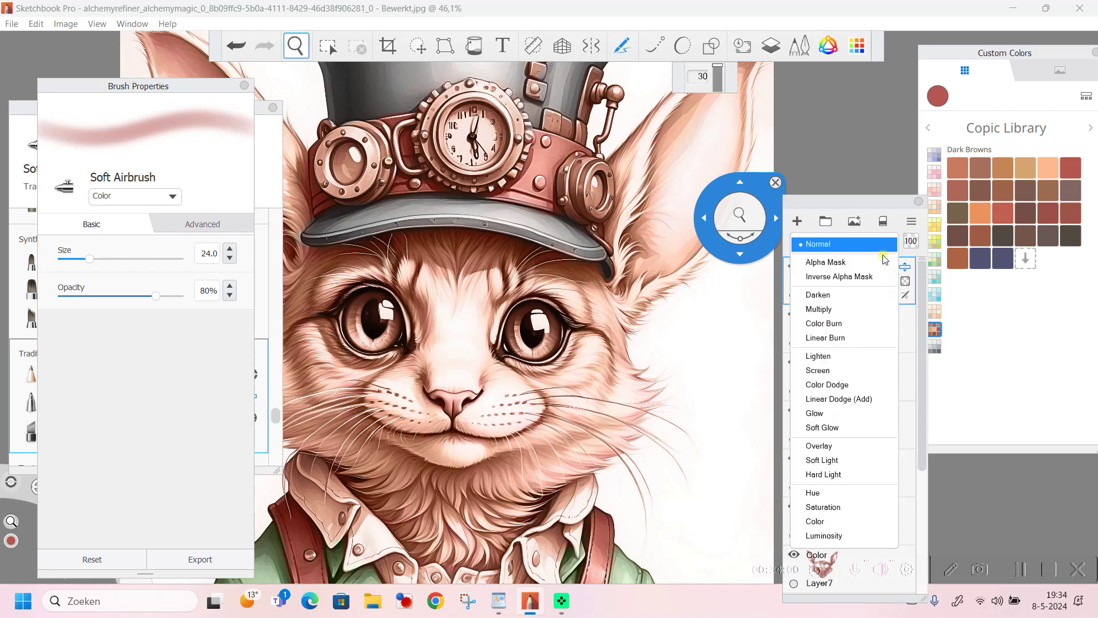
pyautogui.click(825, 522)
pyautogui.click(296, 46)
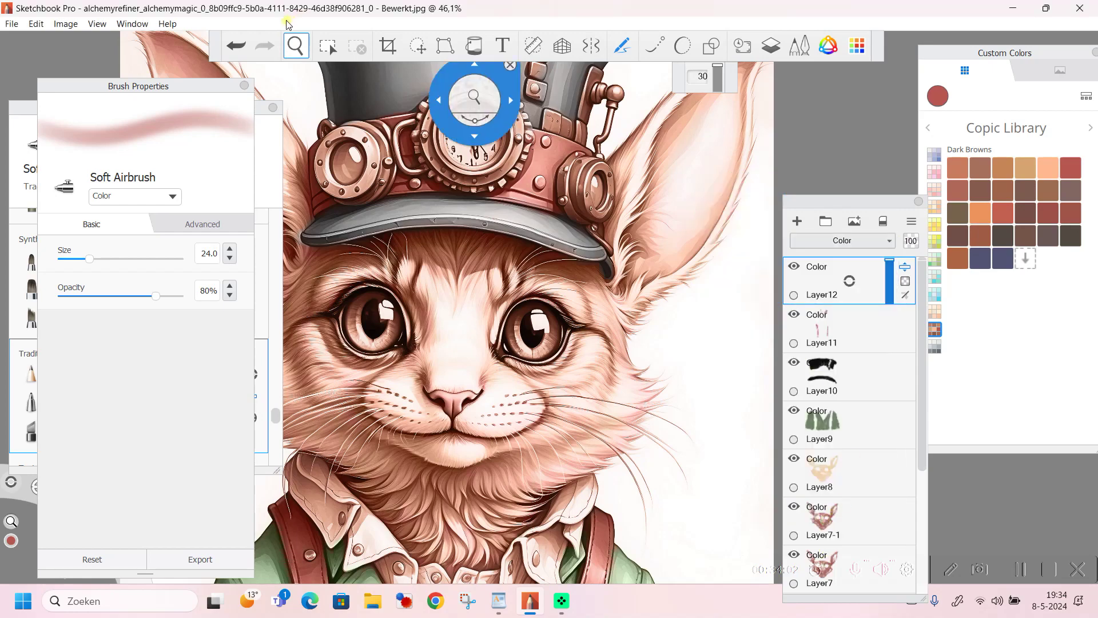
pyautogui.click(315, 78)
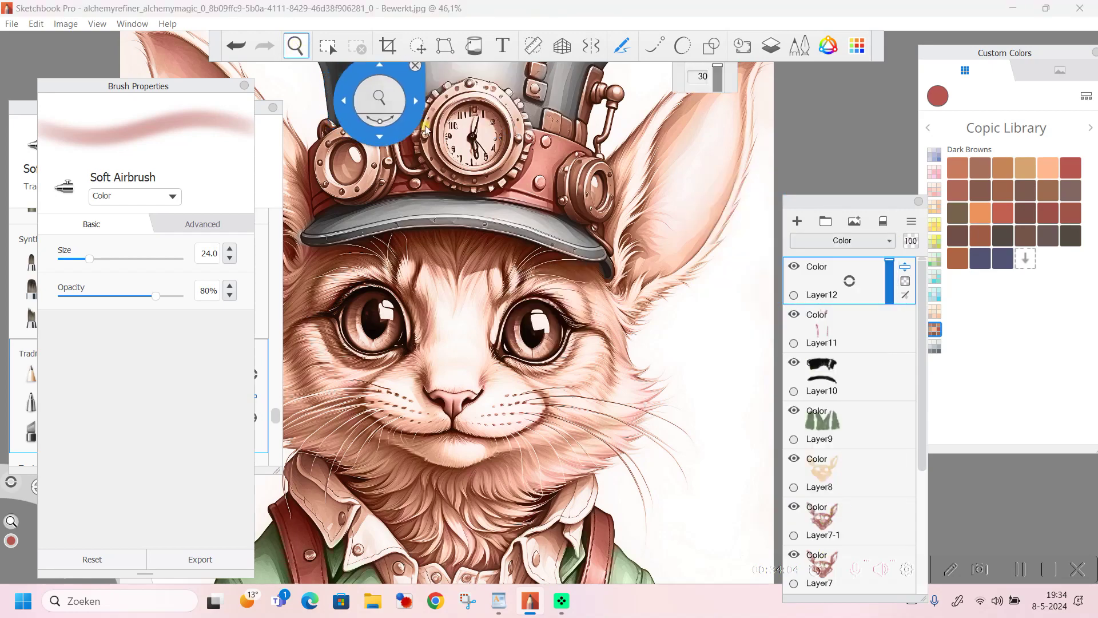
pyautogui.scroll(-3, 368, 98)
pyautogui.moveTo(652, 204); pyautogui.dragTo(612, 170)
pyautogui.scroll(3, 612, 170)
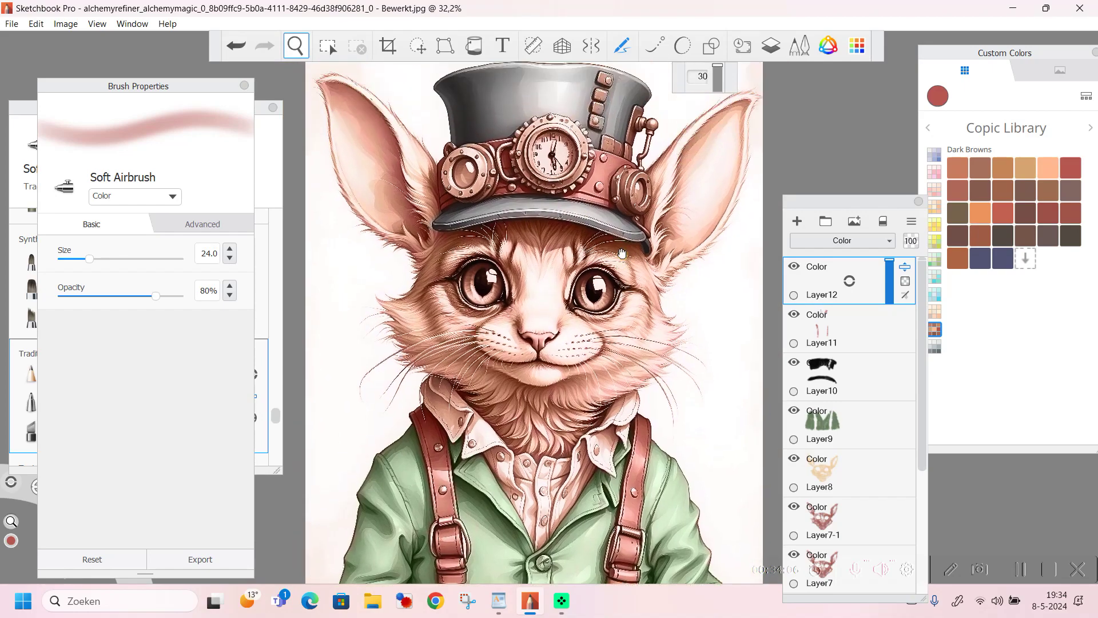
pyautogui.moveTo(634, 269); pyautogui.dragTo(675, 272)
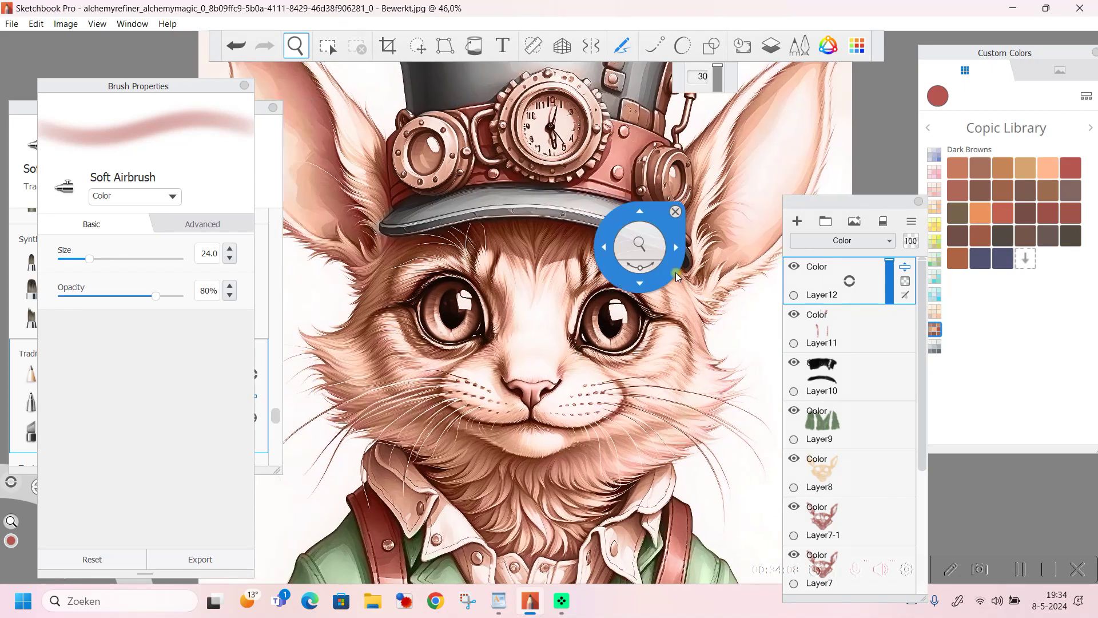
pyautogui.click(676, 212)
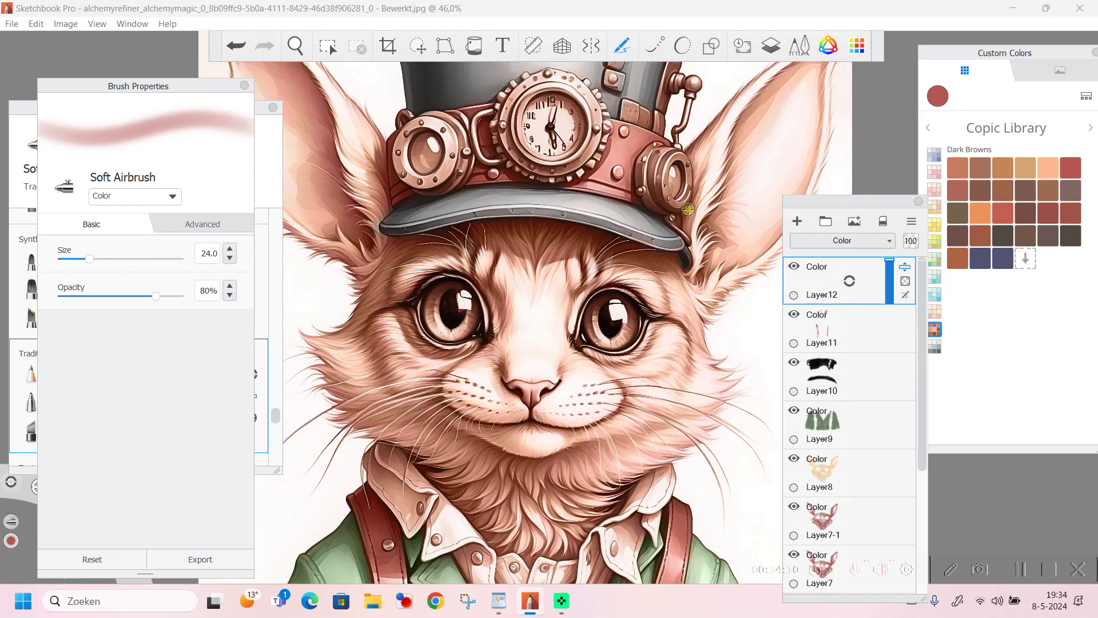
pyautogui.click(936, 171)
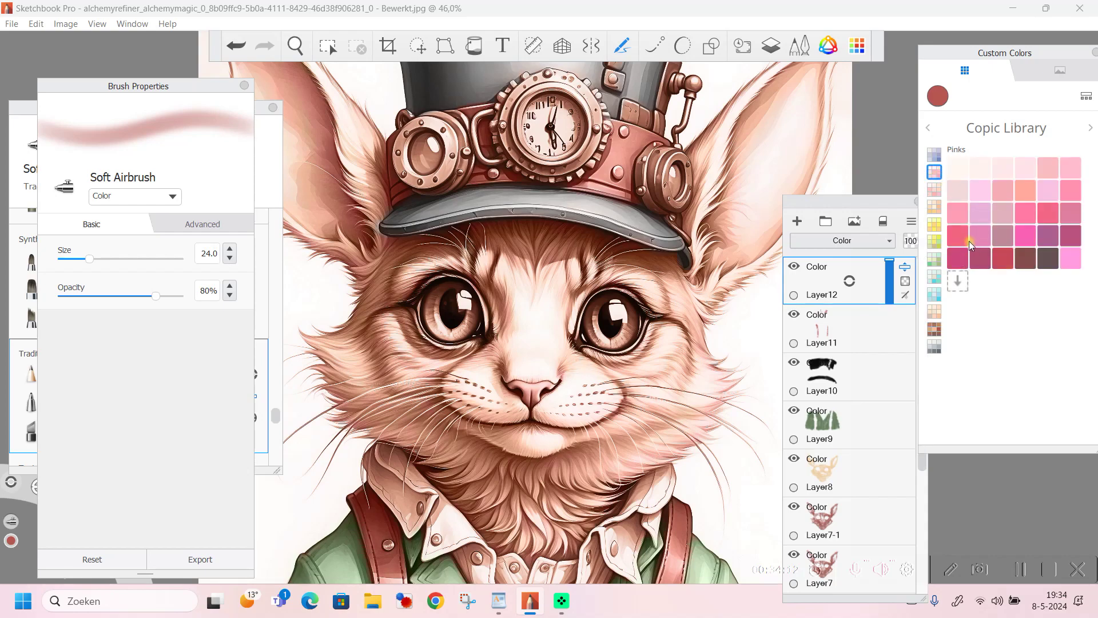
pyautogui.click(936, 190)
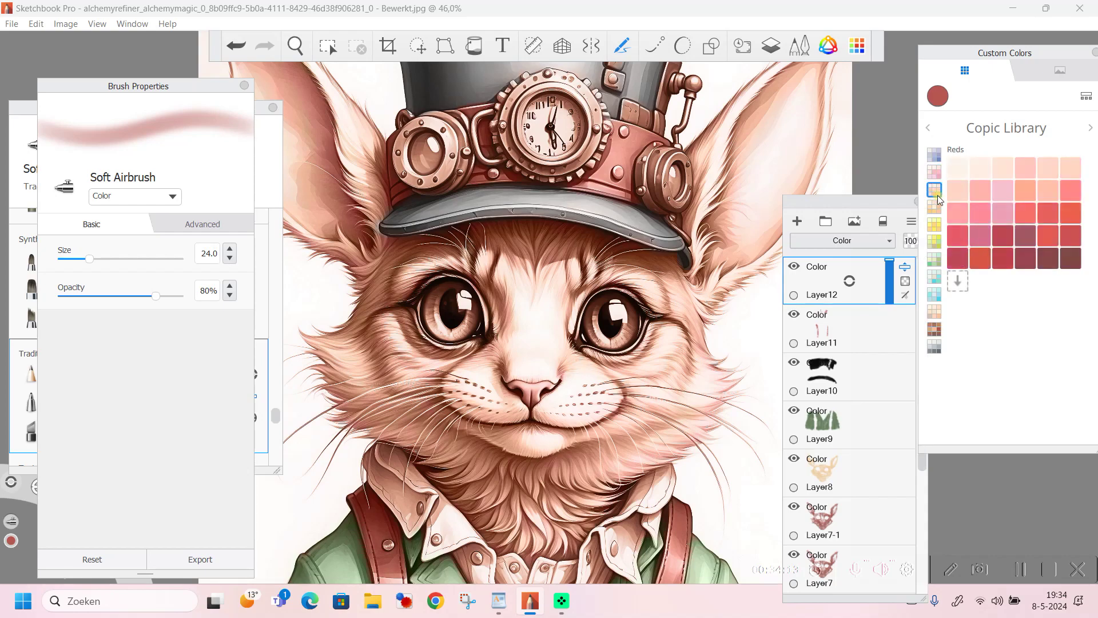
pyautogui.click(962, 238)
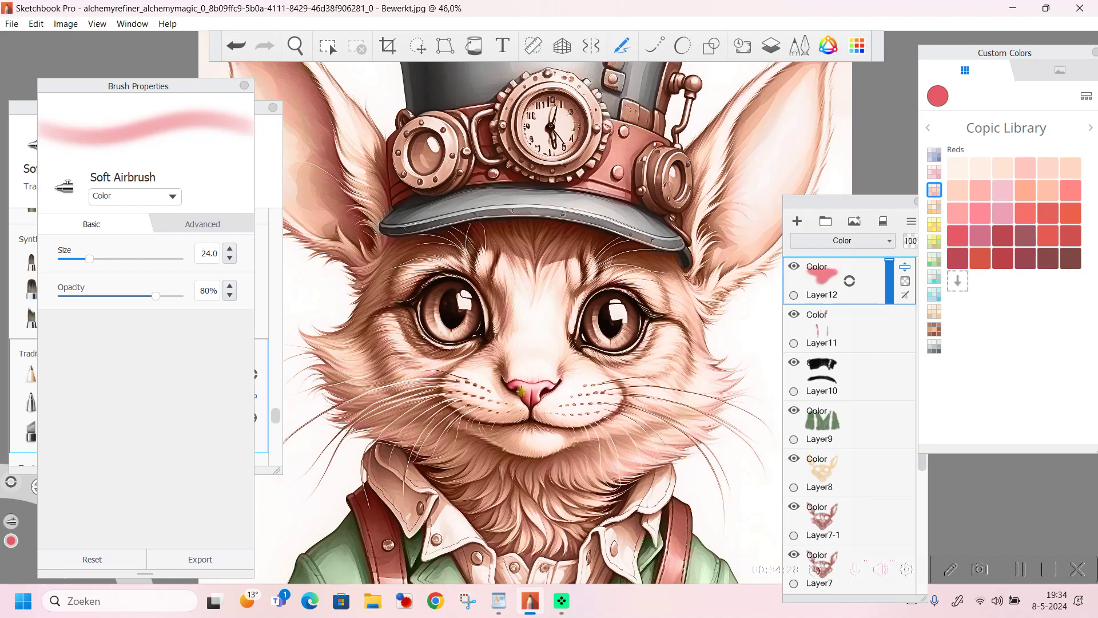
pyautogui.scroll(-1, 521, 391)
pyautogui.scroll(1, 536, 406)
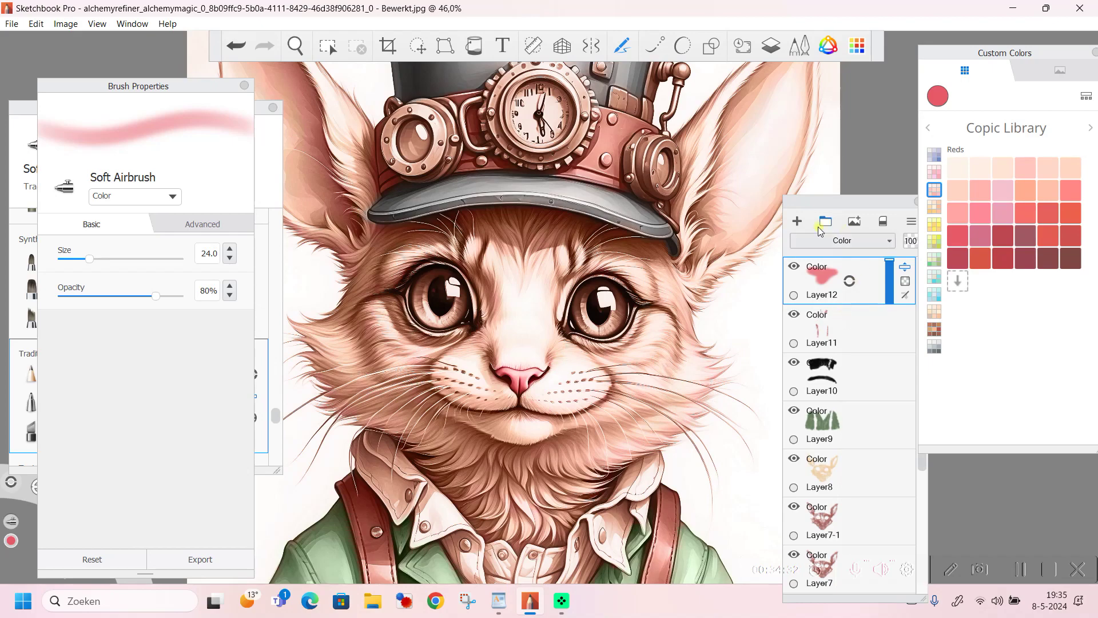
# Step: Add a layer with Color blending and airbrush the lower part of both irises bright yellow from the Copic Yellows
pyautogui.click(799, 222)
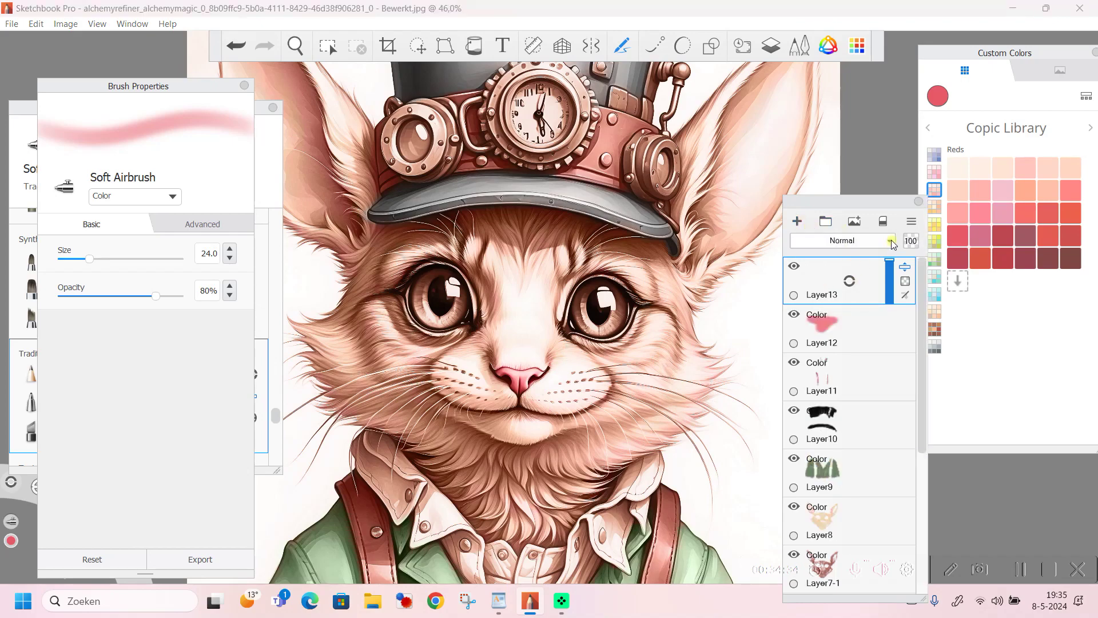
pyautogui.click(880, 241)
pyautogui.click(851, 521)
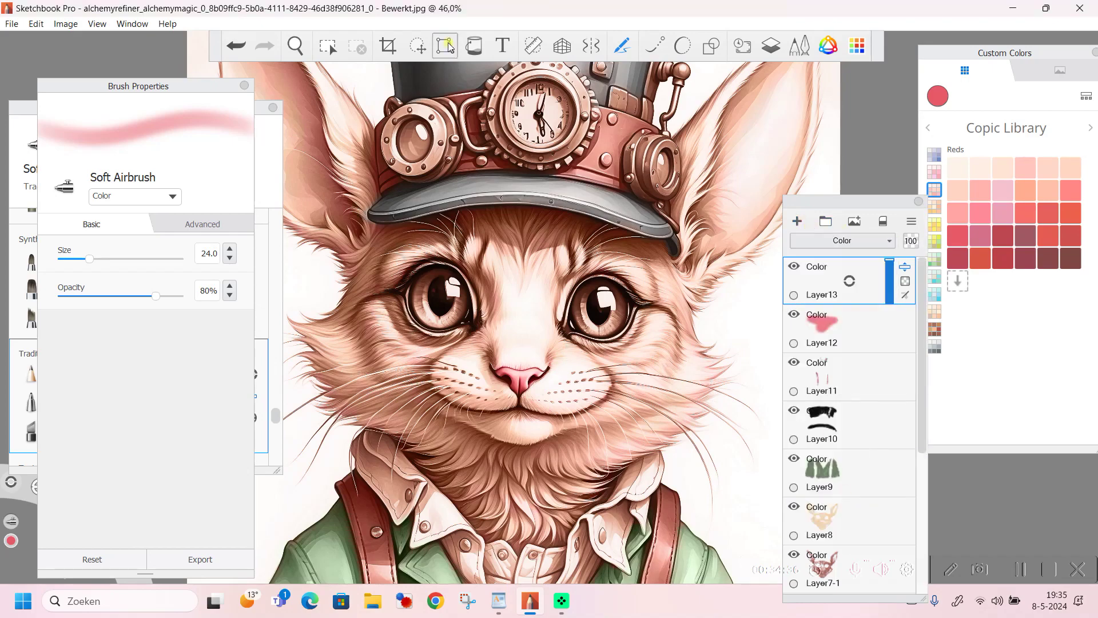
pyautogui.click(296, 46)
pyautogui.scroll(-2, 526, 176)
pyautogui.scroll(3, 526, 176)
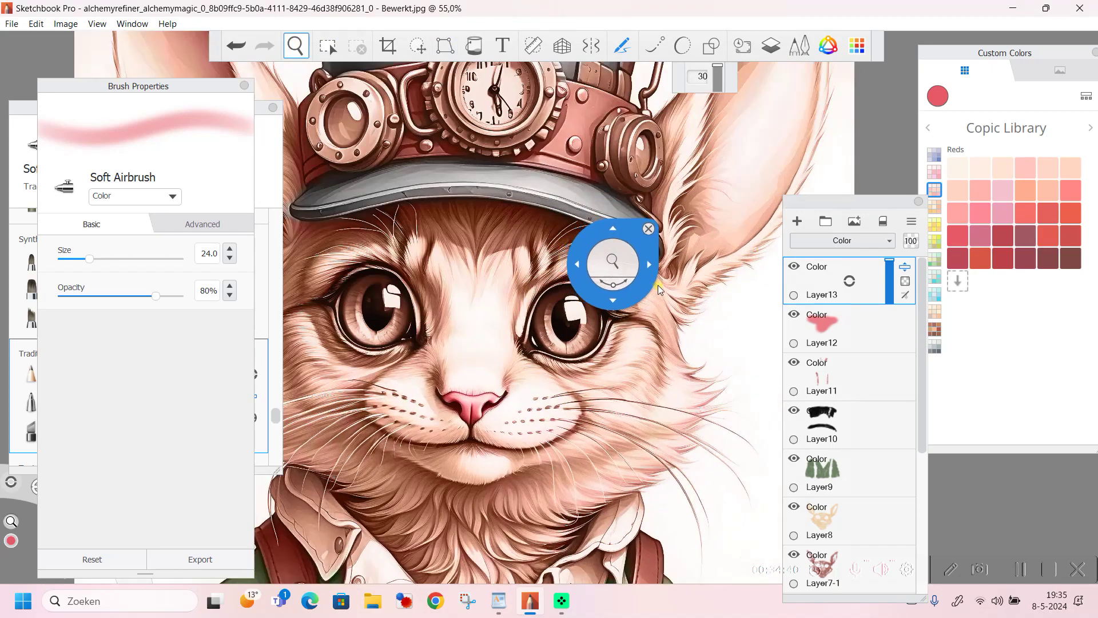
pyautogui.moveTo(658, 285); pyautogui.dragTo(712, 270)
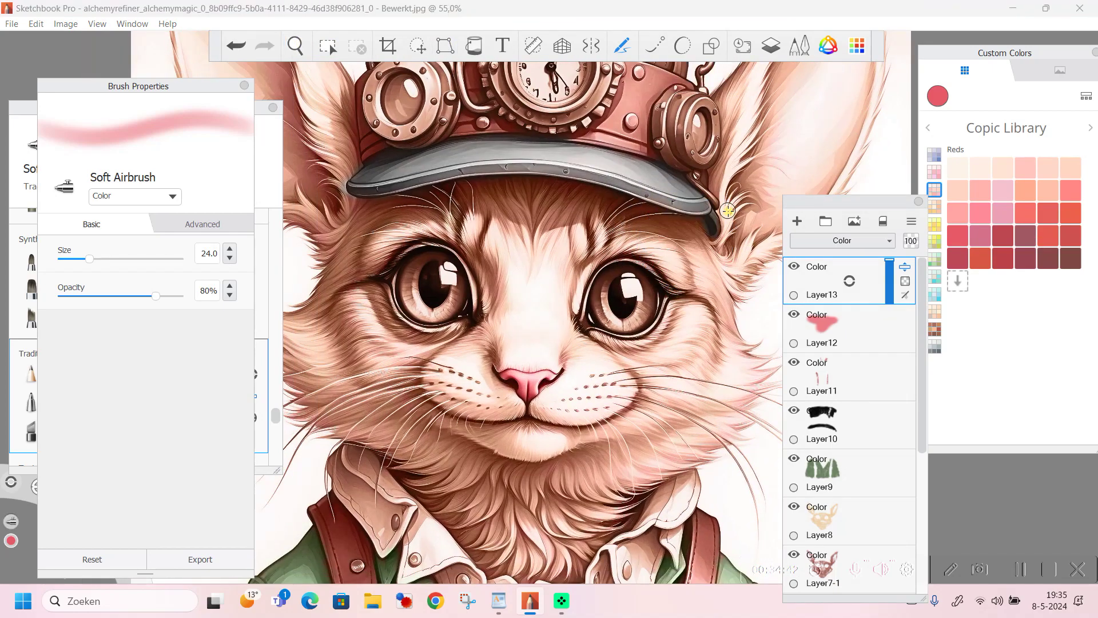
pyautogui.click(936, 227)
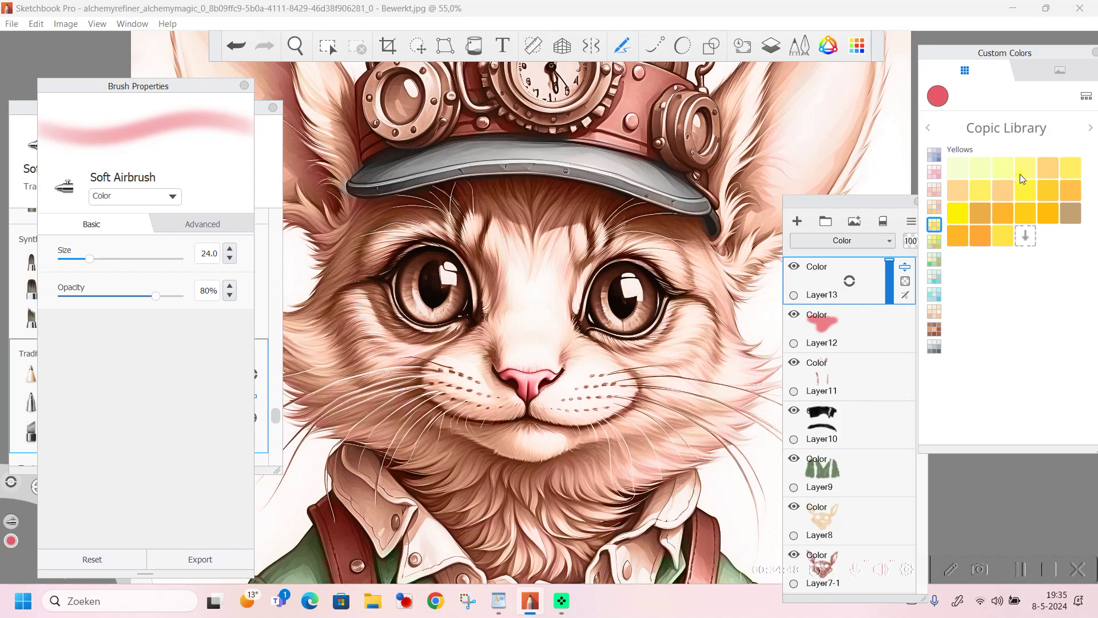
pyautogui.click(960, 213)
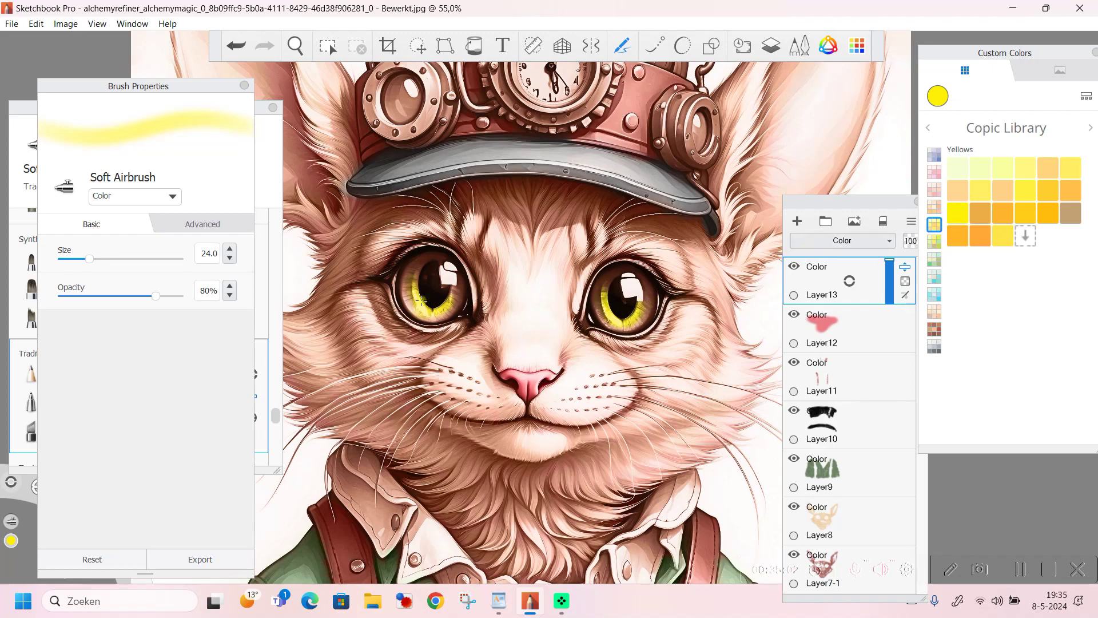
# Step: Add a layer with Color blending above the yellow eye layer and pick a bright cyan from the Copic Blues
pyautogui.click(798, 222)
pyautogui.click(842, 240)
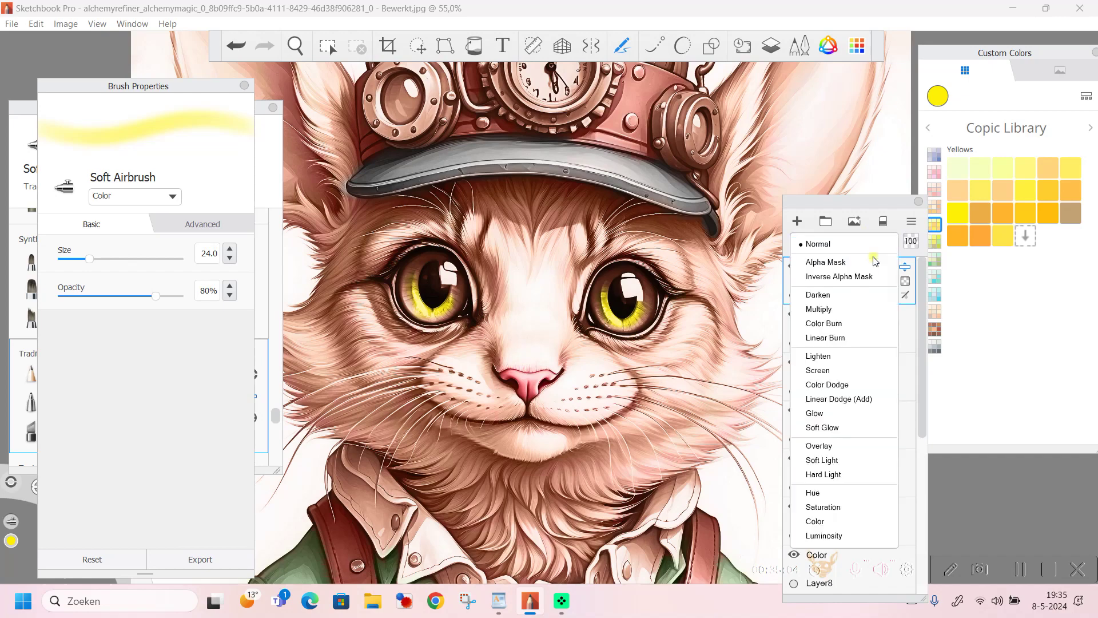
pyautogui.click(832, 520)
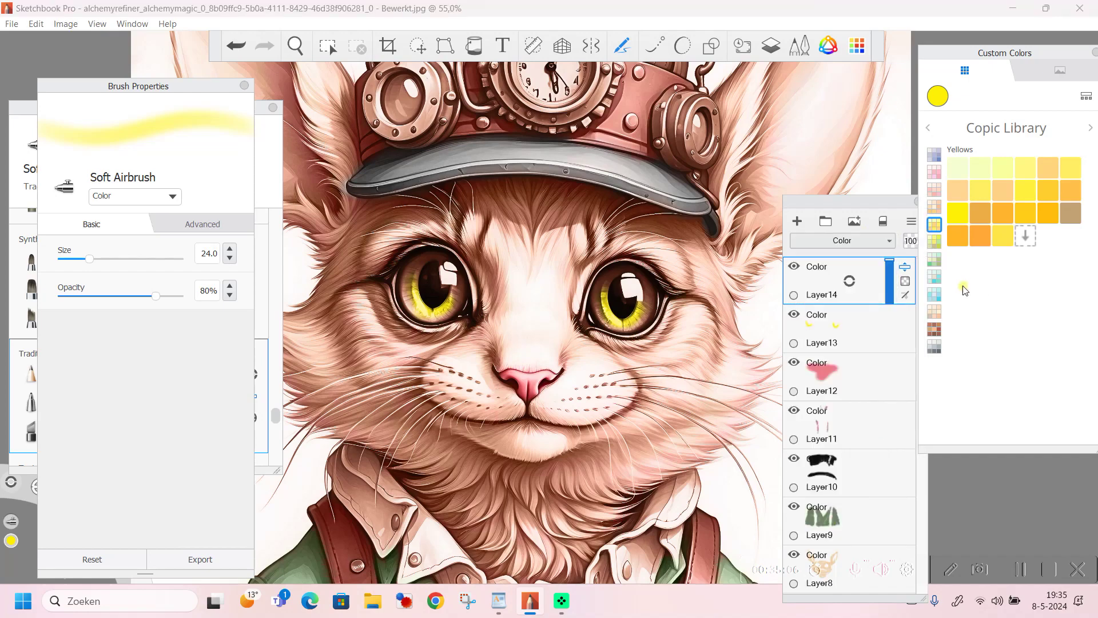
pyautogui.click(934, 295)
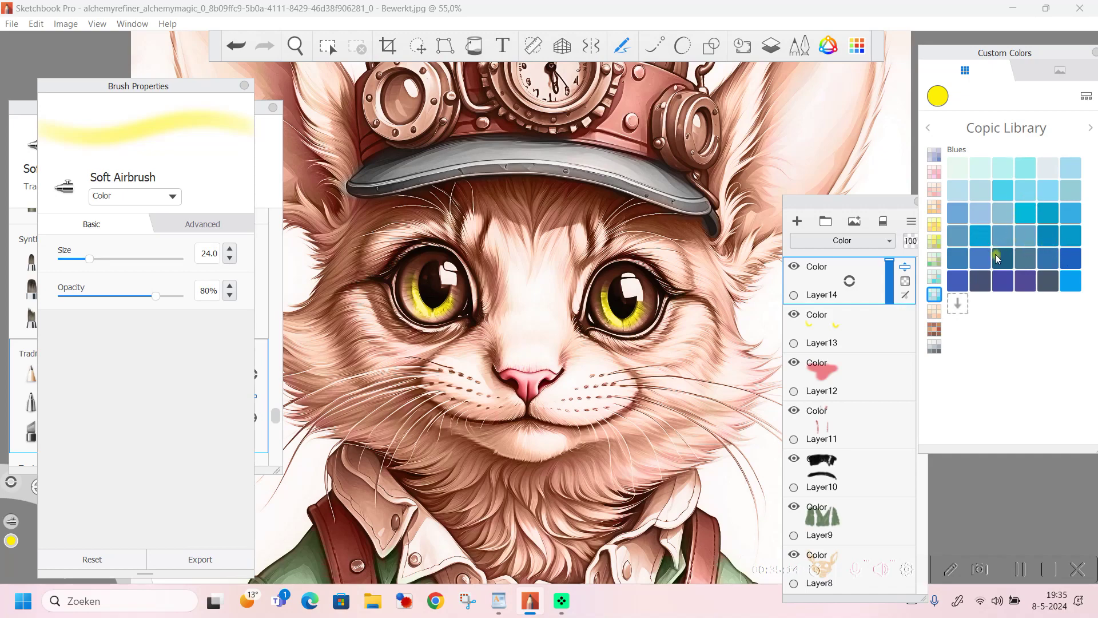
pyautogui.click(1025, 214)
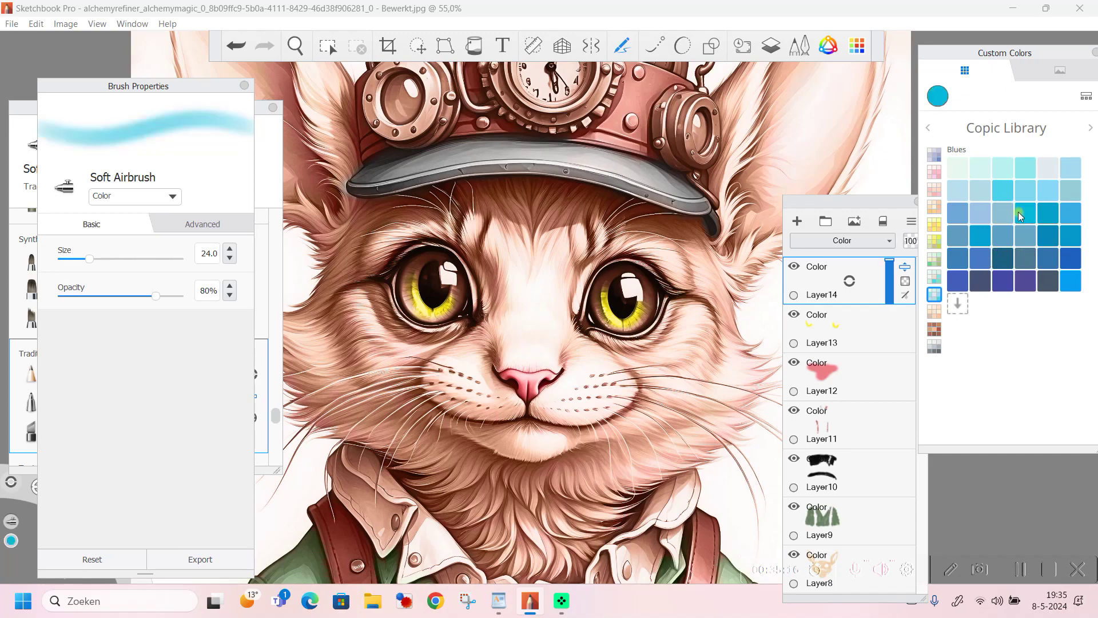
# Step: Airbrush cyan around the outer irises of both eyes and over the two goggle lenses on the hat
pyautogui.moveTo(416, 267); pyautogui.dragTo(408, 285)
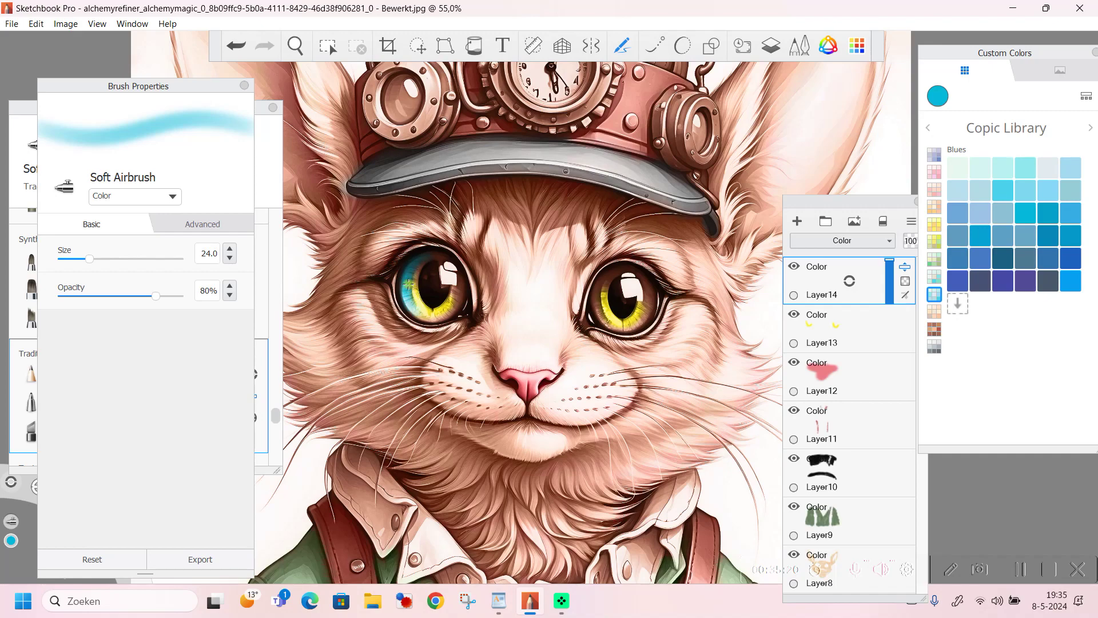
pyautogui.moveTo(423, 314)
pyautogui.mouseDown()
pyautogui.moveTo(444, 268)
pyautogui.moveTo(460, 285)
pyautogui.moveTo(452, 309)
pyautogui.mouseUp()
pyautogui.moveTo(613, 275); pyautogui.dragTo(600, 292)
pyautogui.moveTo(409, 95); pyautogui.dragTo(400, 105)
pyautogui.moveTo(690, 133); pyautogui.dragTo(699, 136)
# Step: Set the opacity of the cyan eyes and lenses layer to 80
pyautogui.scroll(-5, 696, 118)
pyautogui.click(295, 46)
pyautogui.moveTo(557, 174); pyautogui.dragTo(664, 206)
pyautogui.click(647, 187)
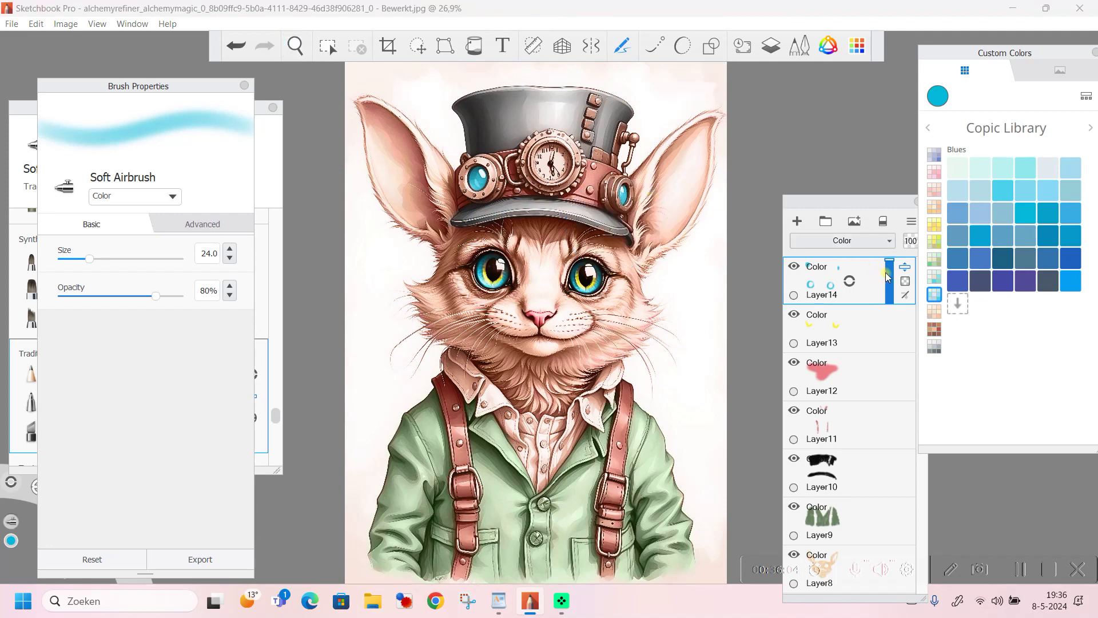
pyautogui.moveTo(891, 268)
pyautogui.mouseDown()
pyautogui.moveTo(894, 286)
pyautogui.moveTo(898, 250)
pyautogui.moveTo(894, 306)
pyautogui.moveTo(894, 262)
pyautogui.moveTo(893, 271)
pyautogui.mouseUp()
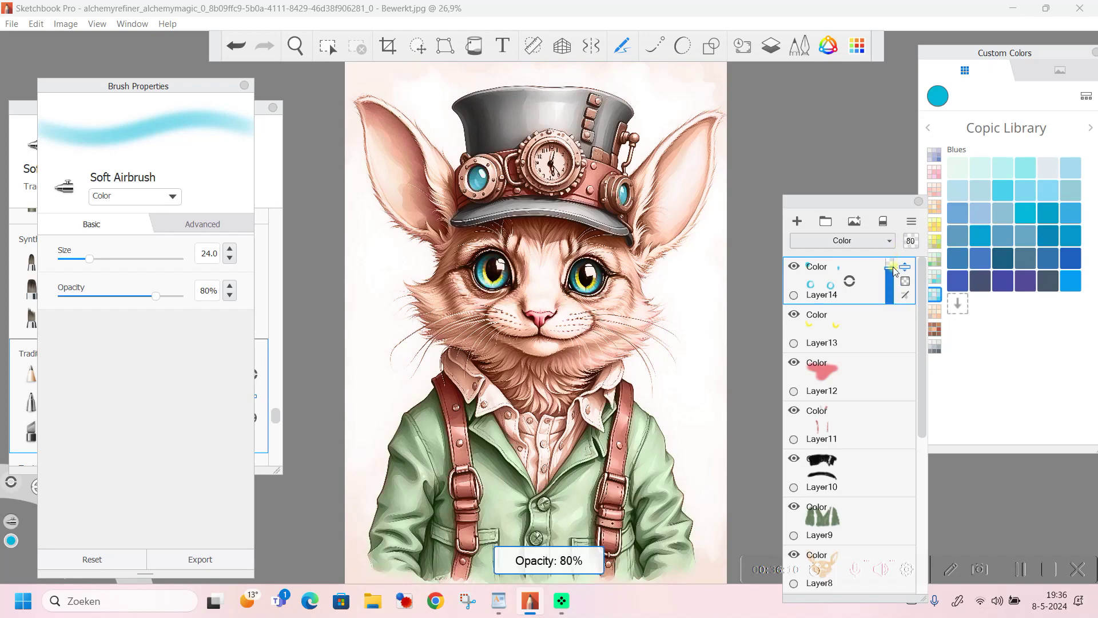
# Step: Airbrush cyan over the pupils and highlights of both eyes on the same layer
pyautogui.click(296, 45)
pyautogui.moveTo(338, 102); pyautogui.dragTo(389, 212)
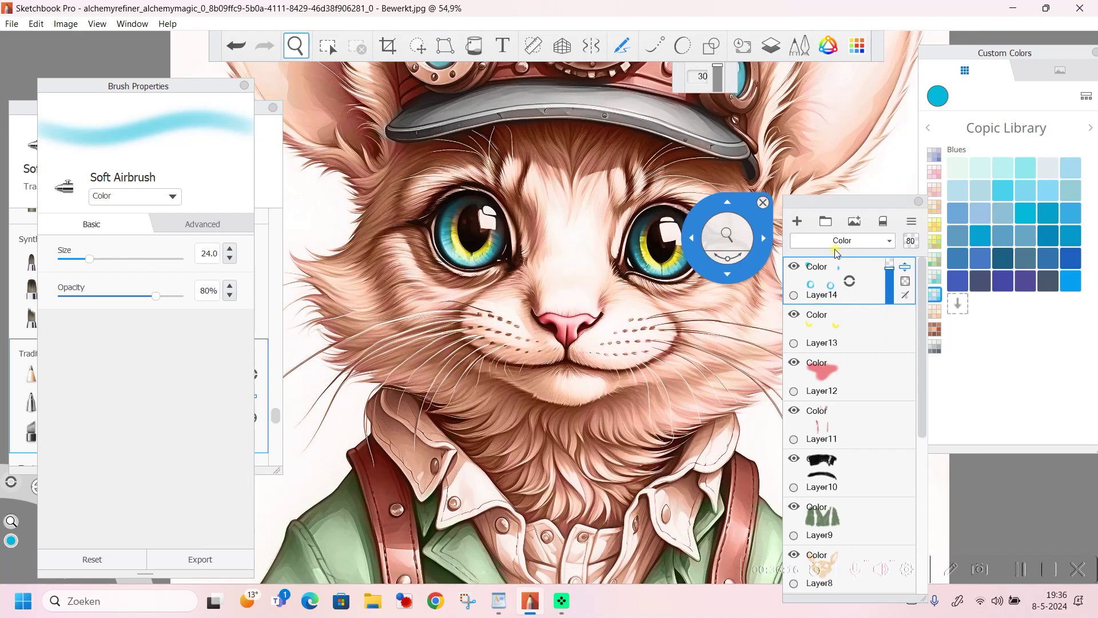
pyautogui.moveTo(701, 233); pyautogui.dragTo(437, 183)
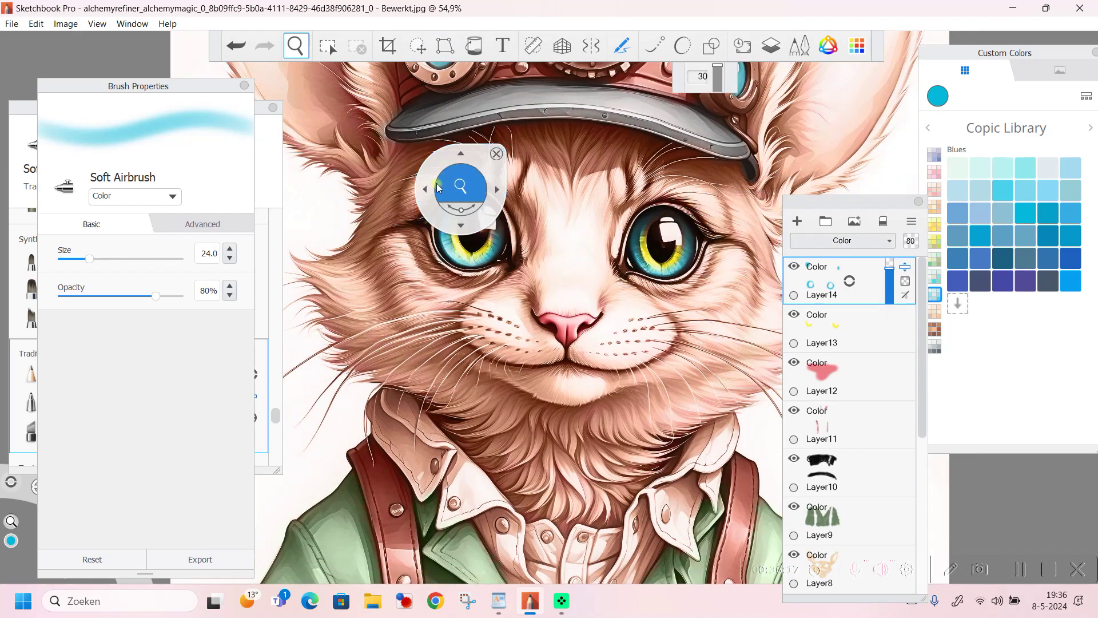
pyautogui.click(500, 152)
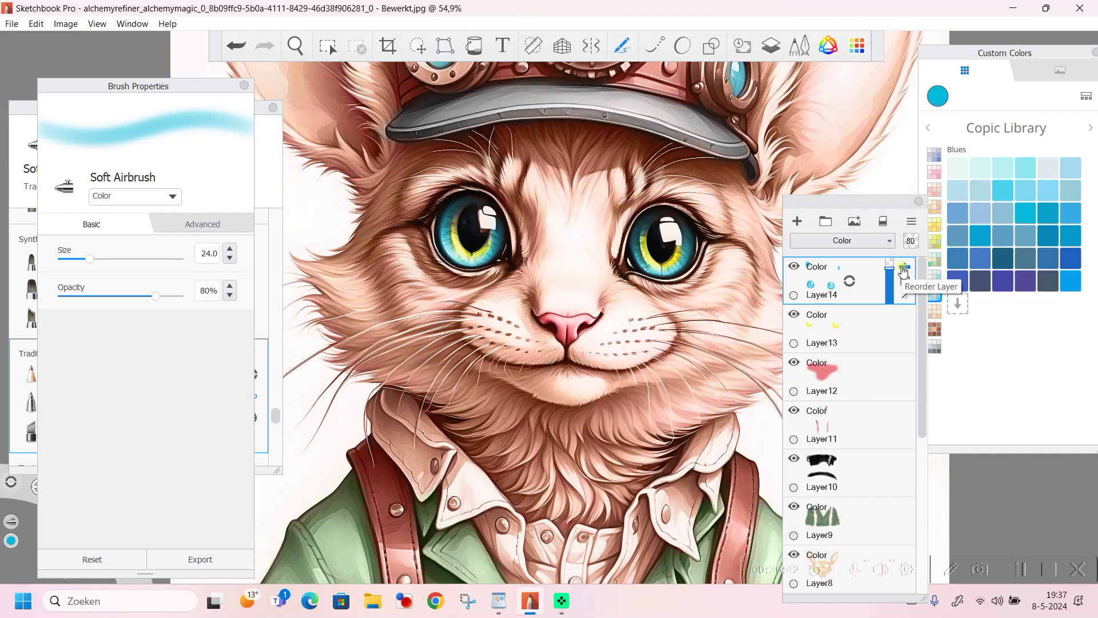
# Step: Add a new layer above the cyan layer and set its blending to Color
pyautogui.moveTo(903, 271); pyautogui.dragTo(874, 355)
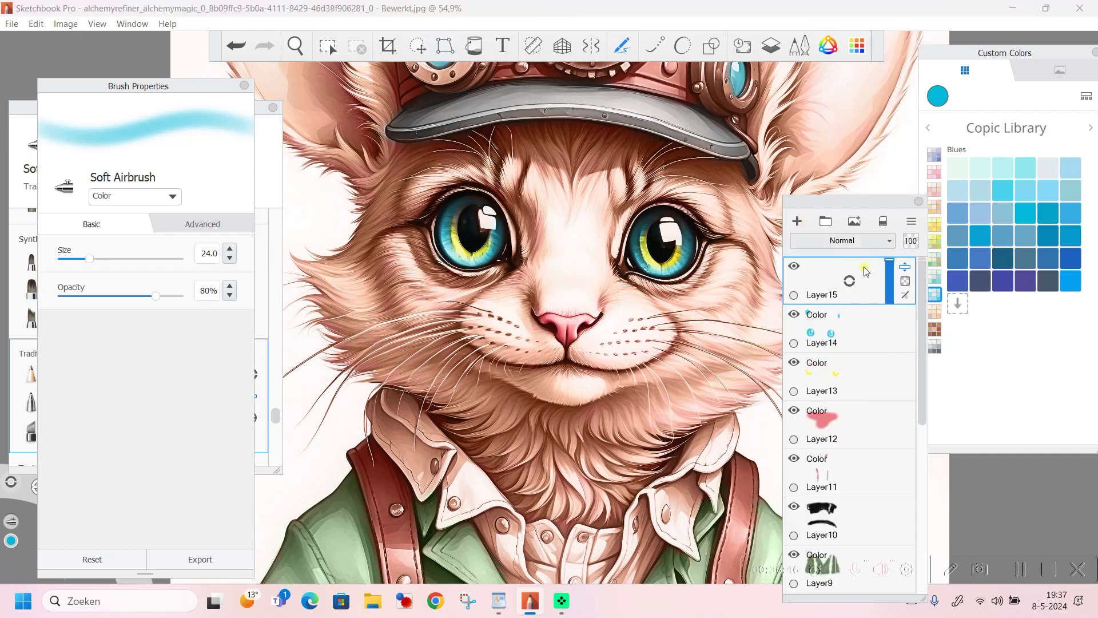
pyautogui.click(888, 242)
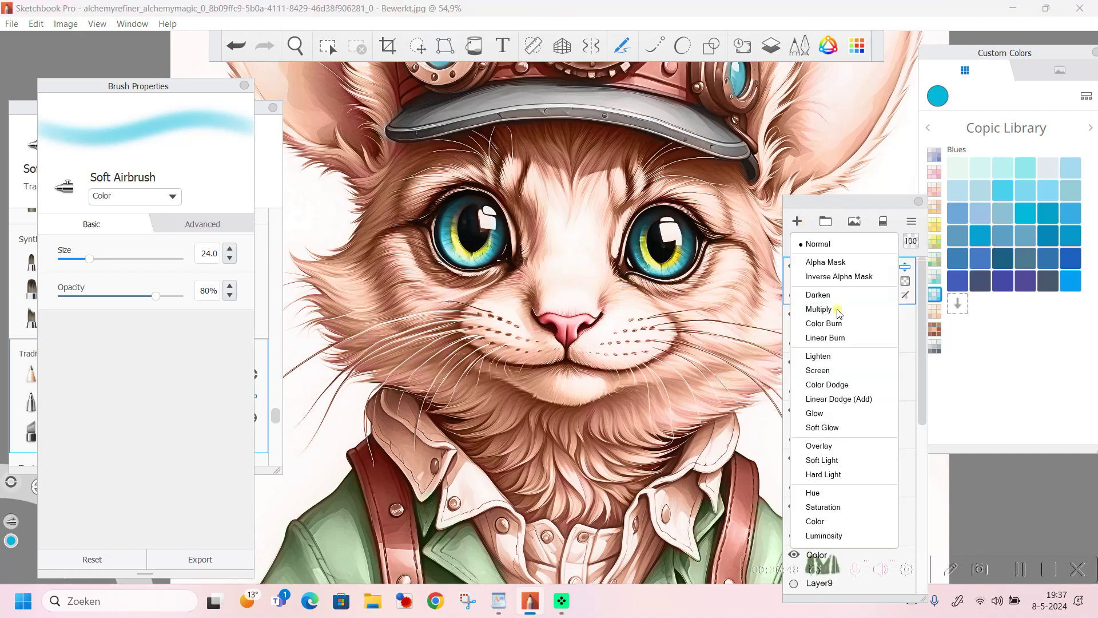
pyautogui.click(815, 521)
# Step: Add another new layer above the empty Color layer
pyautogui.click(296, 46)
pyautogui.moveTo(385, 93); pyautogui.dragTo(538, 234)
pyautogui.scroll(3, 527, 297)
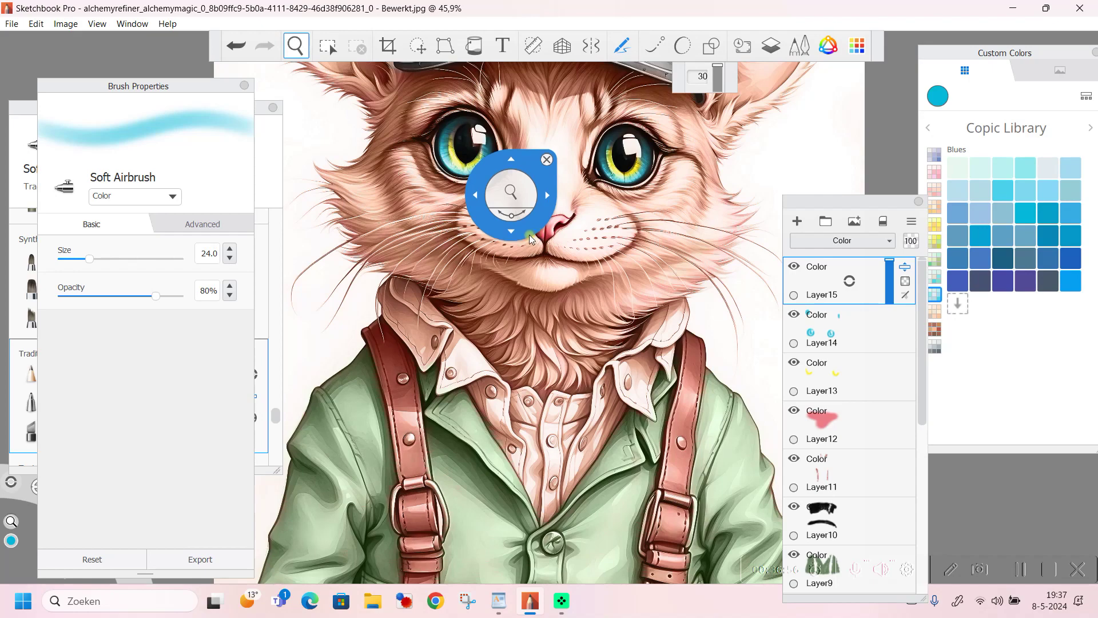
pyautogui.scroll(-2, 530, 235)
pyautogui.moveTo(528, 238); pyautogui.dragTo(753, 259)
pyautogui.click(797, 221)
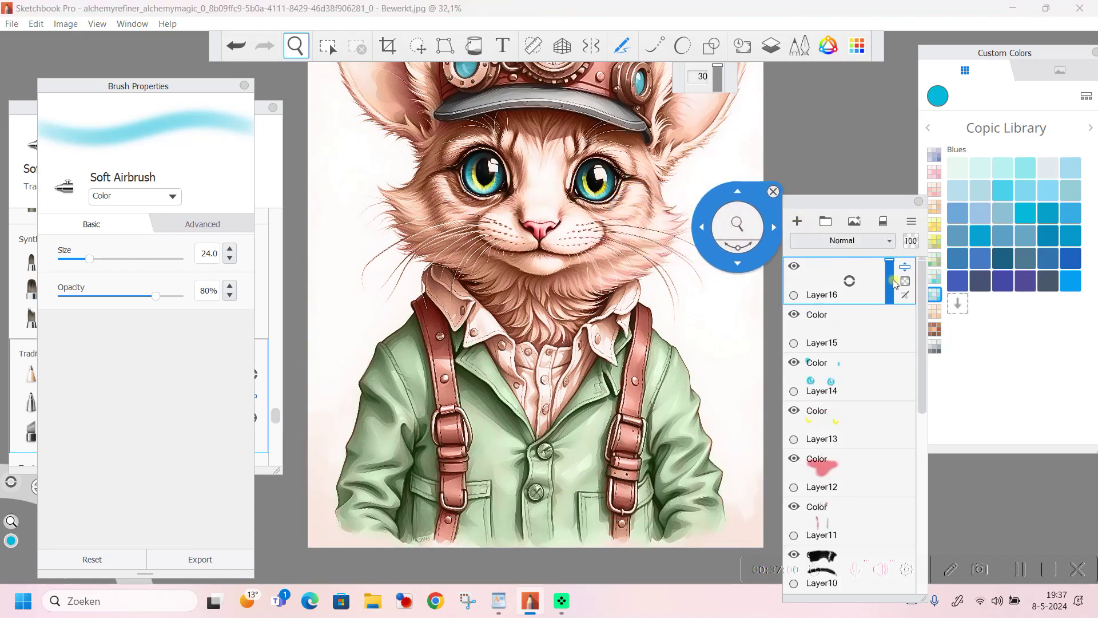
# Step: Pick the palest mint swatch from the Copic Blues and set the Soft Airbrush size to 48
pyautogui.click(964, 351)
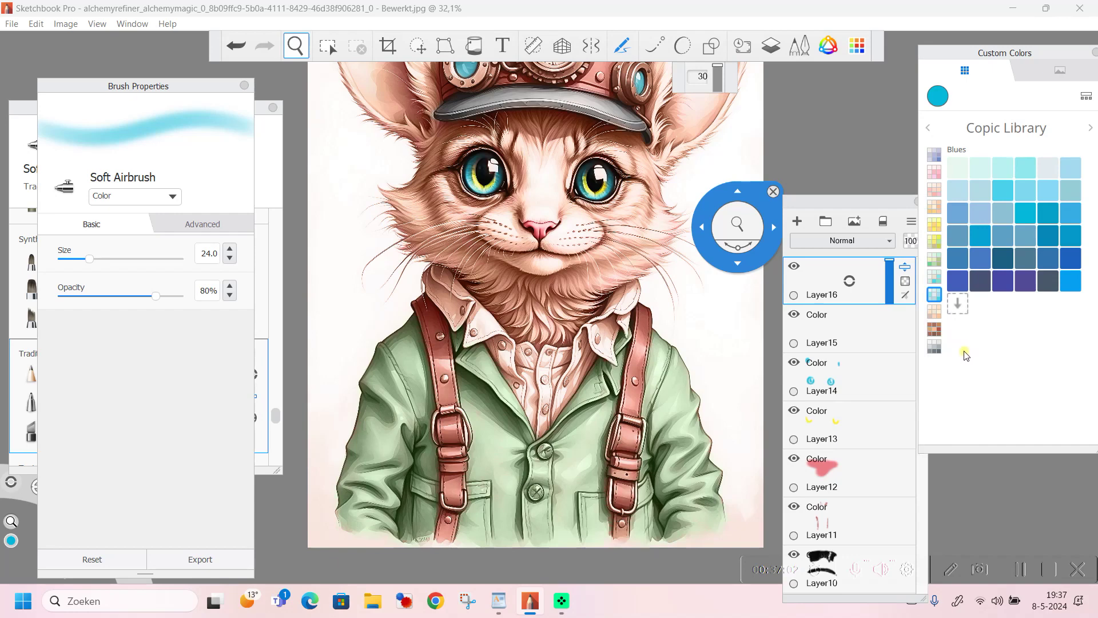
pyautogui.click(936, 312)
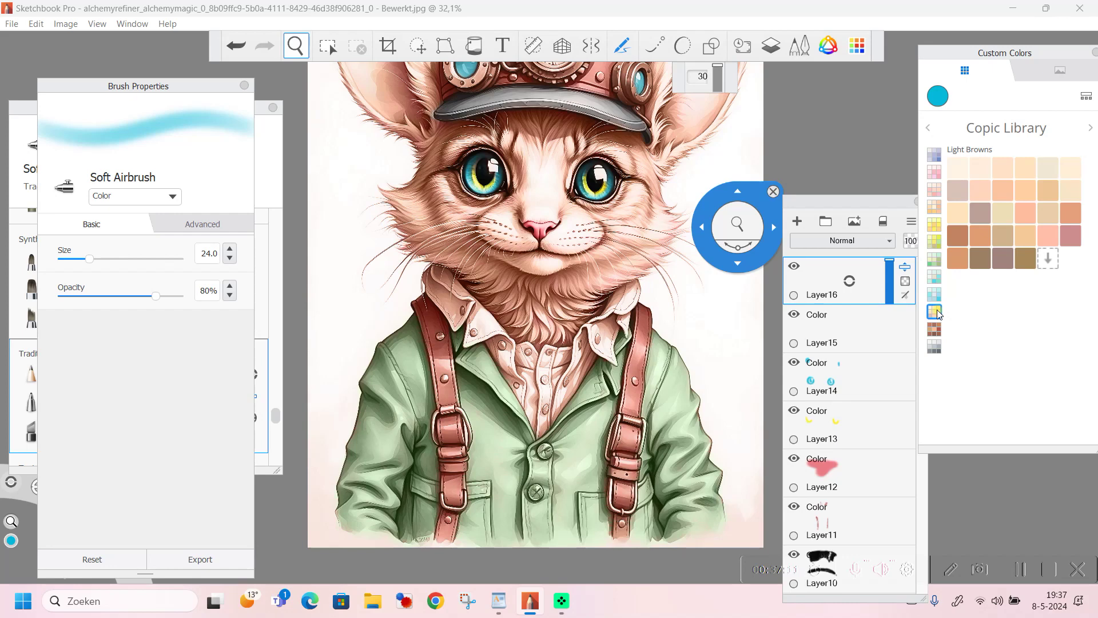
pyautogui.click(935, 330)
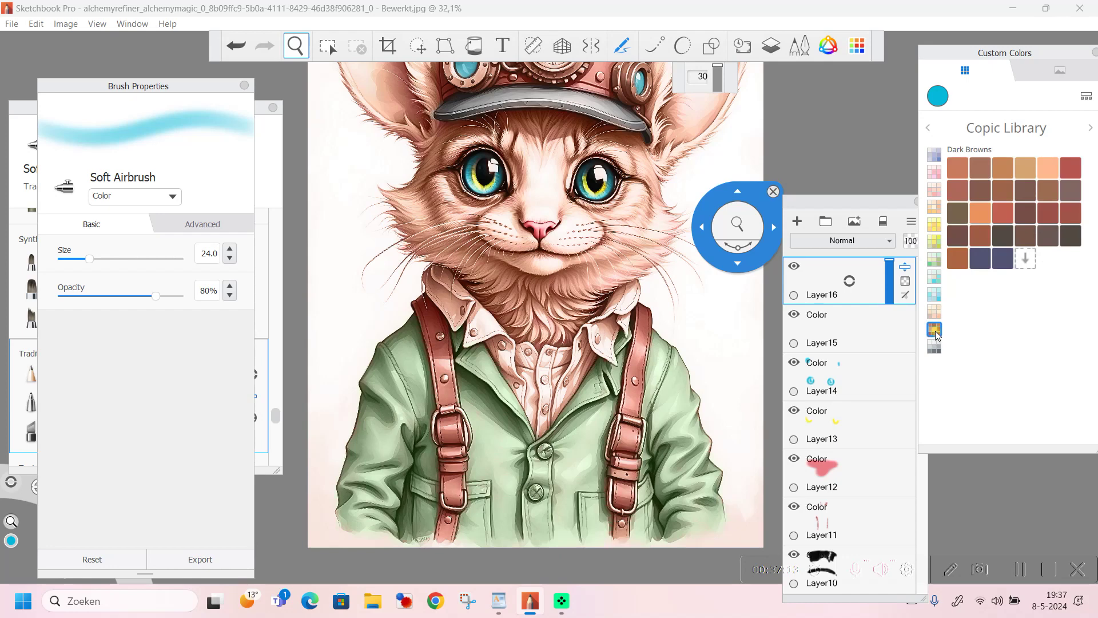
pyautogui.click(938, 312)
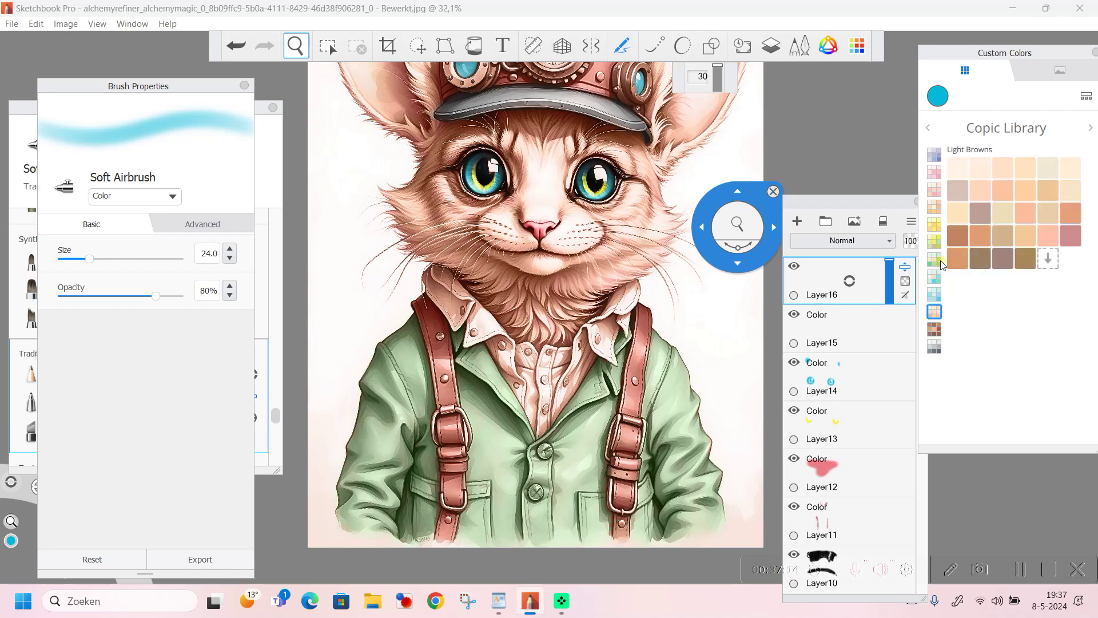
pyautogui.click(935, 172)
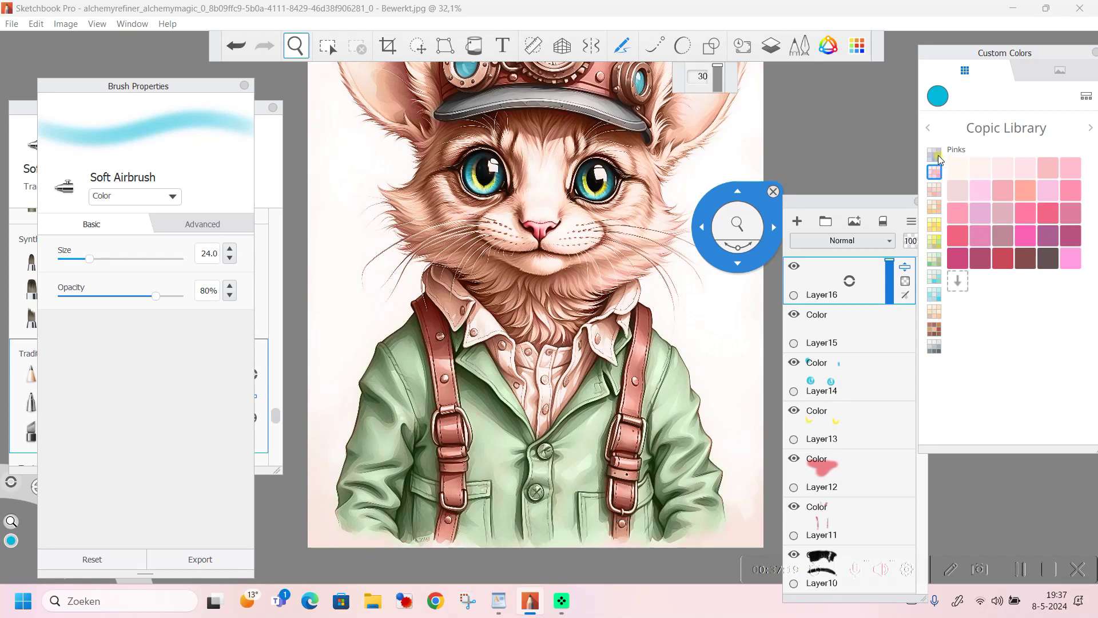
pyautogui.click(938, 156)
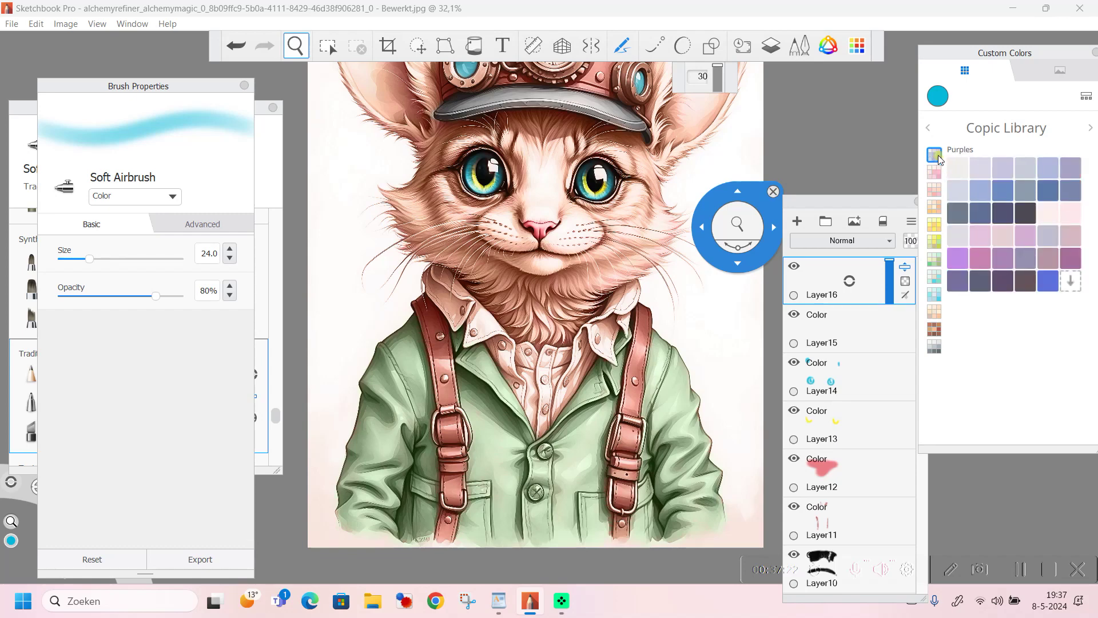
pyautogui.click(935, 294)
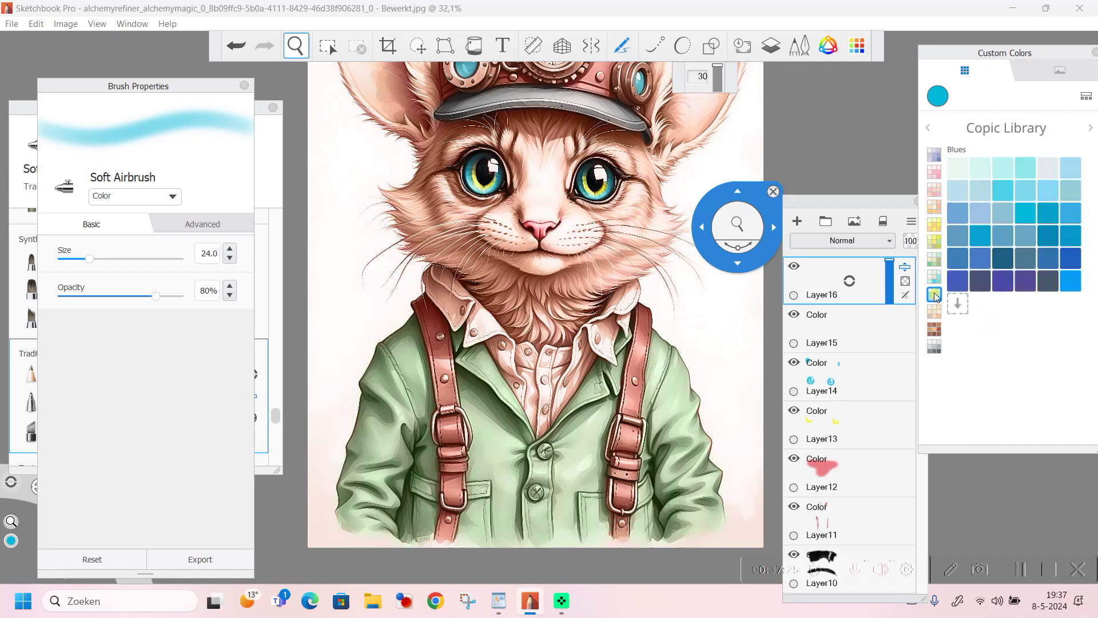
pyautogui.click(963, 172)
pyautogui.moveTo(695, 227); pyautogui.dragTo(285, 202)
pyautogui.click(363, 168)
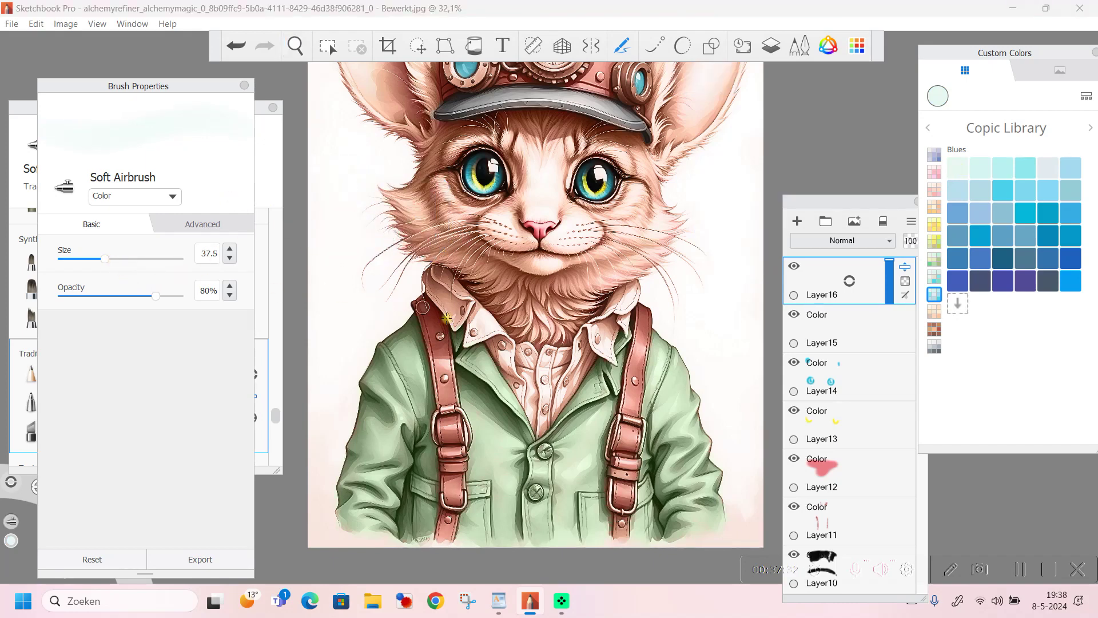
pyautogui.moveTo(126, 258); pyautogui.dragTo(151, 254)
# Step: Try airbrushing pale mint over the shirt collar on the new Normal layer and undo both the strokes and the layer
pyautogui.moveTo(480, 325); pyautogui.dragTo(523, 315)
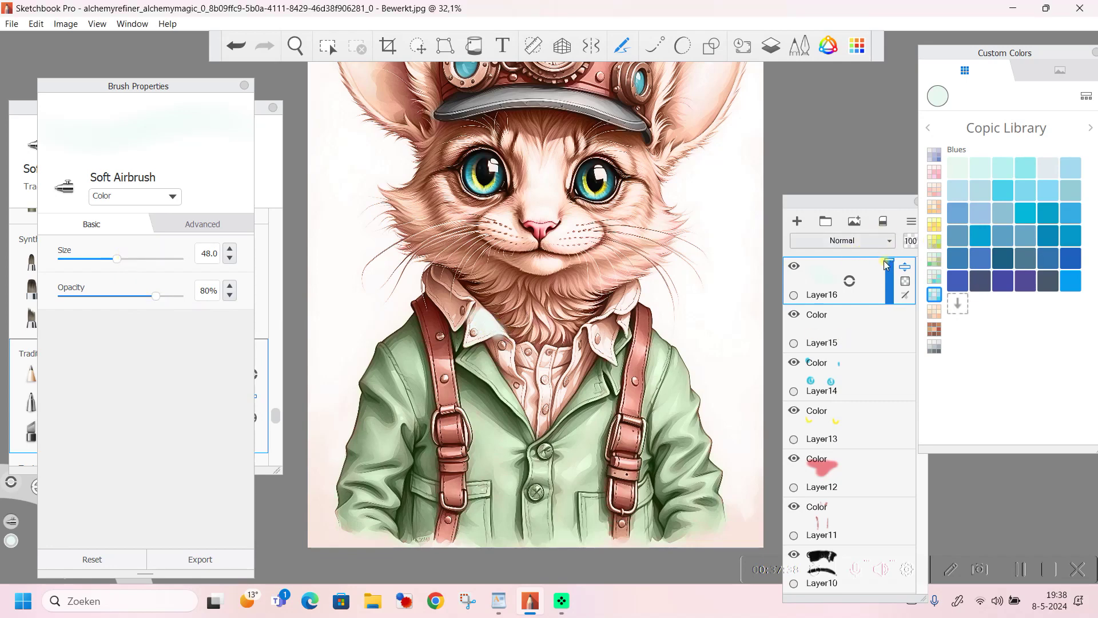
pyautogui.moveTo(497, 345)
pyautogui.mouseDown()
pyautogui.moveTo(515, 377)
pyautogui.moveTo(497, 345)
pyautogui.mouseUp()
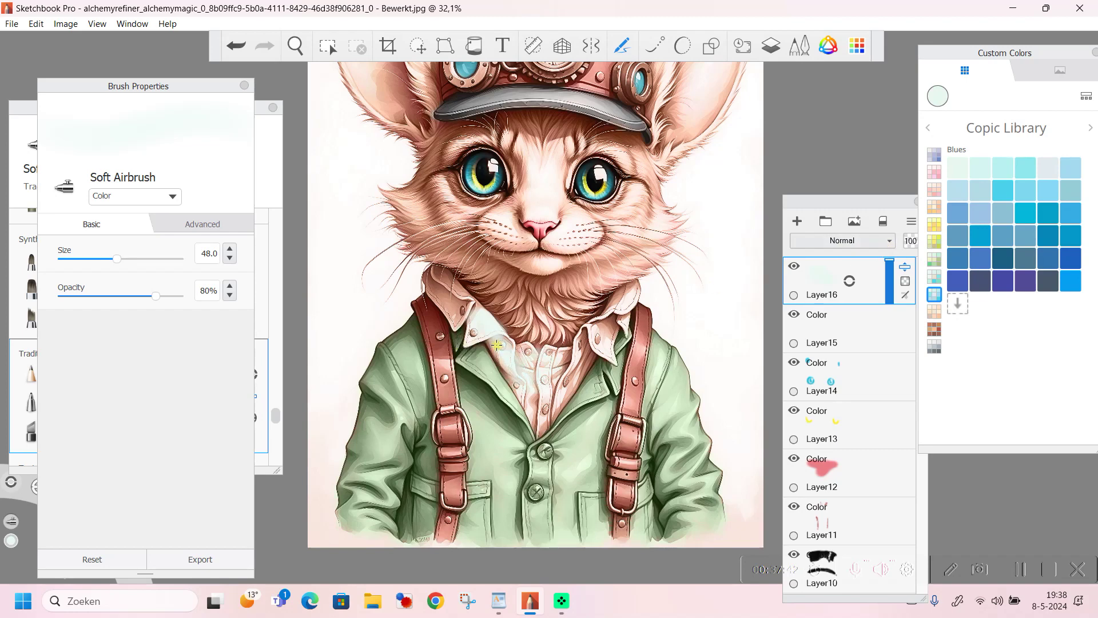
pyautogui.click(236, 45)
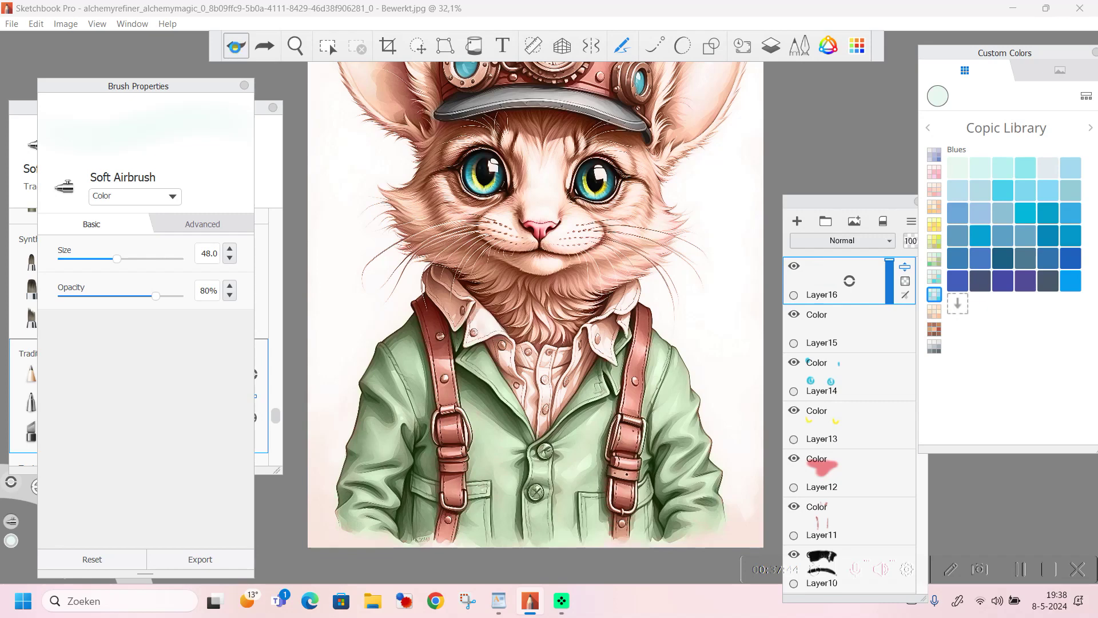
pyautogui.click(236, 45)
# Step: Set the airbrush opacity to 49% and airbrush pale mint over the collar flap beside the clock-side strap on the empty Color layer
pyautogui.click(852, 285)
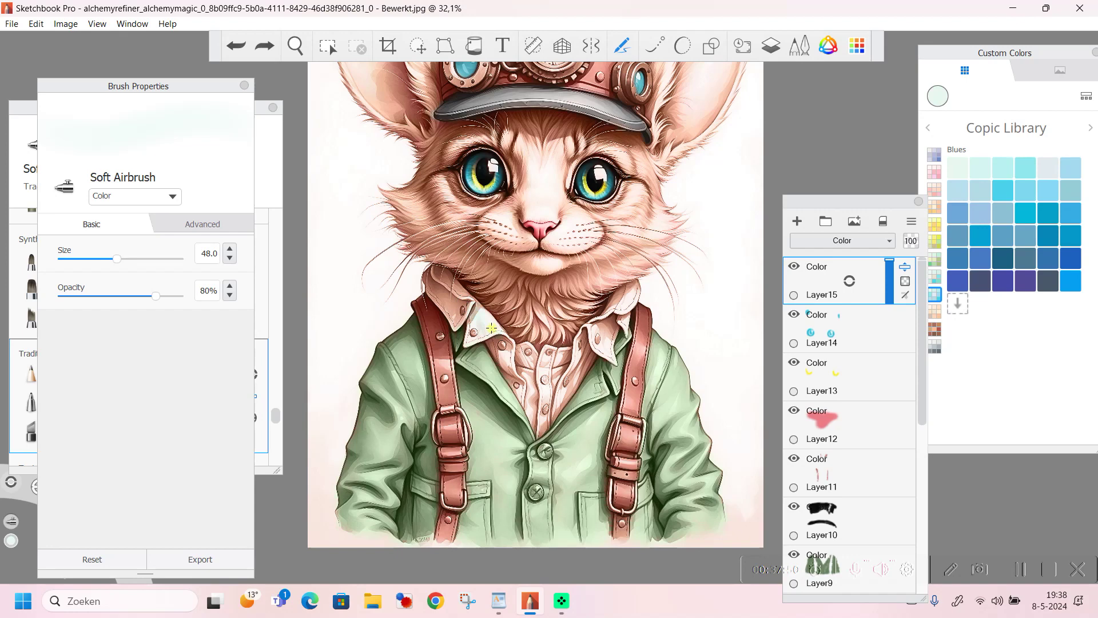
pyautogui.moveTo(351, 282); pyautogui.dragTo(296, 288)
pyautogui.click(239, 52)
pyautogui.click(440, 303)
pyautogui.scroll(3, 484, 342)
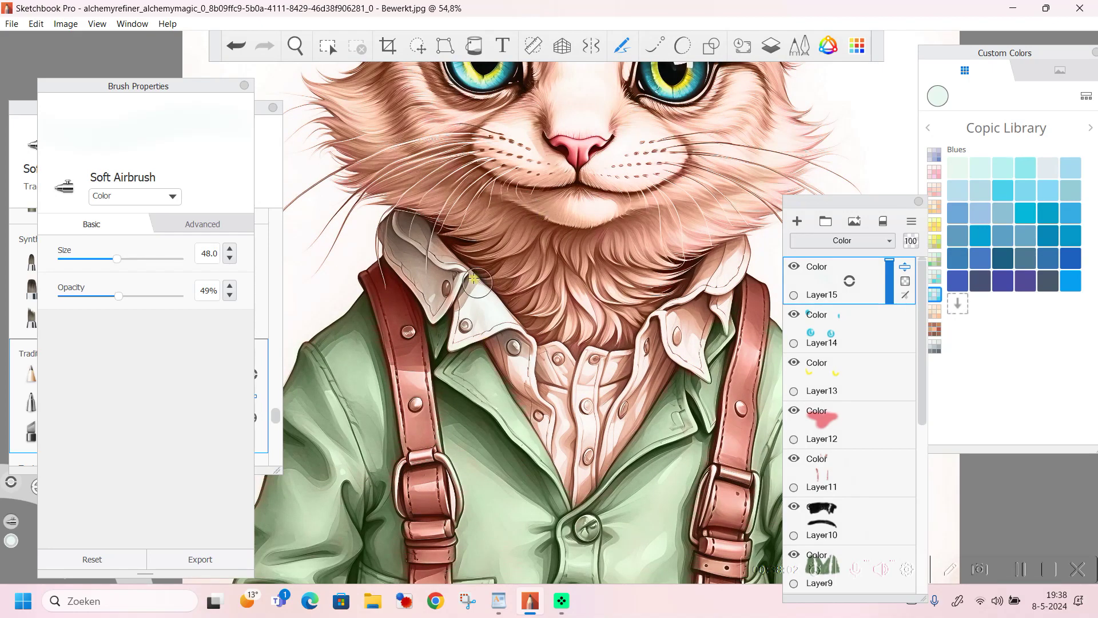
pyautogui.click(451, 264)
pyautogui.moveTo(452, 264); pyautogui.dragTo(426, 243)
# Step: Airbrush pale mint over the rest of the collar and the shirt front, varying the brush size from about 20 to 47
pyautogui.moveTo(117, 258); pyautogui.dragTo(86, 259)
pyautogui.click(101, 259)
pyautogui.click(87, 259)
pyautogui.click(78, 259)
pyautogui.moveTo(122, 259); pyautogui.dragTo(152, 265)
pyautogui.moveTo(85, 259); pyautogui.dragTo(93, 259)
pyautogui.moveTo(127, 265); pyautogui.dragTo(149, 261)
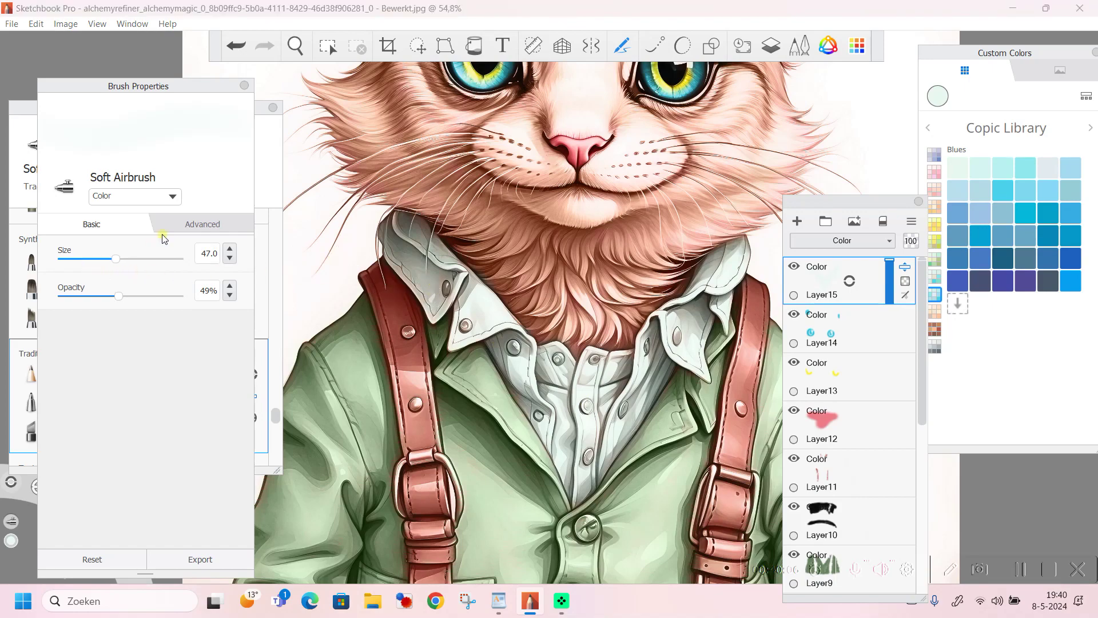
pyautogui.click(85, 259)
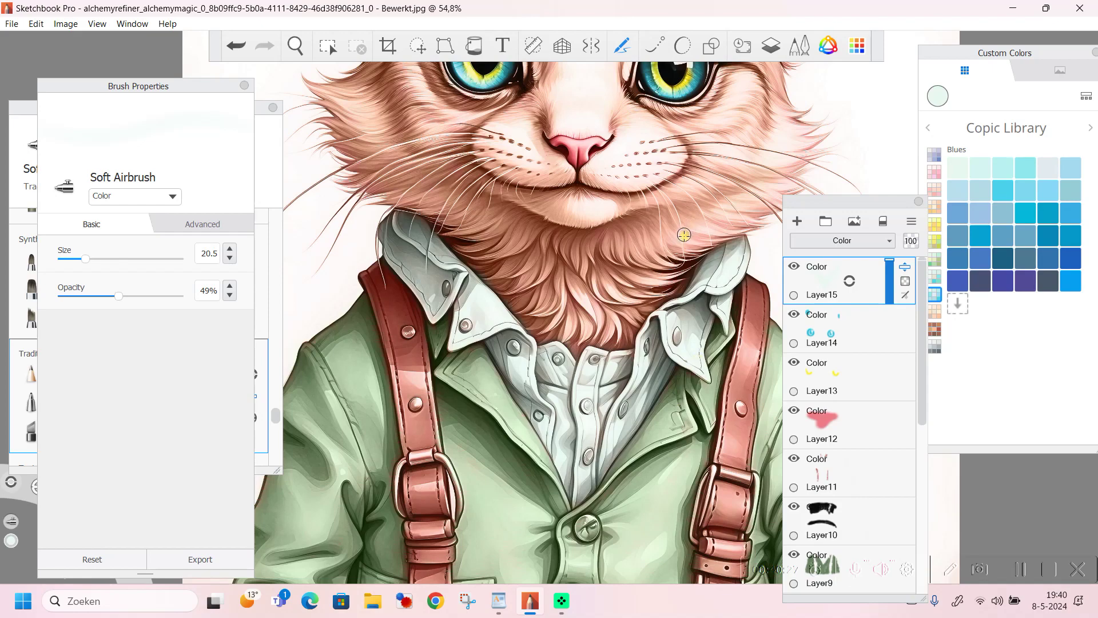
# Step: Sample green 738864 from the jacket and touch up the jacket edges around the shirt on the same layer
pyautogui.click(828, 45)
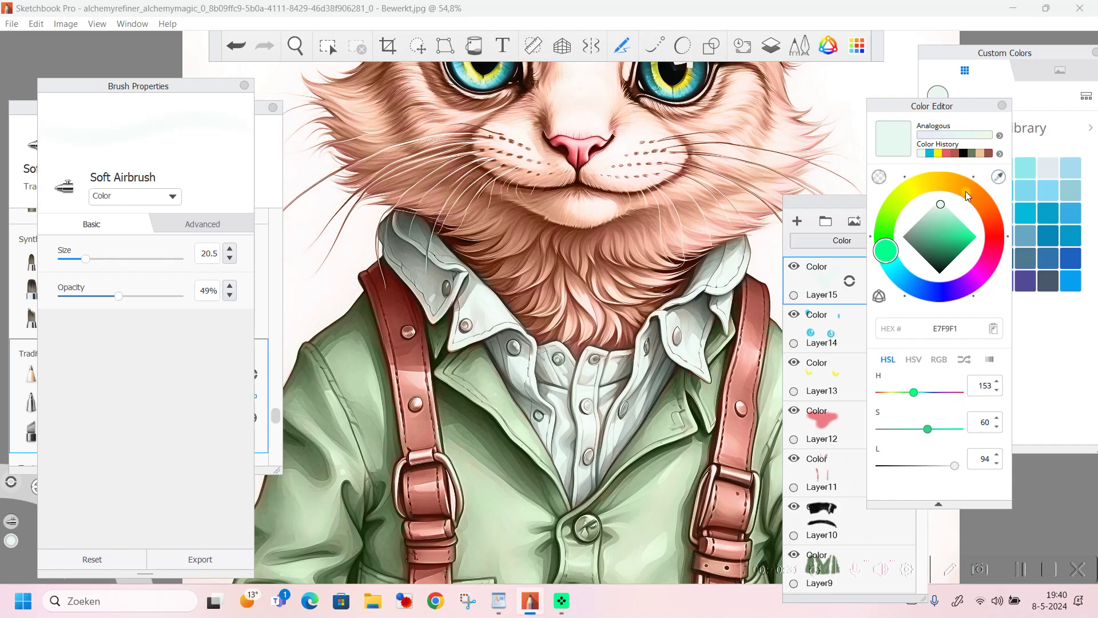
pyautogui.click(1001, 178)
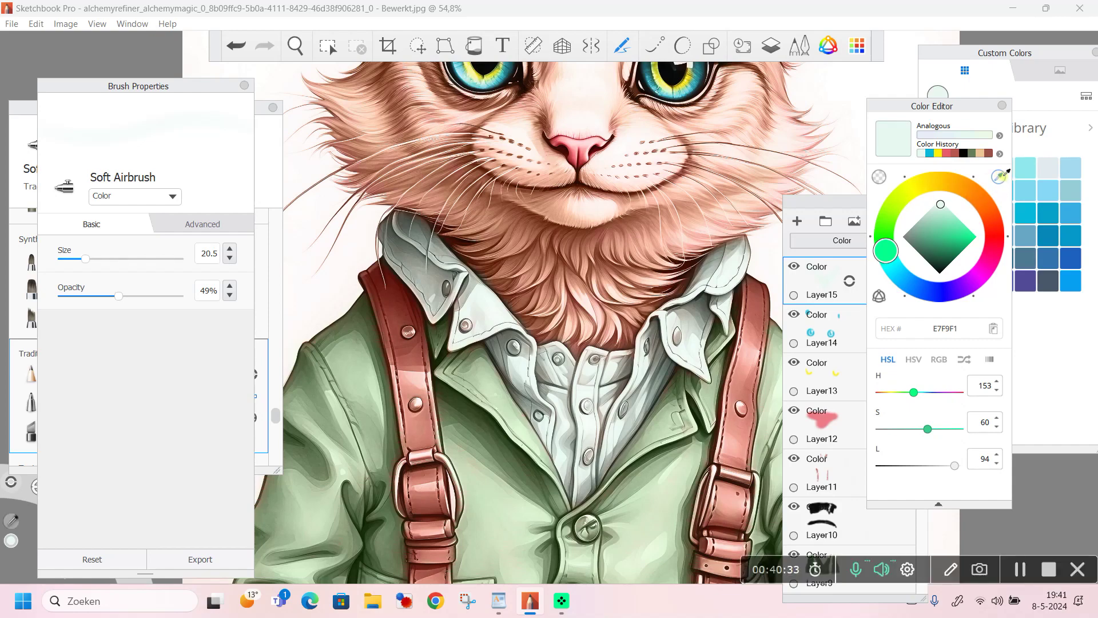
pyautogui.click(664, 404)
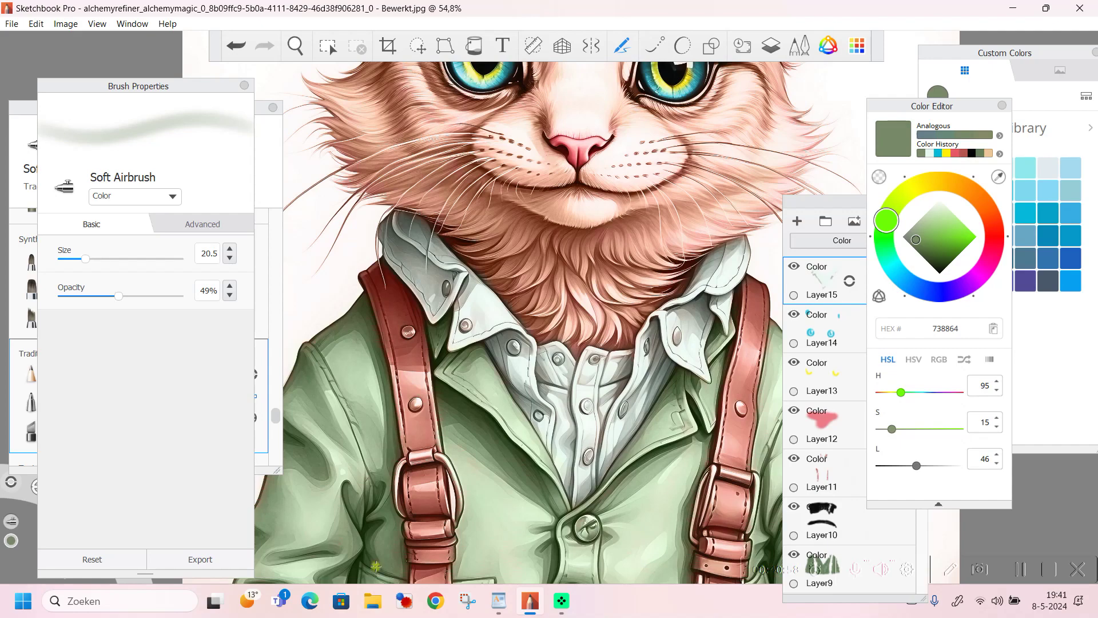
pyautogui.moveTo(295, 46); pyautogui.dragTo(471, 402)
pyautogui.click(470, 337)
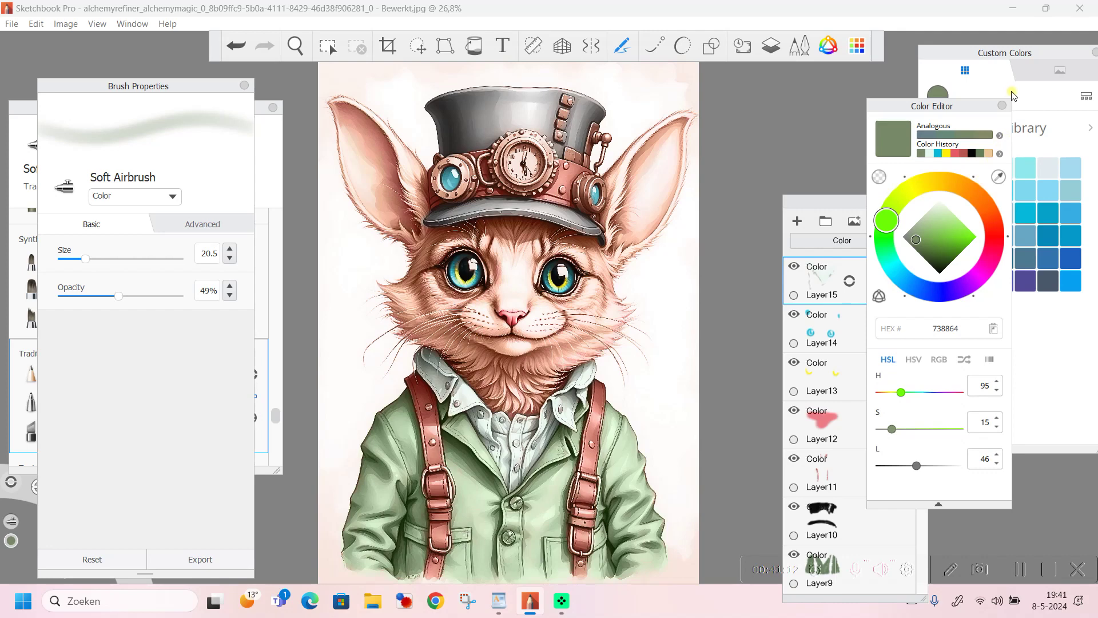
pyautogui.click(1001, 107)
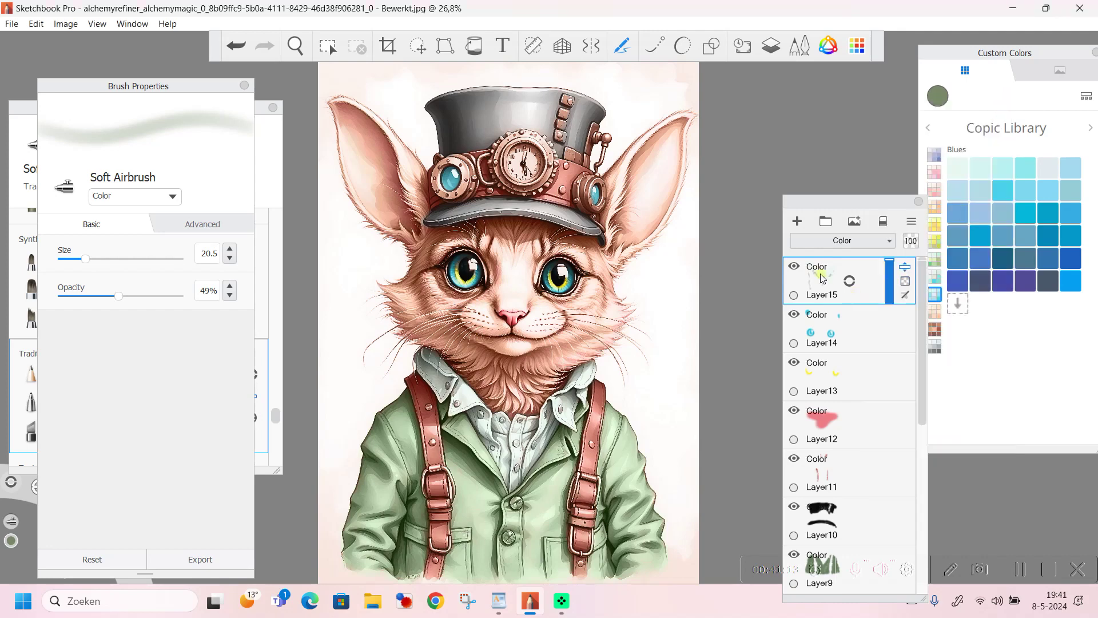
# Step: Add a new layer above the shirt color layer and set its blending to Overlay
pyautogui.click(798, 219)
pyautogui.click(842, 241)
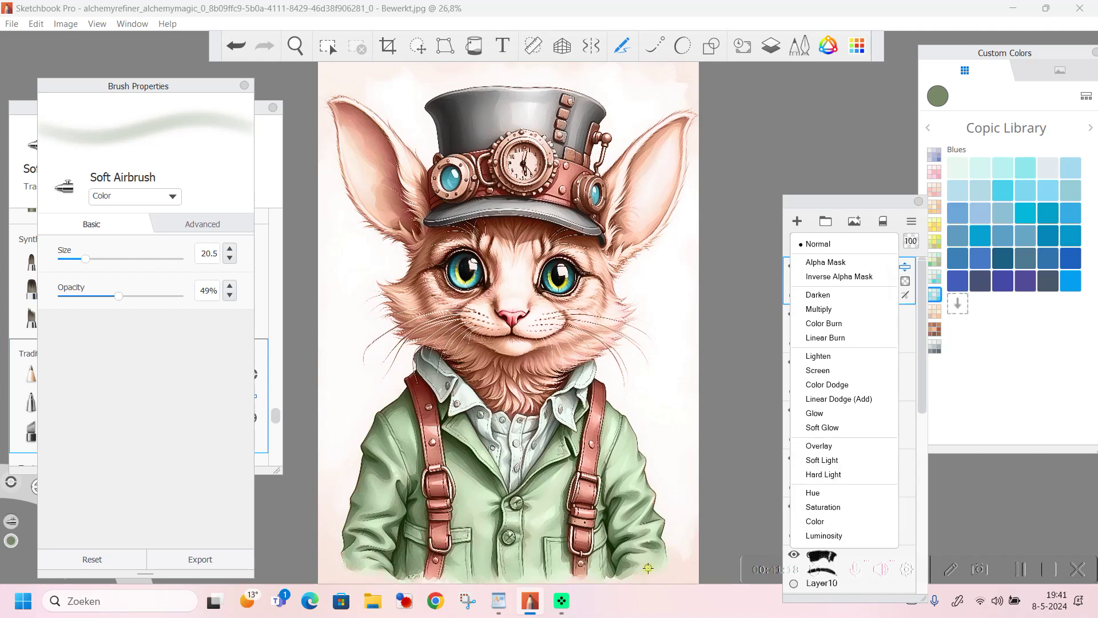
pyautogui.click(811, 446)
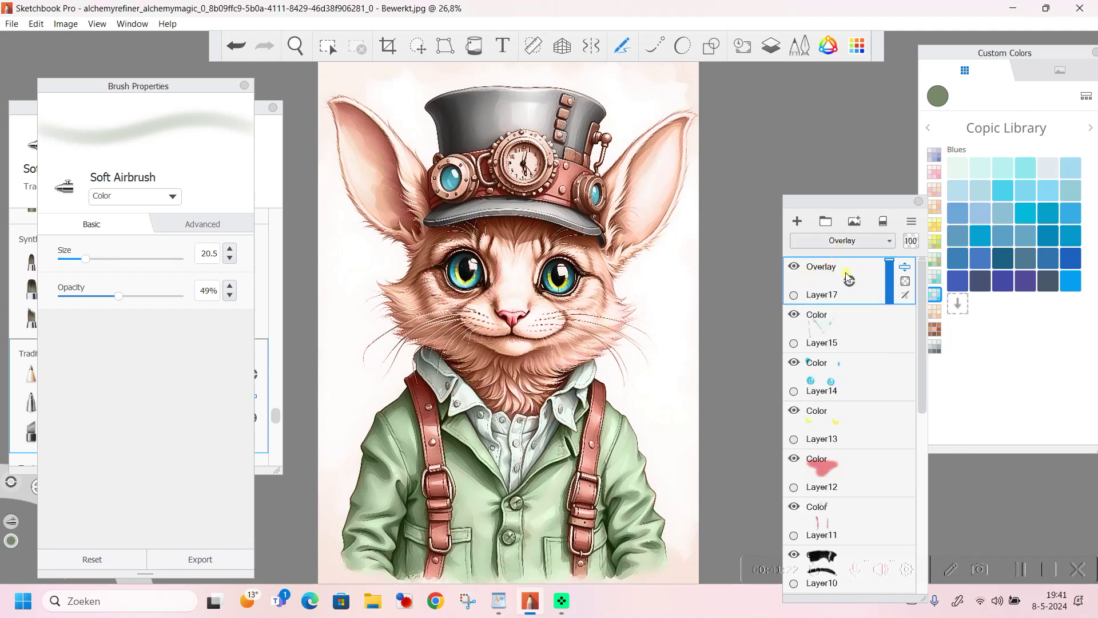
# Step: Flood-fill the Overlay layer with black from the Copic Grays
pyautogui.click(479, 50)
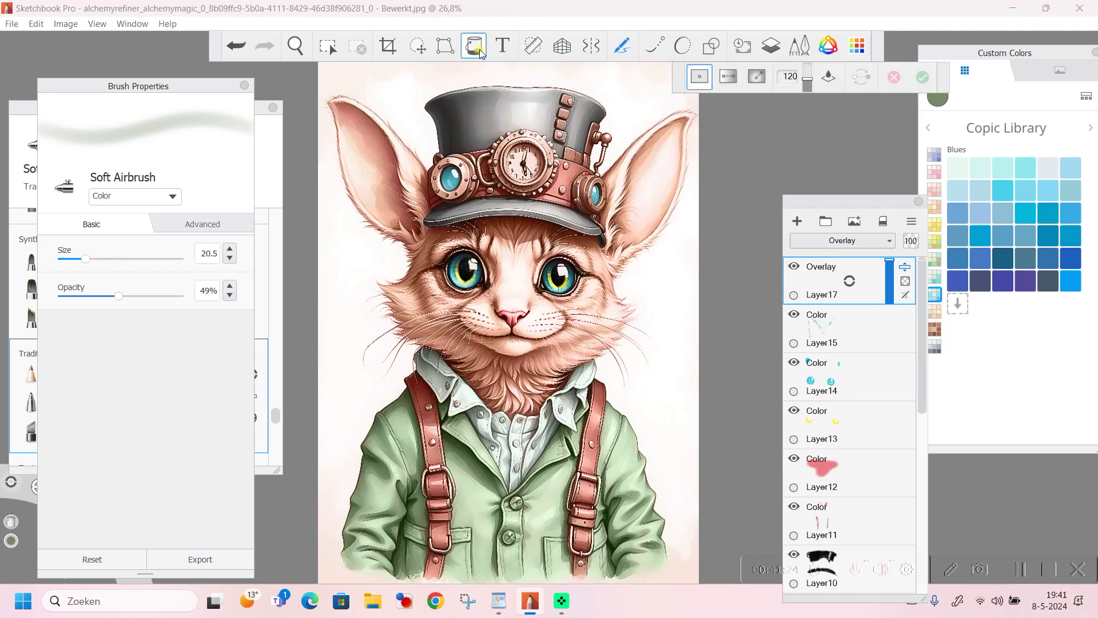
pyautogui.click(934, 349)
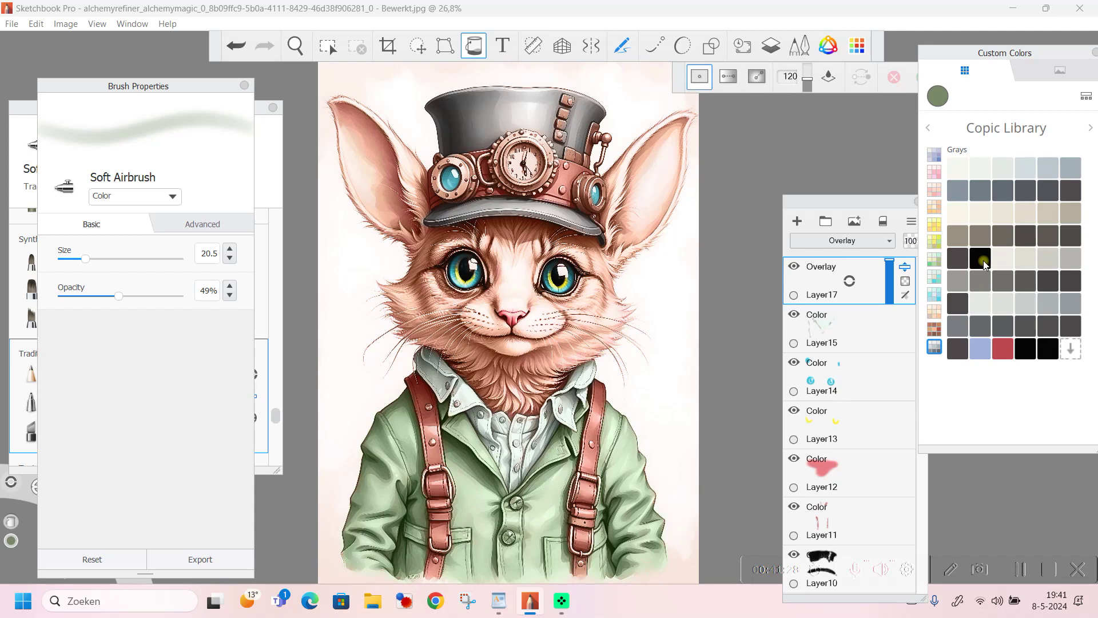
pyautogui.click(984, 259)
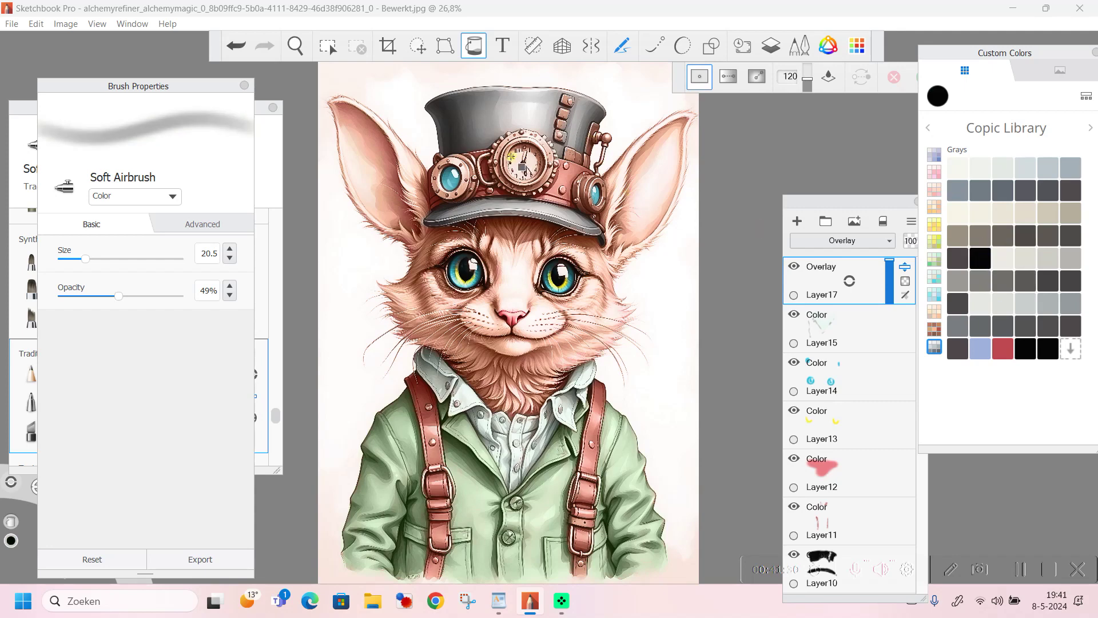
pyautogui.click(511, 156)
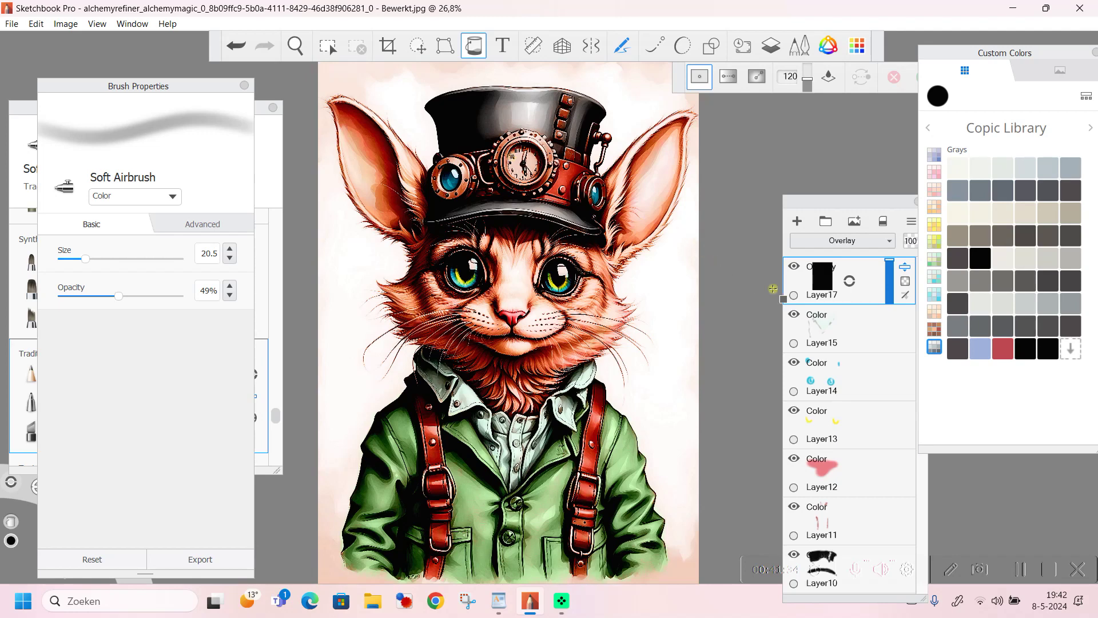
# Step: Lower the opacity of the black Overlay layer to 25
pyautogui.moveTo(884, 272)
pyautogui.mouseDown()
pyautogui.moveTo(910, 265)
pyautogui.moveTo(890, 264)
pyautogui.moveTo(893, 288)
pyautogui.mouseUp()
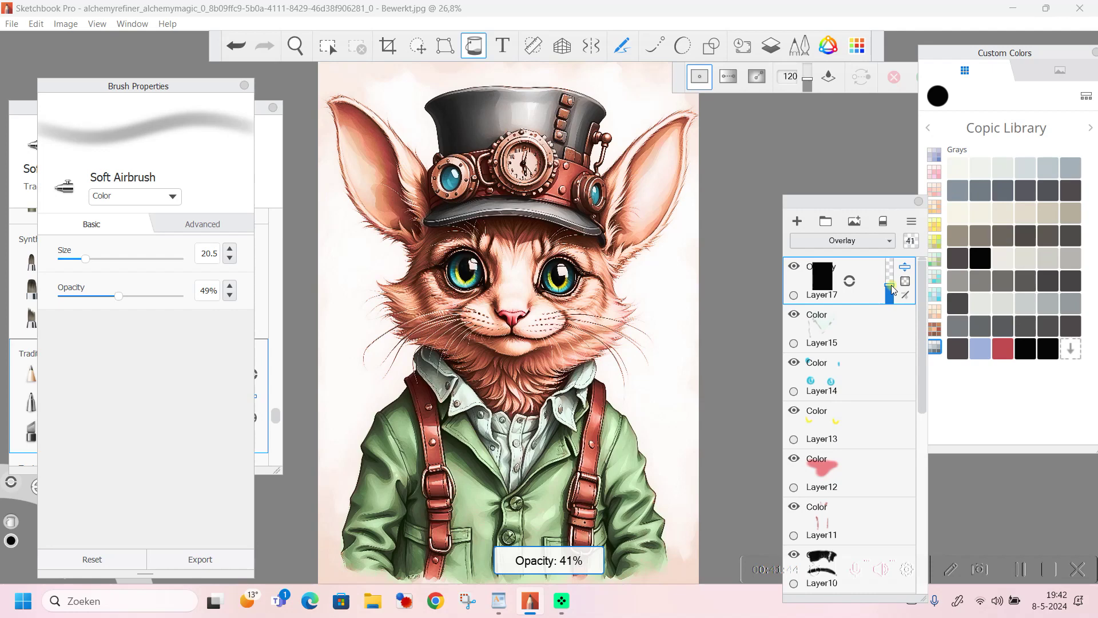
pyautogui.moveTo(894, 289)
pyautogui.mouseDown()
pyautogui.moveTo(902, 248)
pyautogui.moveTo(902, 294)
pyautogui.mouseUp()
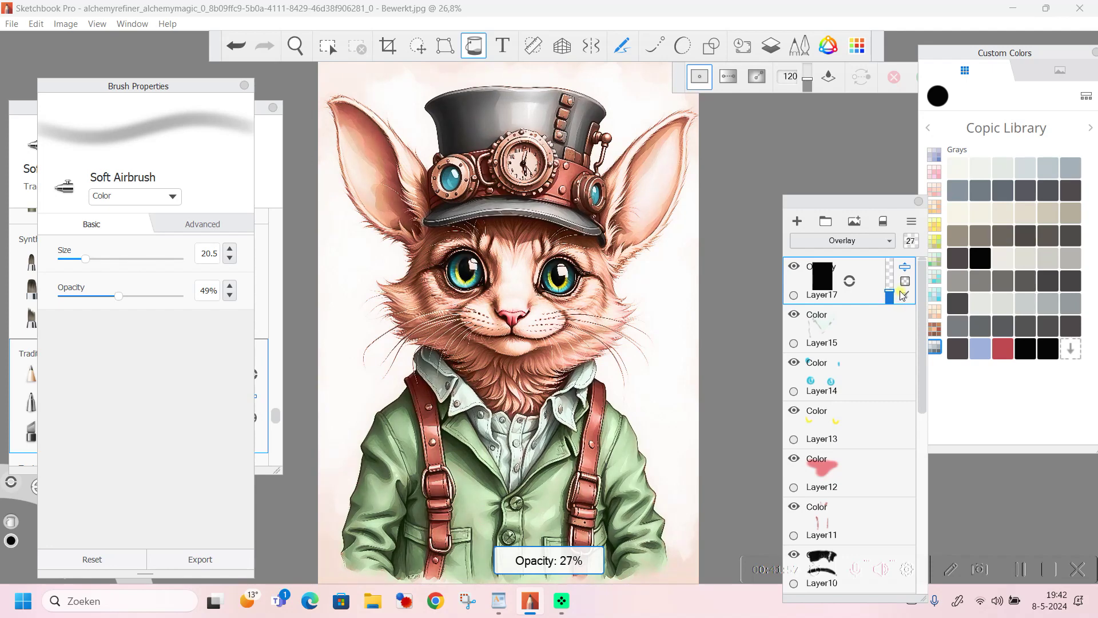
pyautogui.moveTo(902, 294); pyautogui.dragTo(903, 294)
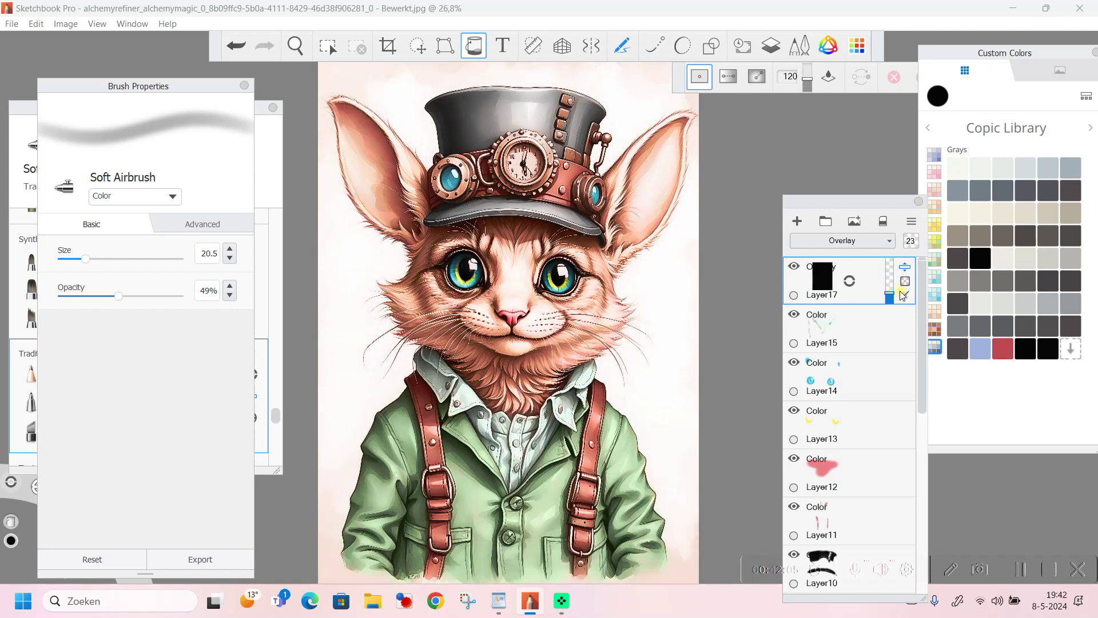
pyautogui.click(296, 46)
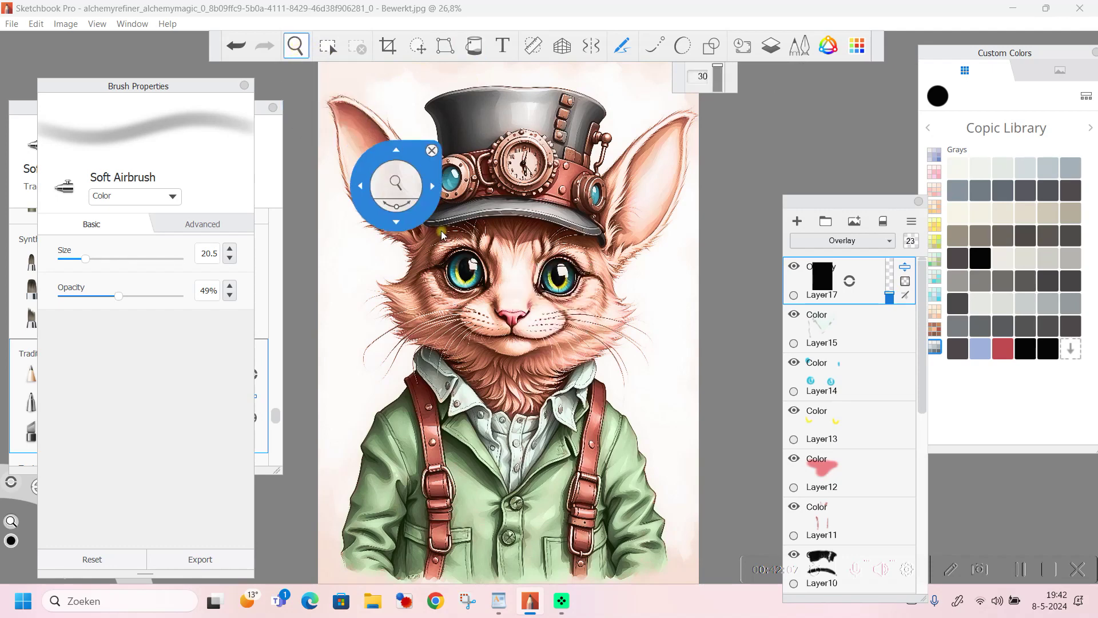
pyautogui.moveTo(497, 282); pyautogui.dragTo(592, 339)
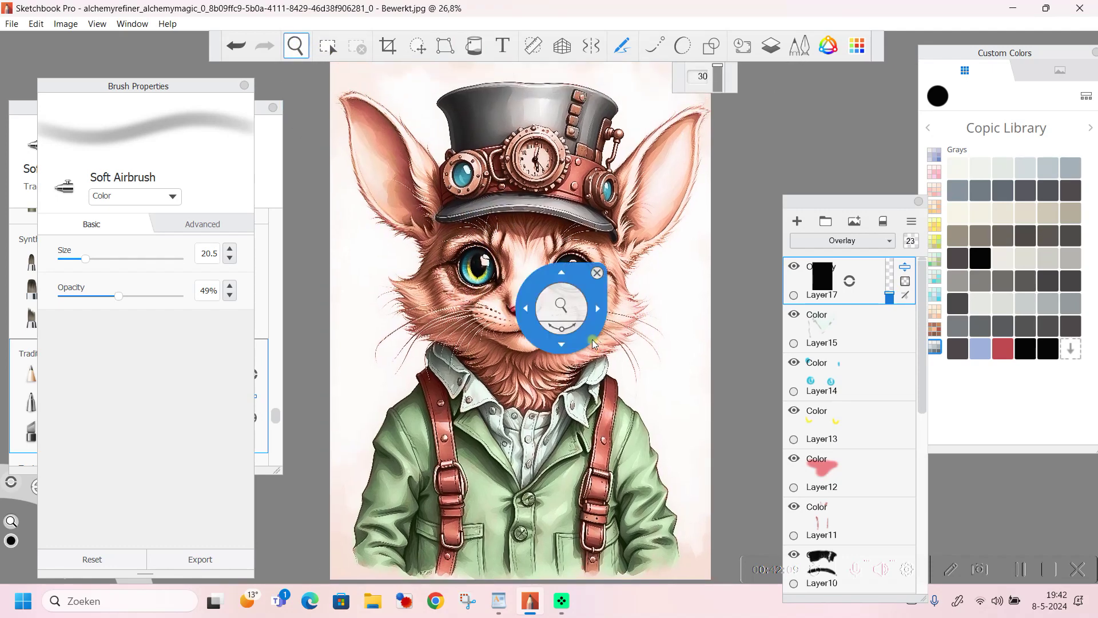
pyautogui.moveTo(600, 273); pyautogui.dragTo(752, 278)
pyautogui.moveTo(889, 296)
pyautogui.mouseDown()
pyautogui.moveTo(896, 318)
pyautogui.moveTo(896, 296)
pyautogui.mouseUp()
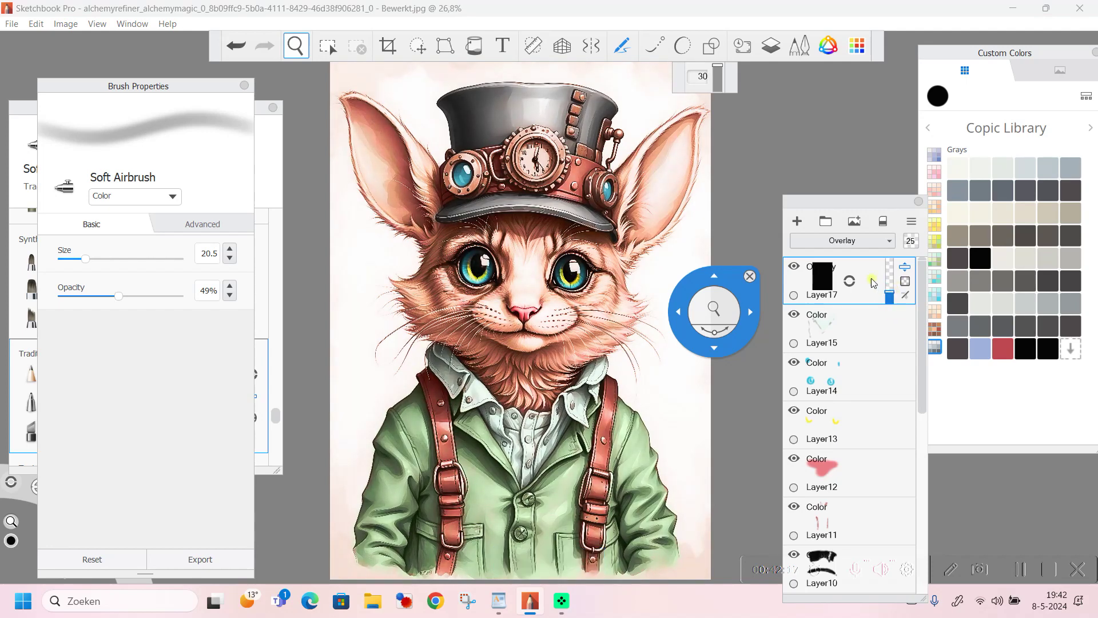
# Step: Add a new layer above the black Overlay layer and set its blending to Color
pyautogui.click(798, 222)
pyautogui.click(889, 241)
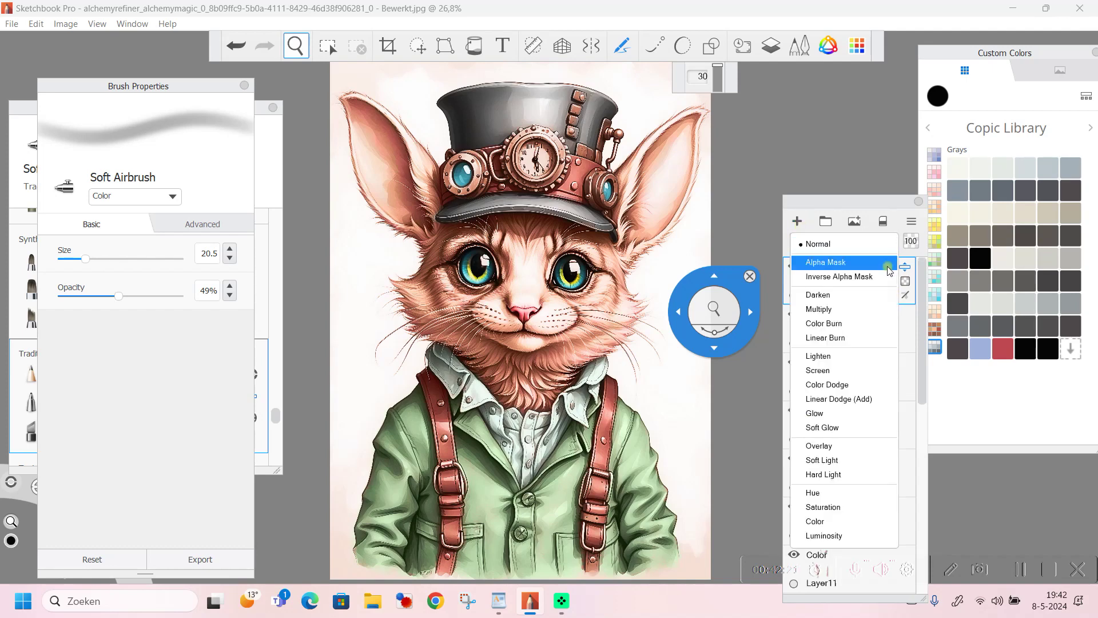
pyautogui.click(837, 521)
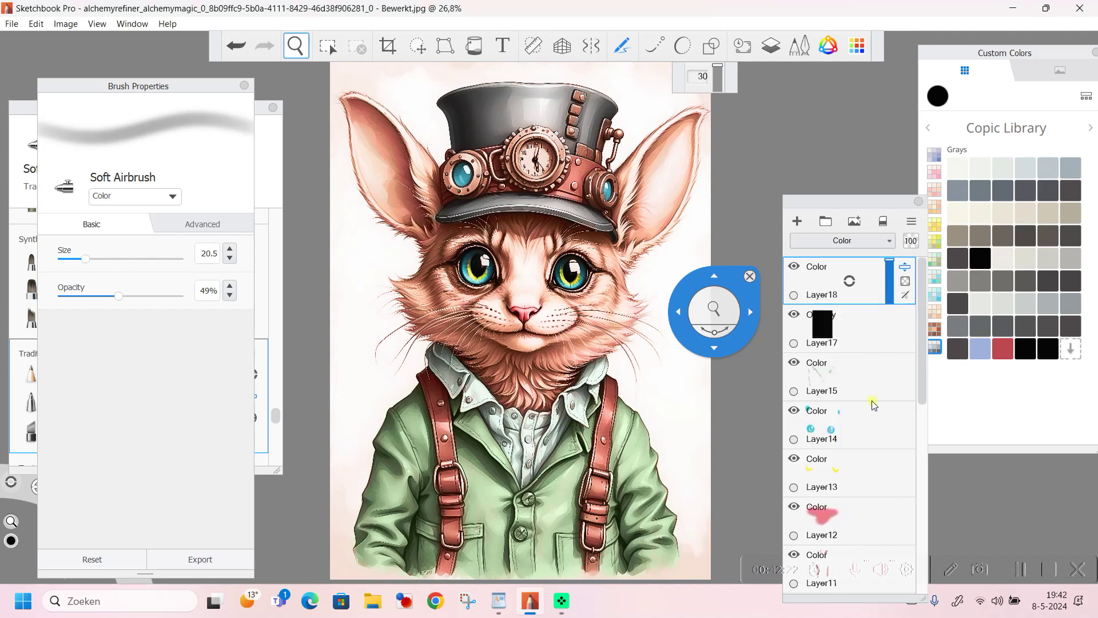
pyautogui.moveTo(747, 280); pyautogui.dragTo(502, 119)
pyautogui.click(501, 118)
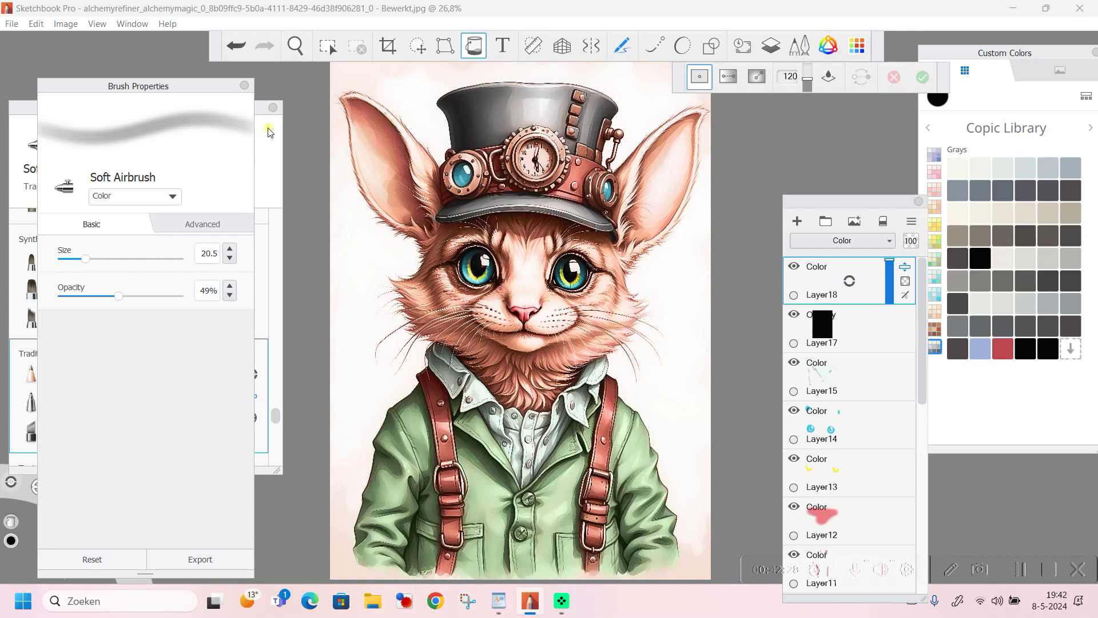
# Step: Choose the Straight Fur brush from the Fur Brushes set and set its opacity to 71%
pyautogui.click(244, 85)
pyautogui.moveTo(272, 411); pyautogui.dragTo(297, 246)
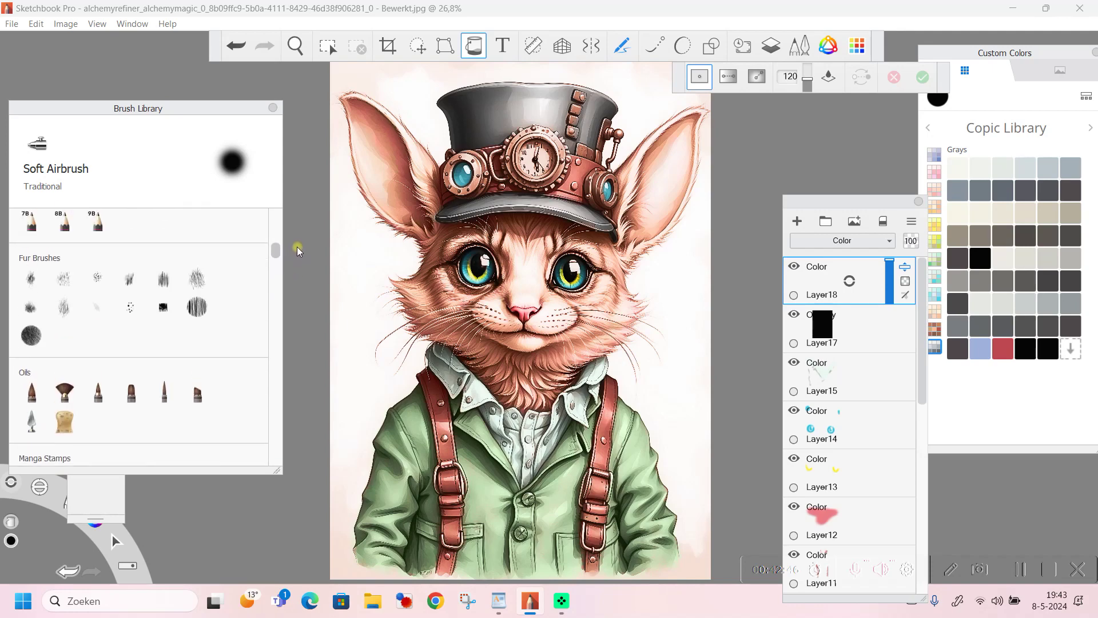
pyautogui.click(165, 286)
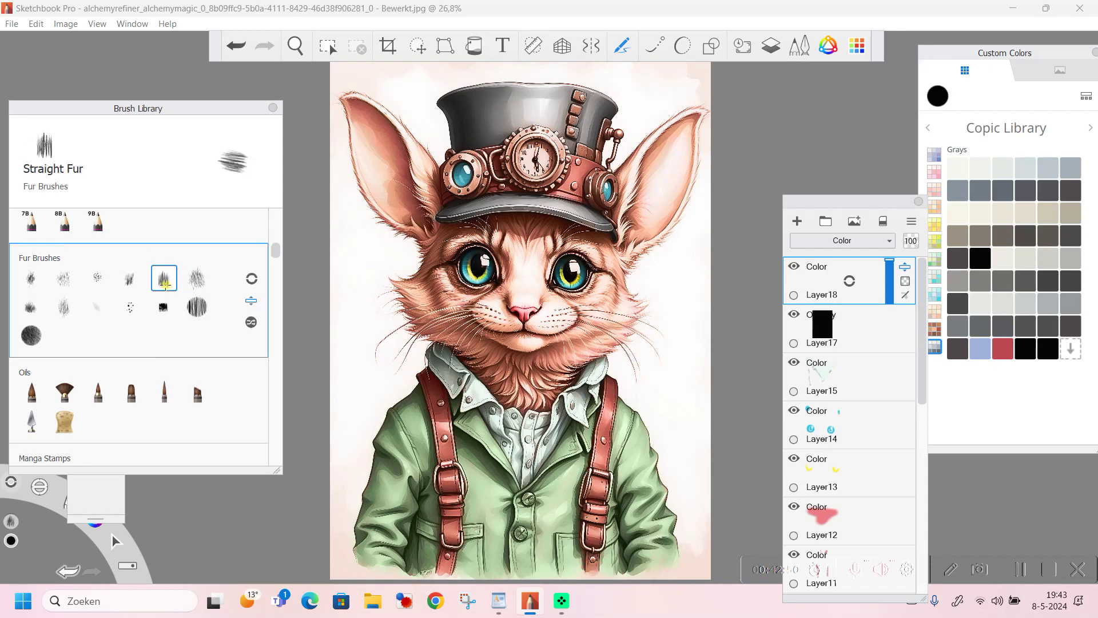
pyautogui.click(295, 46)
pyautogui.moveTo(368, 219); pyautogui.dragTo(389, 284)
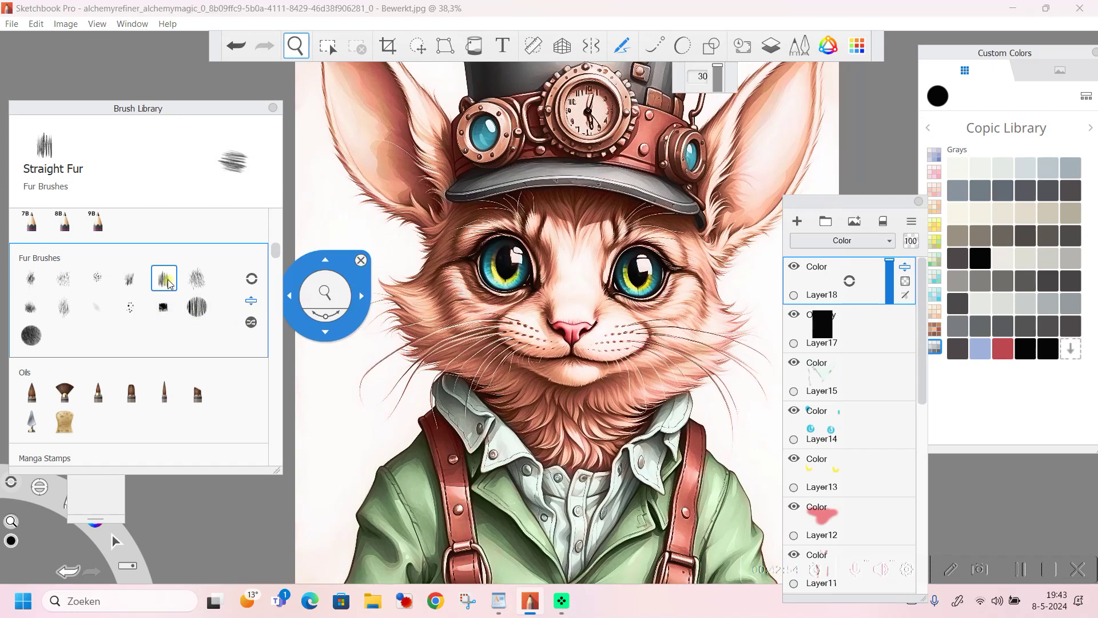
pyautogui.doubleClick(164, 280)
pyautogui.moveTo(166, 295); pyautogui.dragTo(140, 299)
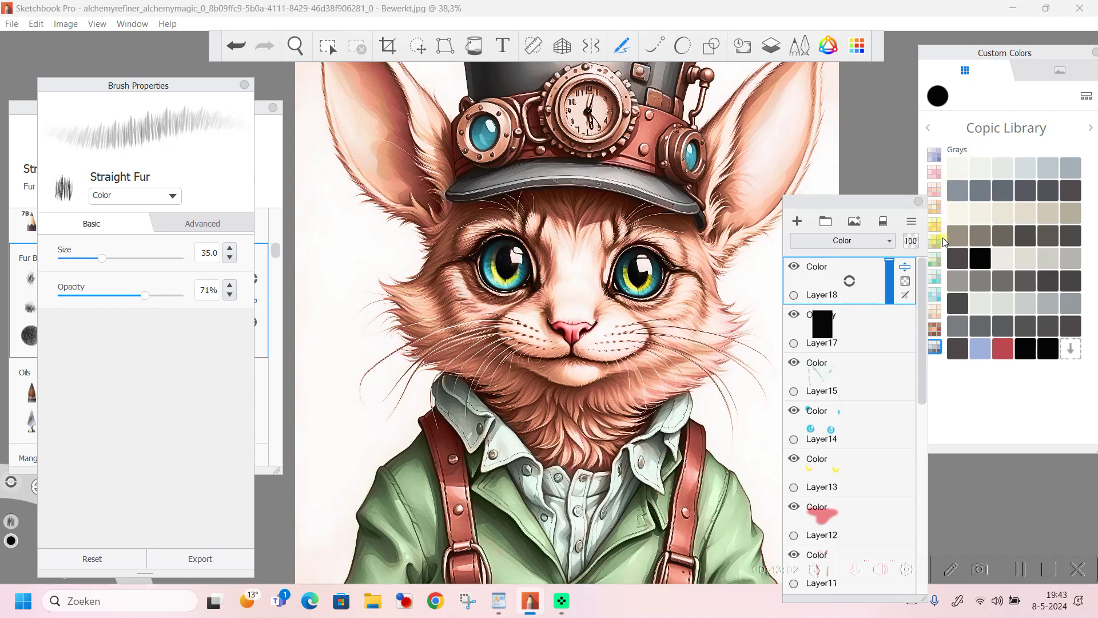
# Step: Paint fur strokes on the cat's face and ears with a reddish orange from the Copic Oranges
pyautogui.click(935, 174)
pyautogui.click(935, 207)
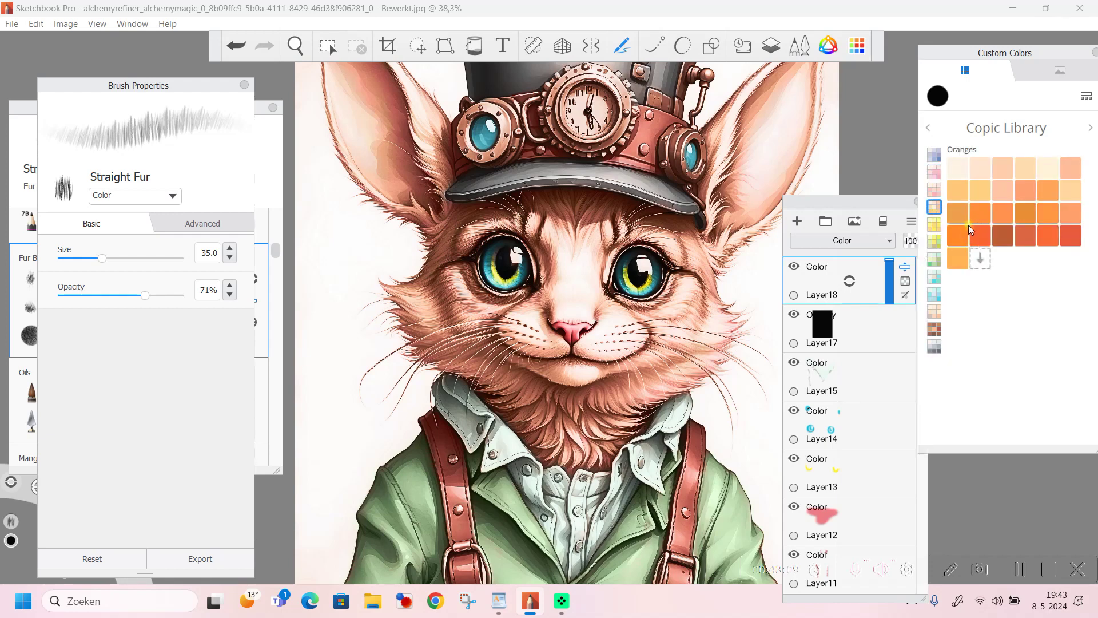
pyautogui.click(1026, 238)
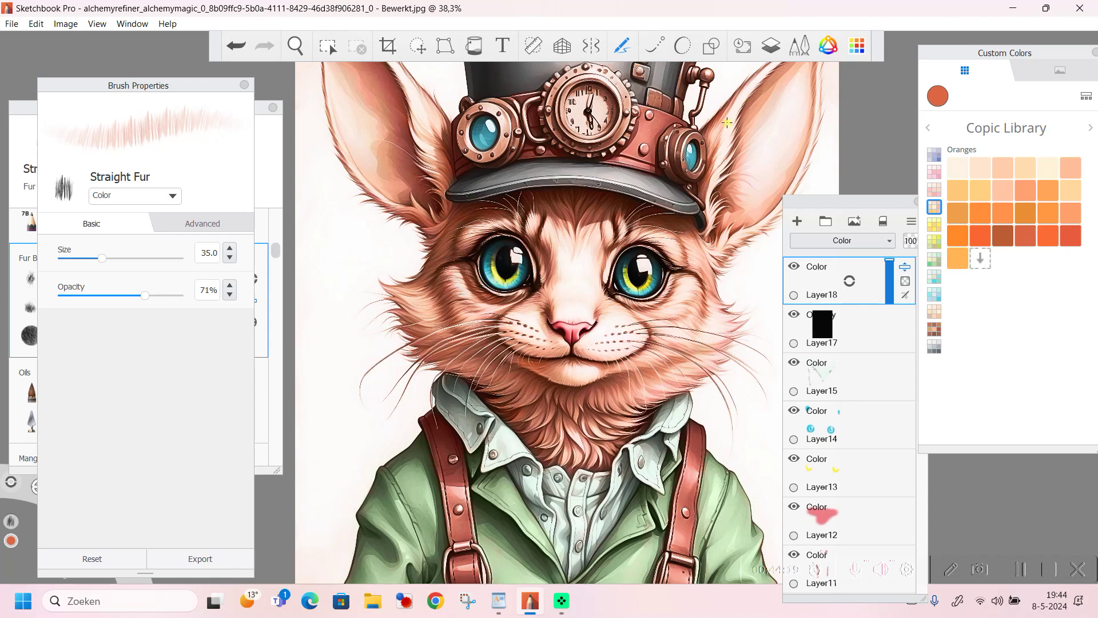
pyautogui.click(296, 46)
pyautogui.moveTo(407, 98); pyautogui.dragTo(548, 312)
pyautogui.click(541, 257)
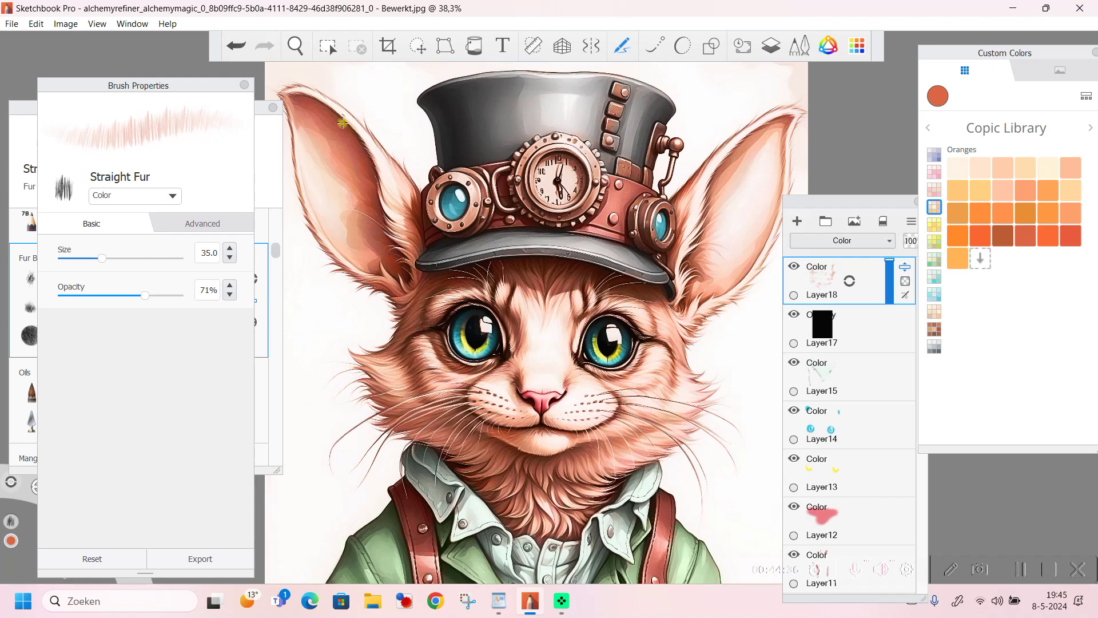
pyautogui.moveTo(689, 253); pyautogui.dragTo(696, 274)
# Step: Add another layer above the reddish-orange fur layer and set its blending to Color
pyautogui.click(797, 221)
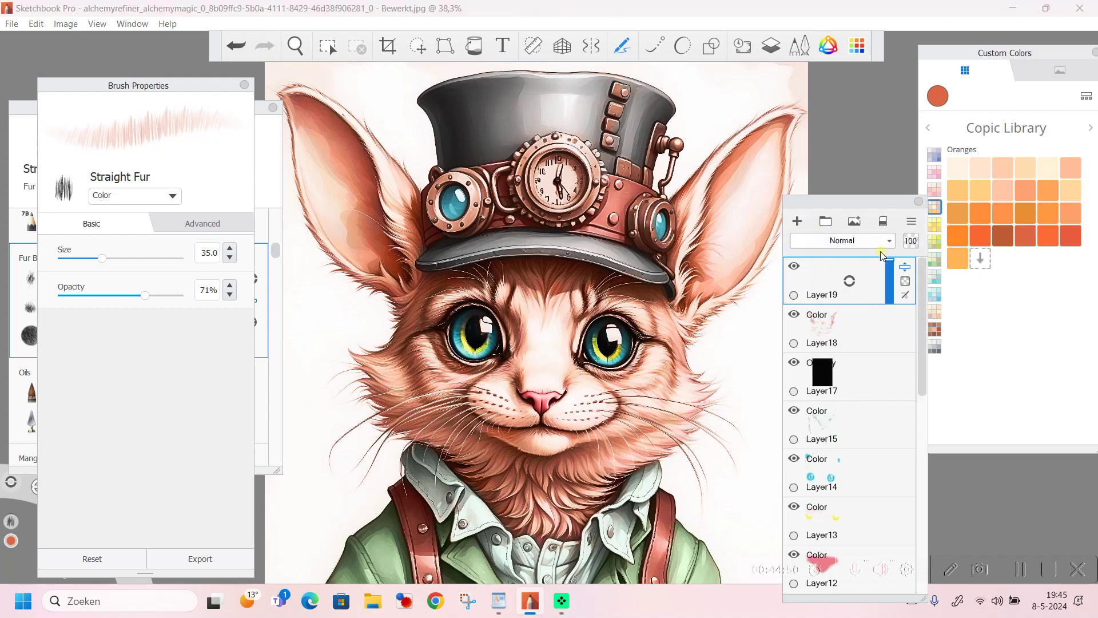
pyautogui.click(895, 240)
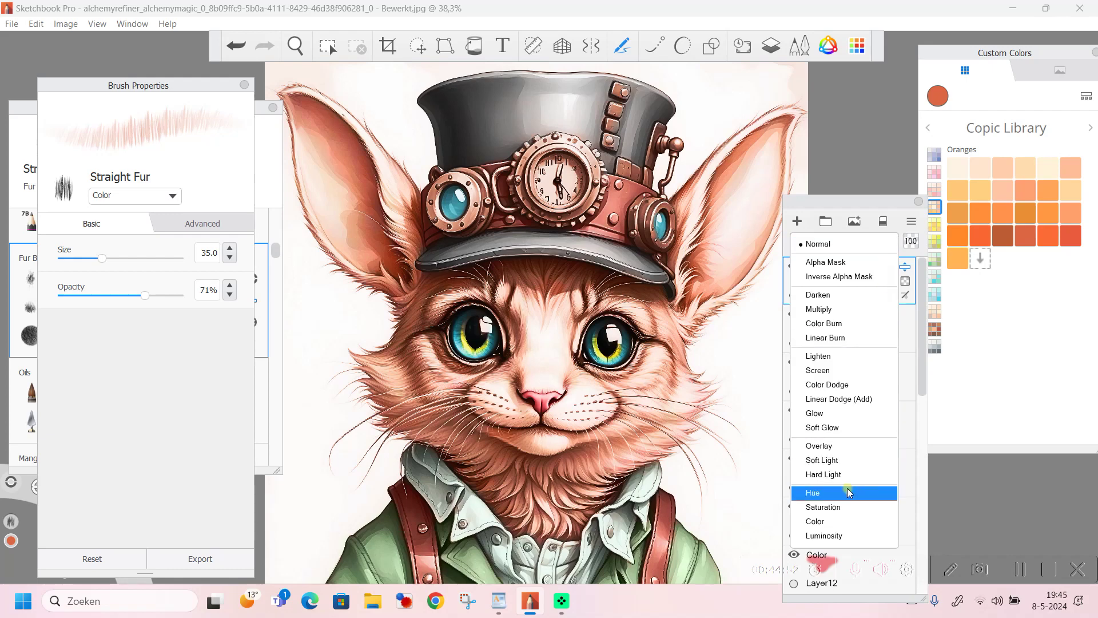
pyautogui.click(828, 522)
pyautogui.click(992, 314)
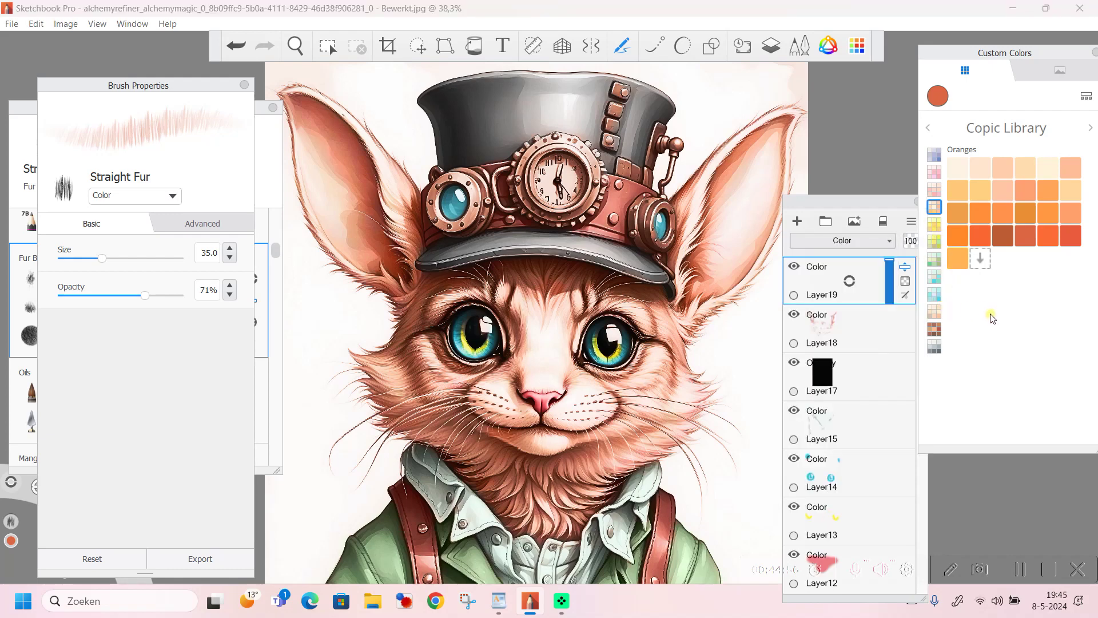
# Step: Pick the light orange from the Copic Dark Browns and paint fur strokes over the cat's face and ears
pyautogui.click(936, 191)
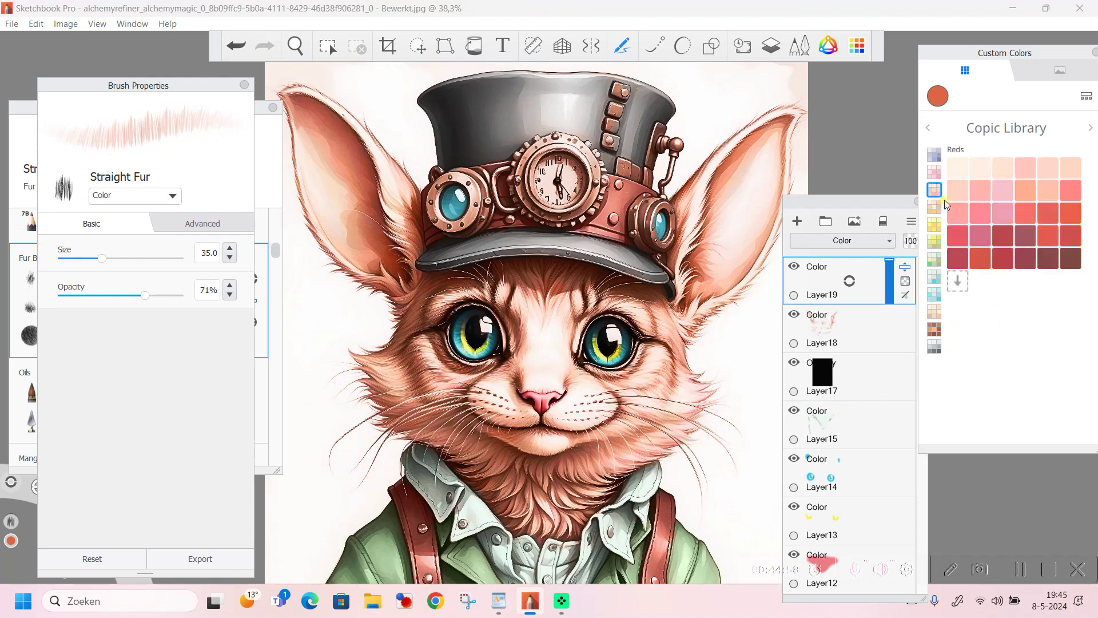
pyautogui.click(935, 226)
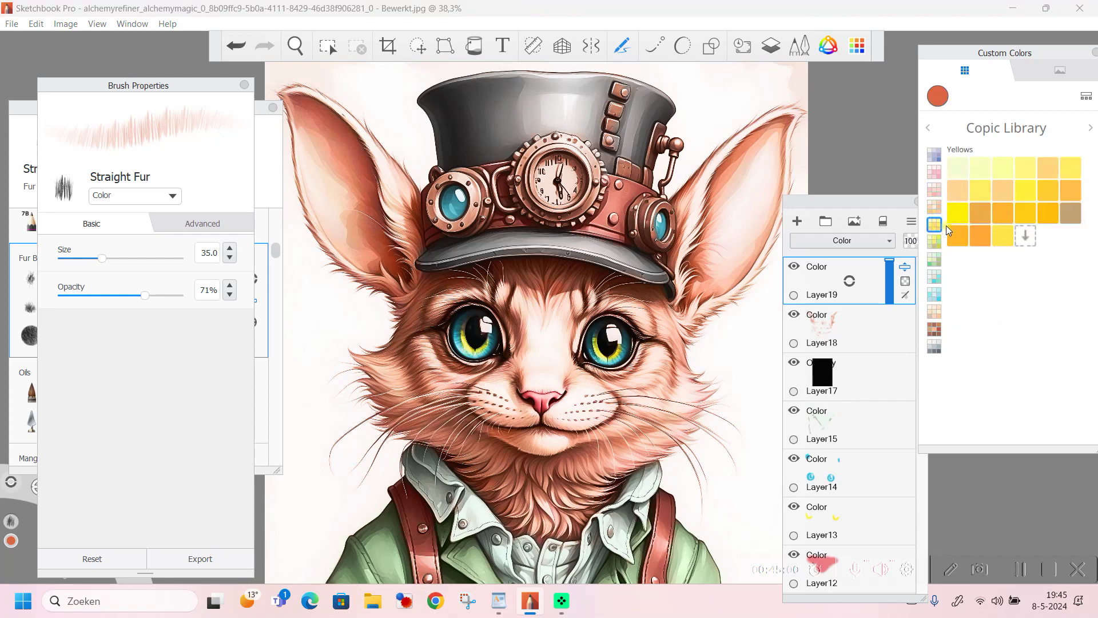
pyautogui.click(937, 195)
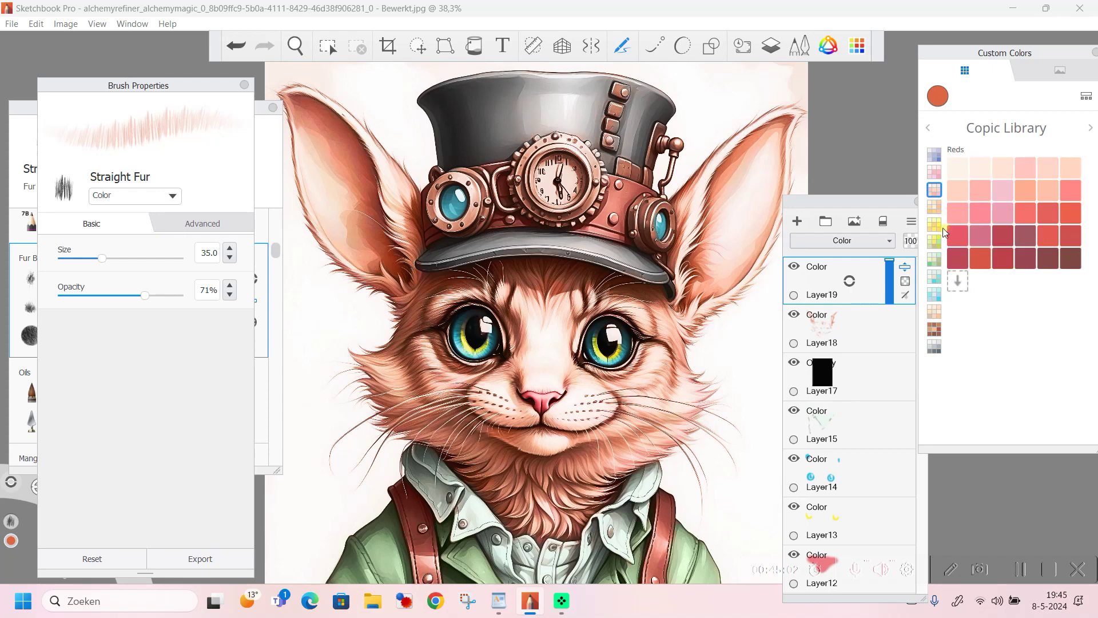
pyautogui.click(936, 225)
pyautogui.click(936, 207)
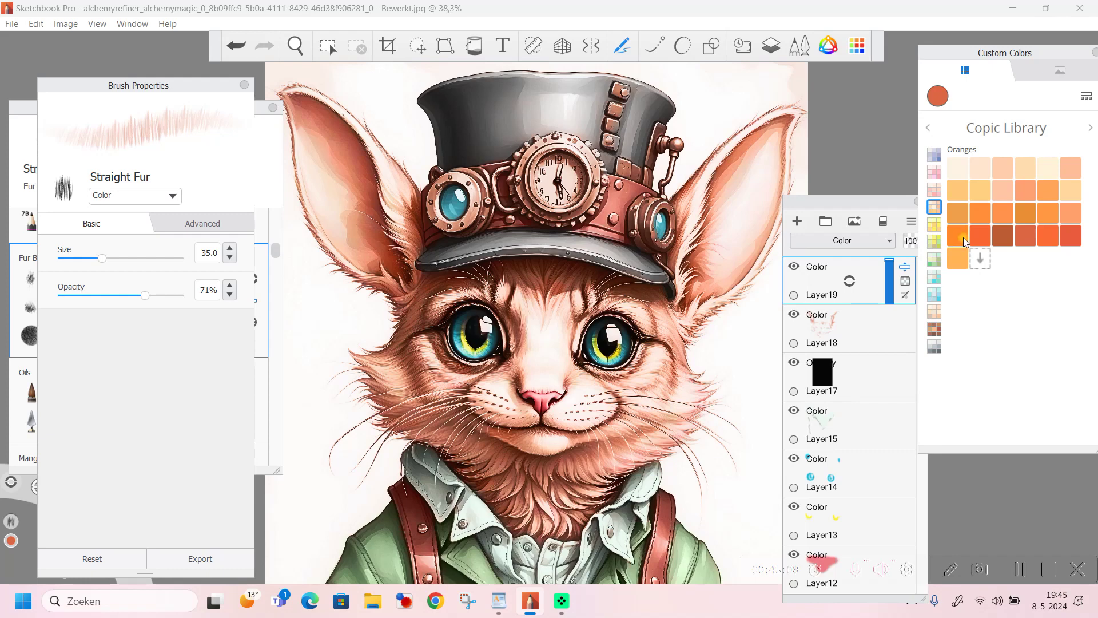
pyautogui.click(935, 329)
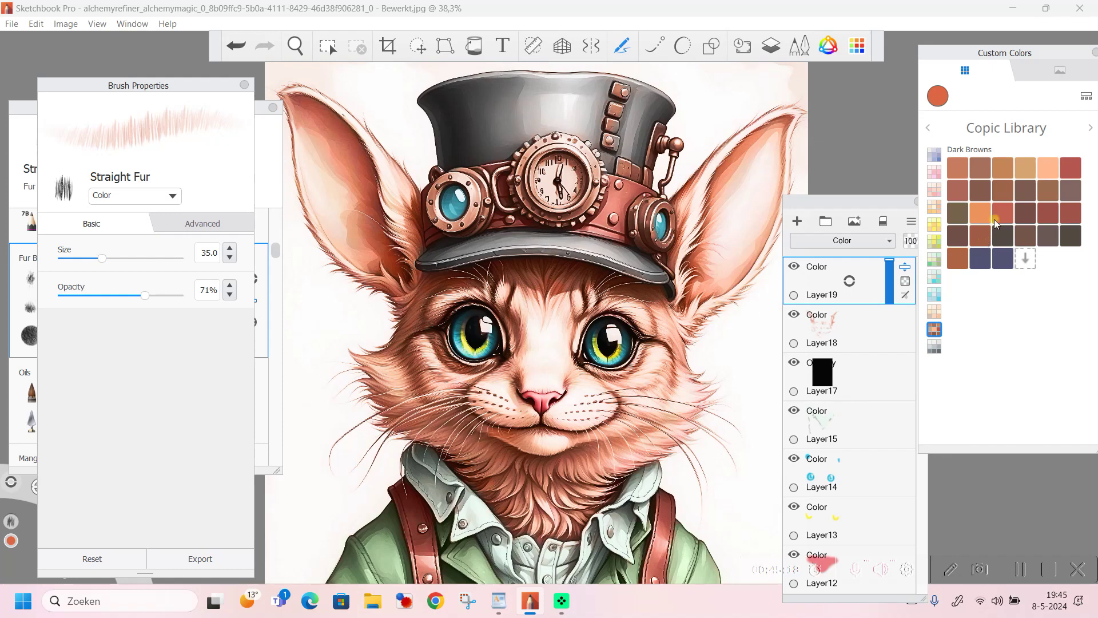
pyautogui.click(980, 214)
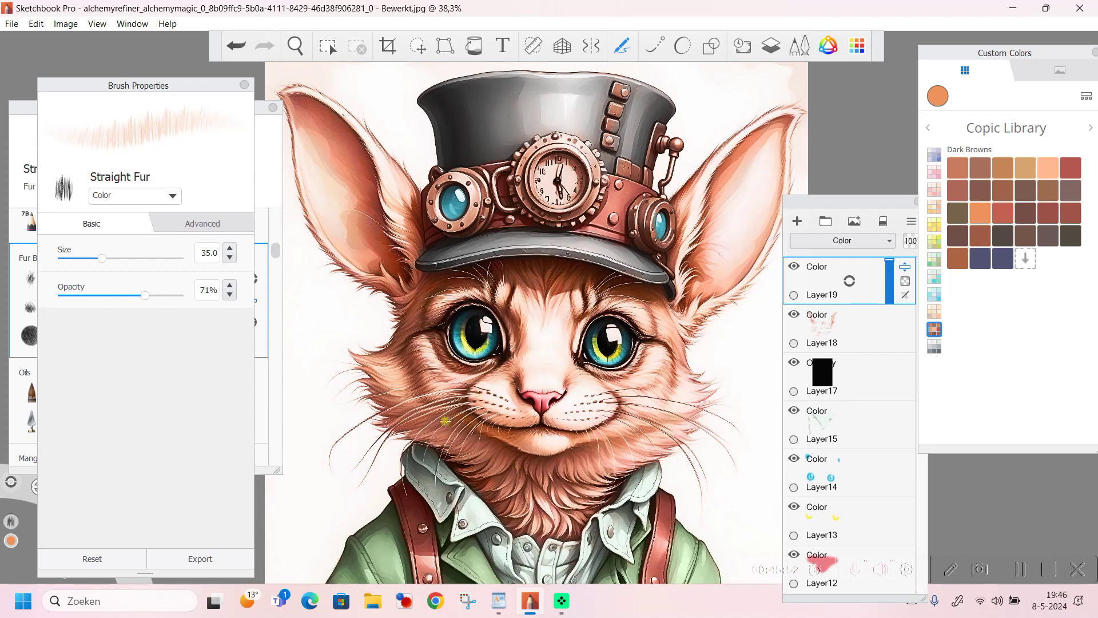
# Step: Undo the last two light orange strokes and repaint the fur on the cat's chin
pyautogui.click(226, 57)
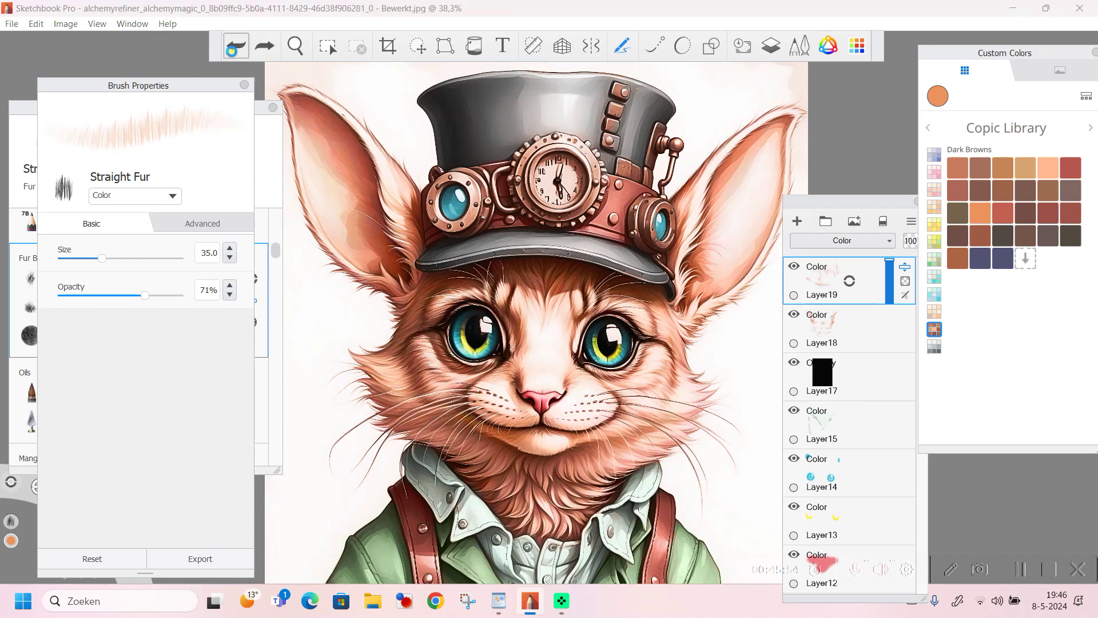
pyautogui.click(232, 50)
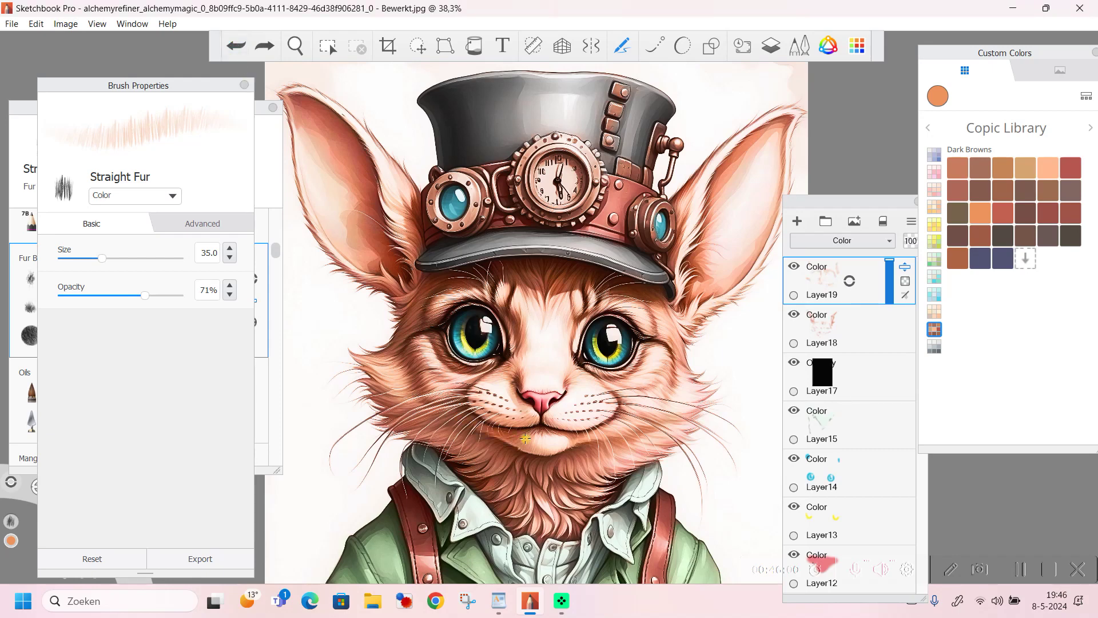
pyautogui.moveTo(525, 439); pyautogui.dragTo(552, 441)
pyautogui.scroll(-2, 412, 209)
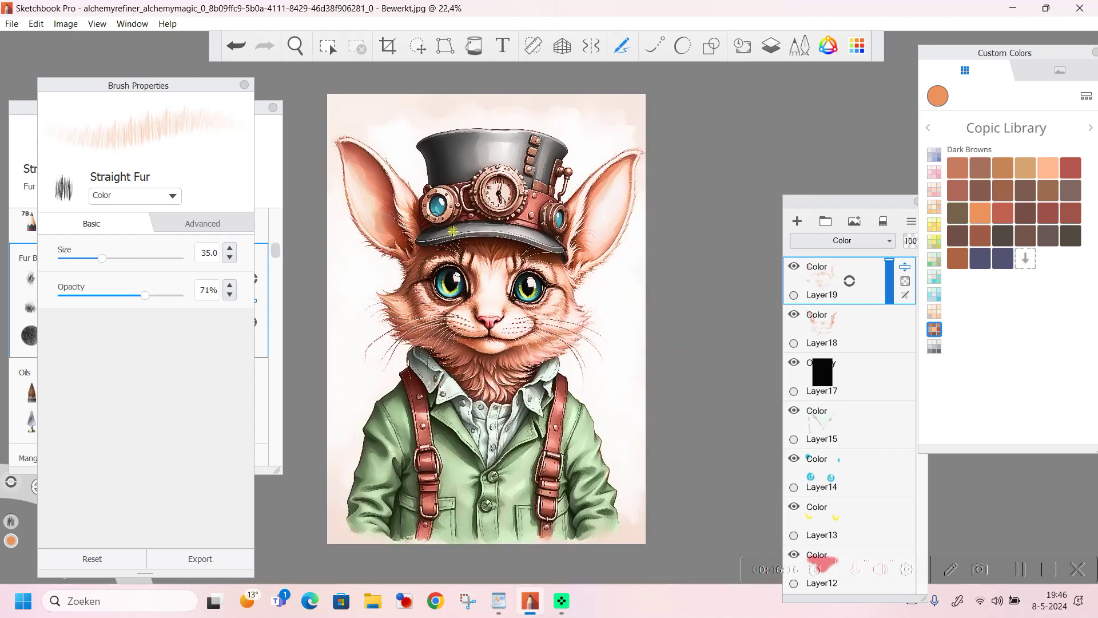
# Step: Add a new layer above the light orange fur layer and set its blending to Color
pyautogui.click(798, 223)
pyautogui.click(881, 241)
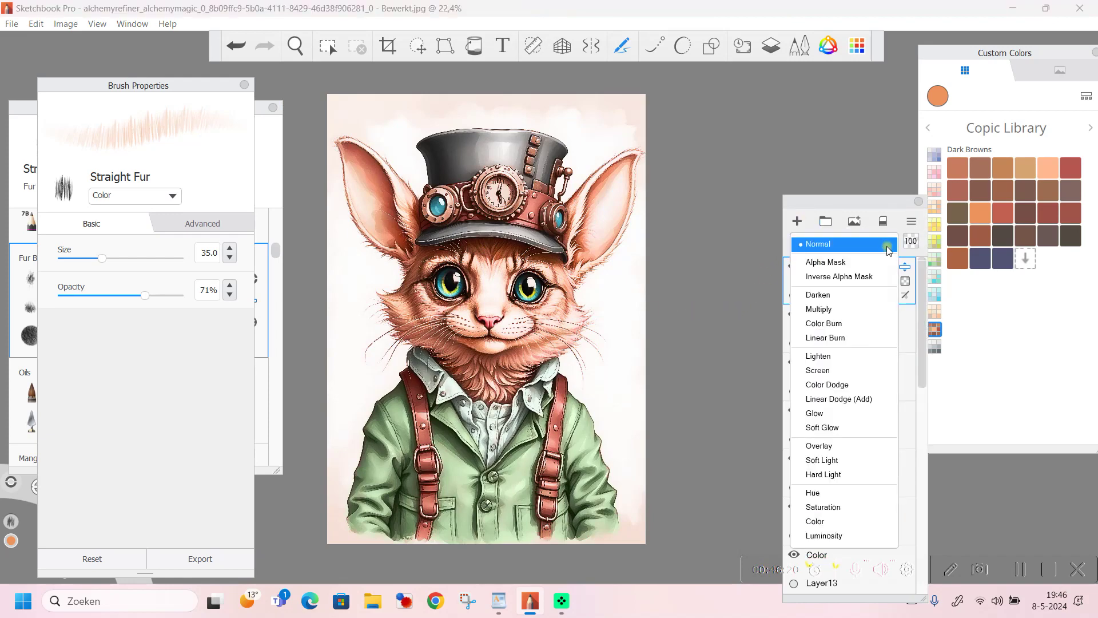
pyautogui.click(818, 522)
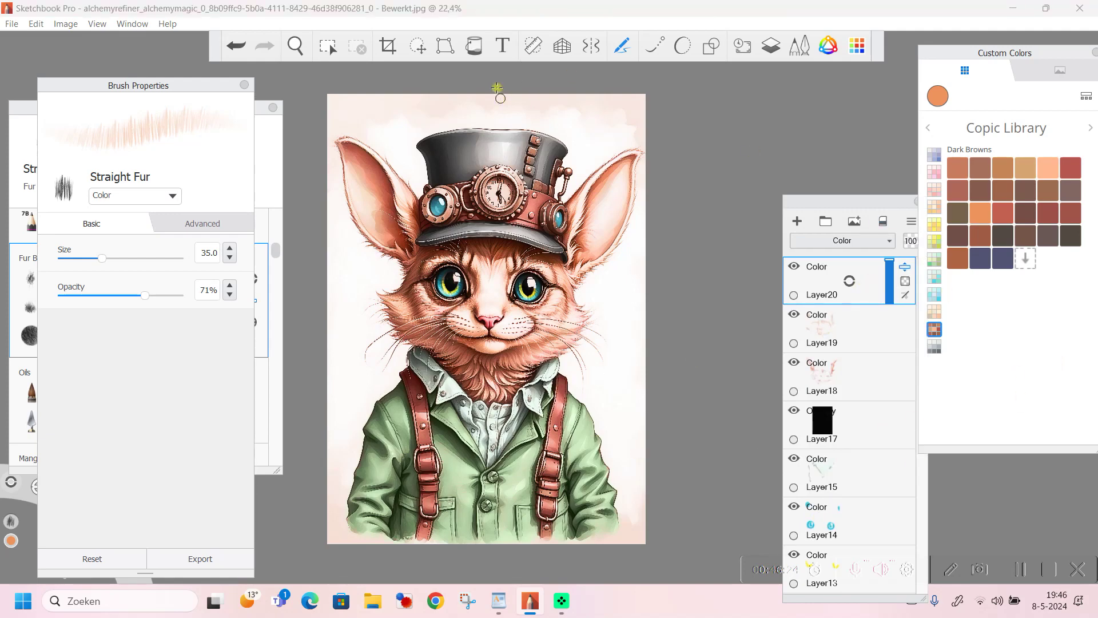
# Step: Pick the dark greenish gray from the Copic Cyans as the color for the jacket shading
pyautogui.click(296, 46)
pyautogui.moveTo(364, 139); pyautogui.dragTo(506, 147)
pyautogui.click(680, 198)
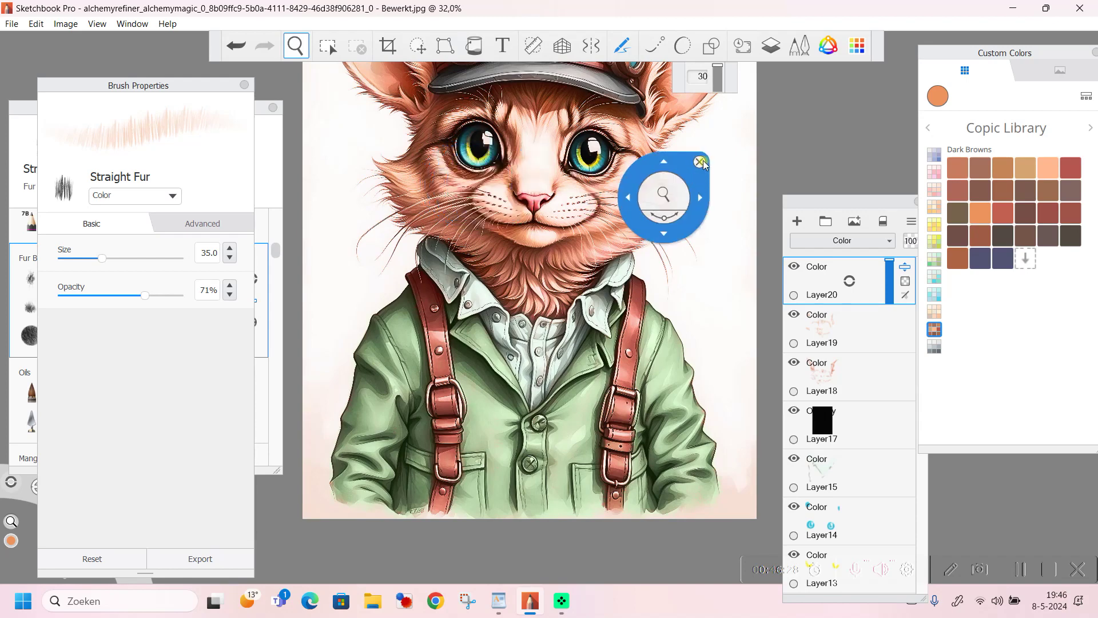
pyautogui.moveTo(704, 165); pyautogui.dragTo(778, 173)
pyautogui.click(936, 260)
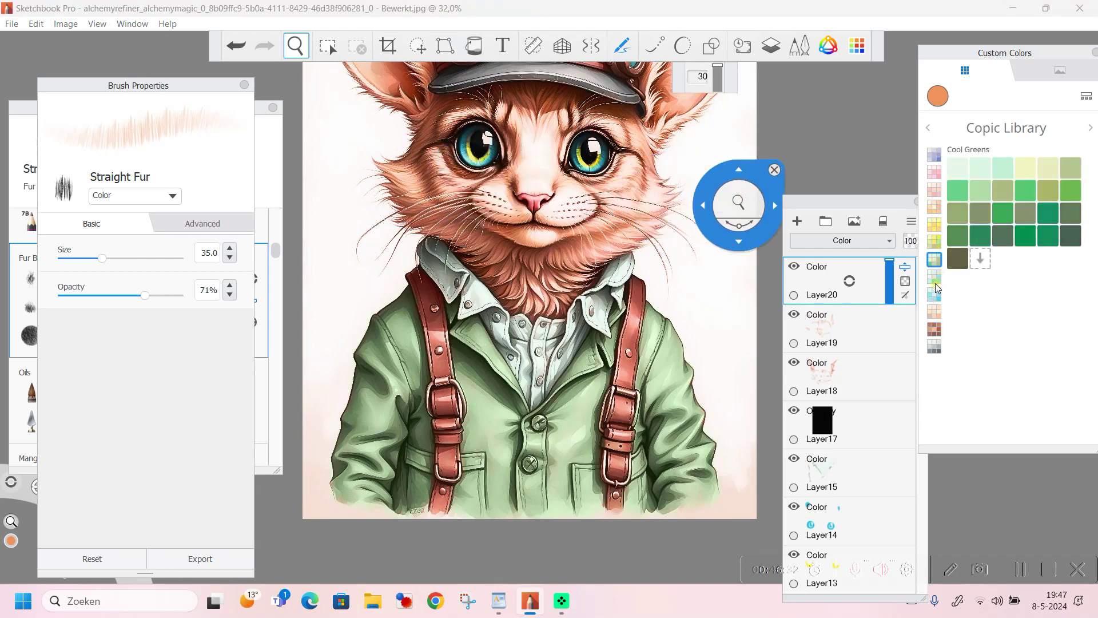
pyautogui.click(934, 279)
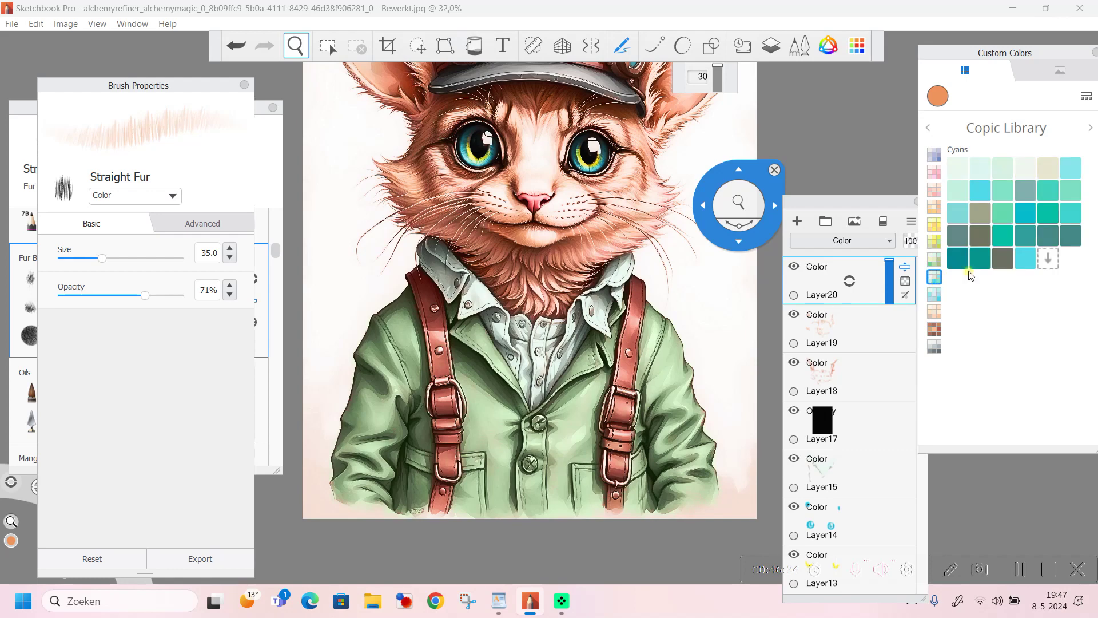
pyautogui.click(1004, 257)
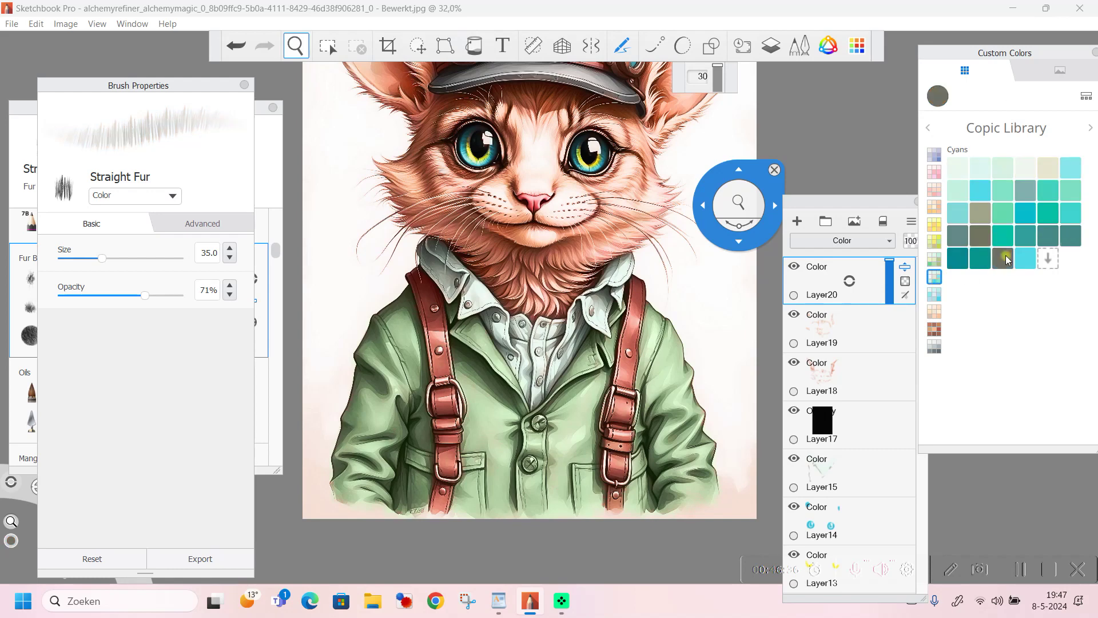
pyautogui.press('space')
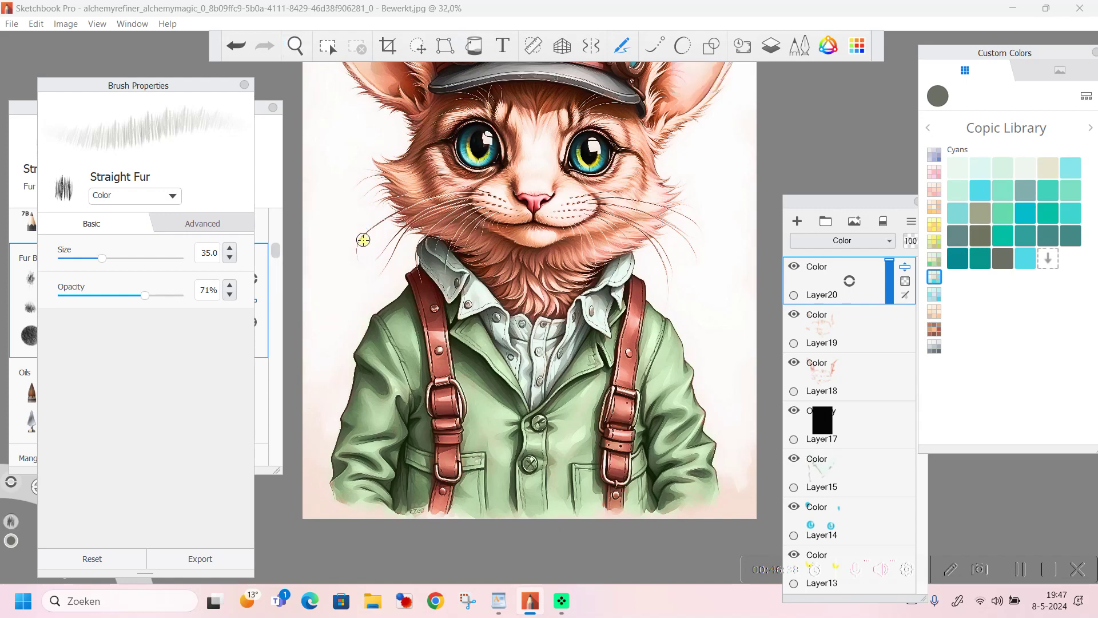
# Step: Choose the Soft Airbrush at size 38.5 and opacity 65% and brush greenish gray shading onto the jacket
pyautogui.click(244, 85)
pyautogui.moveTo(277, 260); pyautogui.dragTo(268, 351)
pyautogui.scroll(-10, 265, 366)
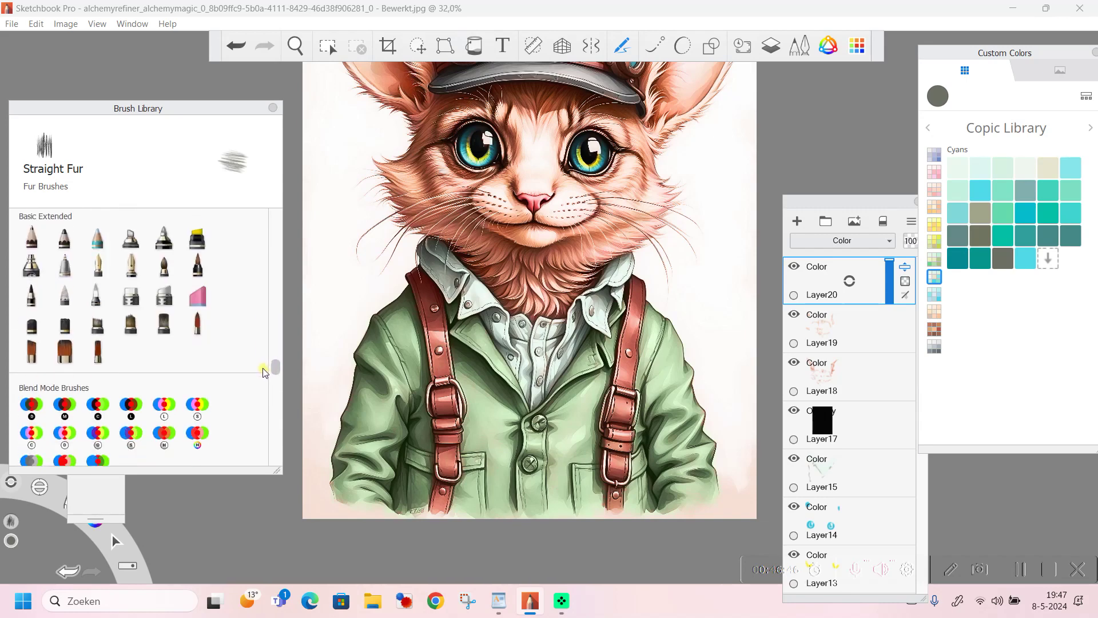
pyautogui.scroll(-8, 257, 401)
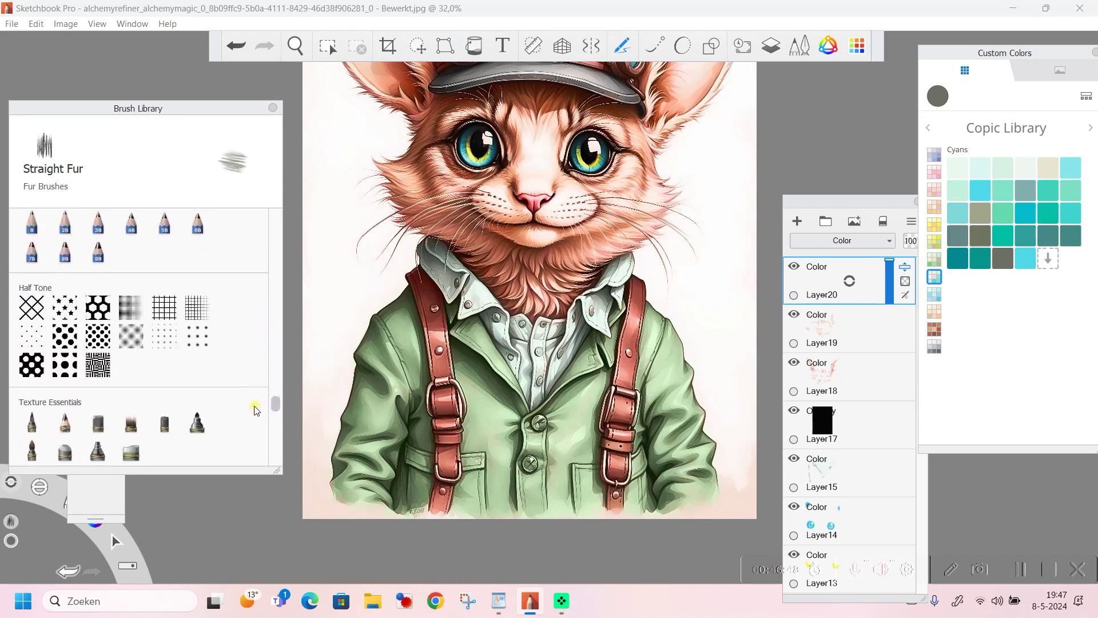
pyautogui.click(102, 366)
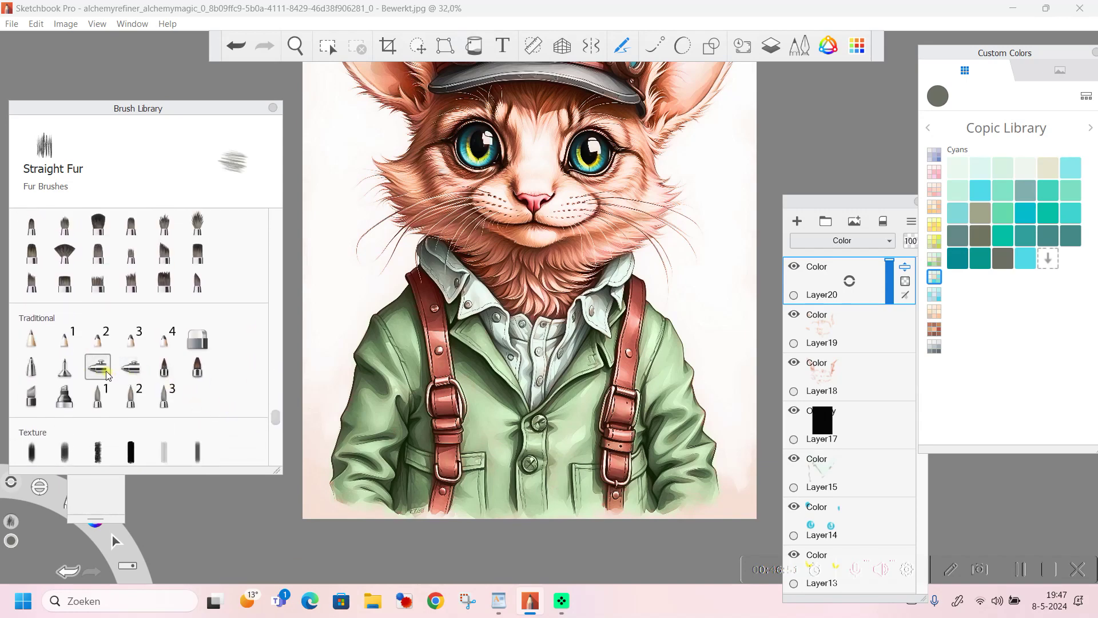
pyautogui.click(107, 363)
pyautogui.click(139, 296)
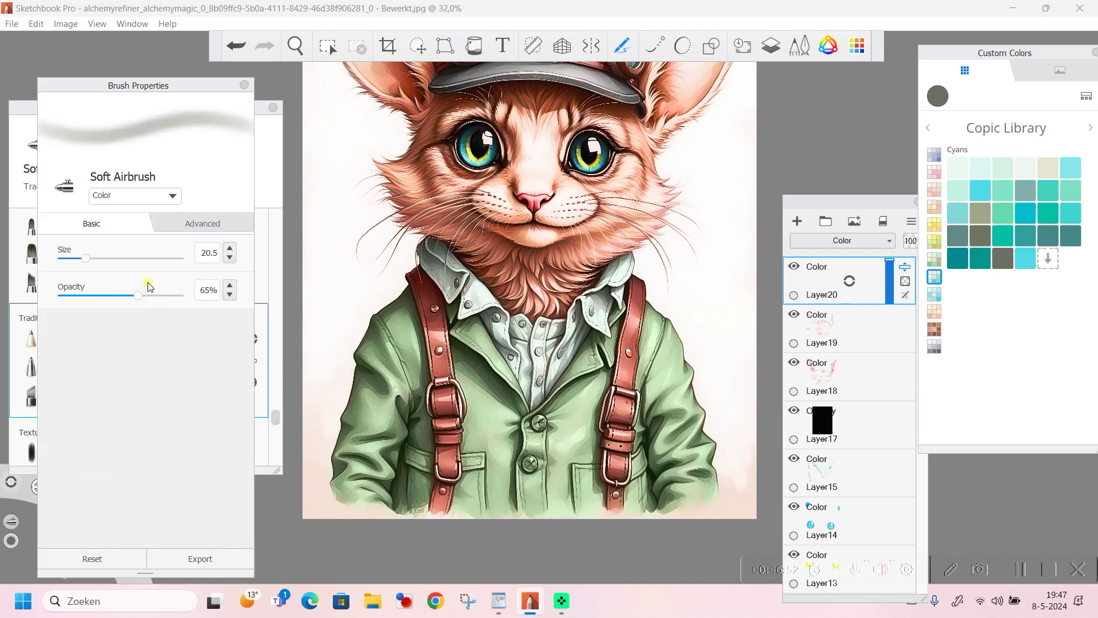
pyautogui.click(106, 258)
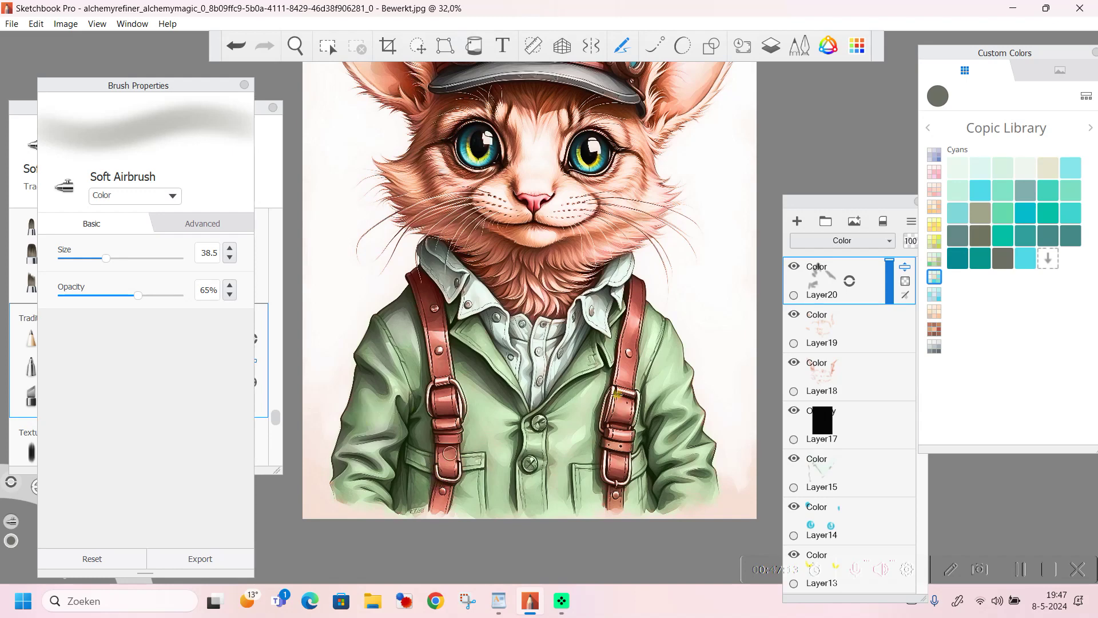
# Step: Delete the greenish gray shading layer and replace it with a new layer blended as Color
pyautogui.moveTo(850, 284); pyautogui.dragTo(867, 252)
pyautogui.click(797, 222)
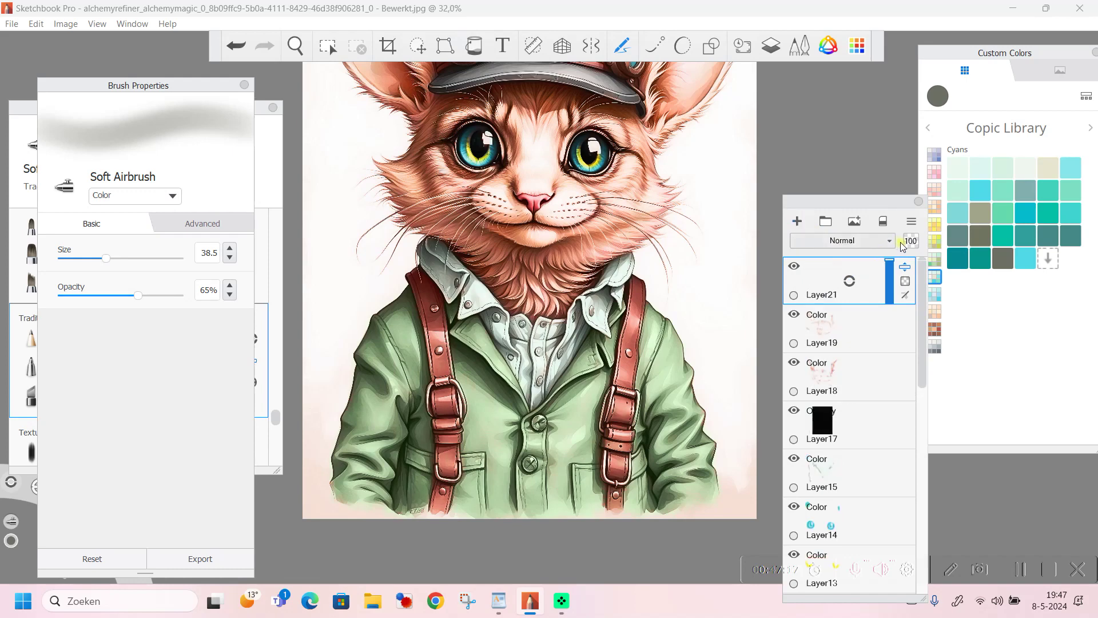
pyautogui.click(890, 245)
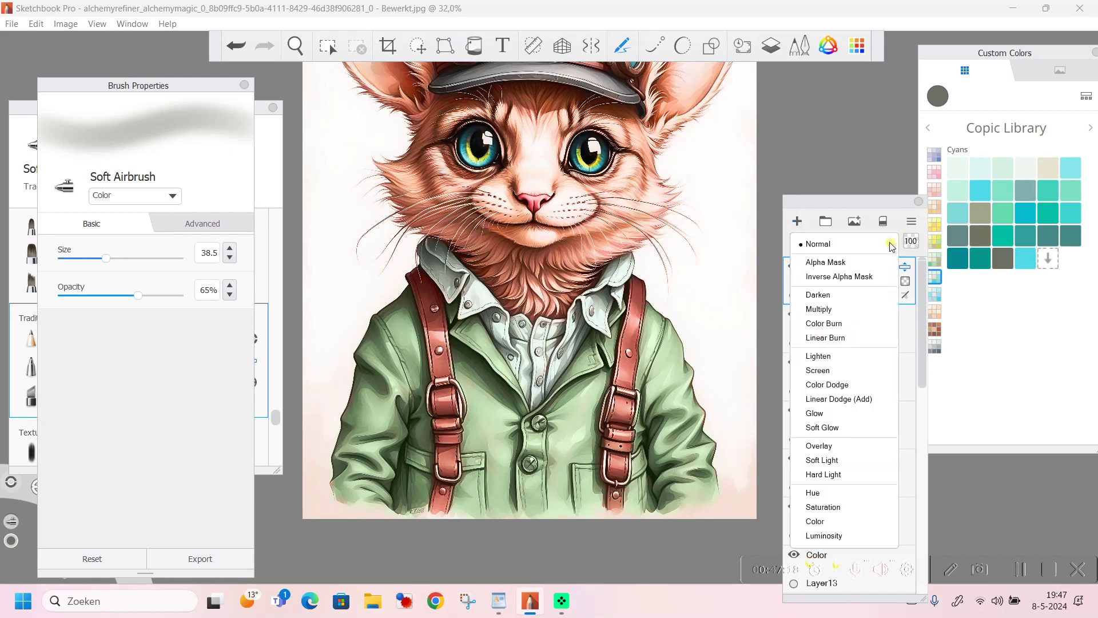
pyautogui.click(827, 521)
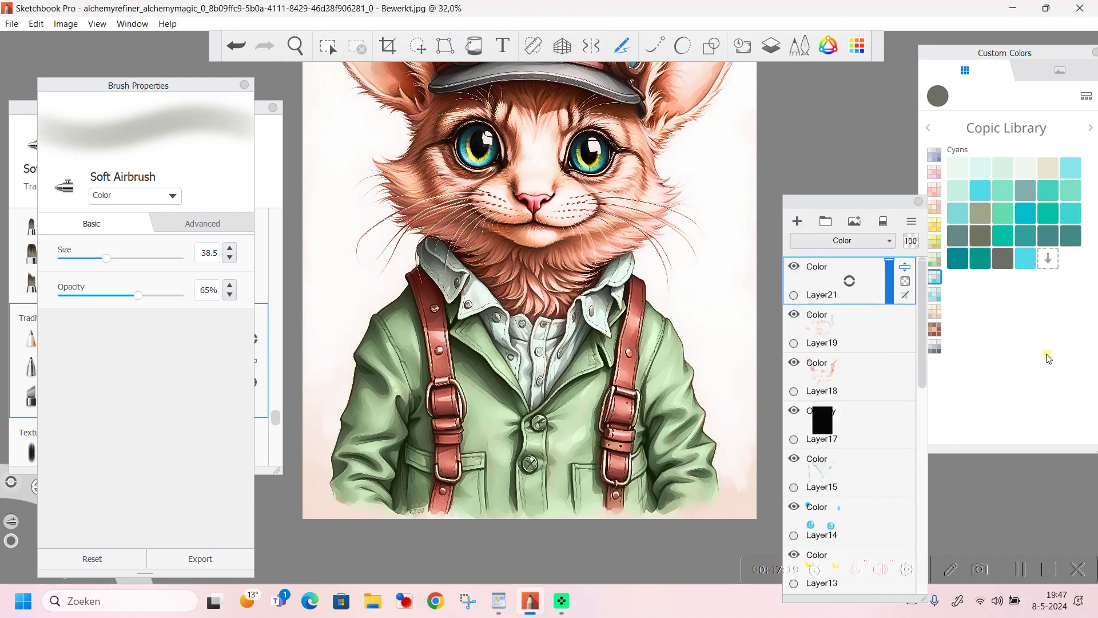
# Step: Airbrush light olive green from the Copic Cool Greens onto the jacket at size 50.4, and lower the layer's opacity to 77
pyautogui.click(937, 261)
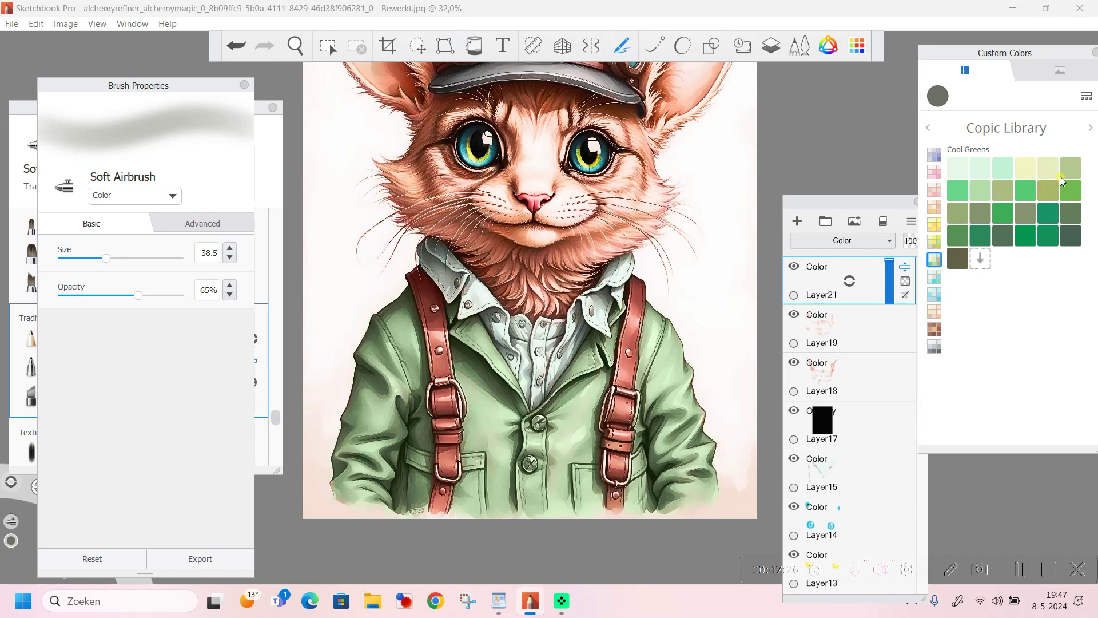
pyautogui.click(1049, 190)
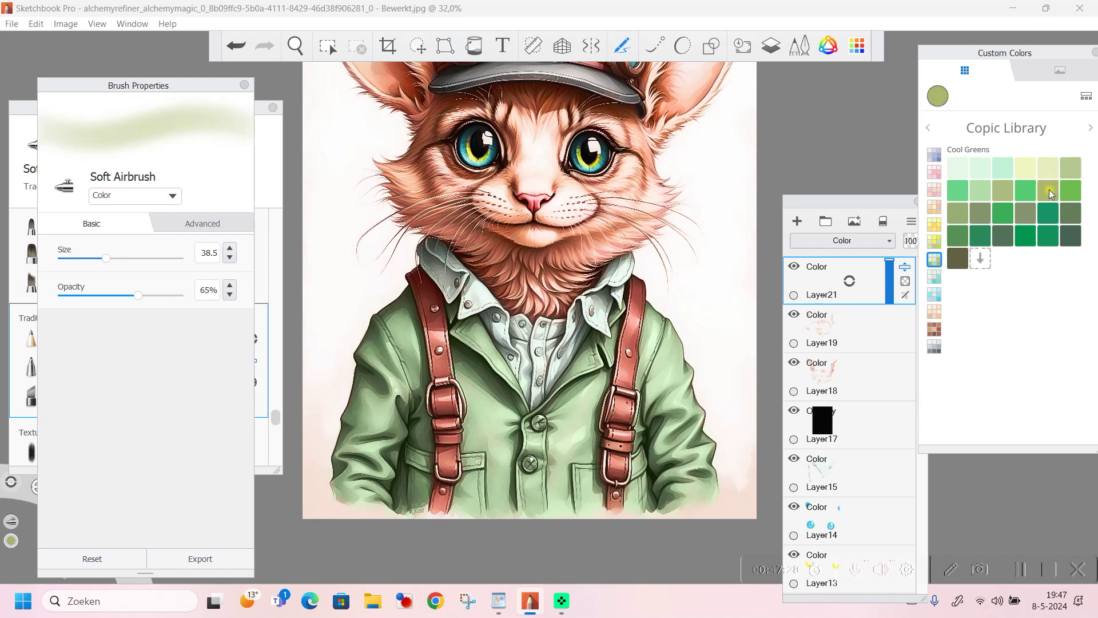
pyautogui.moveTo(105, 259); pyautogui.dragTo(155, 261)
pyautogui.moveTo(397, 334)
pyautogui.mouseDown()
pyautogui.moveTo(398, 320)
pyautogui.moveTo(403, 346)
pyautogui.moveTo(388, 362)
pyautogui.moveTo(386, 341)
pyautogui.moveTo(377, 370)
pyautogui.moveTo(391, 396)
pyautogui.moveTo(389, 364)
pyautogui.moveTo(379, 417)
pyautogui.mouseUp()
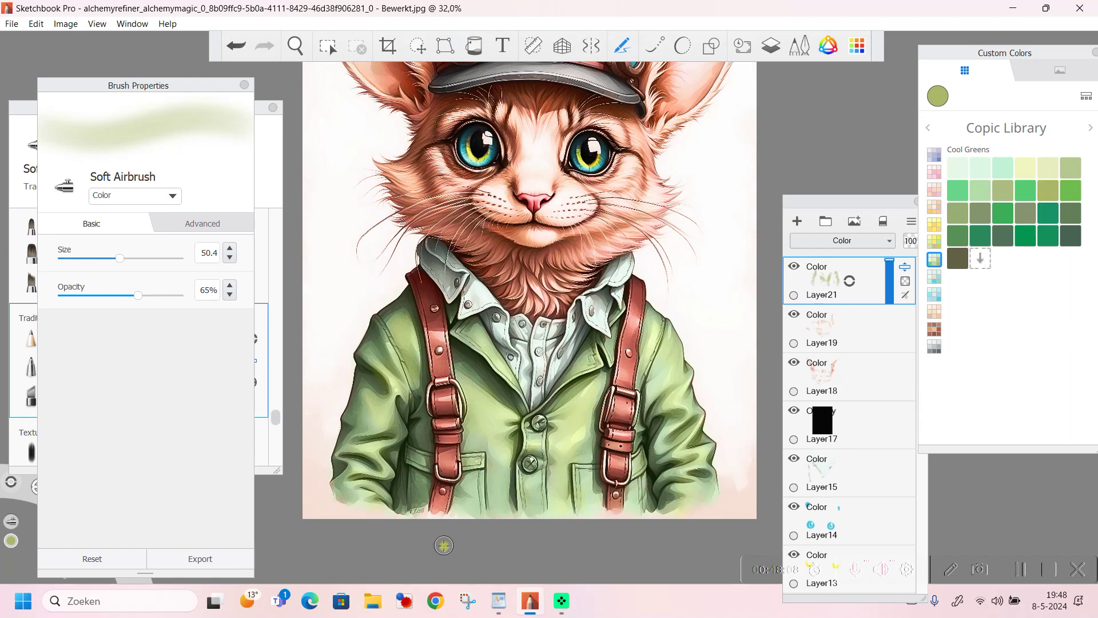
pyautogui.moveTo(889, 262)
pyautogui.mouseDown()
pyautogui.moveTo(903, 337)
pyautogui.moveTo(895, 273)
pyautogui.mouseUp()
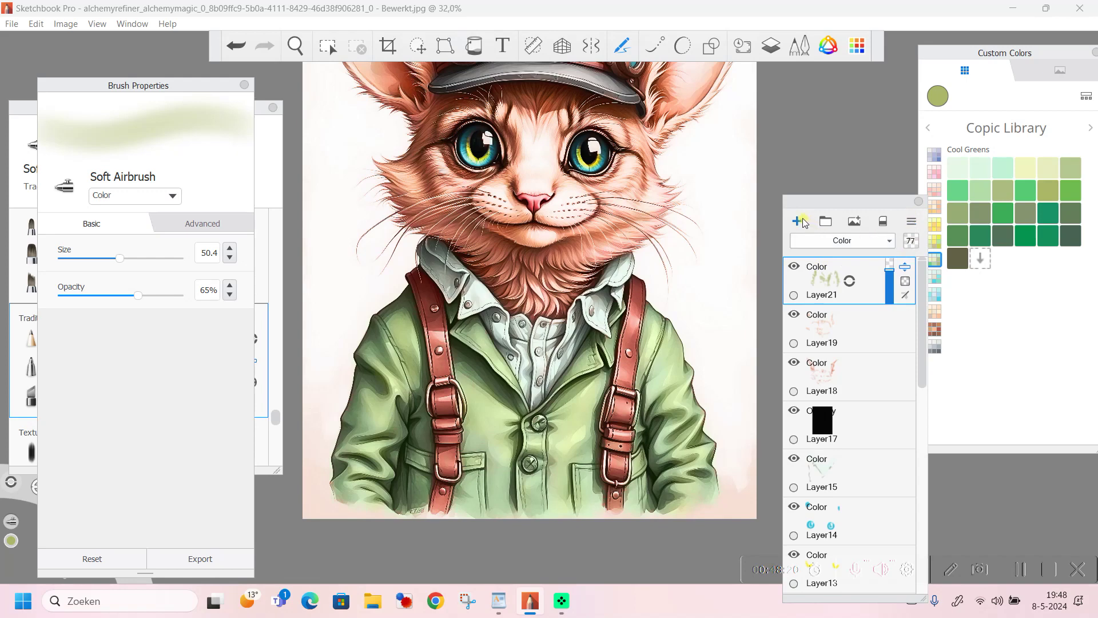
# Step: Add a new Color layer and airbrush pale lavender from the Copic Purples onto the shirt and collar
pyautogui.click(802, 222)
pyautogui.click(886, 241)
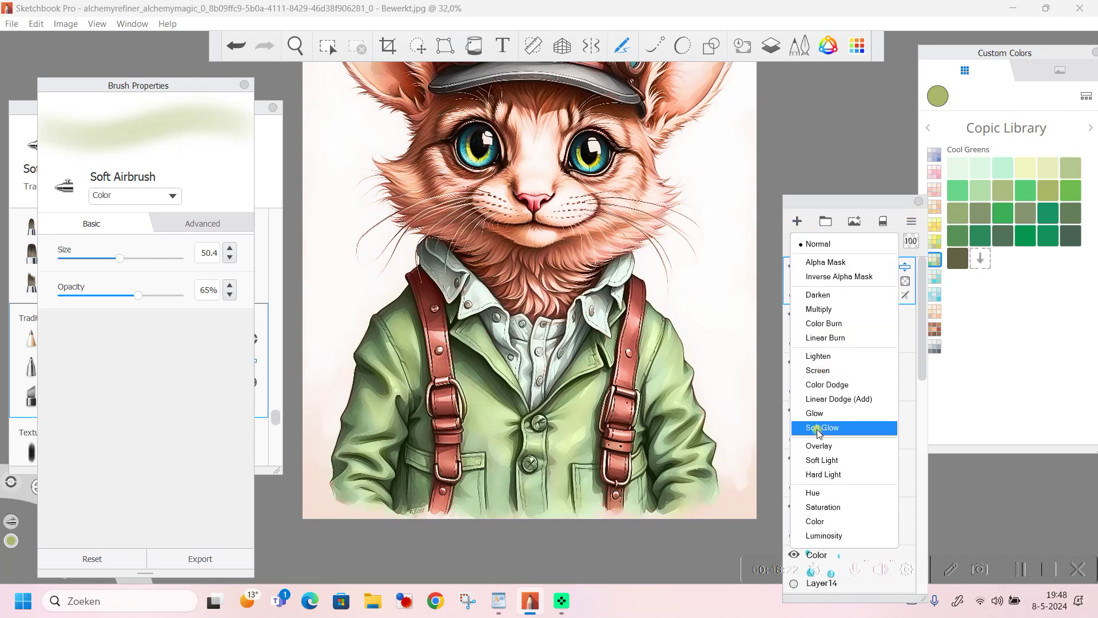
pyautogui.click(817, 522)
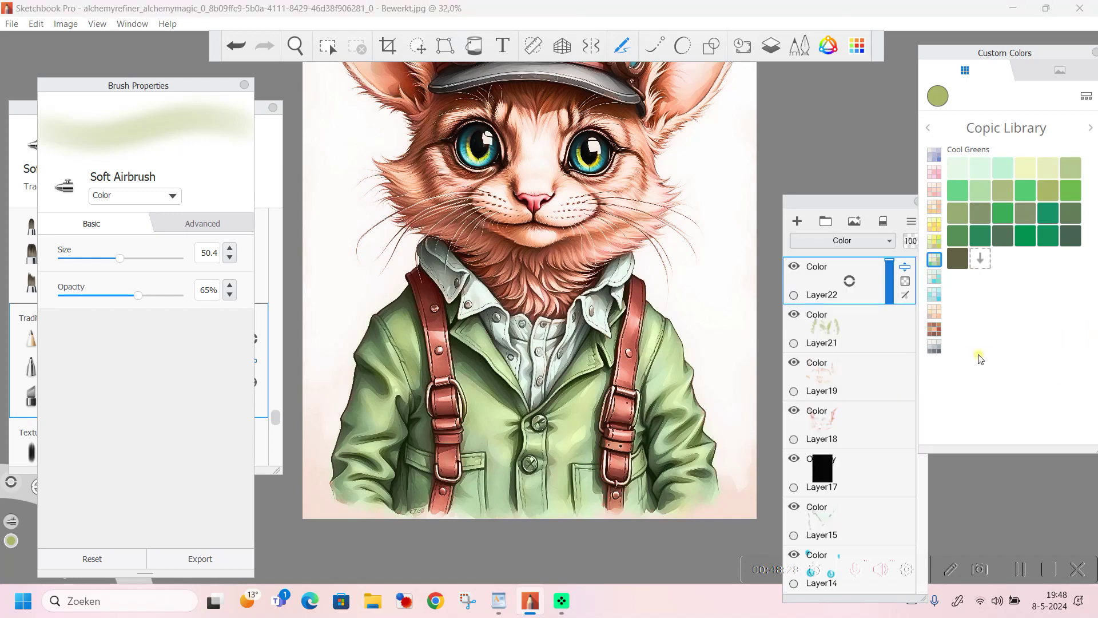
pyautogui.click(934, 155)
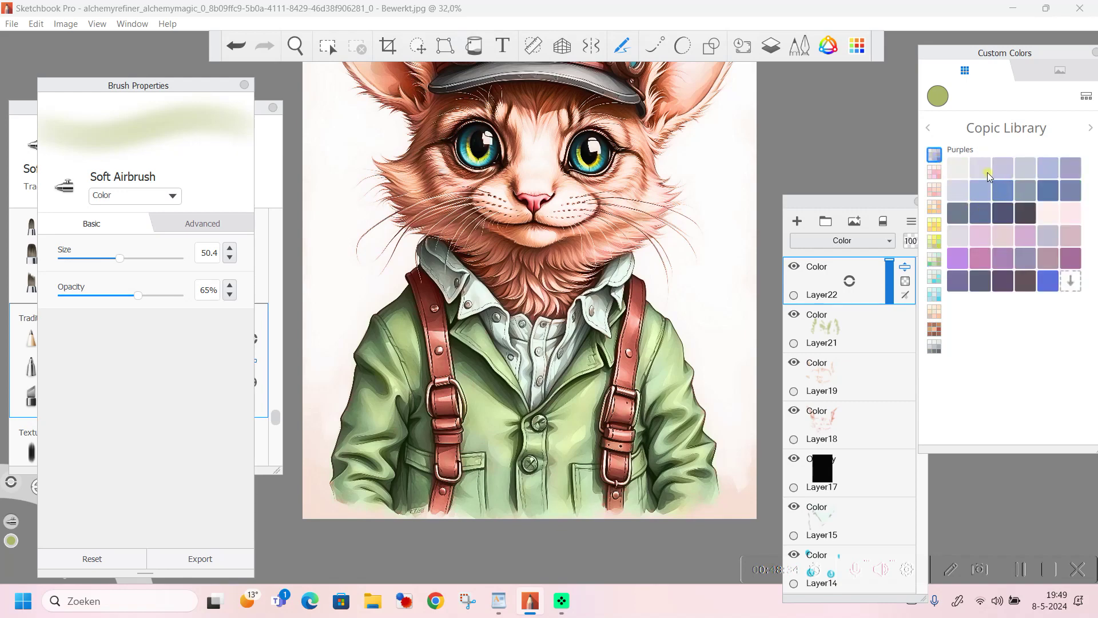
pyautogui.click(988, 174)
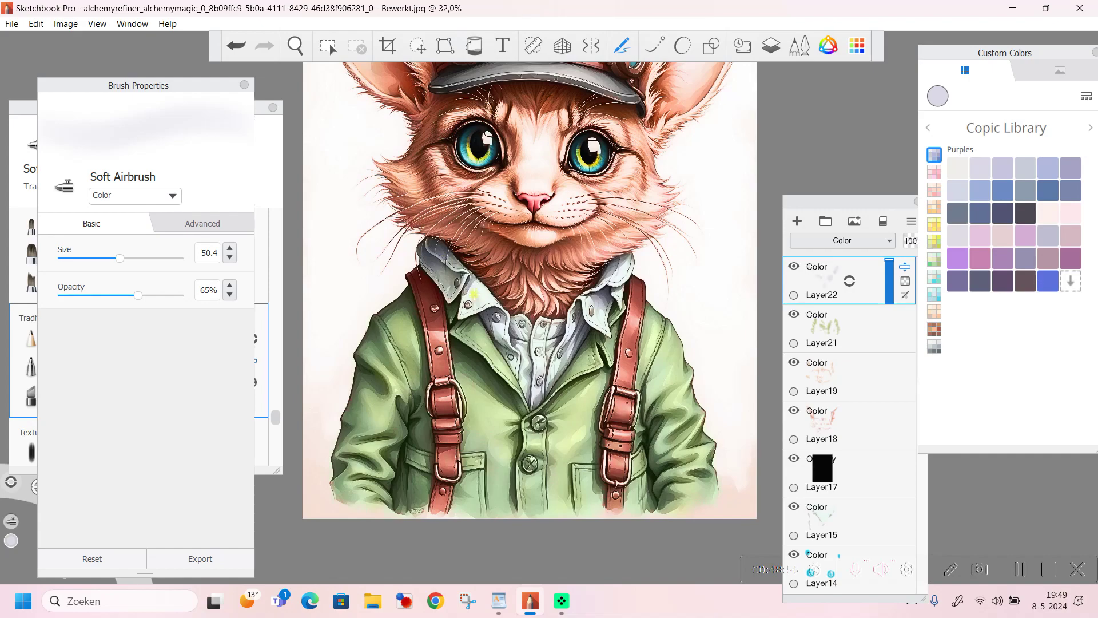
# Step: Add another layer above the lavender shirt layer for the hat and set its blending to Color
pyautogui.scroll(-1, 474, 293)
pyautogui.click(296, 46)
pyautogui.moveTo(331, 93)
pyautogui.mouseDown()
pyautogui.moveTo(343, 234)
pyautogui.moveTo(359, 160)
pyautogui.moveTo(485, 369)
pyautogui.moveTo(500, 332)
pyautogui.mouseUp()
pyautogui.click(499, 292)
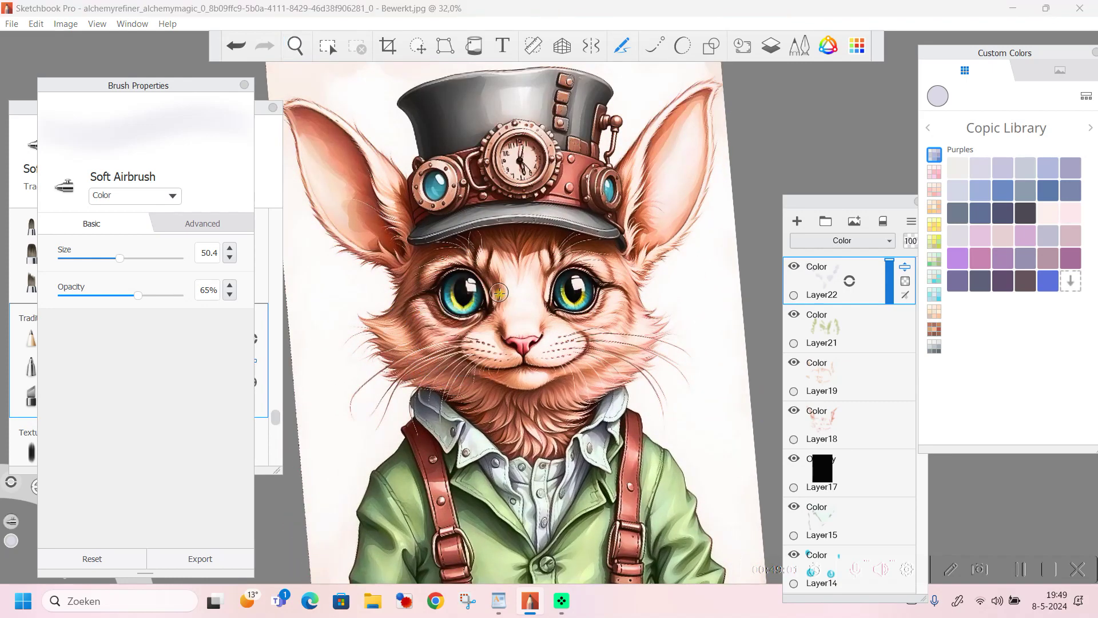
pyautogui.click(797, 221)
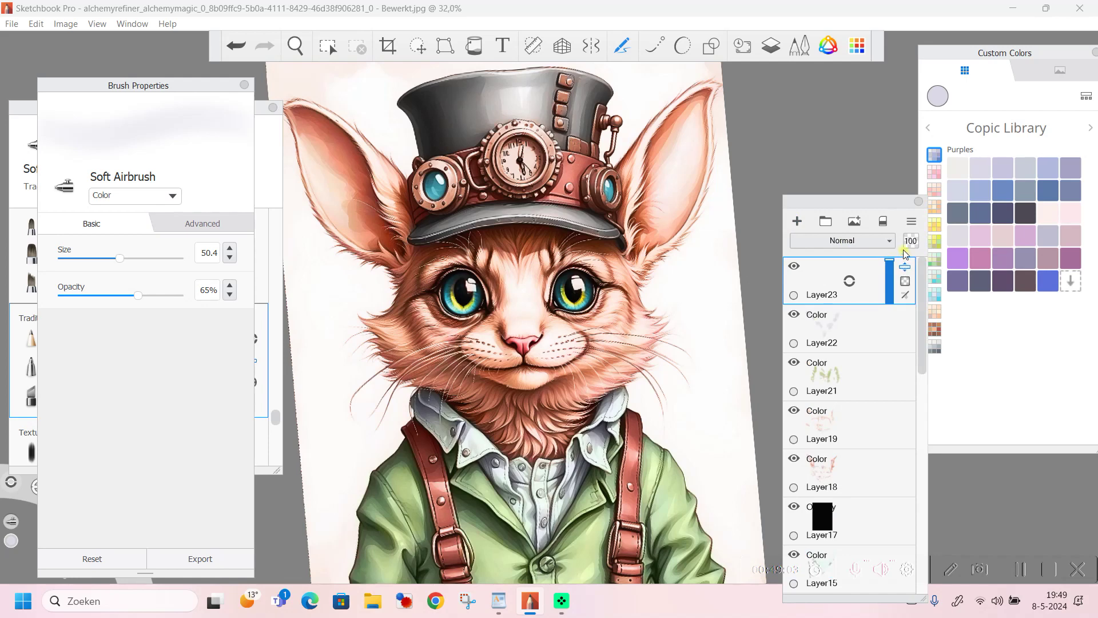
pyautogui.click(842, 241)
pyautogui.click(829, 522)
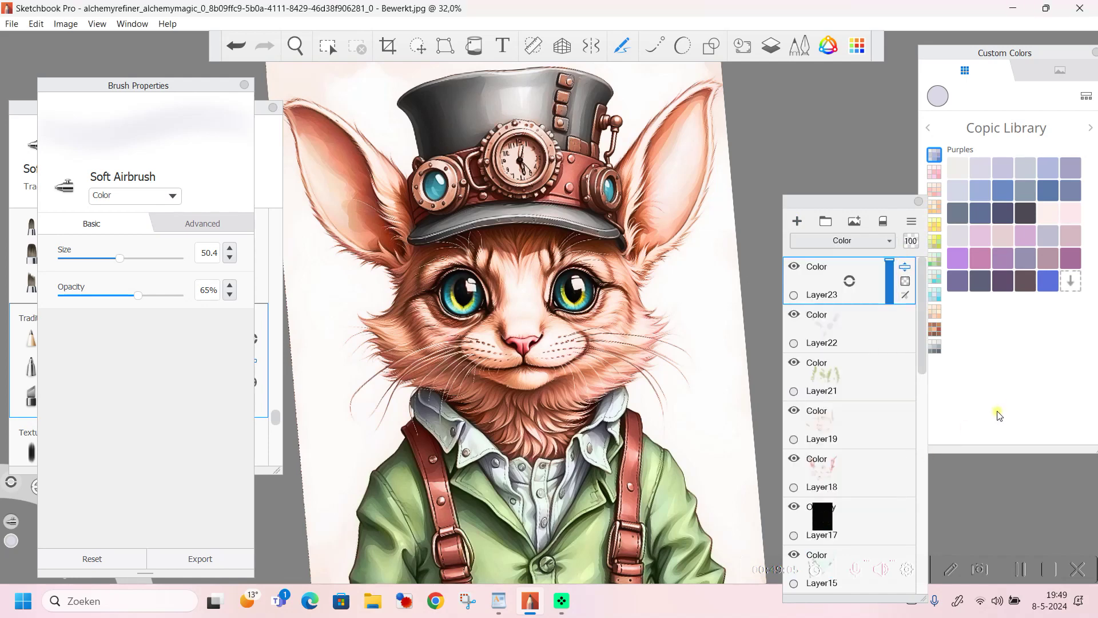
# Step: Airbrush black from the Copic Grays onto the hat at 85% opacity, reducing the brush size to 16.5
pyautogui.click(936, 348)
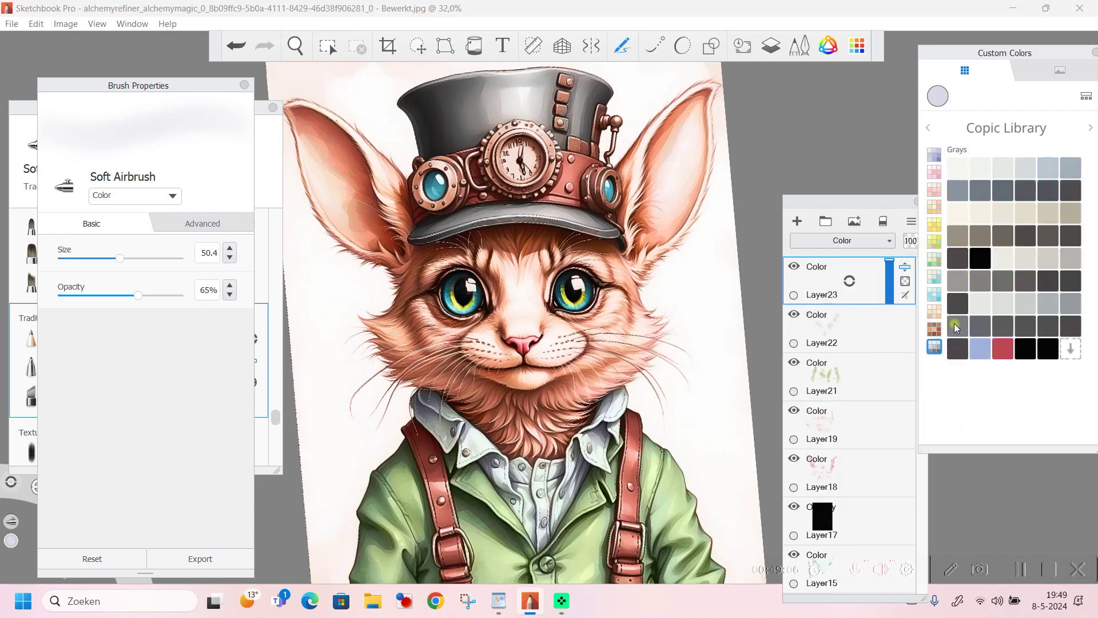
pyautogui.click(980, 259)
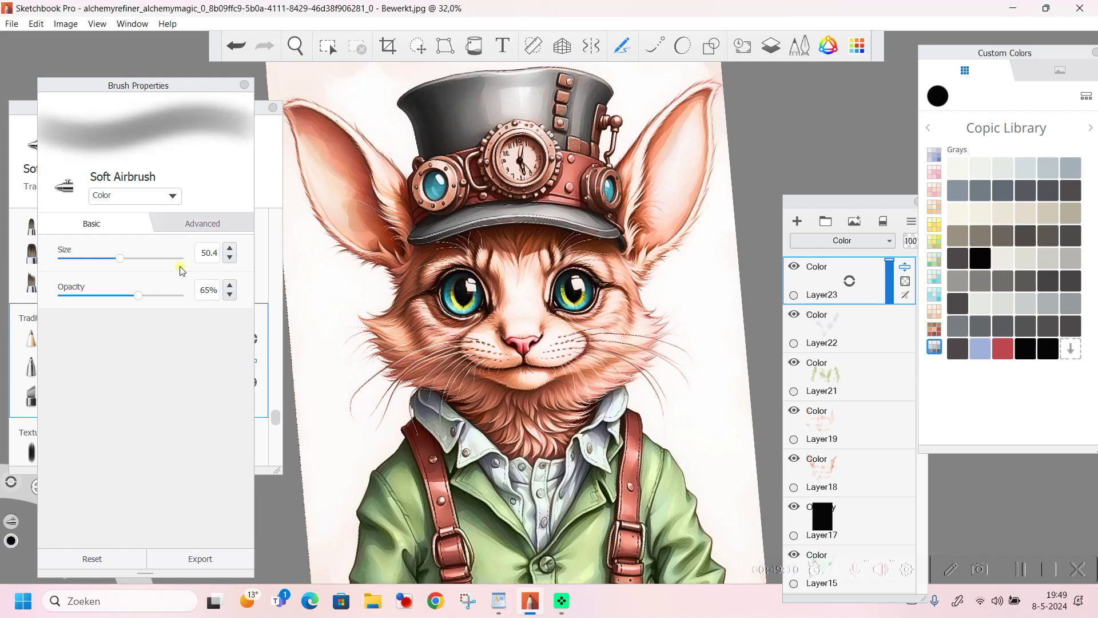
pyautogui.press('o')
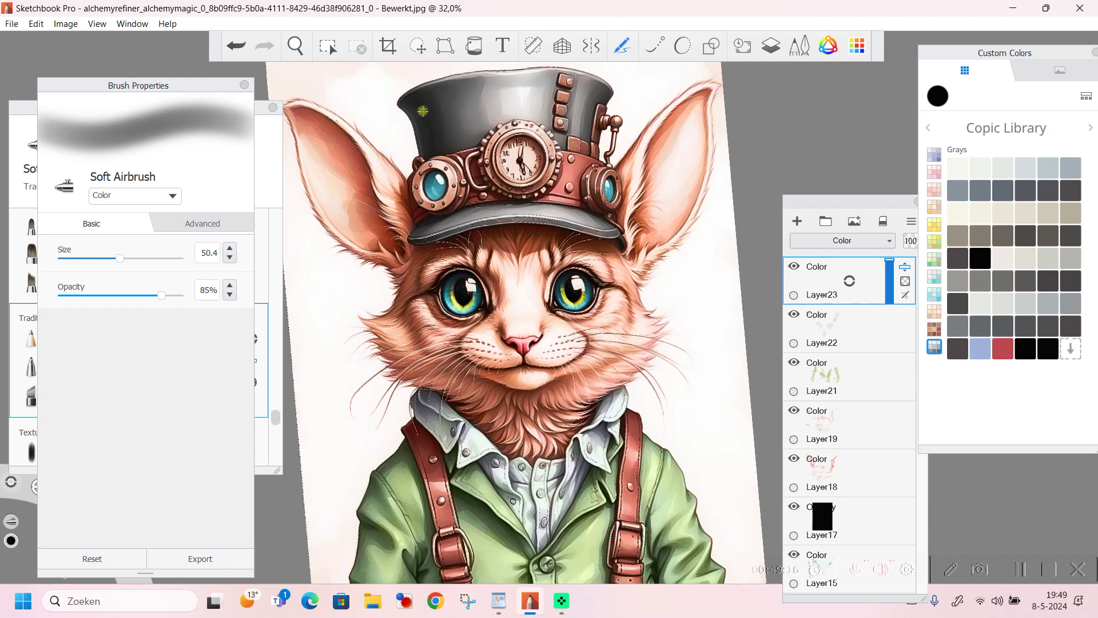
pyautogui.press('s')
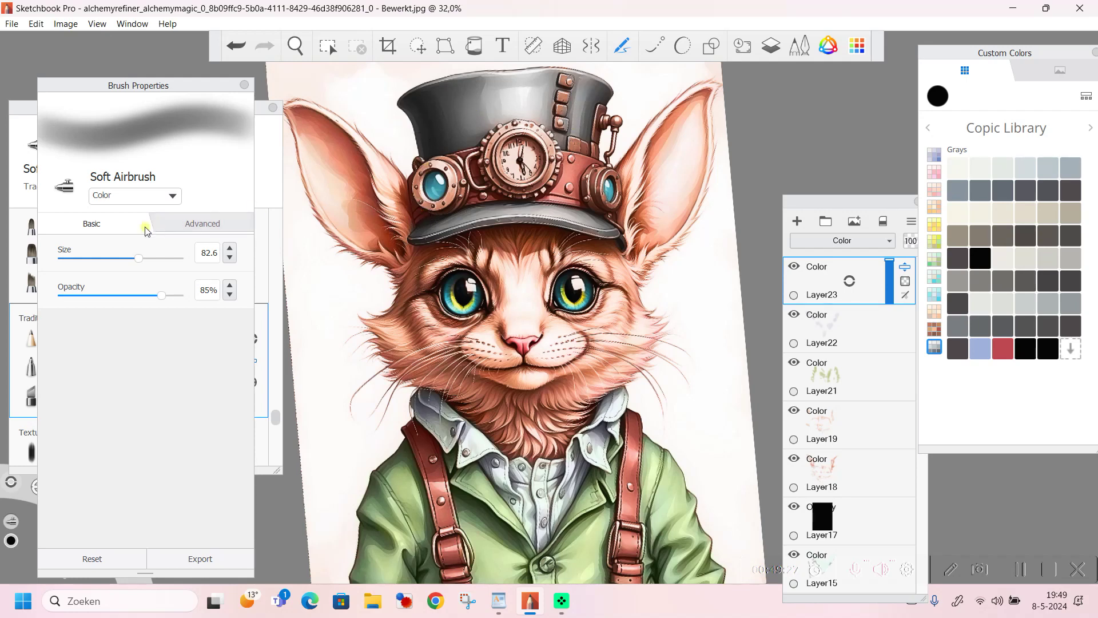
pyautogui.press('s')
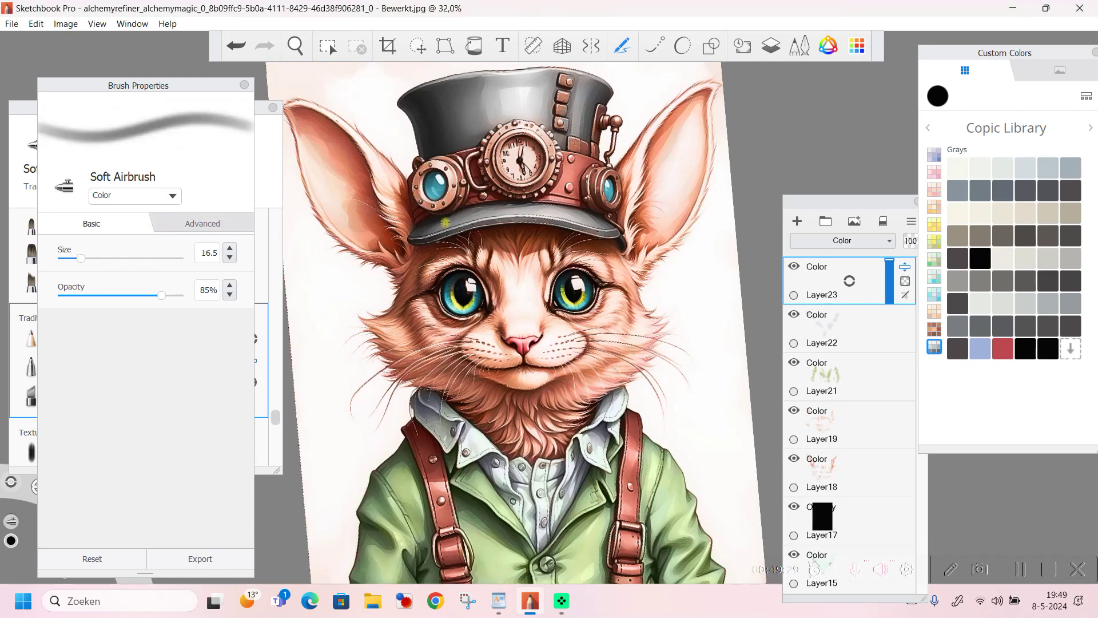
# Step: Switch the Soft Airbrush blending to Darken at size 51.7 and paint more black over the hat and its brim
pyautogui.click(171, 195)
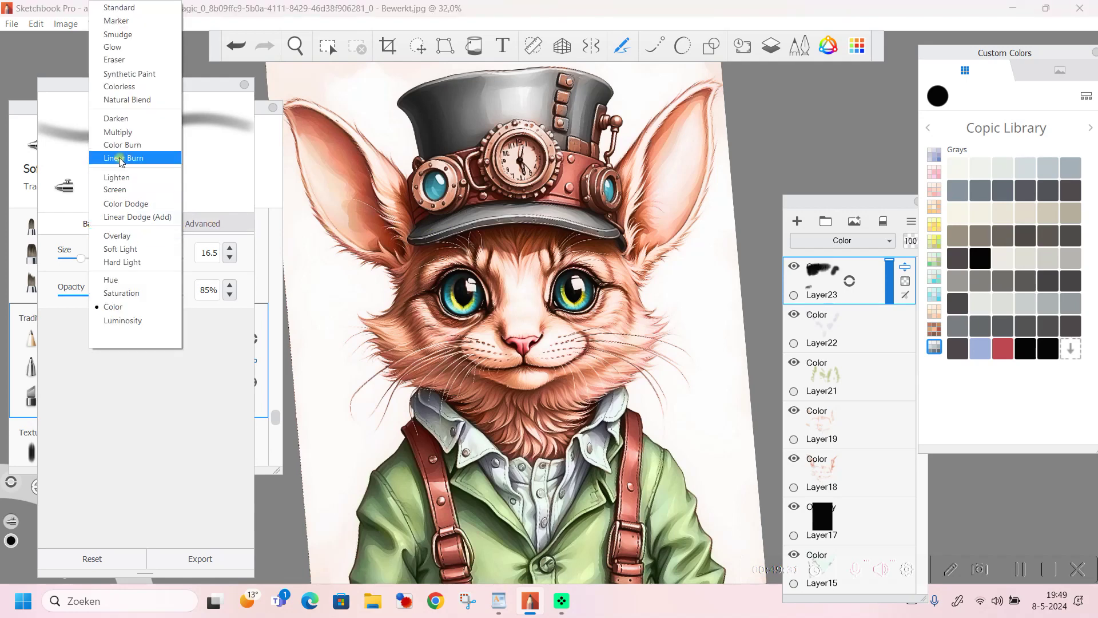
pyautogui.click(117, 119)
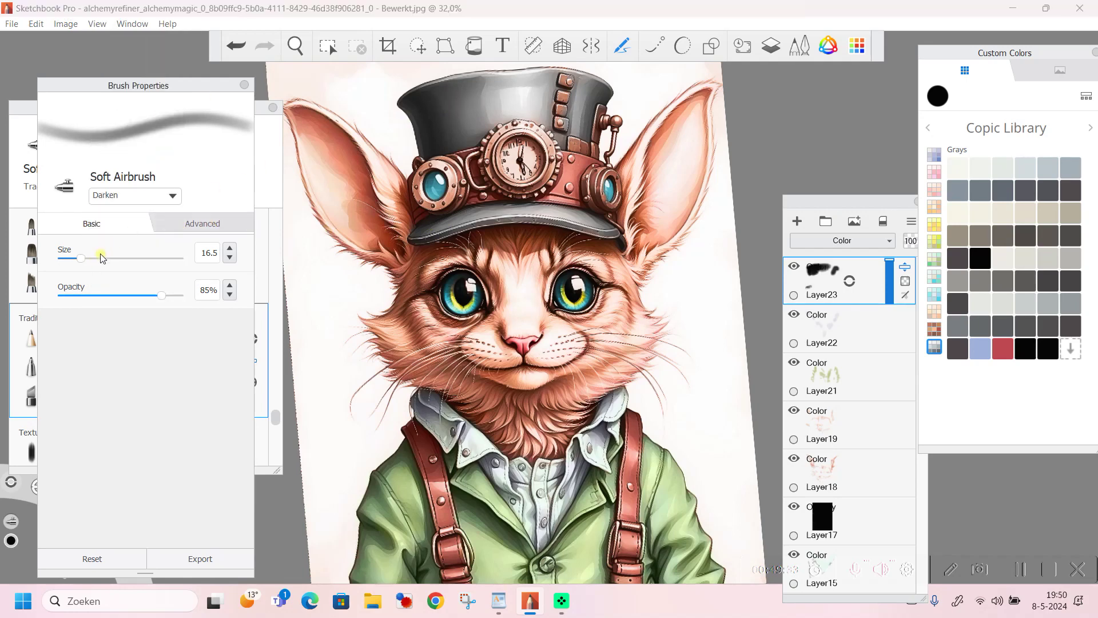
pyautogui.click(120, 258)
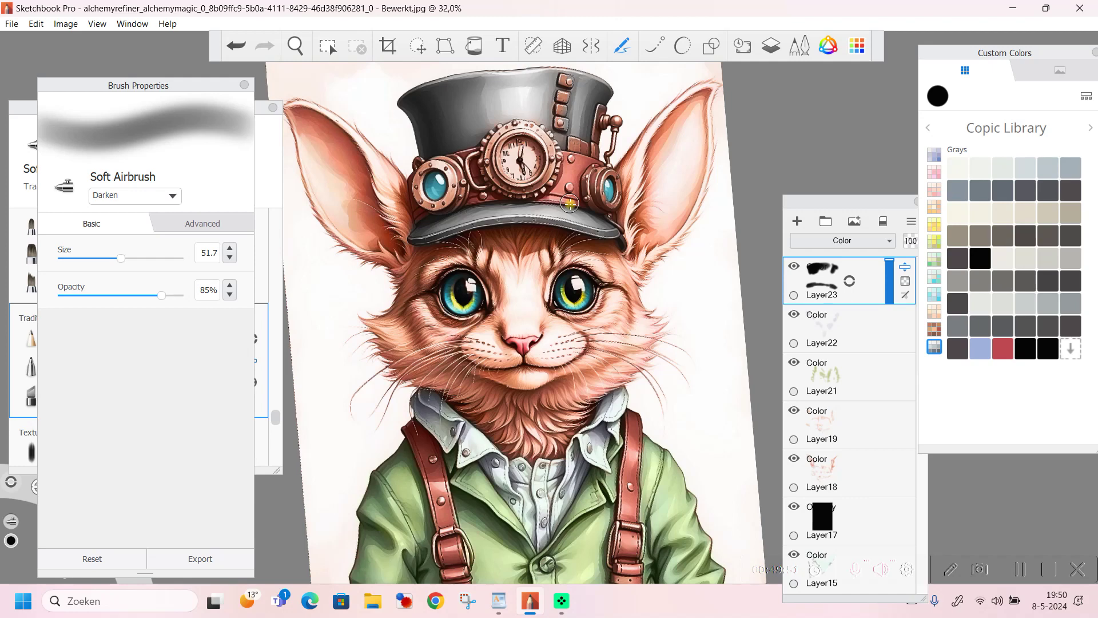
# Step: Add a new Color layer and airbrush the palest tint from the Copic Pinks onto the hat's clock face
pyautogui.click(797, 220)
pyautogui.click(847, 240)
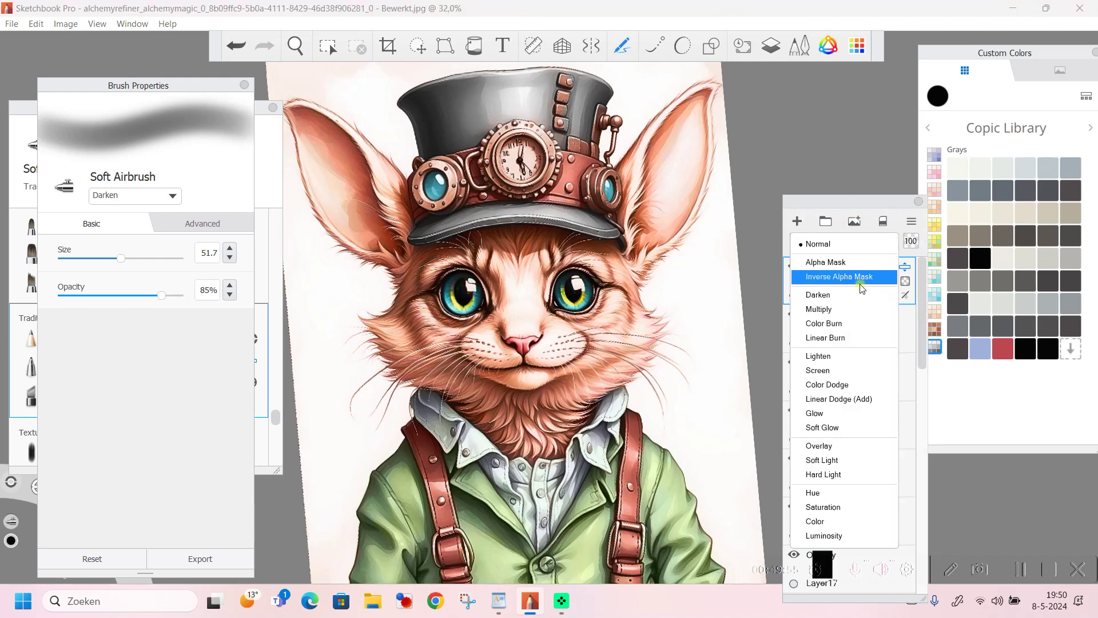
pyautogui.click(812, 521)
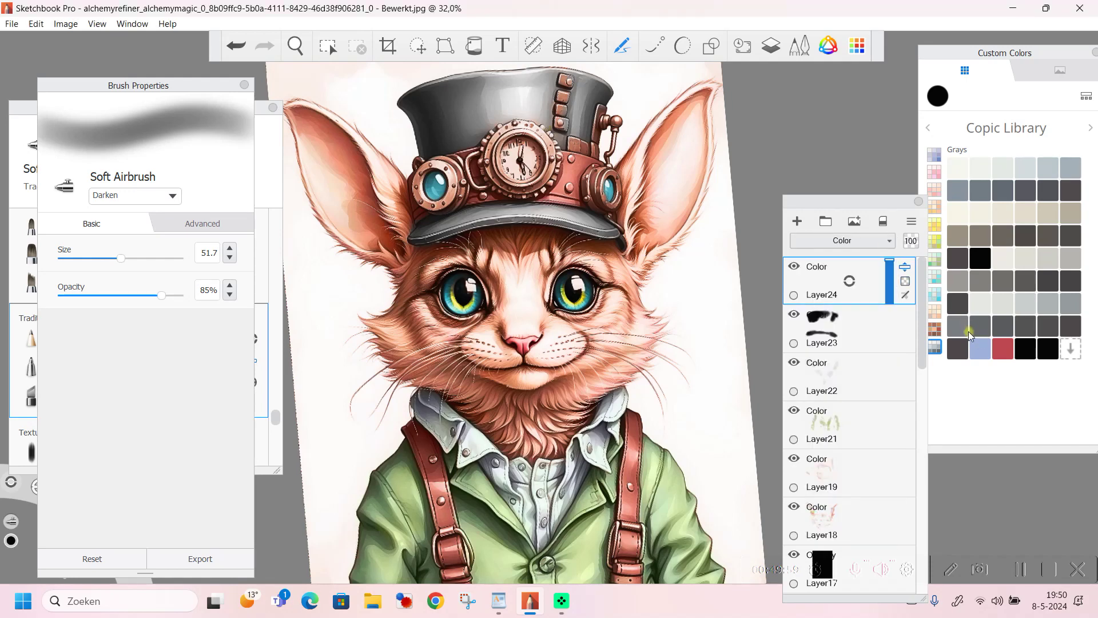
pyautogui.click(935, 172)
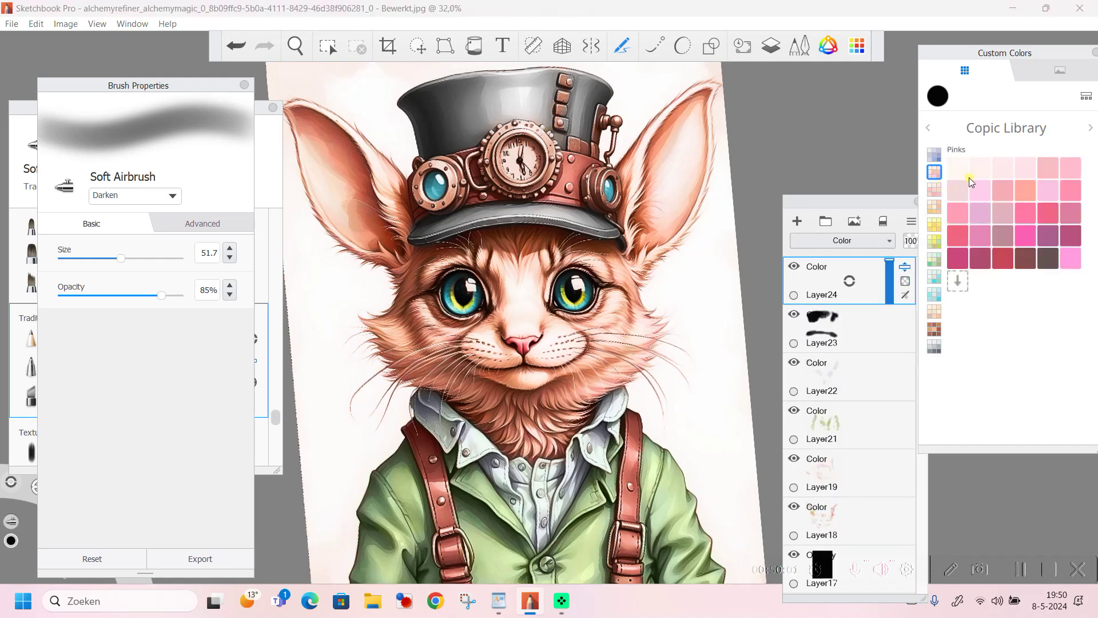
pyautogui.click(966, 171)
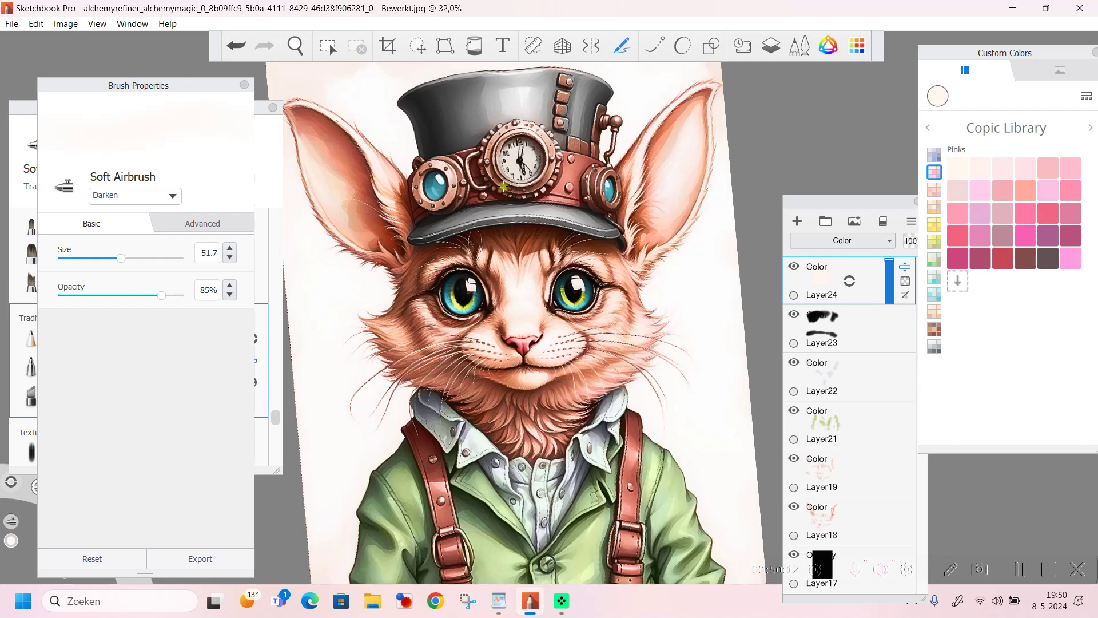
# Step: Add a new layer above the clock face layer and set its blending to Glow
pyautogui.click(806, 221)
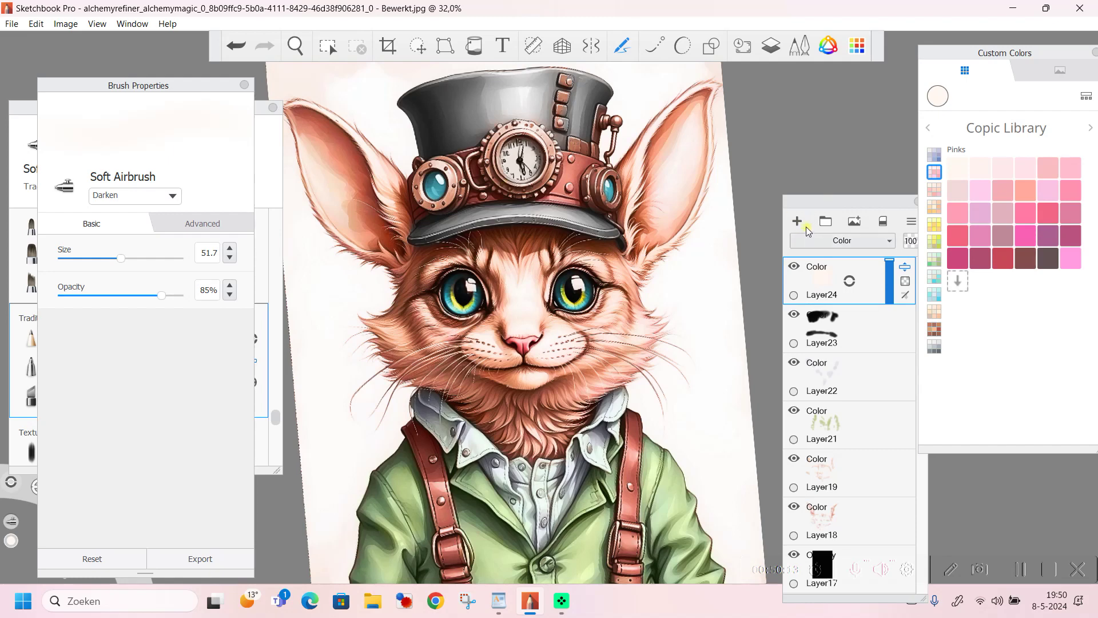
pyautogui.click(891, 248)
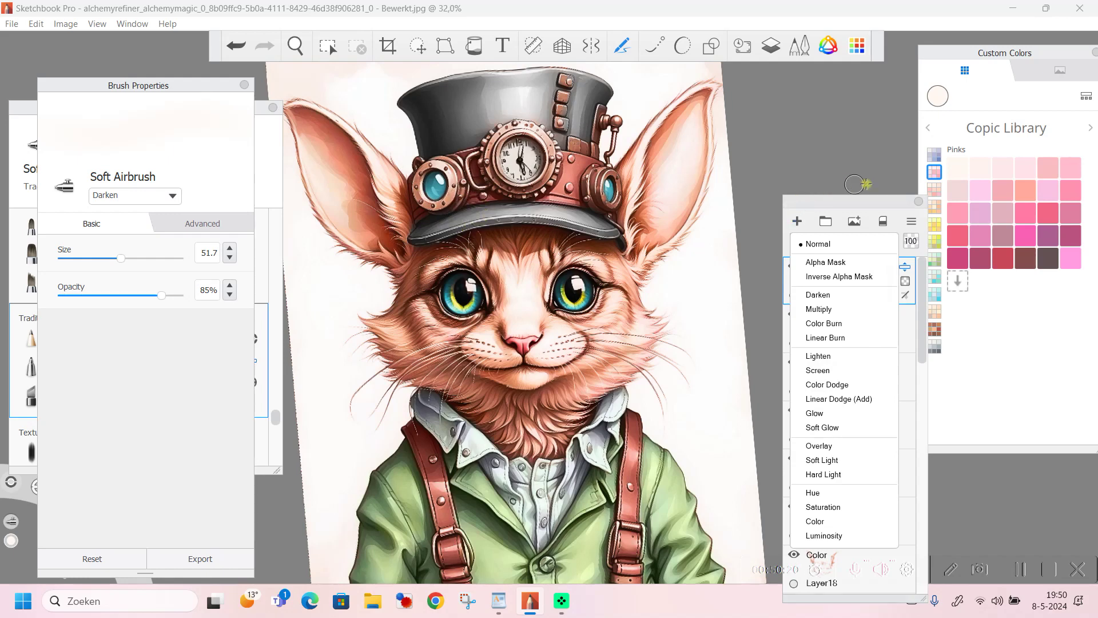
pyautogui.click(833, 413)
pyautogui.moveTo(964, 286); pyautogui.dragTo(929, 232)
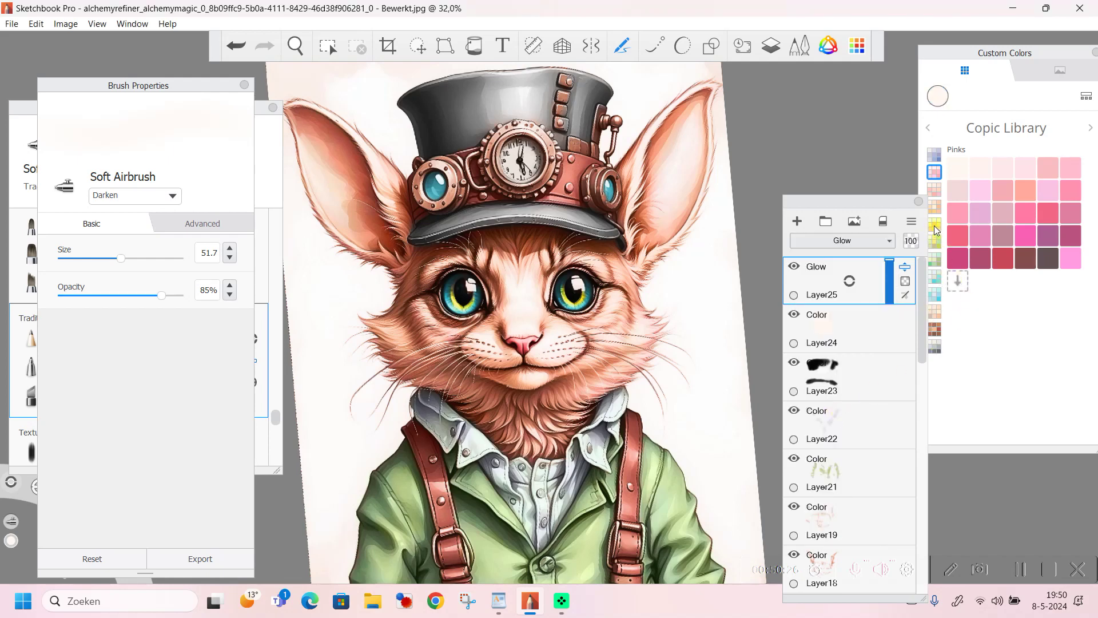
# Step: Airbrush a pale peach Copic Light Brown over the goggles and clock rim at size 18.0 and 46% opacity, reducing the Glow layer's opacity to 66
pyautogui.click(935, 229)
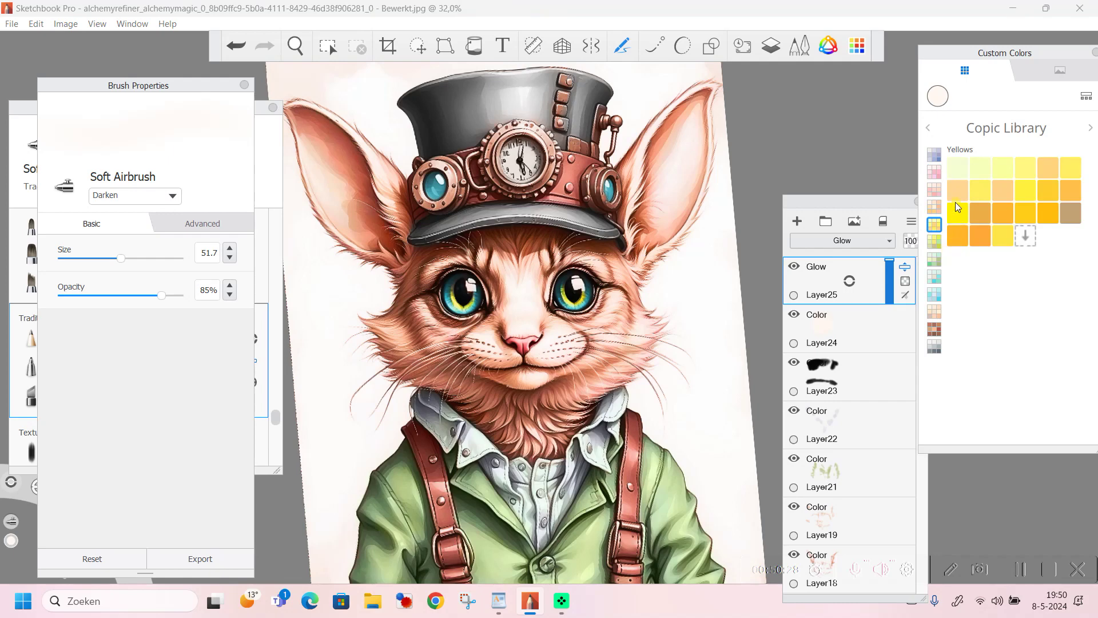
pyautogui.click(935, 243)
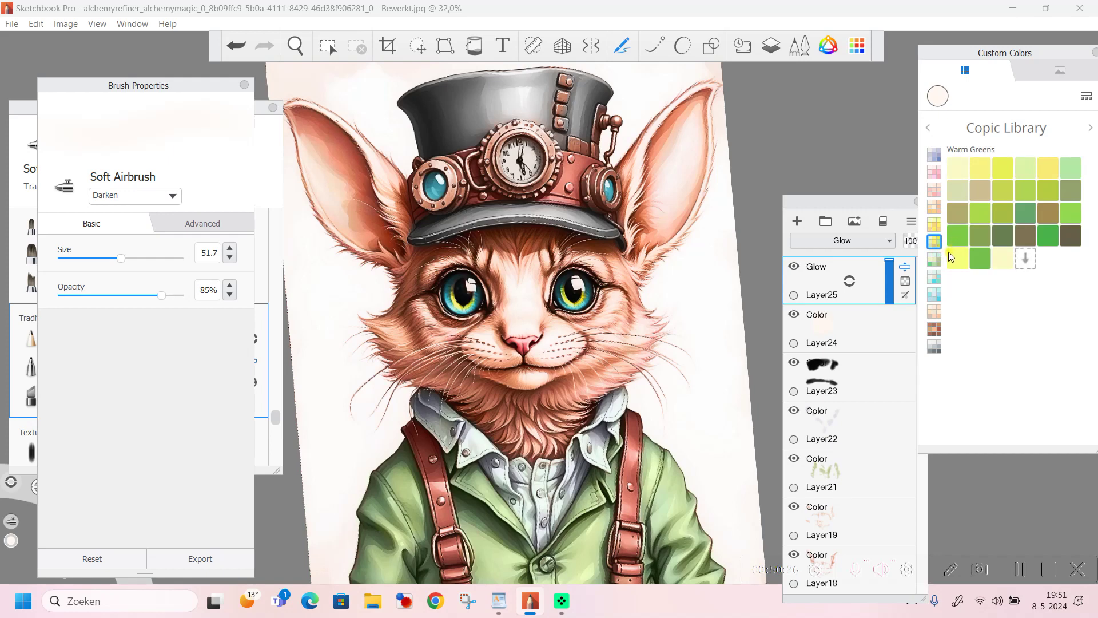
pyautogui.click(934, 311)
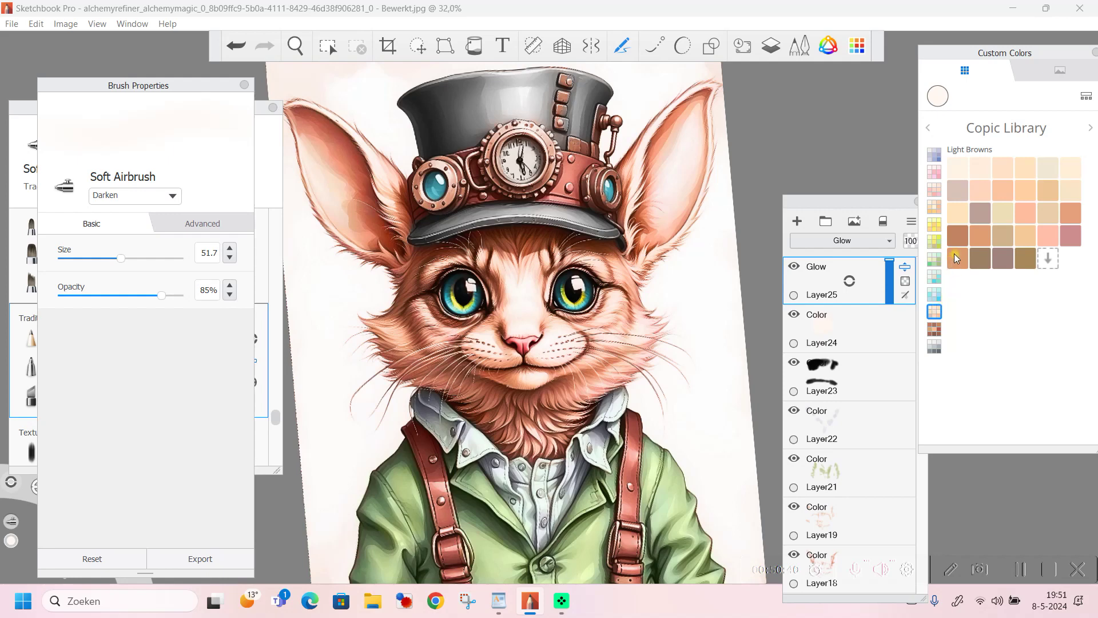
pyautogui.click(1028, 168)
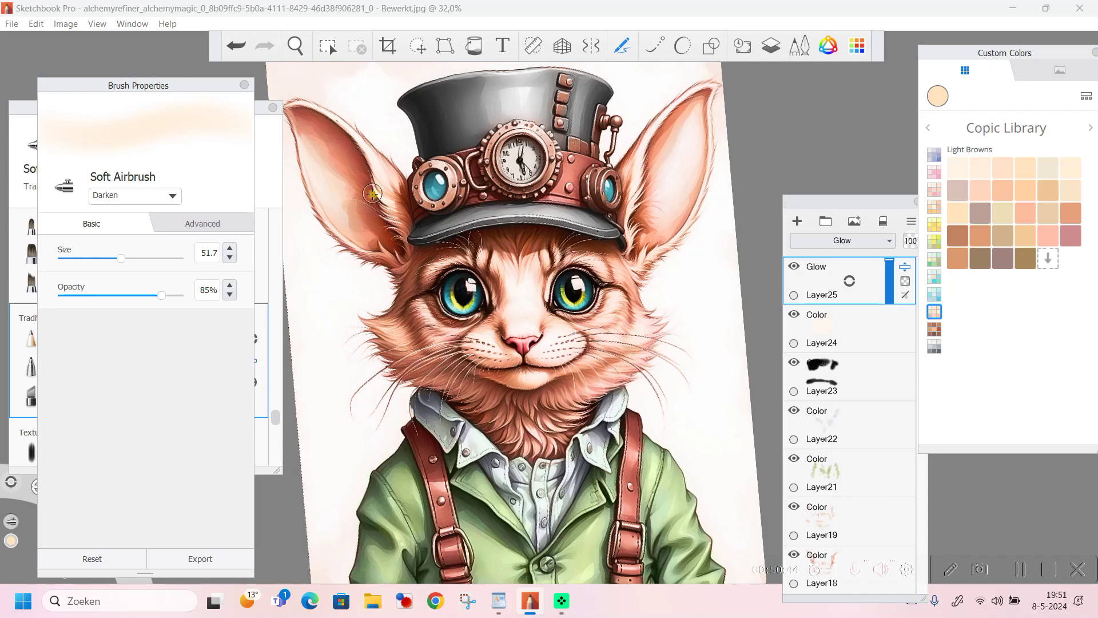
pyautogui.scroll(2, 376, 196)
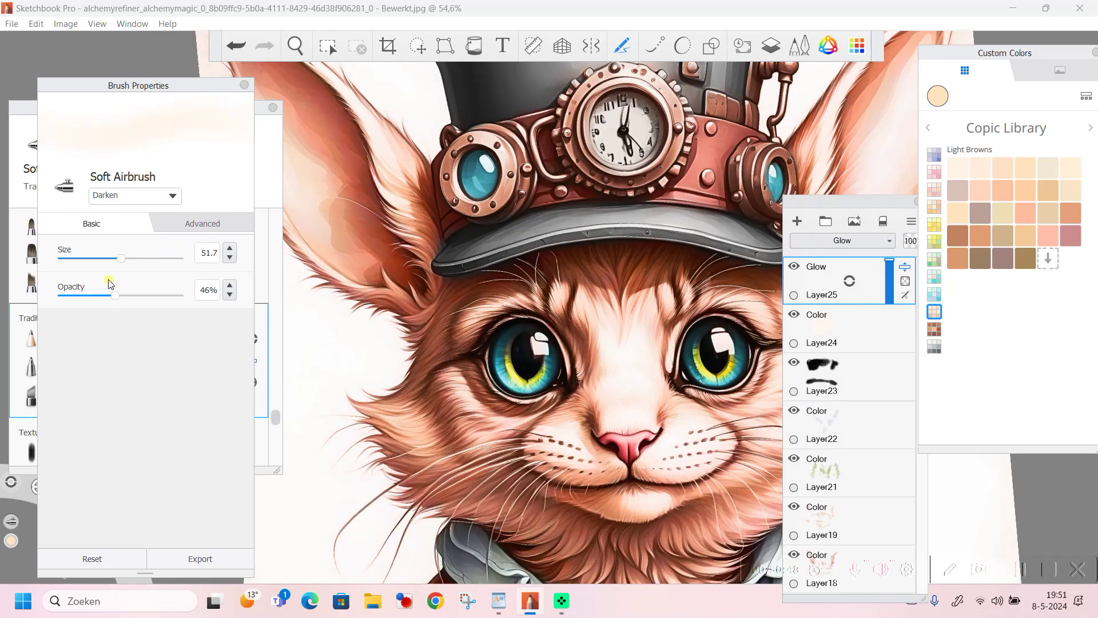
pyautogui.moveTo(466, 158); pyautogui.dragTo(387, 171)
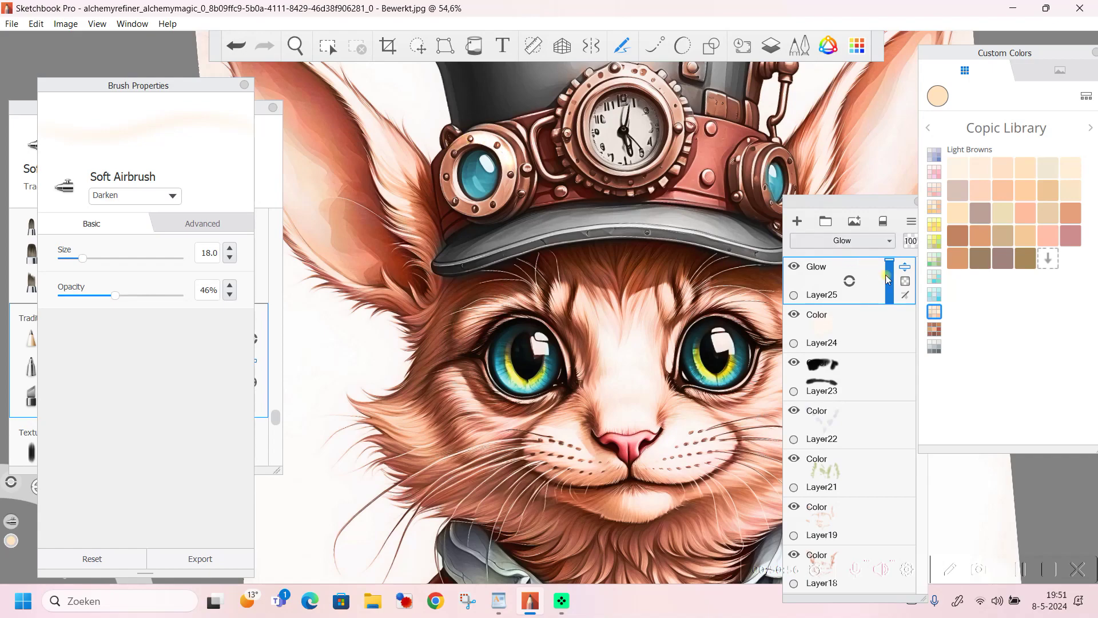
pyautogui.moveTo(886, 279); pyautogui.dragTo(890, 274)
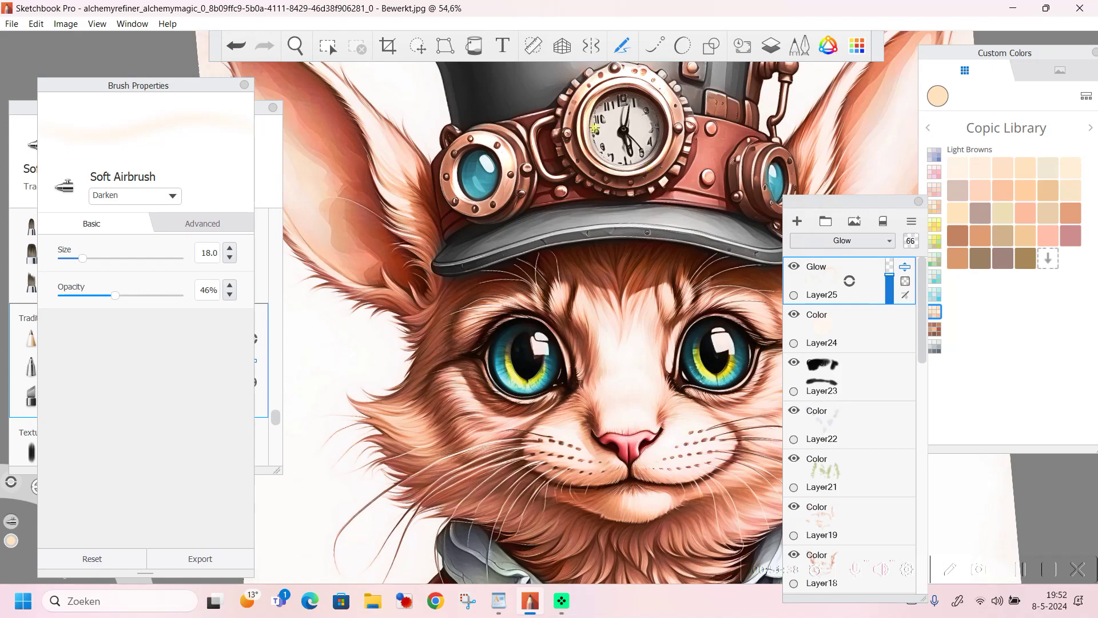
# Step: Airbrush the same pale peach glow onto the hat's leather strap pieces and metal fittings
pyautogui.scroll(-1, 566, 120)
pyautogui.click(302, 55)
pyautogui.moveTo(560, 298); pyautogui.dragTo(446, 360)
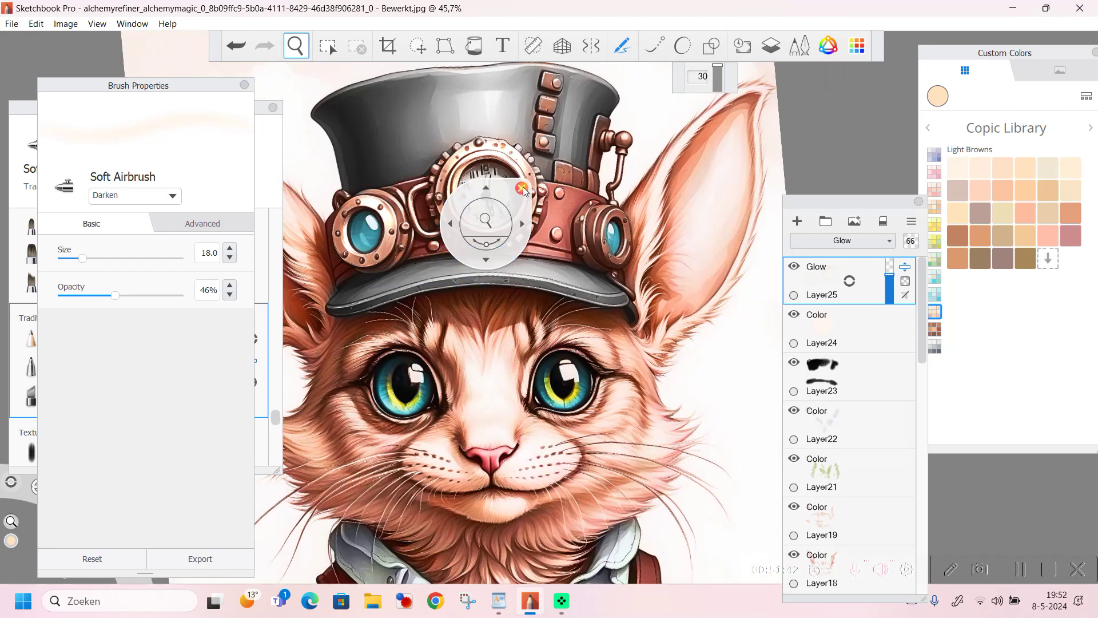
pyautogui.click(523, 189)
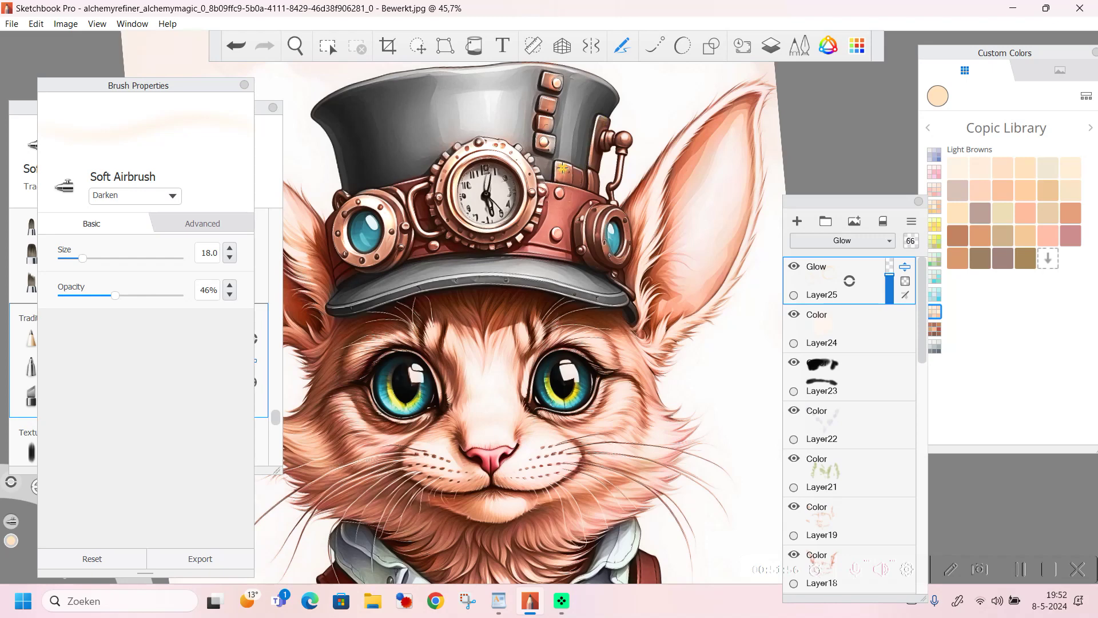
pyautogui.moveTo(563, 167); pyautogui.dragTo(578, 174)
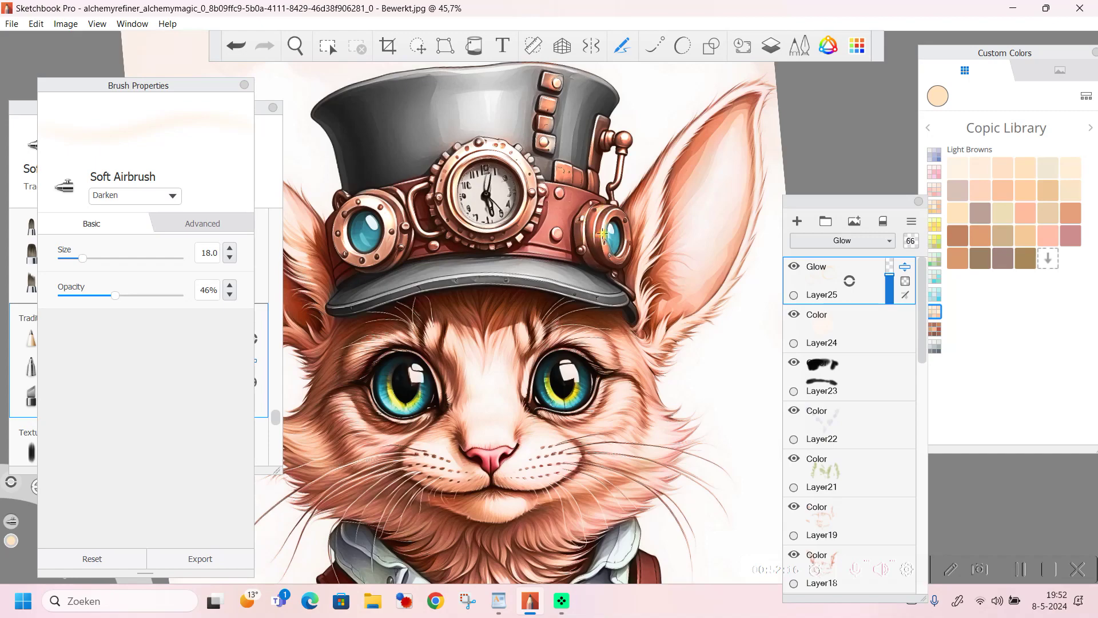
pyautogui.scroll(-3, 488, 237)
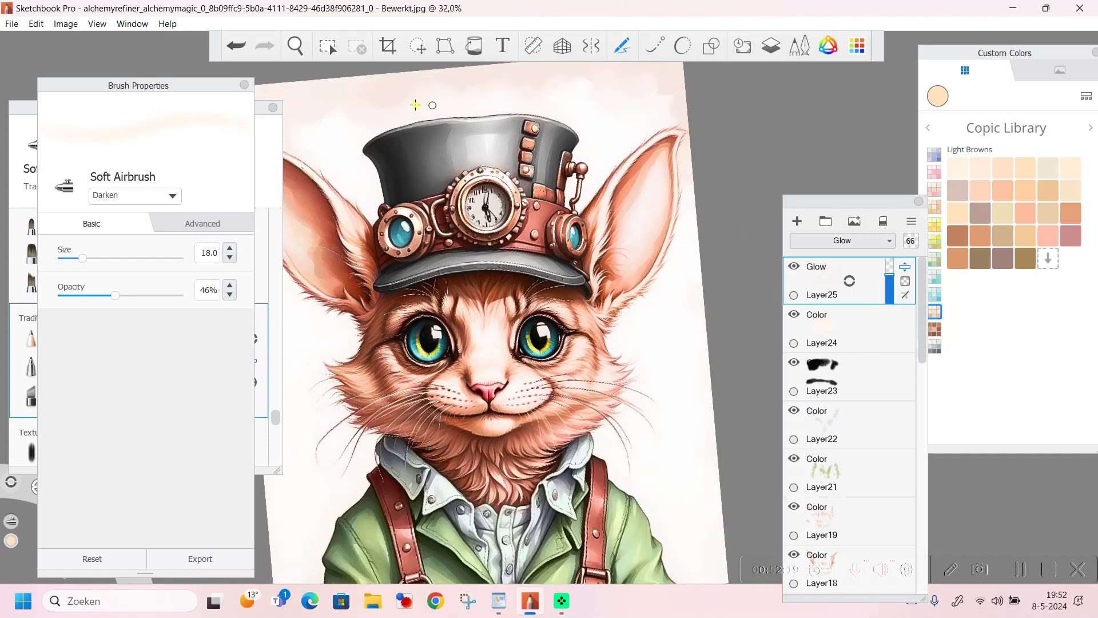
# Step: Airbrush glow highlights onto the suspender buckles, rivets and buttons, using brush sizes 3.6, 24.0 and 11.1 and raising the brush opacity to 66%
pyautogui.click(295, 46)
pyautogui.moveTo(368, 186); pyautogui.dragTo(485, 132)
pyautogui.click(480, 95)
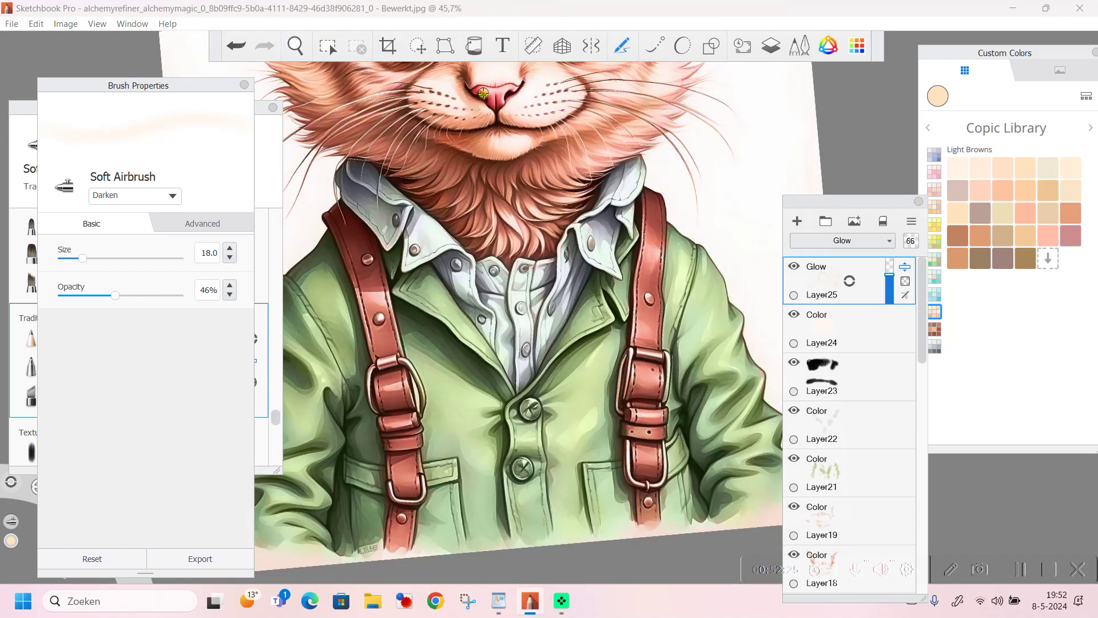
pyautogui.click(66, 258)
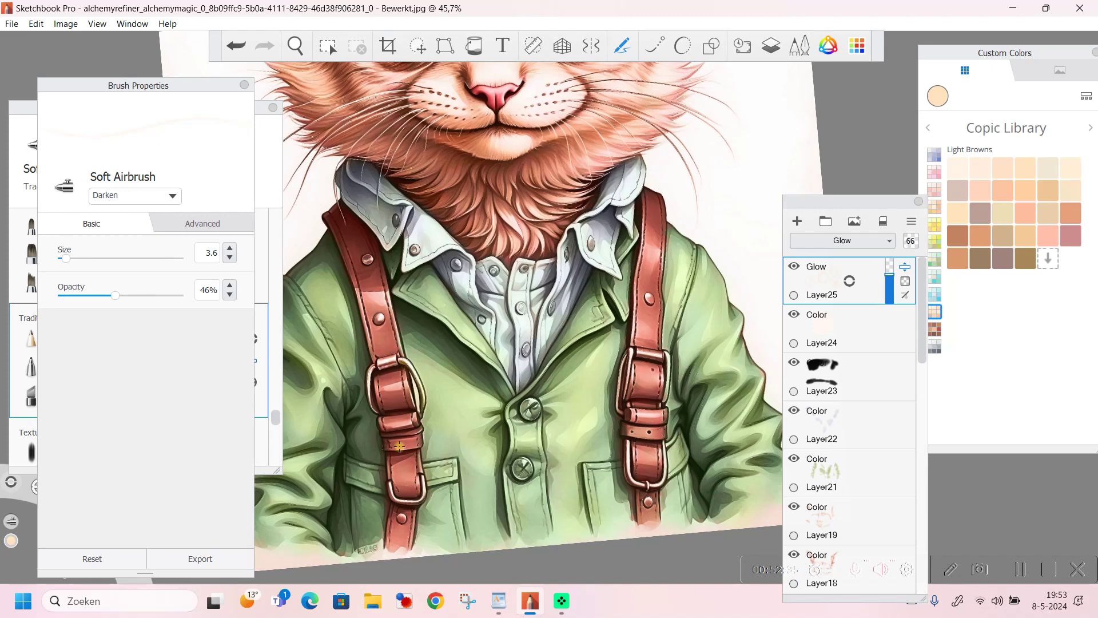
pyautogui.moveTo(159, 311); pyautogui.dragTo(165, 308)
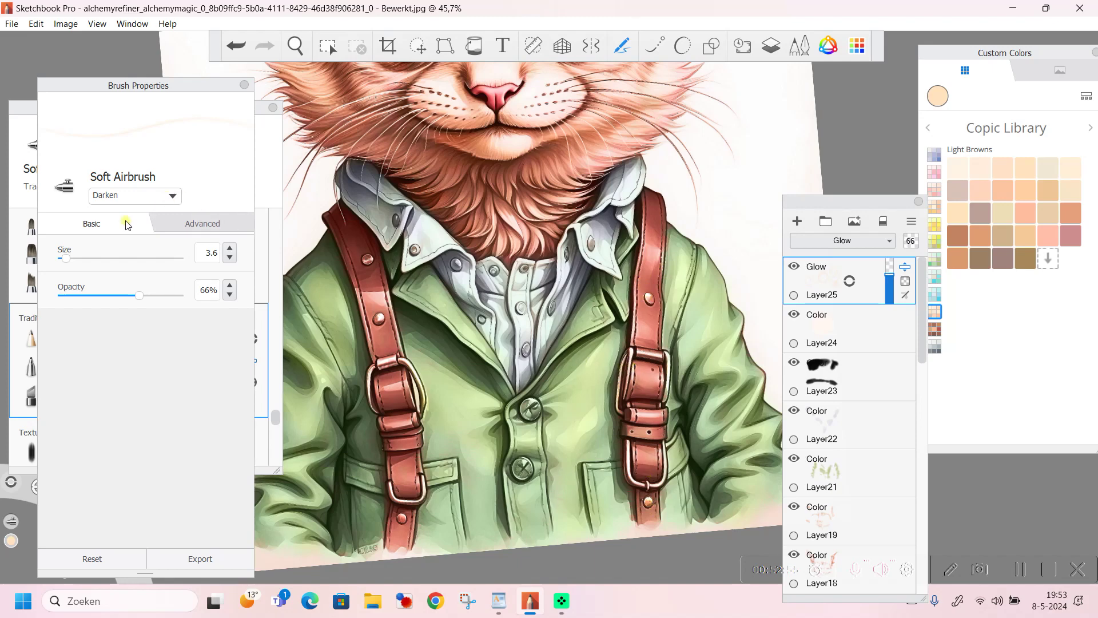
pyautogui.moveTo(81, 258); pyautogui.dragTo(90, 259)
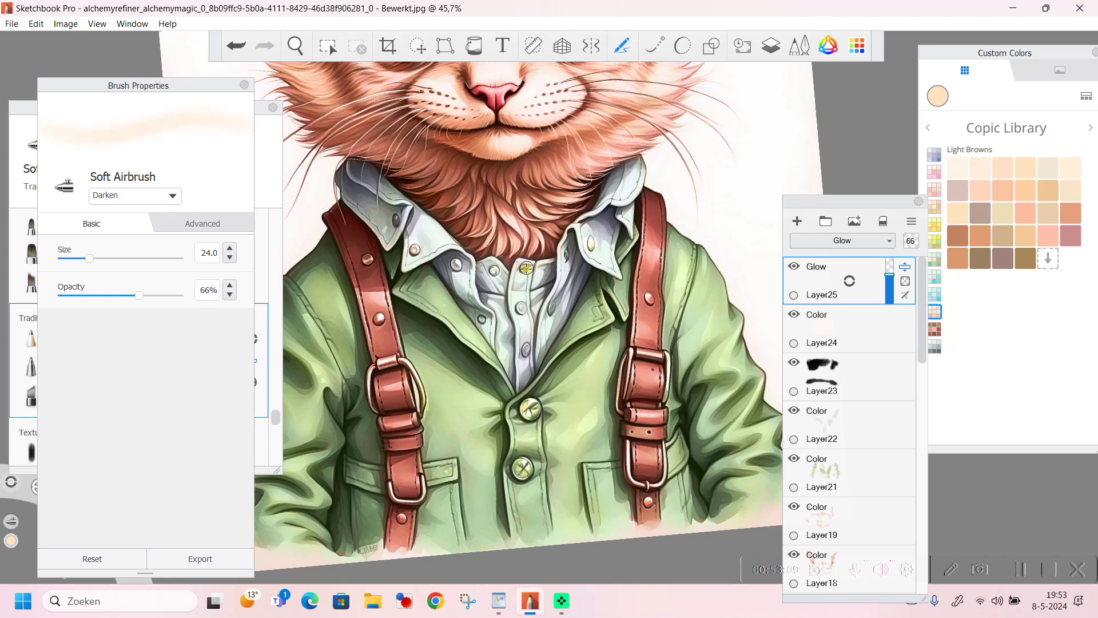
pyautogui.moveTo(89, 258); pyautogui.dragTo(74, 258)
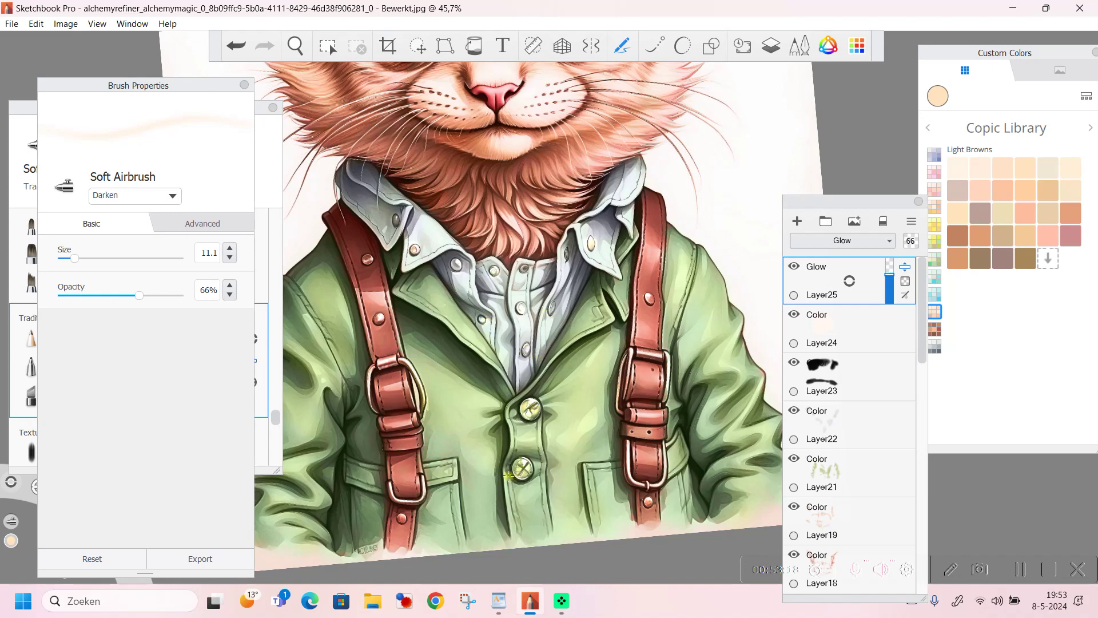
# Step: Add a new layer with Color blending and flood-fill it with a medium brown from the Copic Dark Browns
pyautogui.scroll(-3, 509, 476)
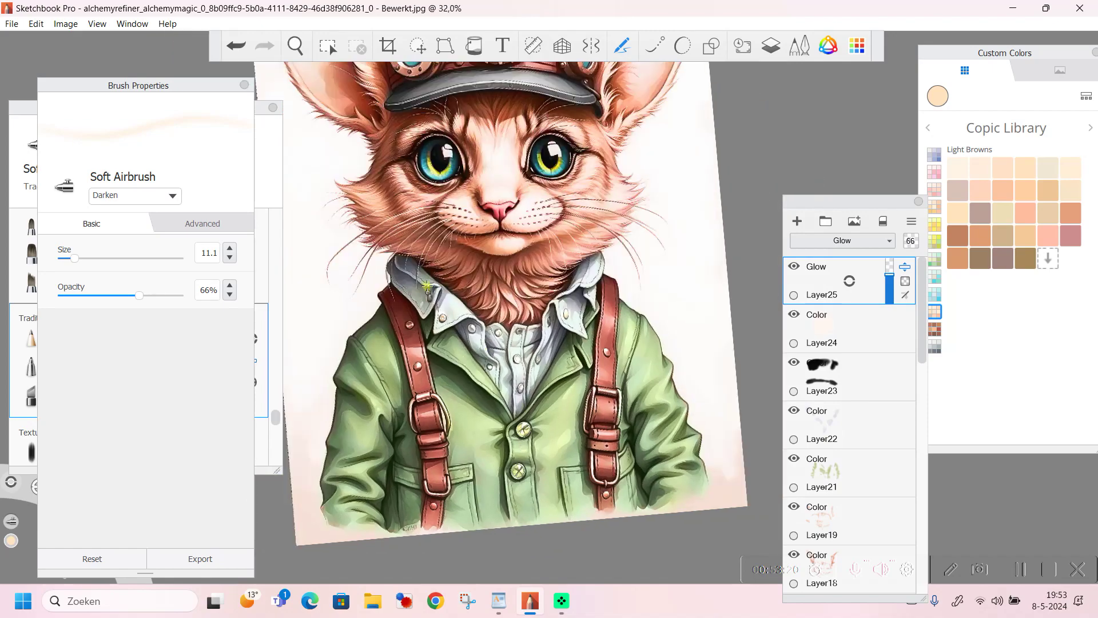
pyautogui.click(296, 46)
pyautogui.moveTo(583, 197); pyautogui.dragTo(555, 360)
pyautogui.moveTo(564, 347); pyautogui.dragTo(667, 297)
pyautogui.click(673, 283)
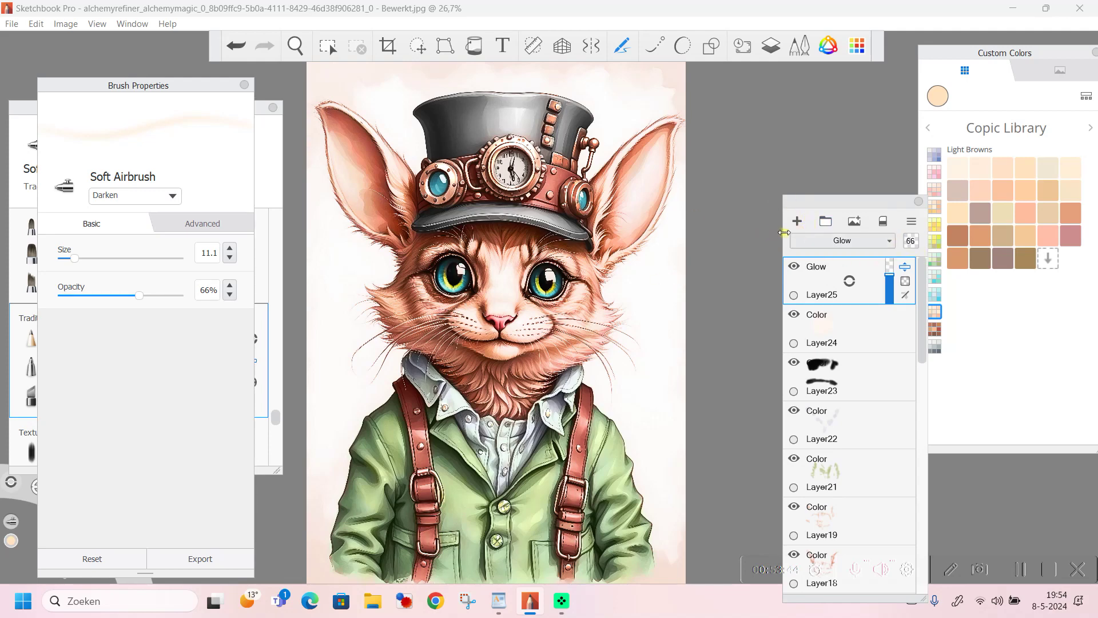
pyautogui.click(800, 223)
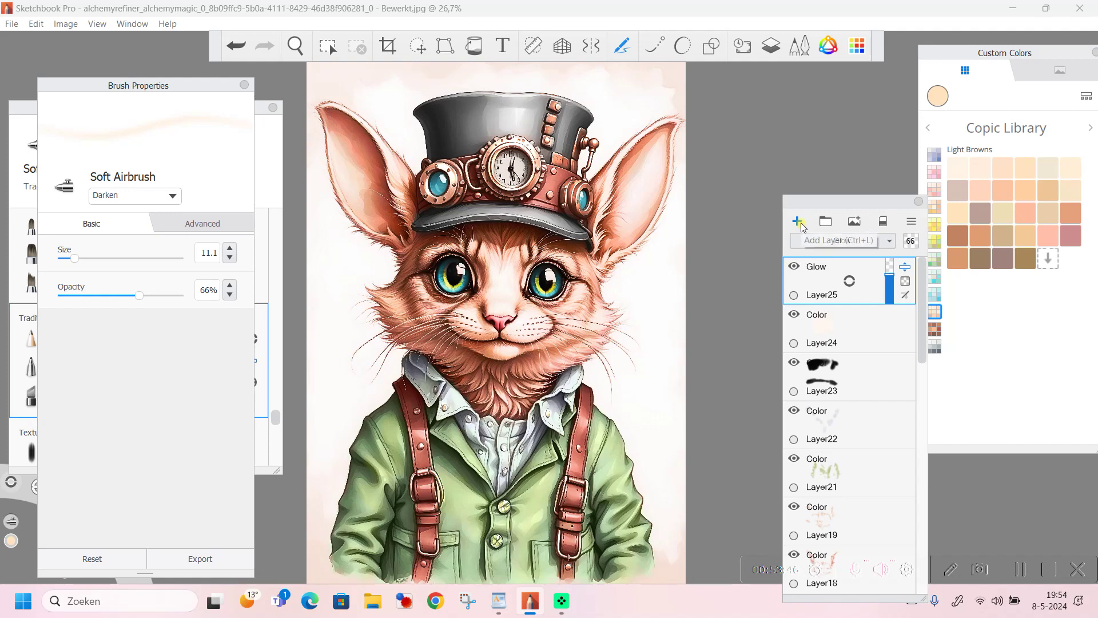
pyautogui.click(892, 240)
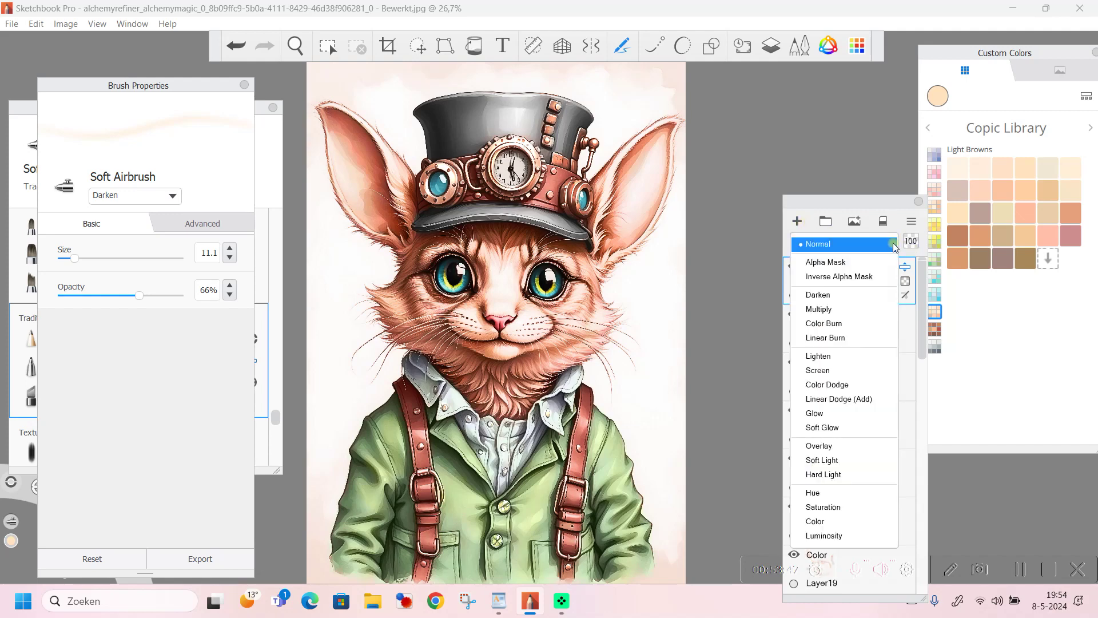
pyautogui.click(836, 519)
pyautogui.click(935, 329)
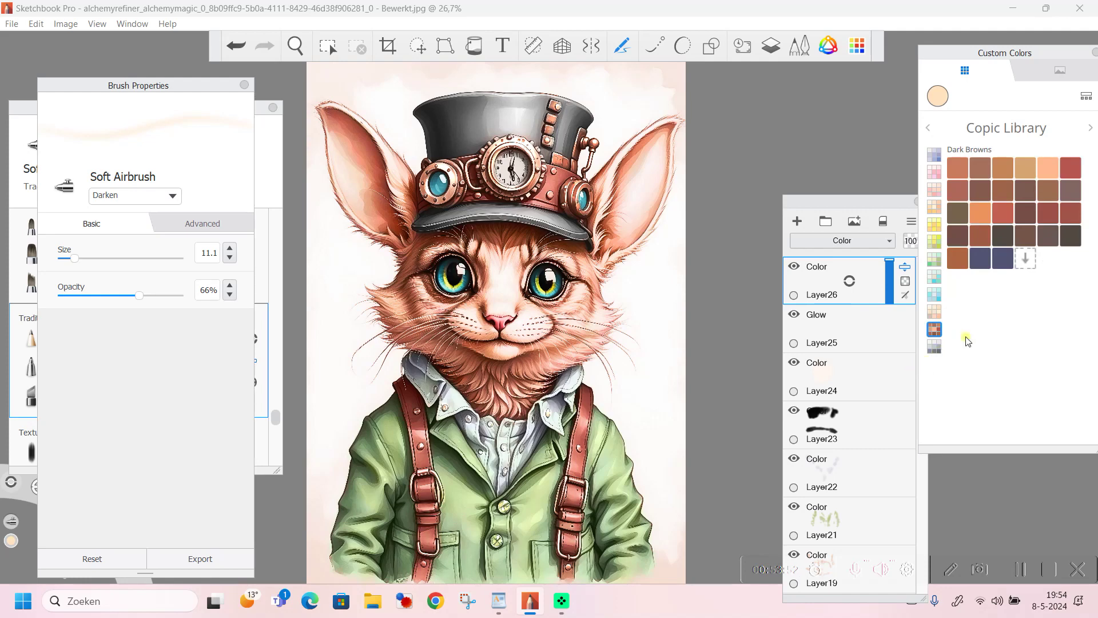
pyautogui.click(1029, 236)
pyautogui.click(474, 45)
pyautogui.click(476, 135)
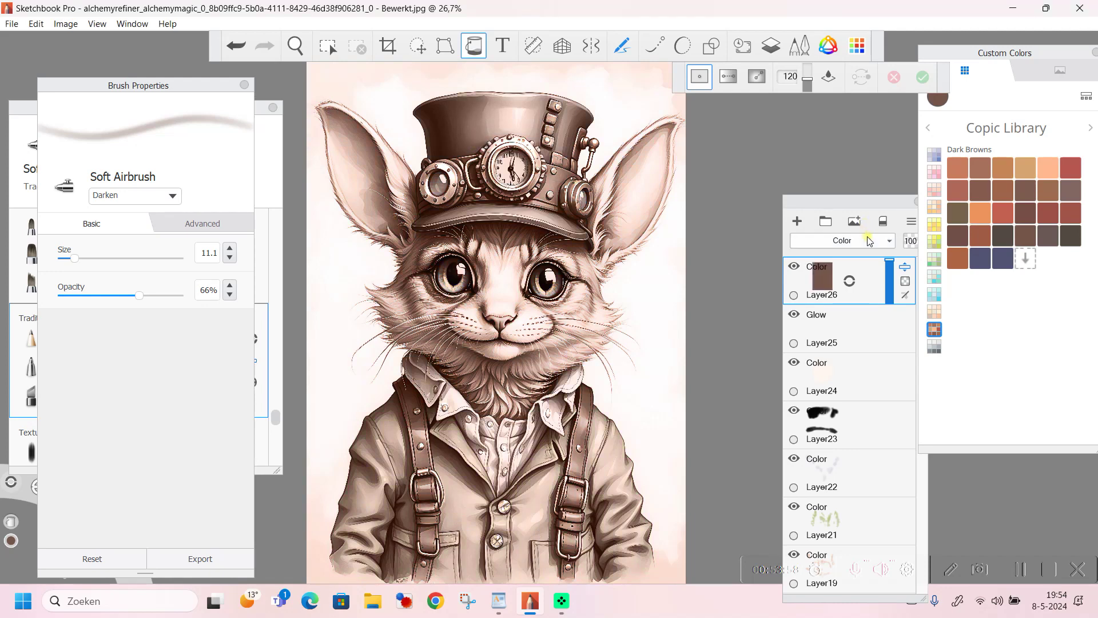
# Step: Switch the brown fill layer's blending to Overlay and reduce its opacity to 16
pyautogui.click(893, 245)
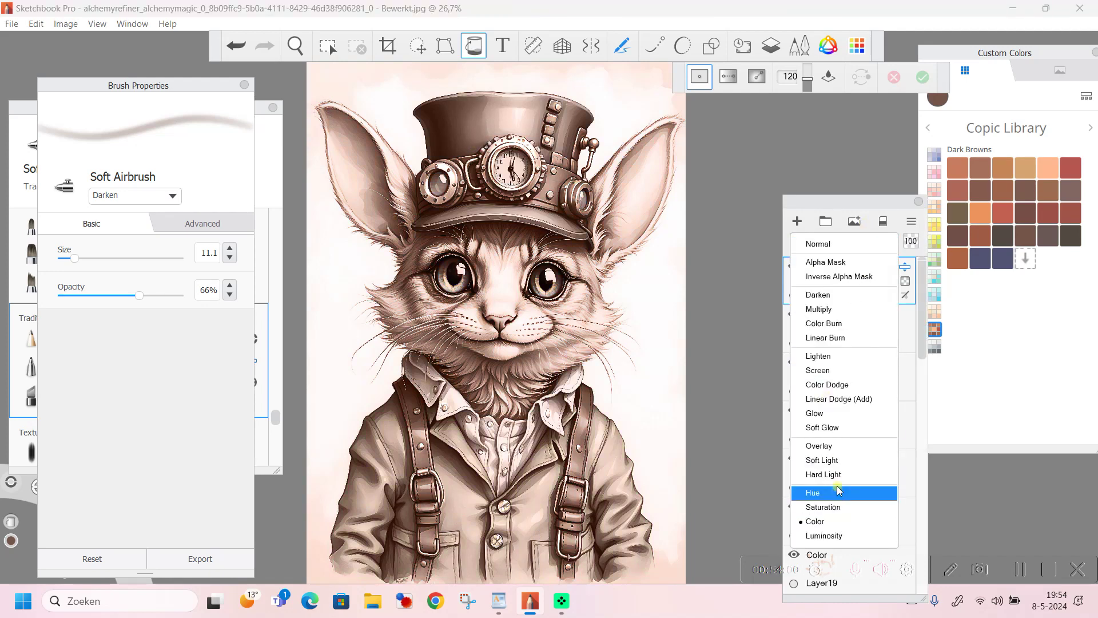
pyautogui.click(830, 447)
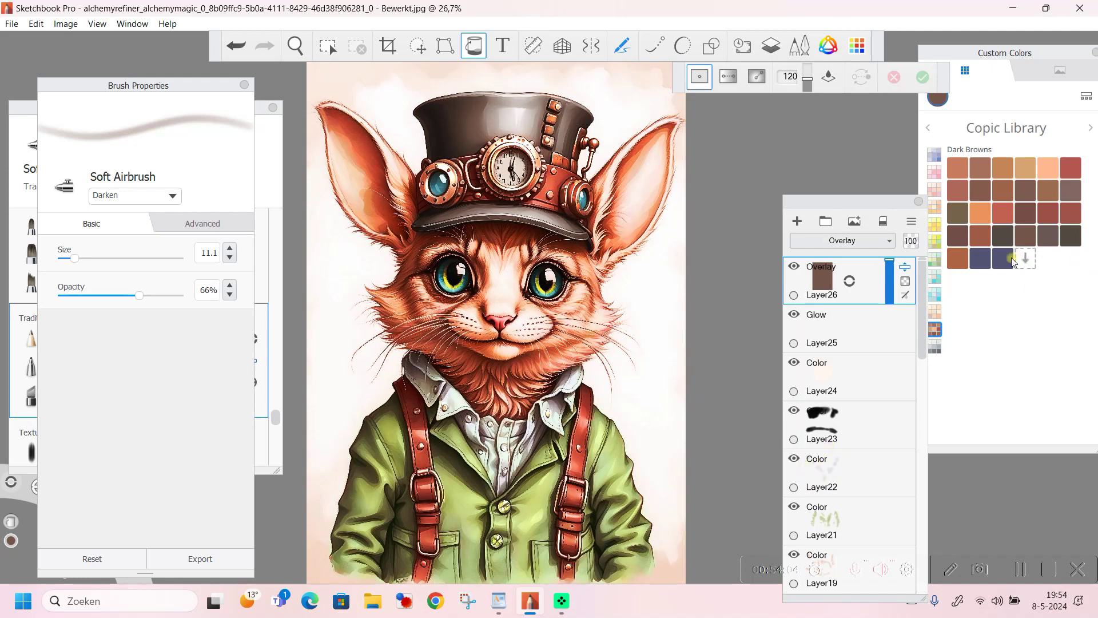
pyautogui.moveTo(894, 267)
pyautogui.mouseDown()
pyautogui.moveTo(891, 299)
pyautogui.moveTo(895, 246)
pyautogui.moveTo(896, 280)
pyautogui.mouseUp()
pyautogui.click(296, 46)
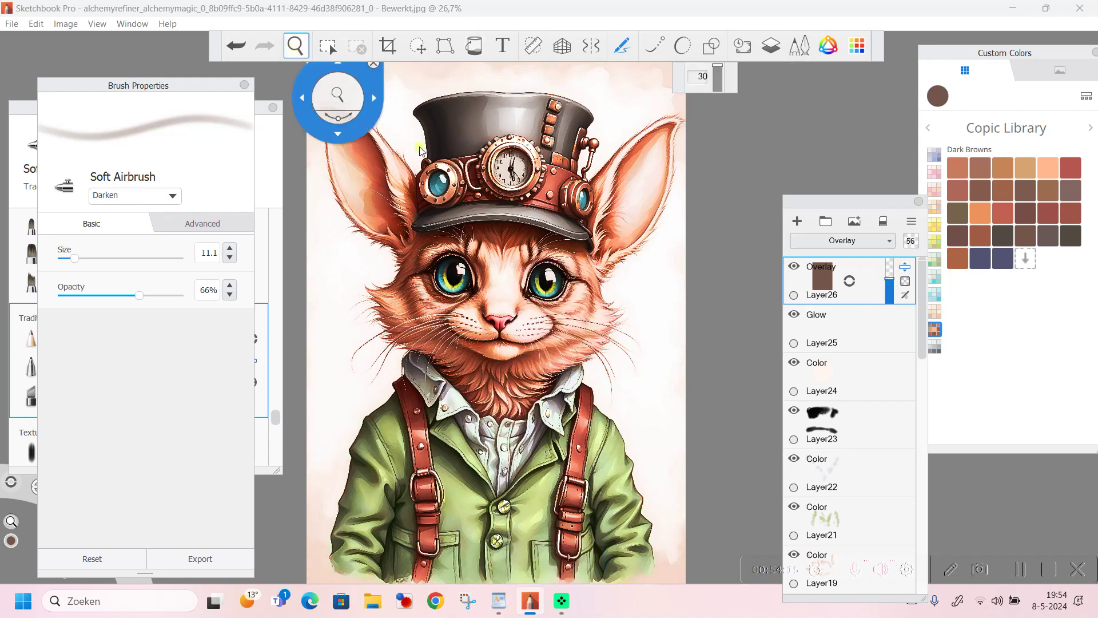
pyautogui.moveTo(583, 344); pyautogui.dragTo(547, 241)
pyautogui.moveTo(514, 204); pyautogui.dragTo(739, 292)
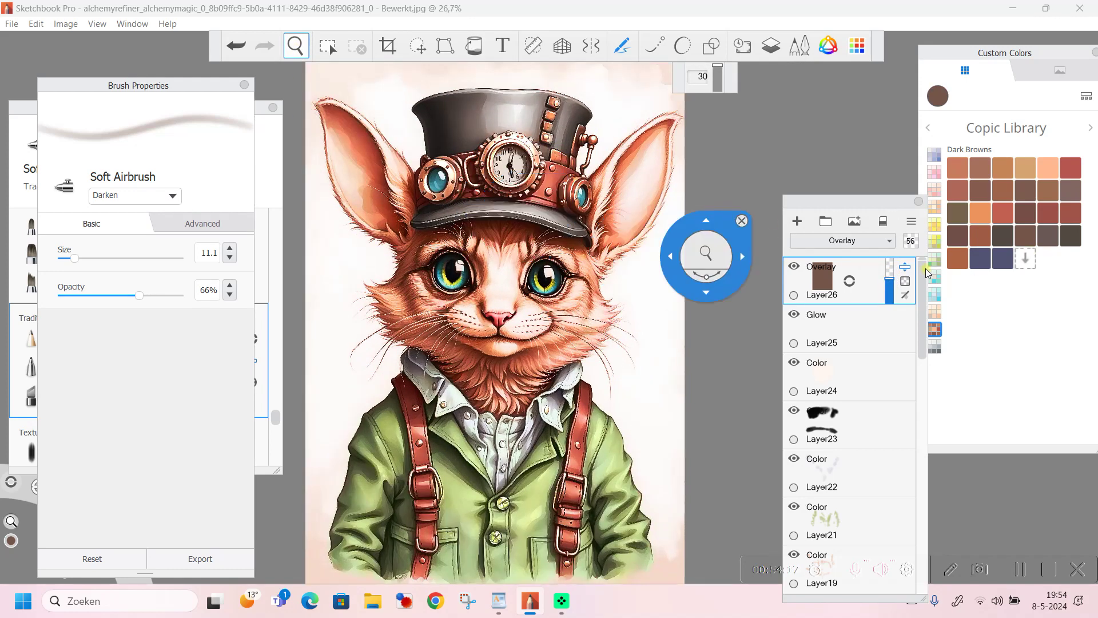
pyautogui.moveTo(892, 284)
pyautogui.mouseDown()
pyautogui.moveTo(894, 326)
pyautogui.moveTo(896, 283)
pyautogui.moveTo(894, 302)
pyautogui.mouseUp()
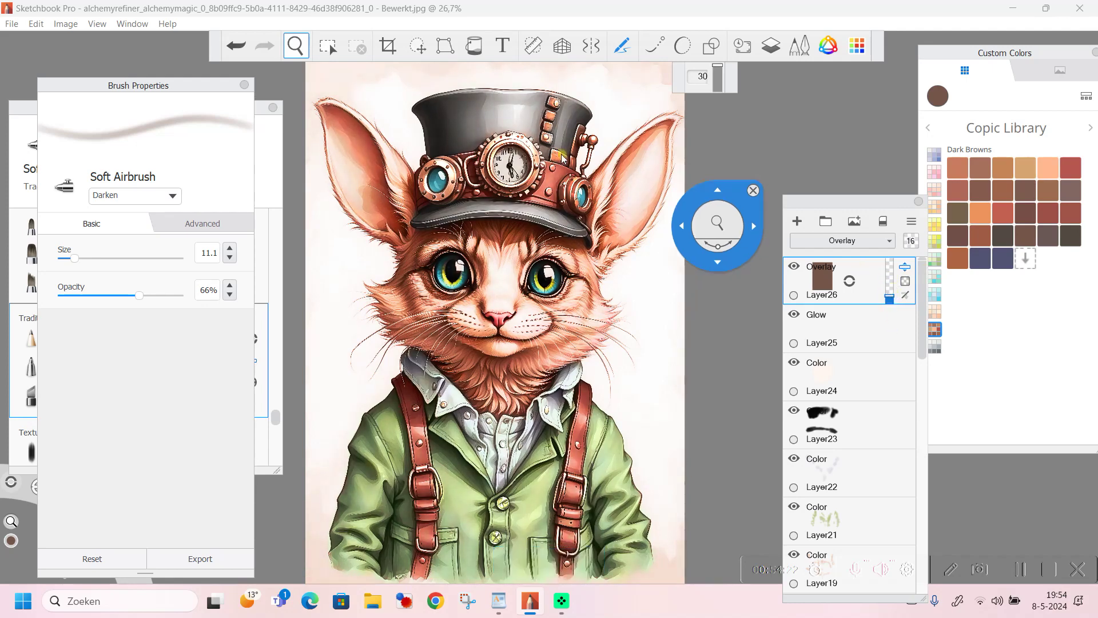
# Step: Examine the coloring of the whole drawing with the faint brown overlay applied
pyautogui.click(564, 158)
pyautogui.scroll(-1, 481, 181)
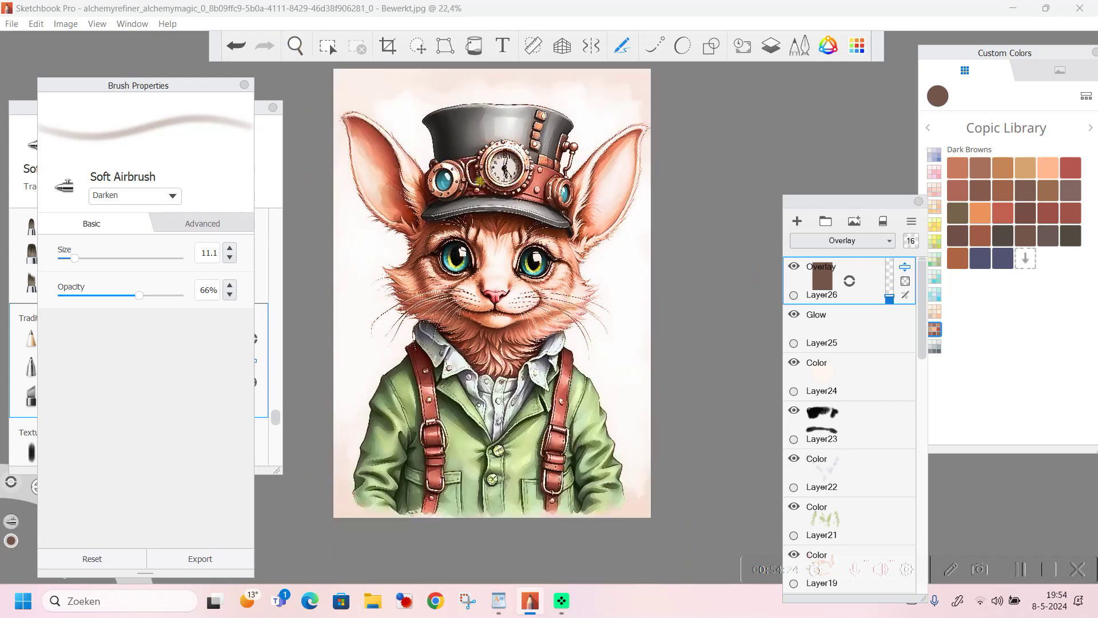
pyautogui.scroll(2, 615, 306)
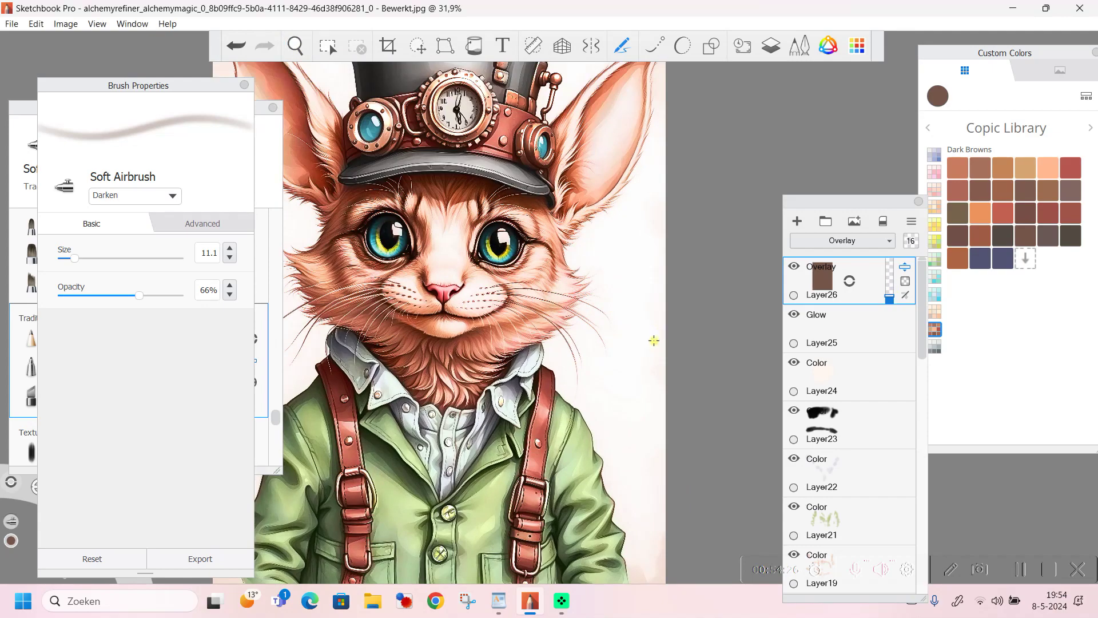
pyautogui.click(296, 45)
pyautogui.moveTo(580, 341); pyautogui.dragTo(510, 295)
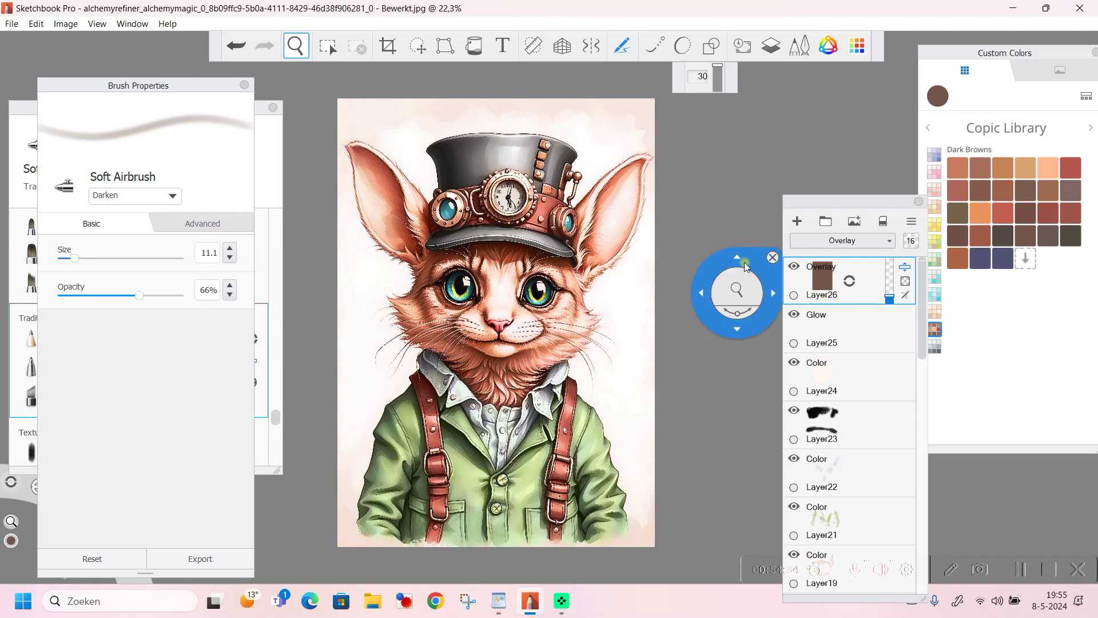
pyautogui.scroll(2, 745, 266)
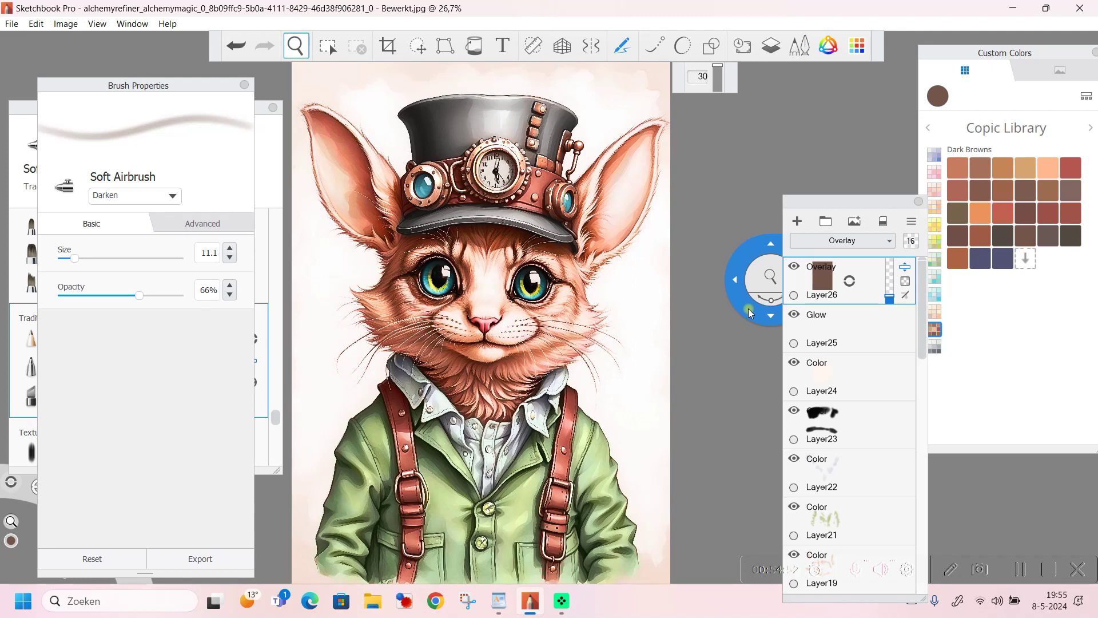
pyautogui.moveTo(749, 312); pyautogui.dragTo(150, 87)
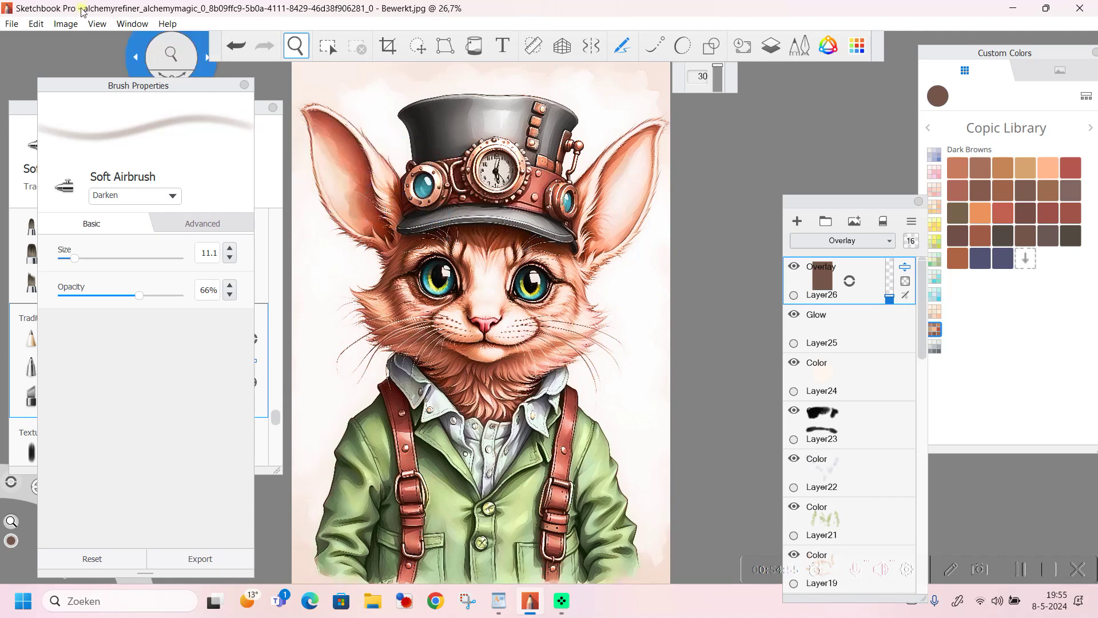
# Step: Save a copy of the drawing in Downloads as a PNG file named special friends1
pyautogui.click(12, 24)
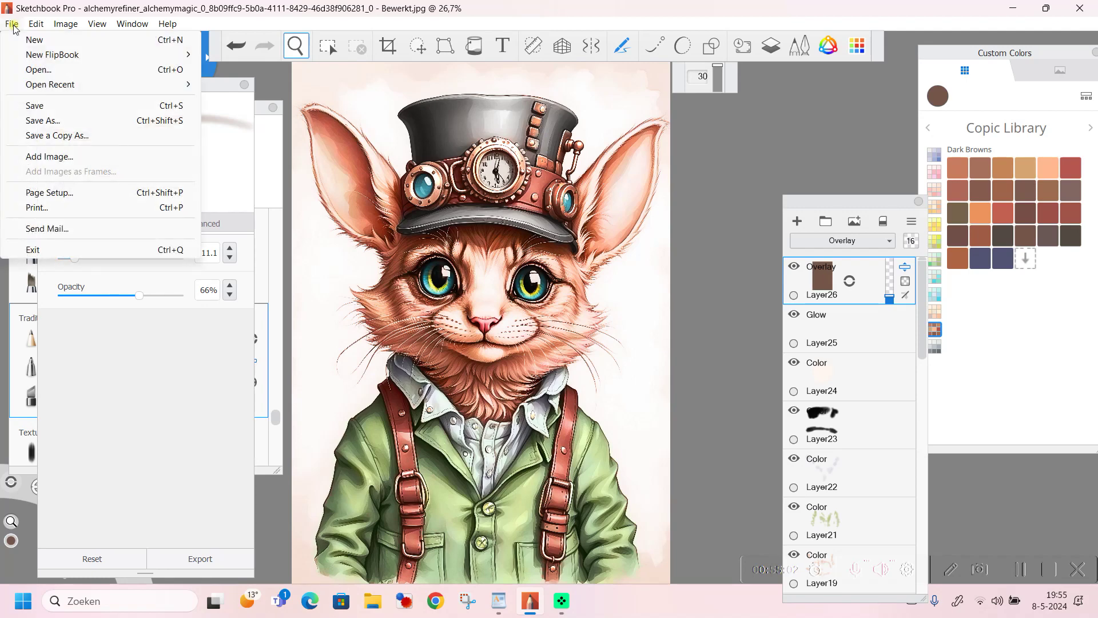
pyautogui.click(50, 137)
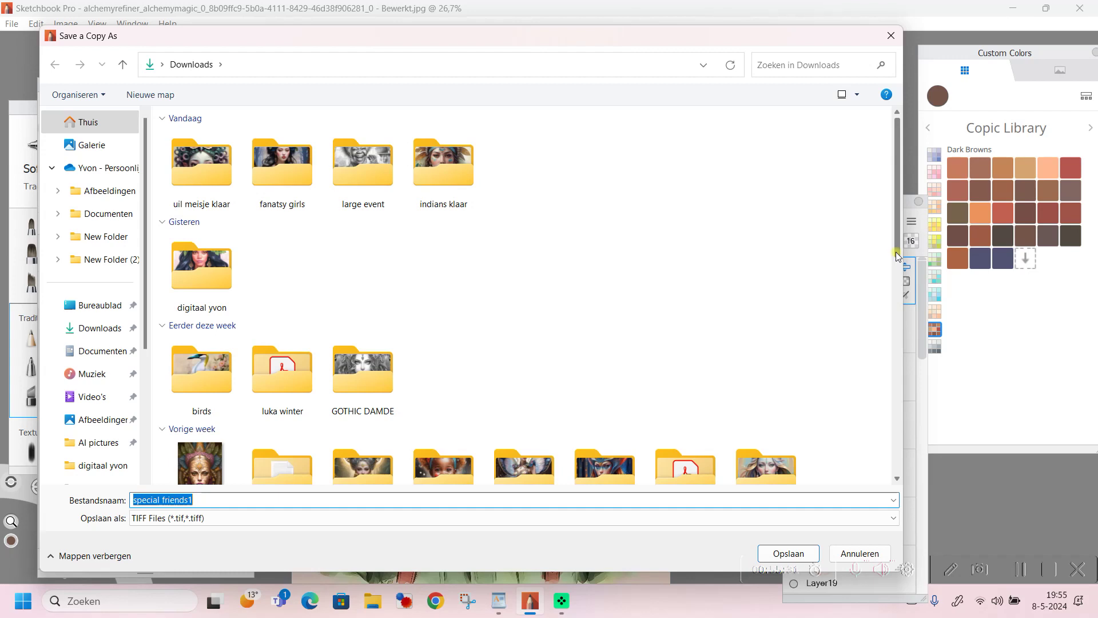
pyautogui.click(892, 523)
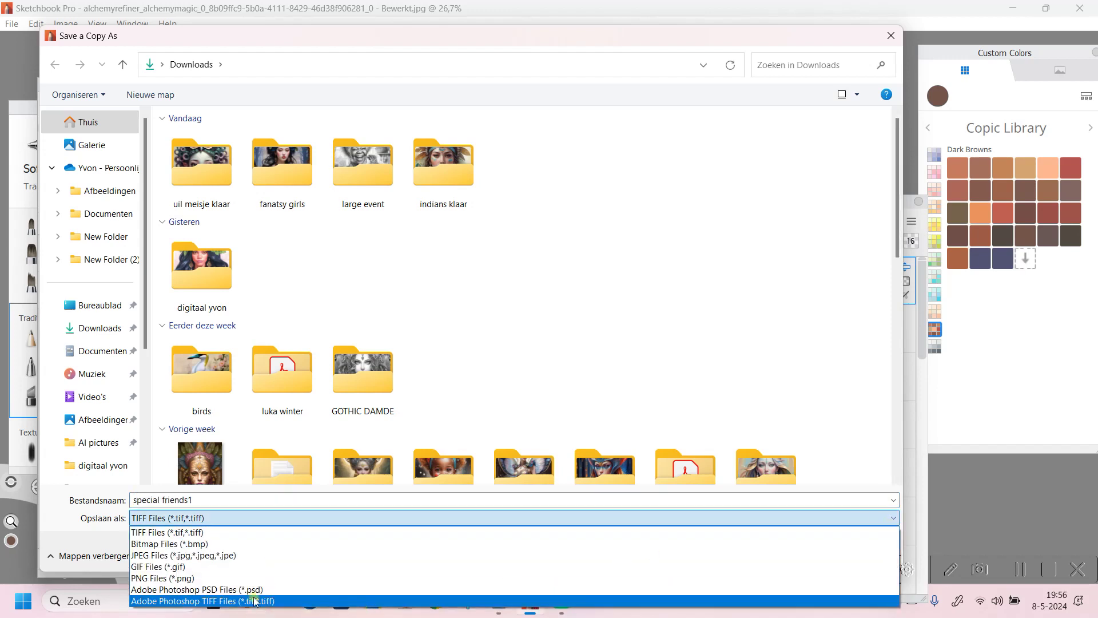
pyautogui.click(171, 578)
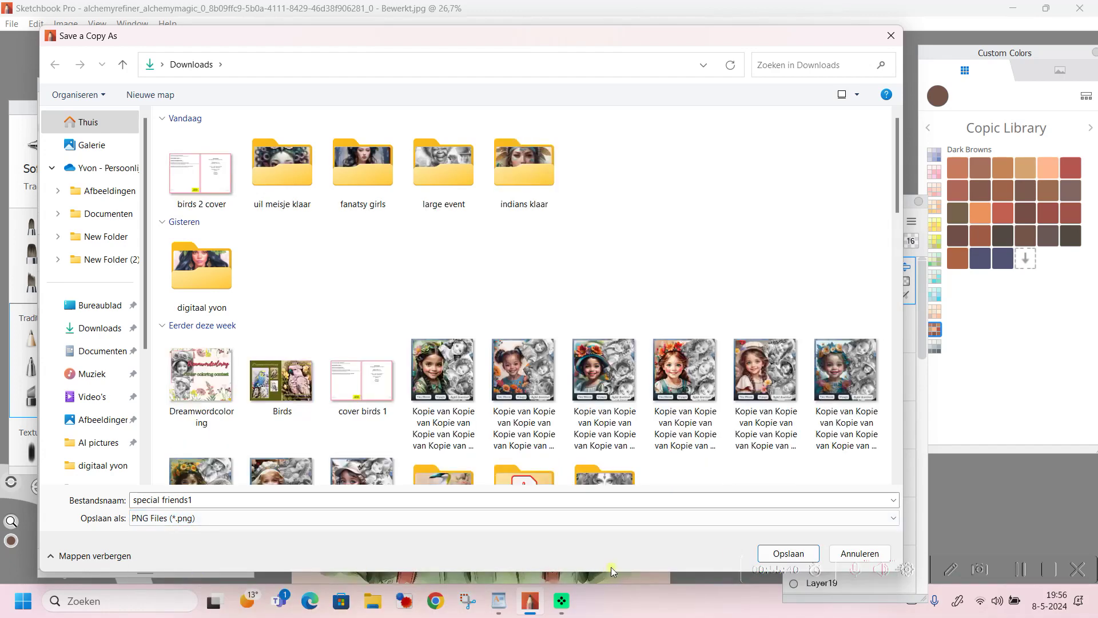
pyautogui.click(789, 553)
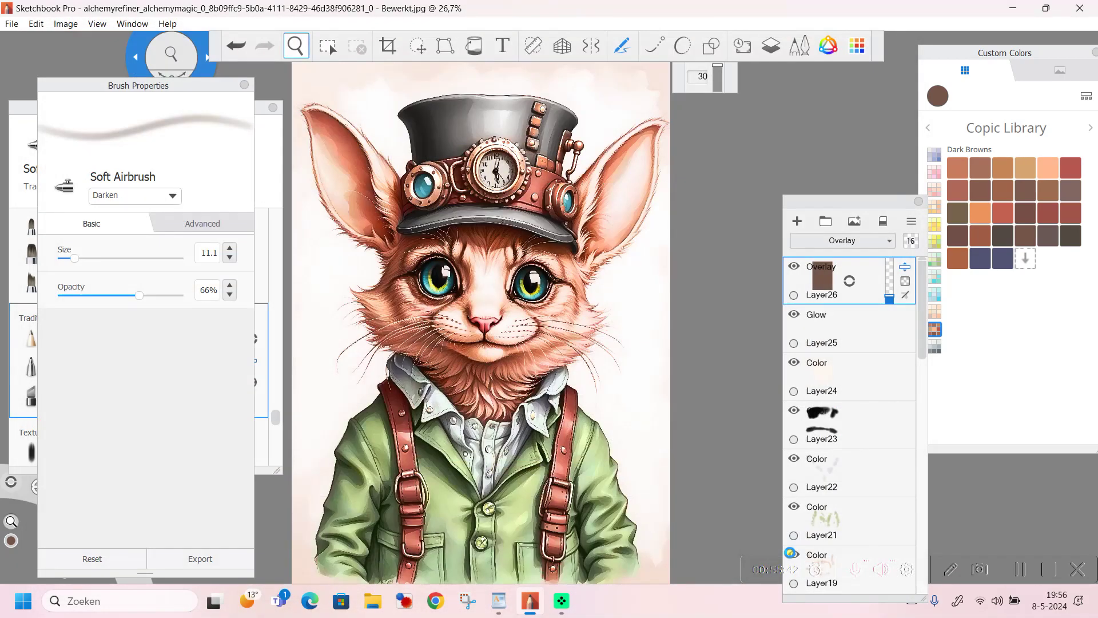